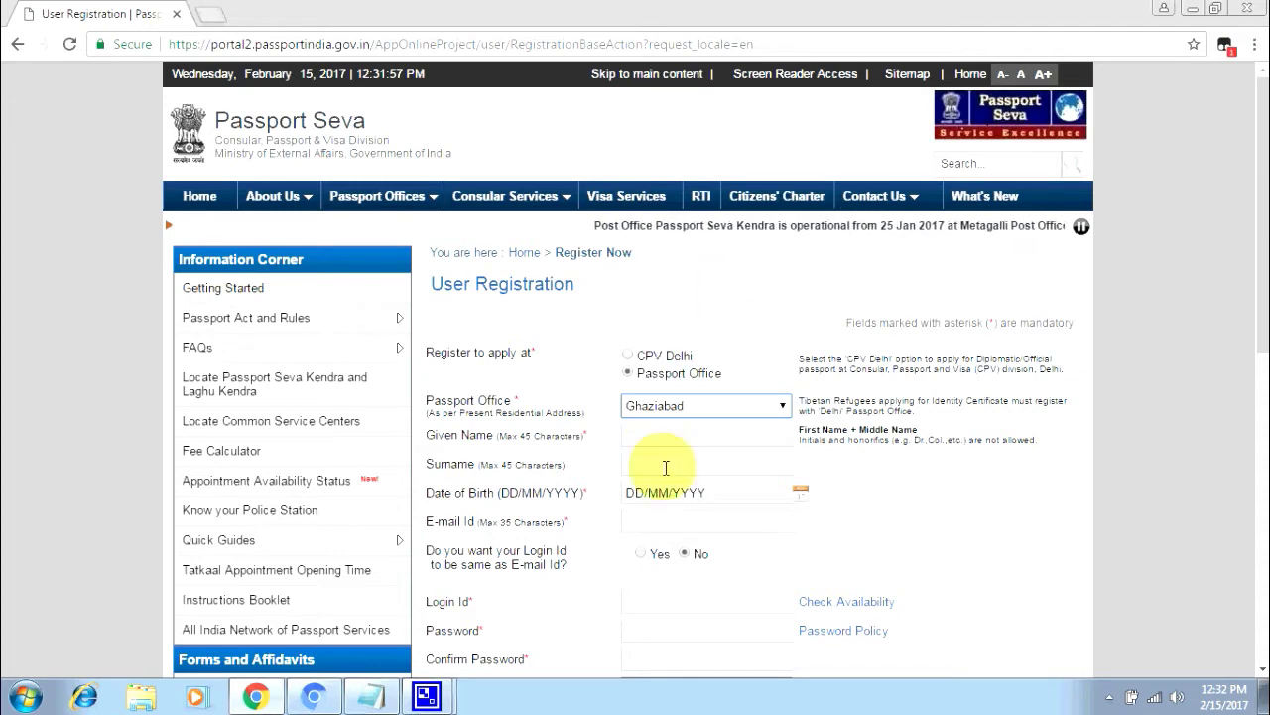
- Enter the applicant's given name and surname in the registration form
{"action": "left_click", "coordinate": [654, 437]}
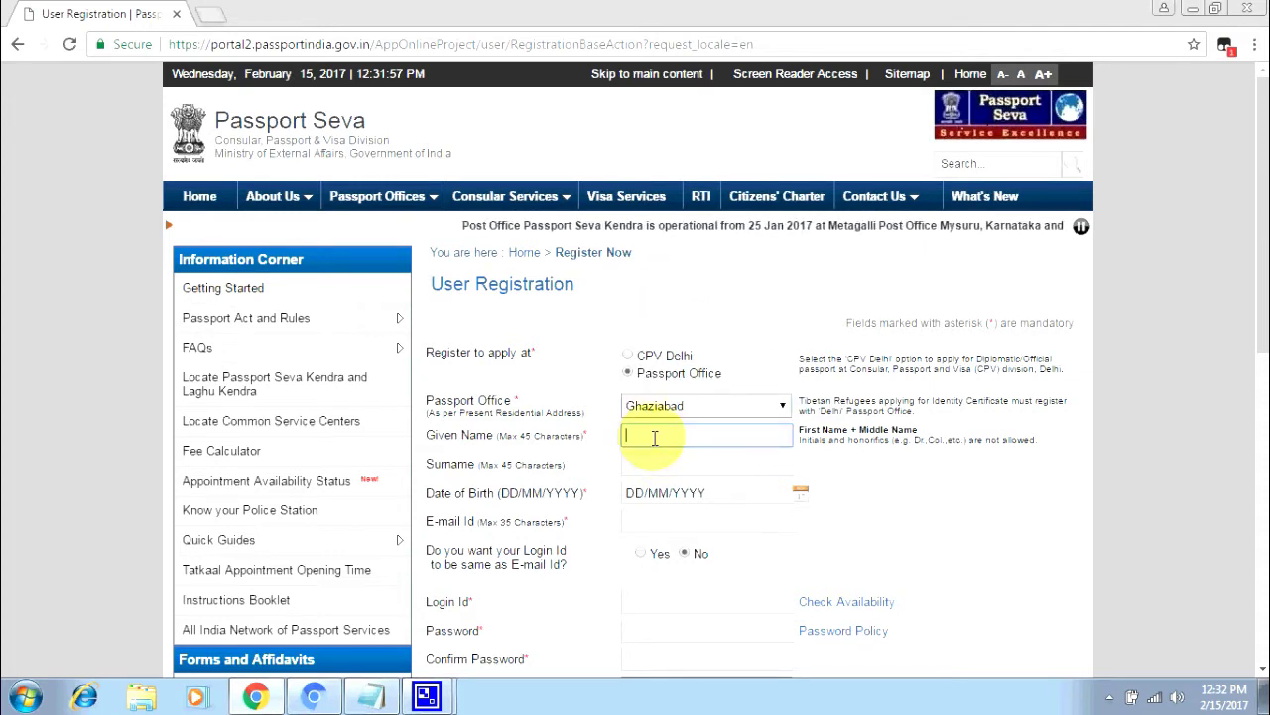
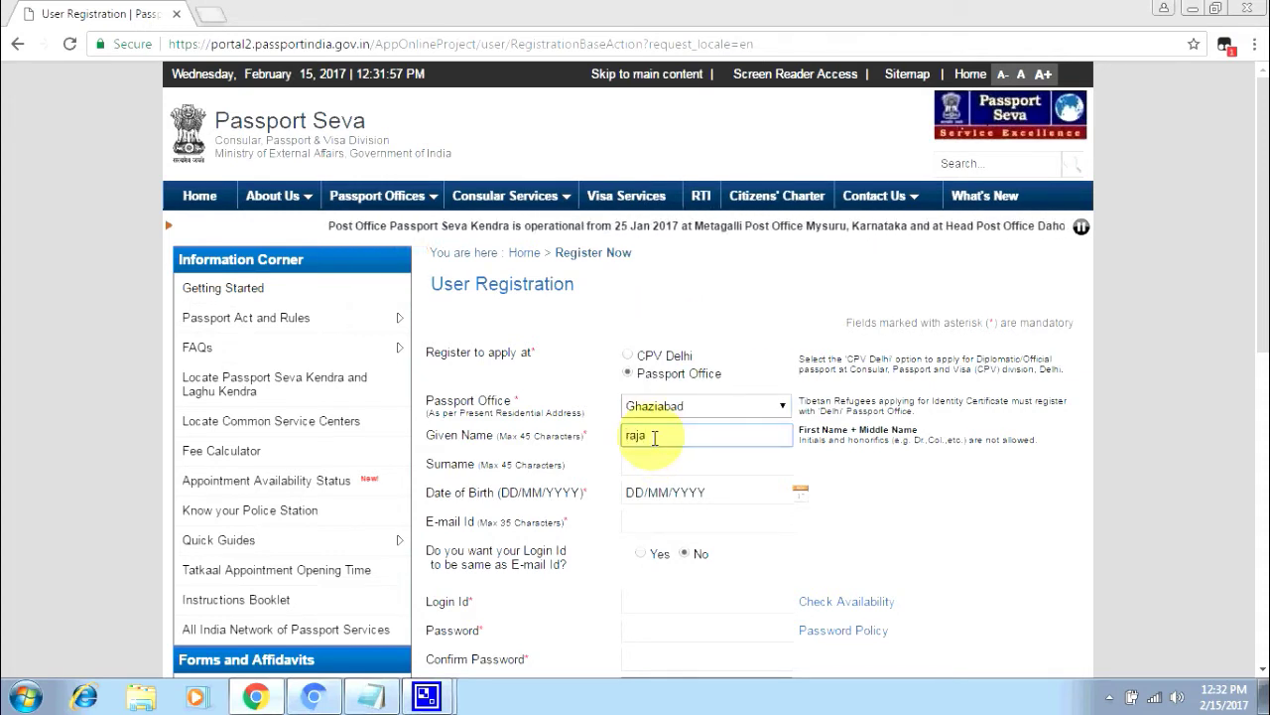
{"action": "key", "text": "Tab"}
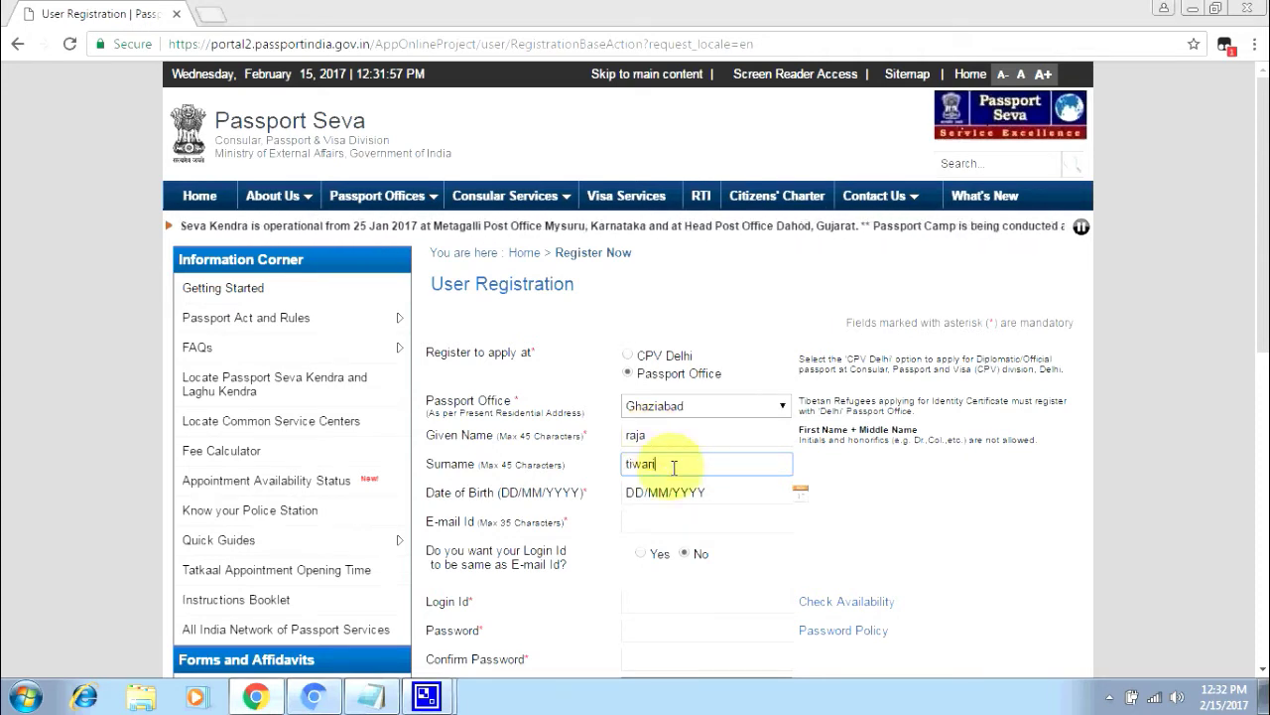
{"action": "left_click", "coordinate": [800, 491]}
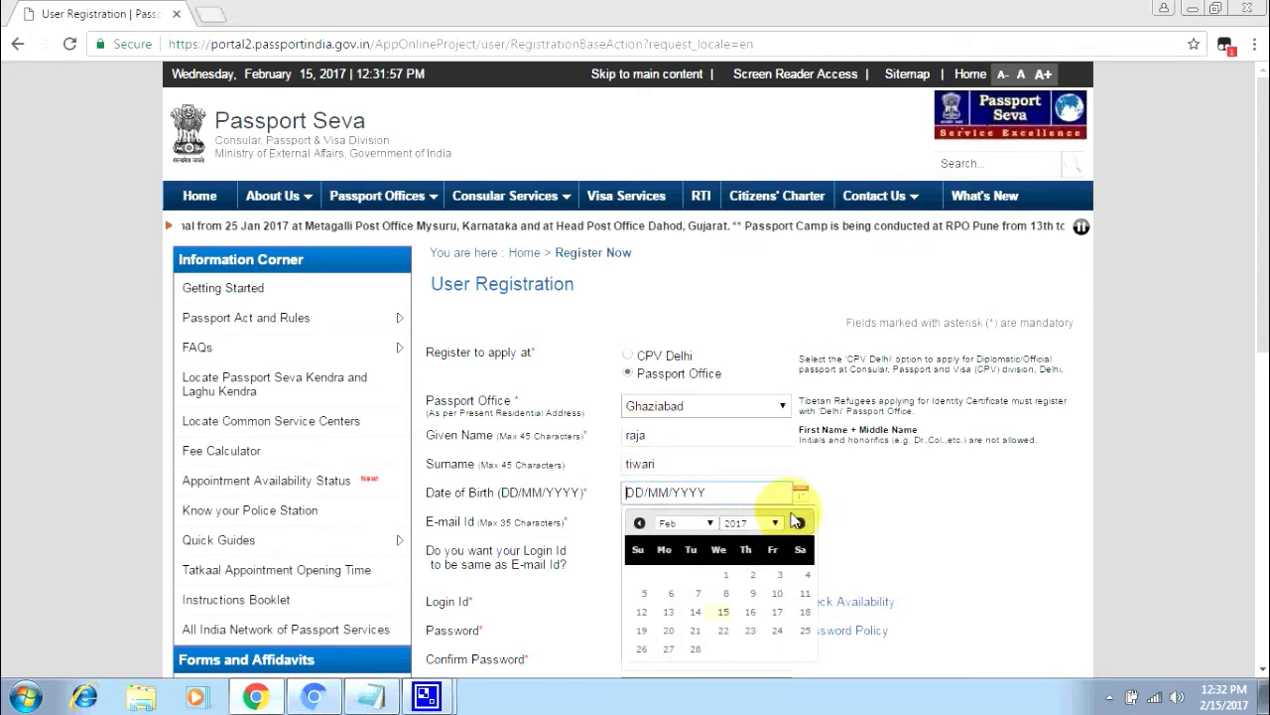
{"action": "left_click", "coordinate": [762, 524]}
{"action": "key", "text": "1"}
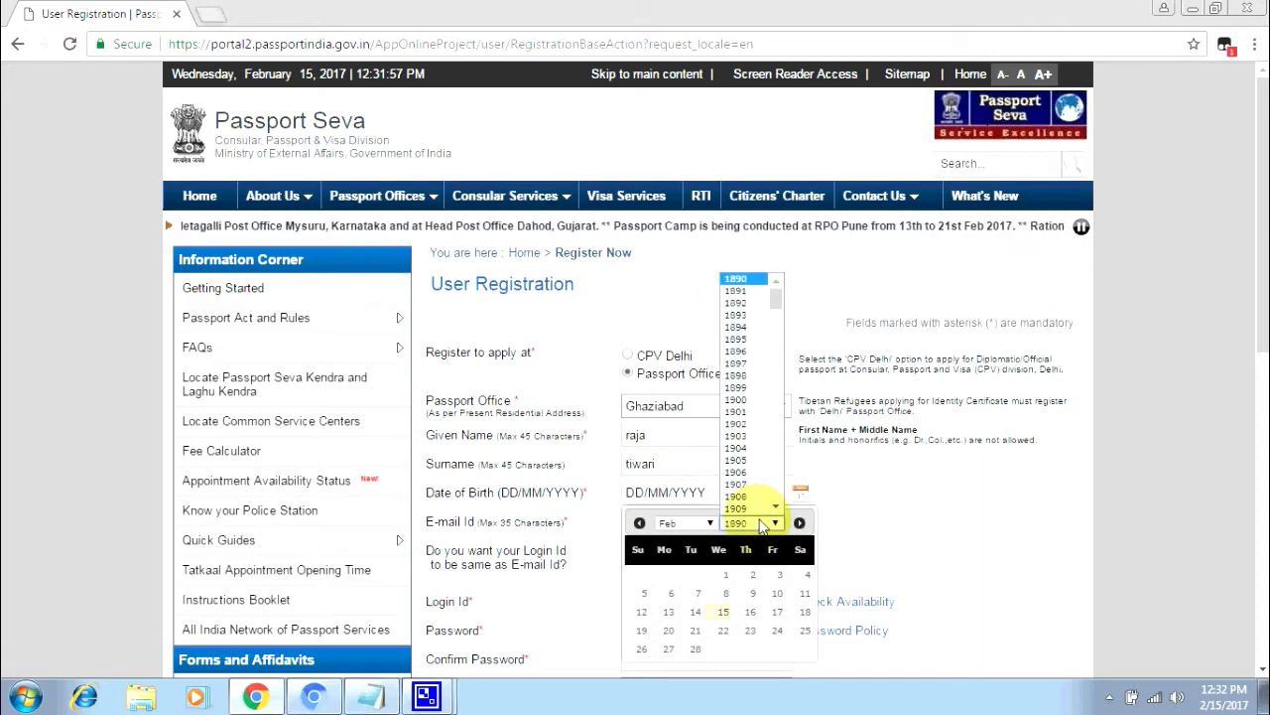
{"action": "key", "text": "1"}
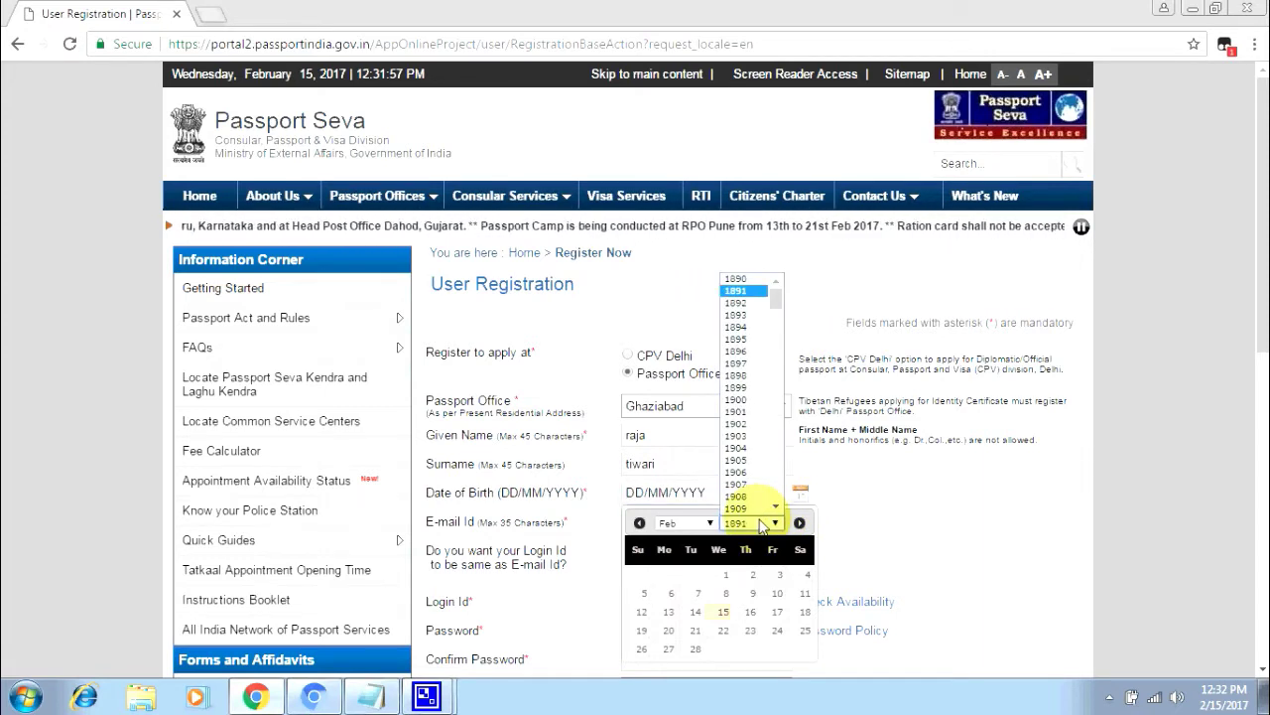
{"action": "left_click", "coordinate": [949, 535]}
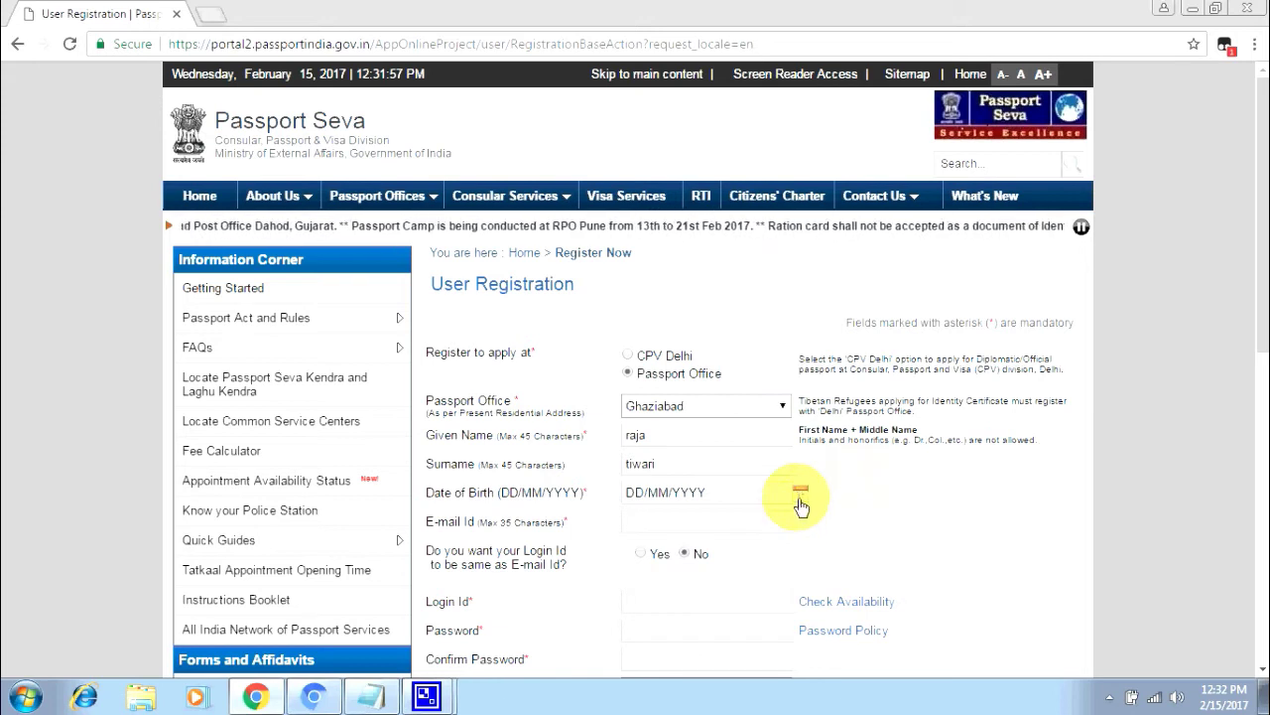
{"action": "left_click", "coordinate": [801, 499]}
{"action": "left_click", "coordinate": [780, 523]}
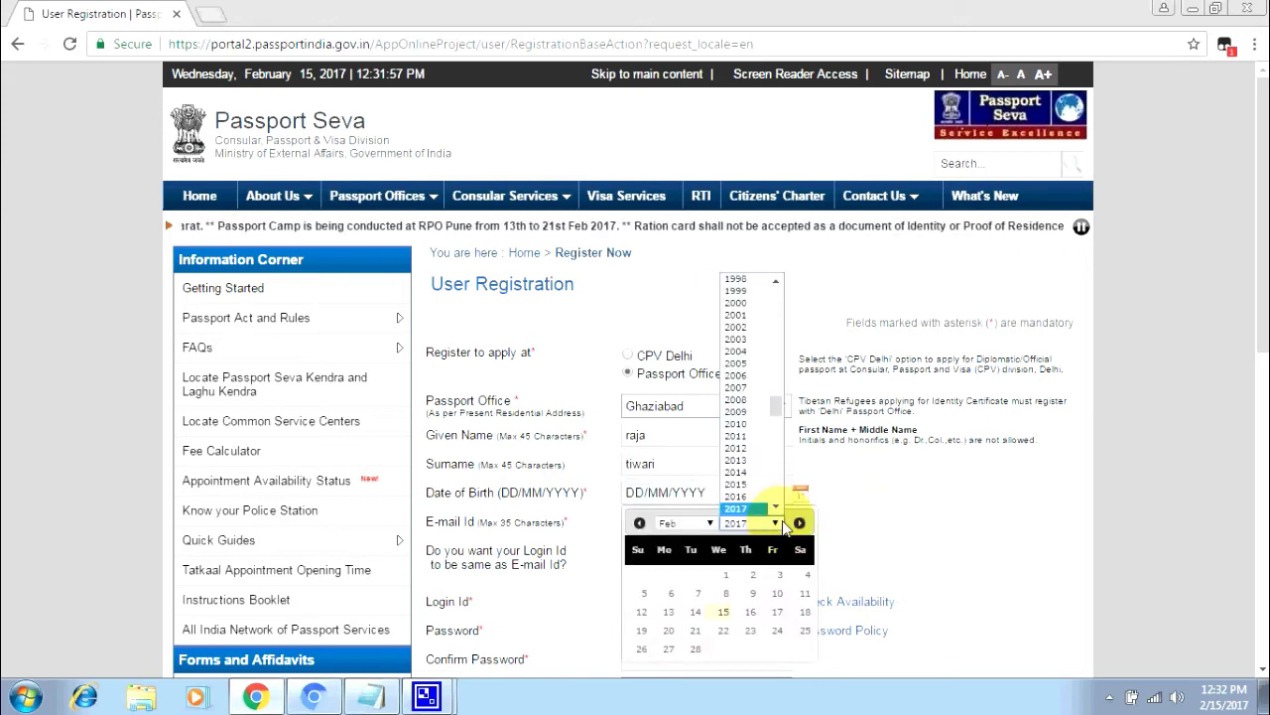
{"action": "type", "text": "1994"}
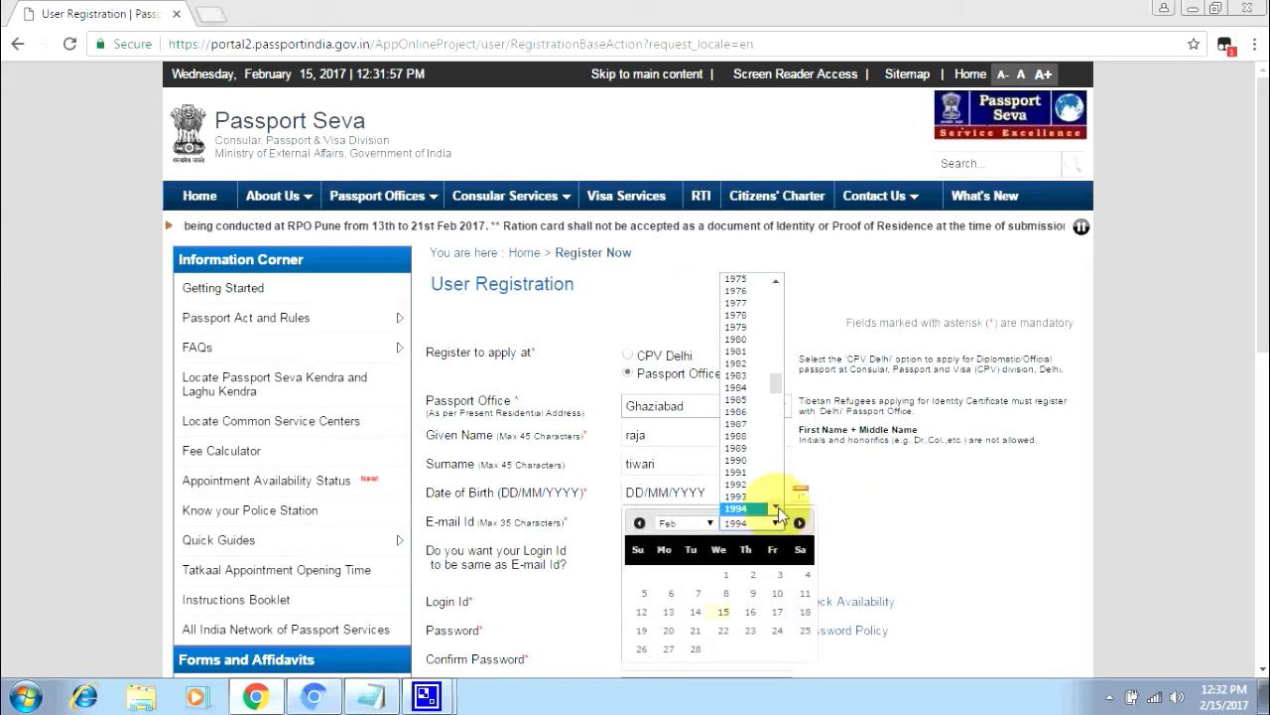
{"action": "left_click", "coordinate": [780, 523]}
{"action": "left_click", "coordinate": [673, 525]}
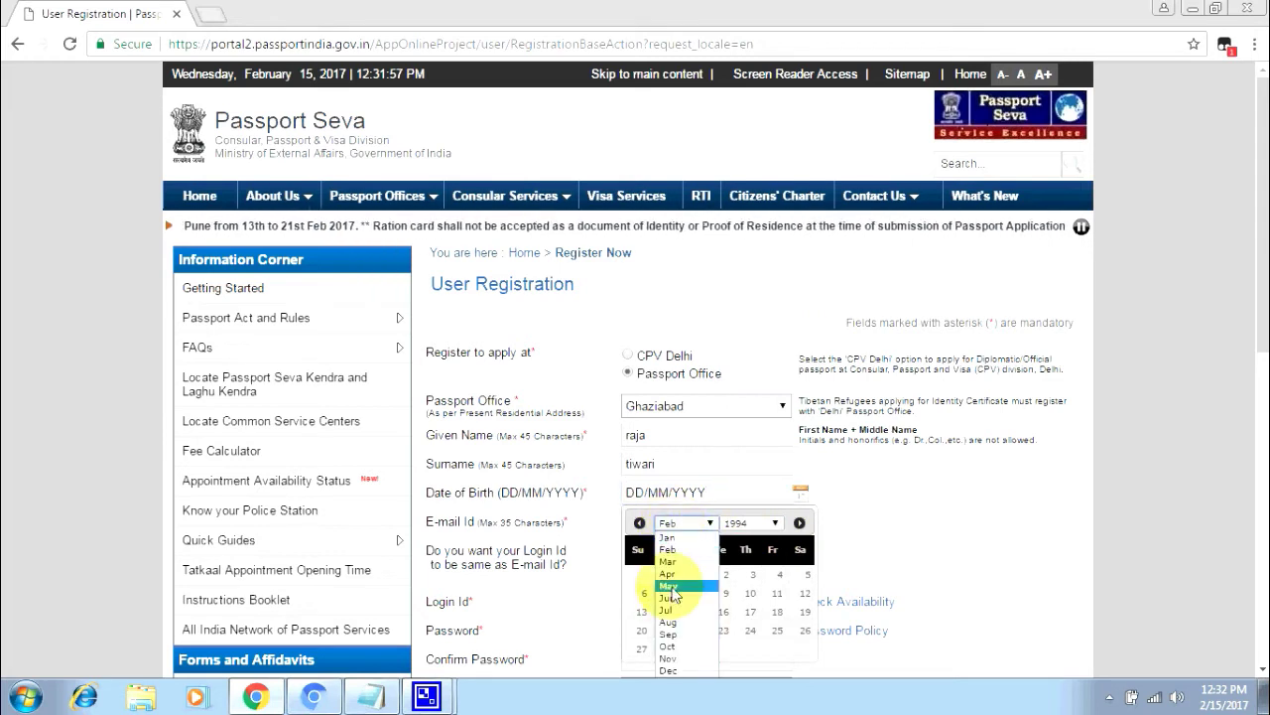
{"action": "left_click", "coordinate": [668, 574]}
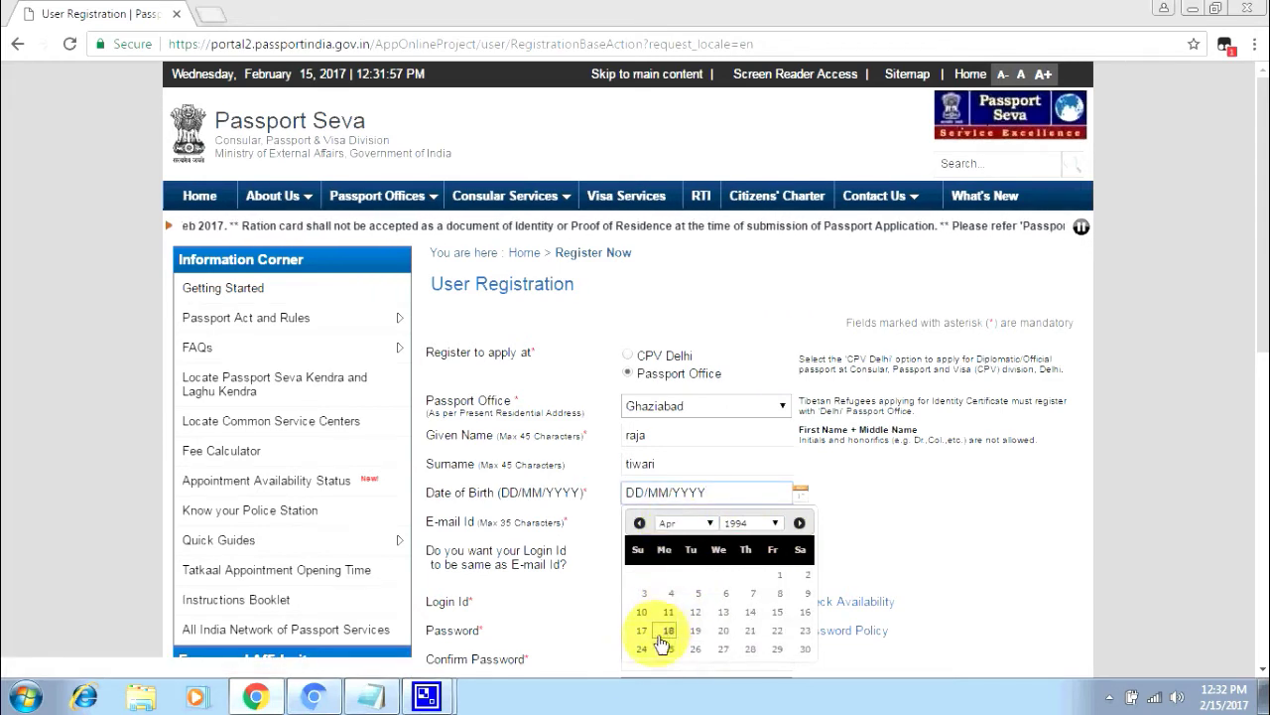
{"action": "left_click", "coordinate": [781, 636]}
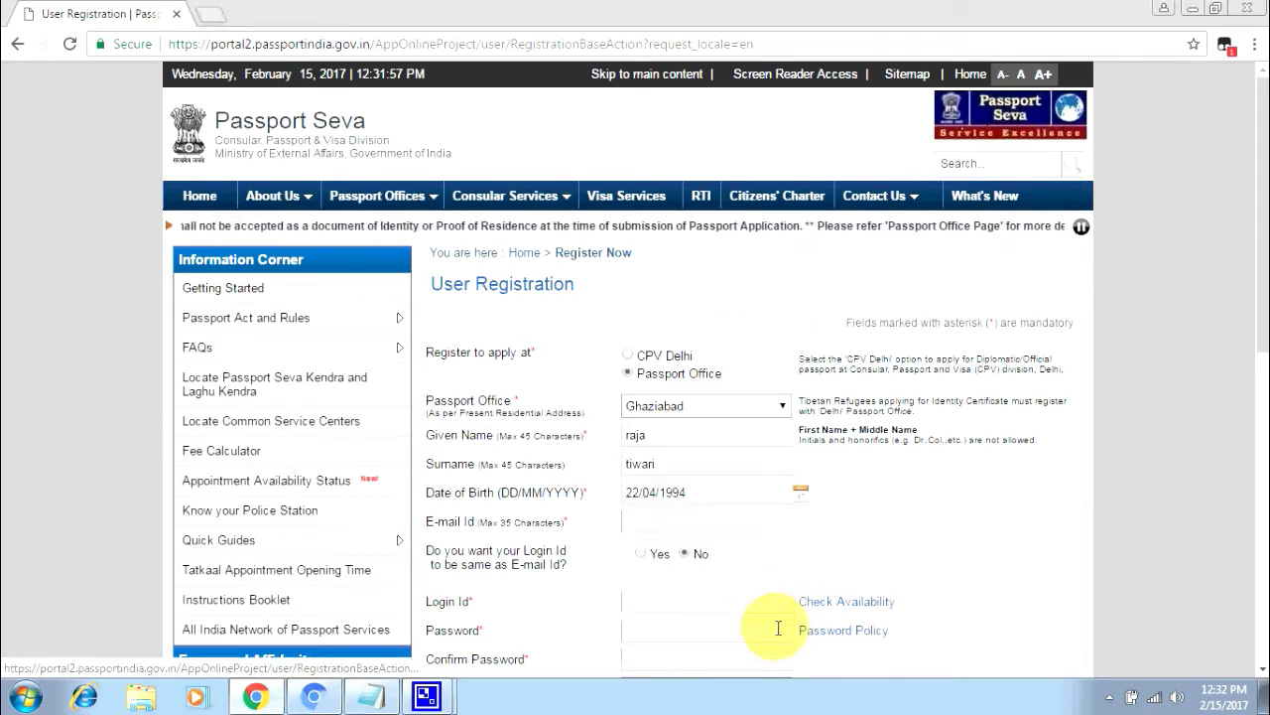
- Type the applicant's Gmail address into the E-mail Id field
{"action": "left_click", "coordinate": [649, 519]}
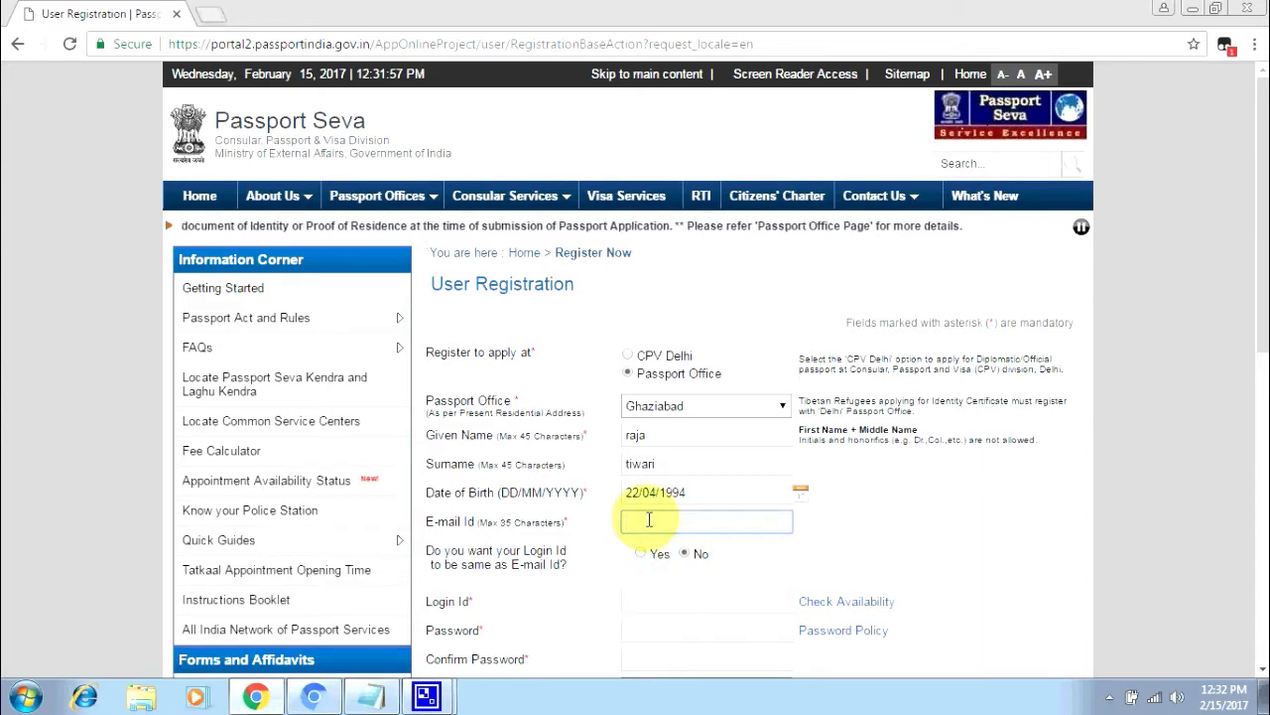
{"action": "type", "text": "ru"}
{"action": "key", "text": "BackSpace"}
{"action": "key", "text": "BackSpace"}
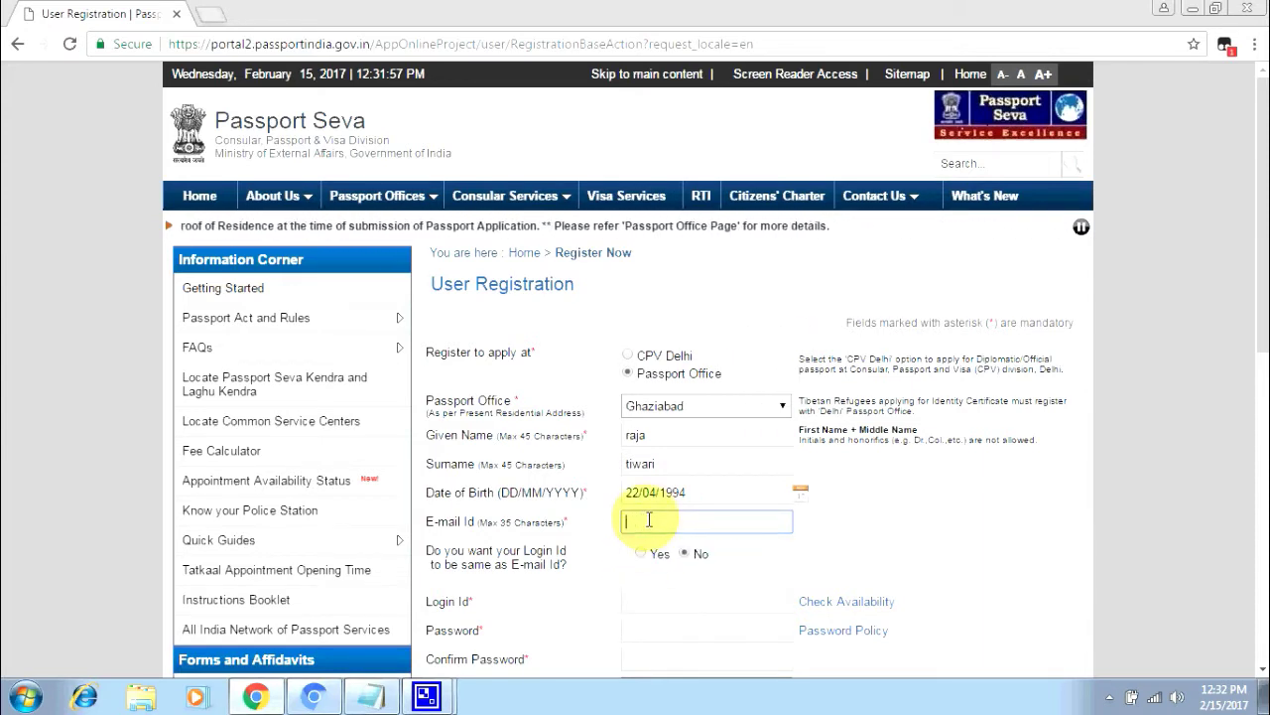
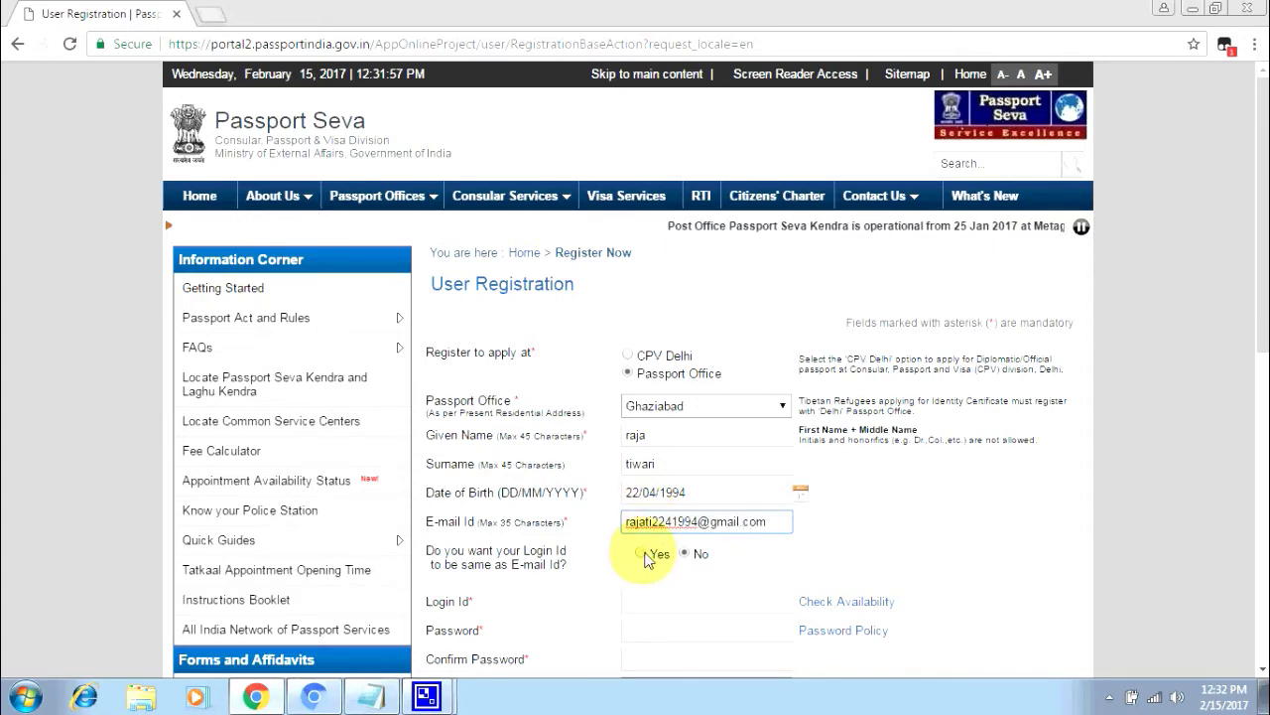
- Use the e-mail address as the login ID and review the password rules
{"action": "left_click", "coordinate": [643, 555]}
{"action": "scroll", "coordinate": [650, 604], "scroll_direction": "down", "scroll_amount": 1}
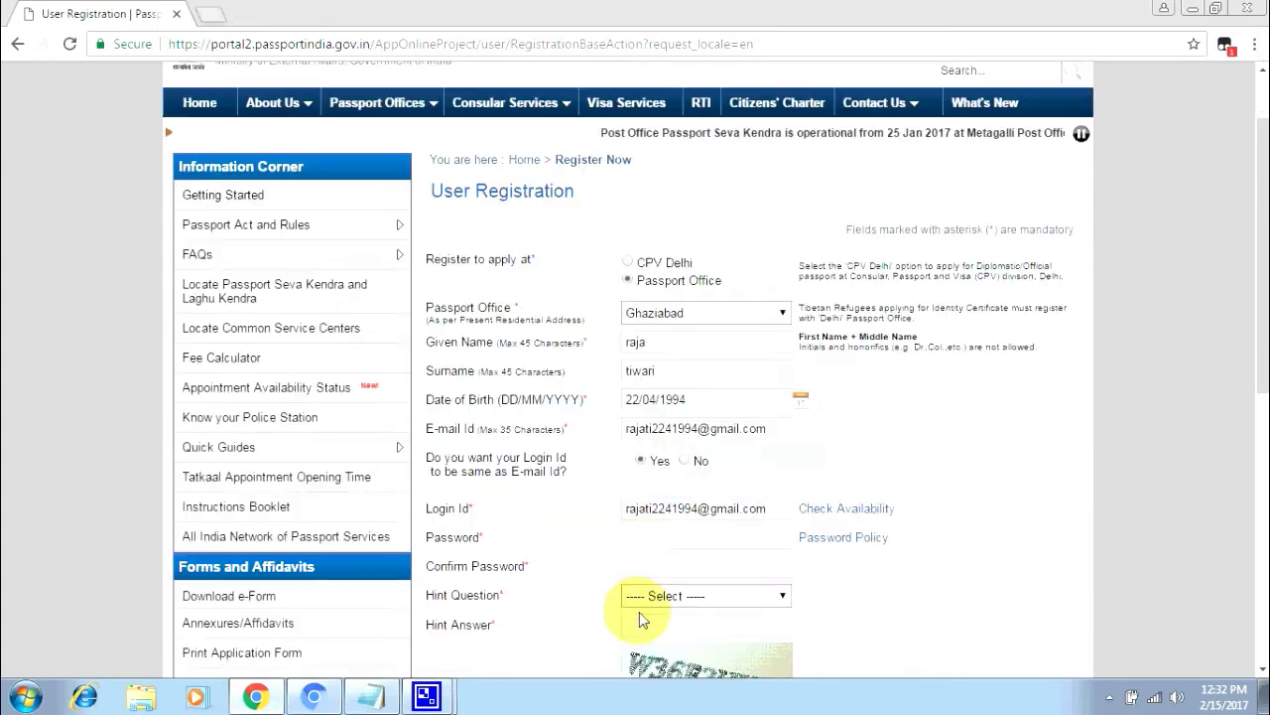
{"action": "left_click", "coordinate": [825, 545]}
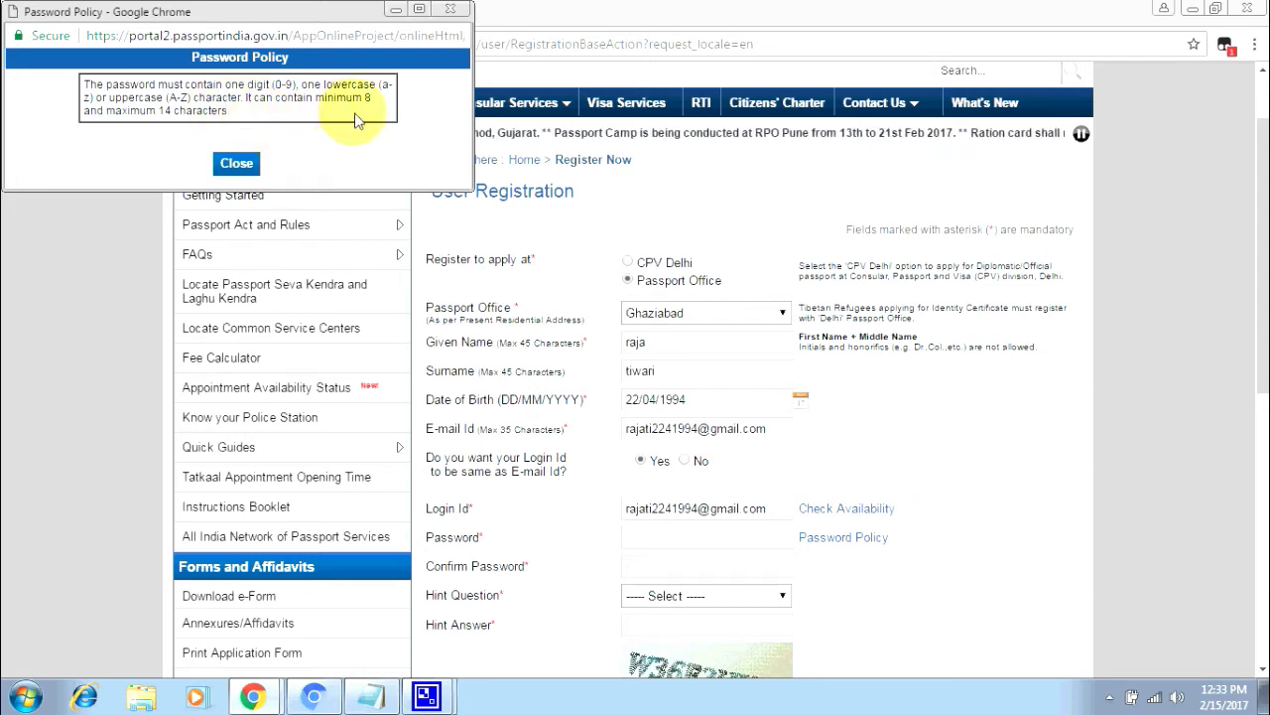
{"action": "left_click", "coordinate": [238, 165]}
- Enter the account password and retype it in Confirm Password
{"action": "left_click", "coordinate": [636, 540]}
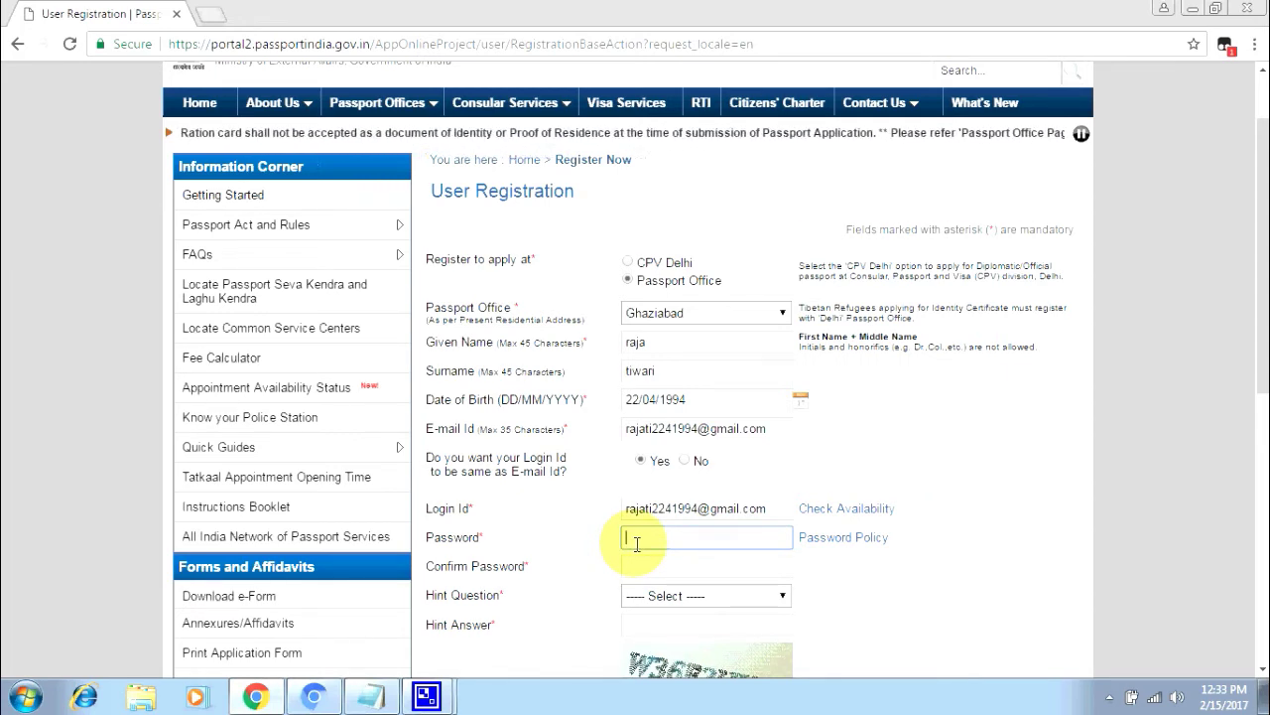
{"action": "type", "text": "••"}
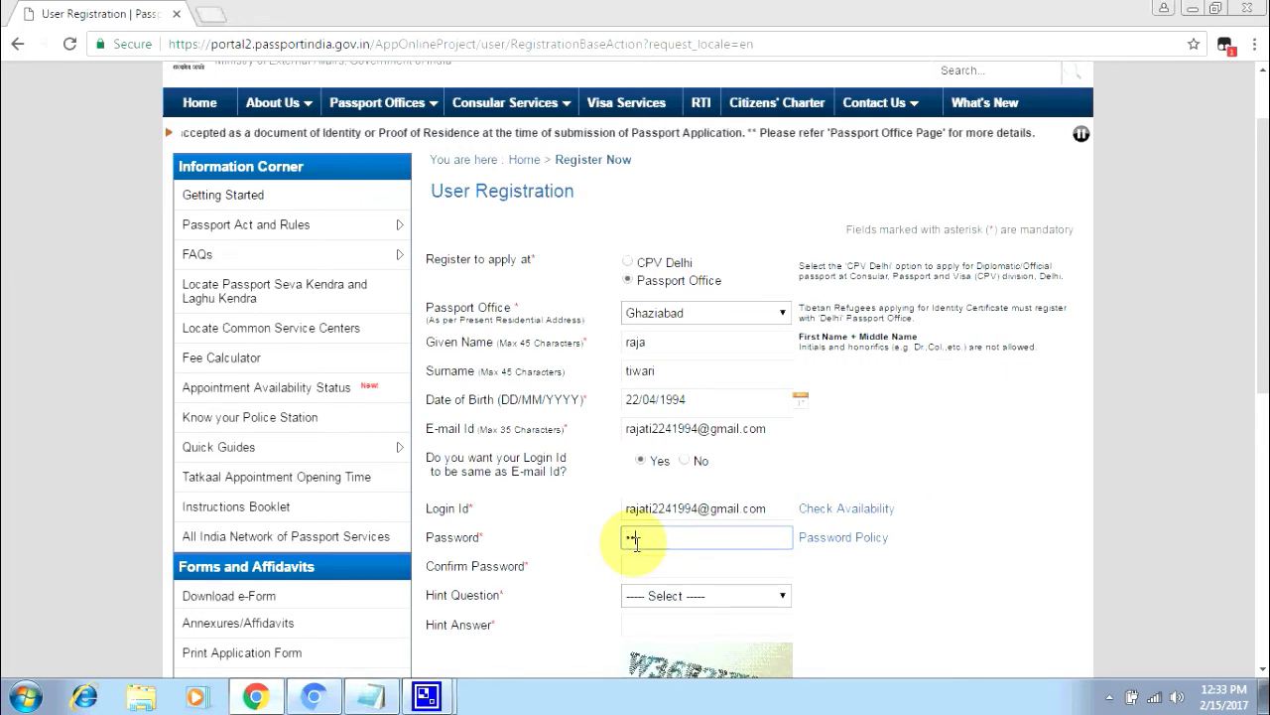
{"action": "type", "text": "•"}
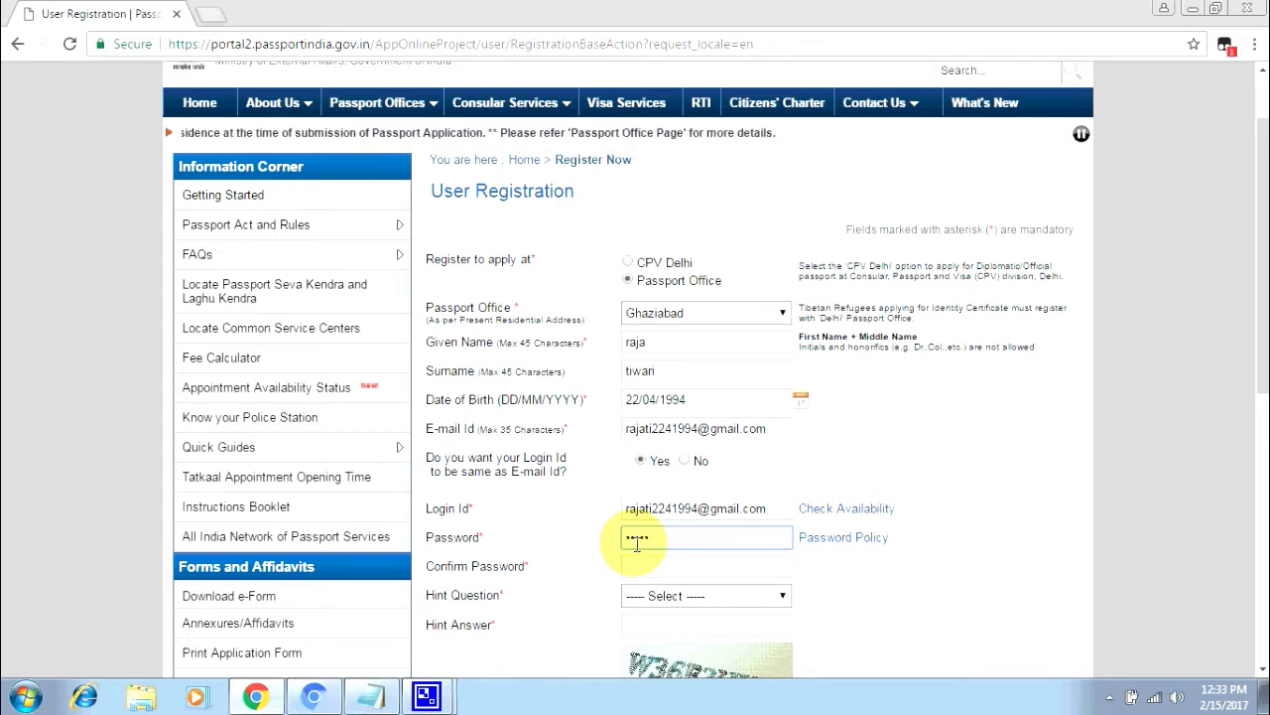
{"action": "type", "text": "•••"}
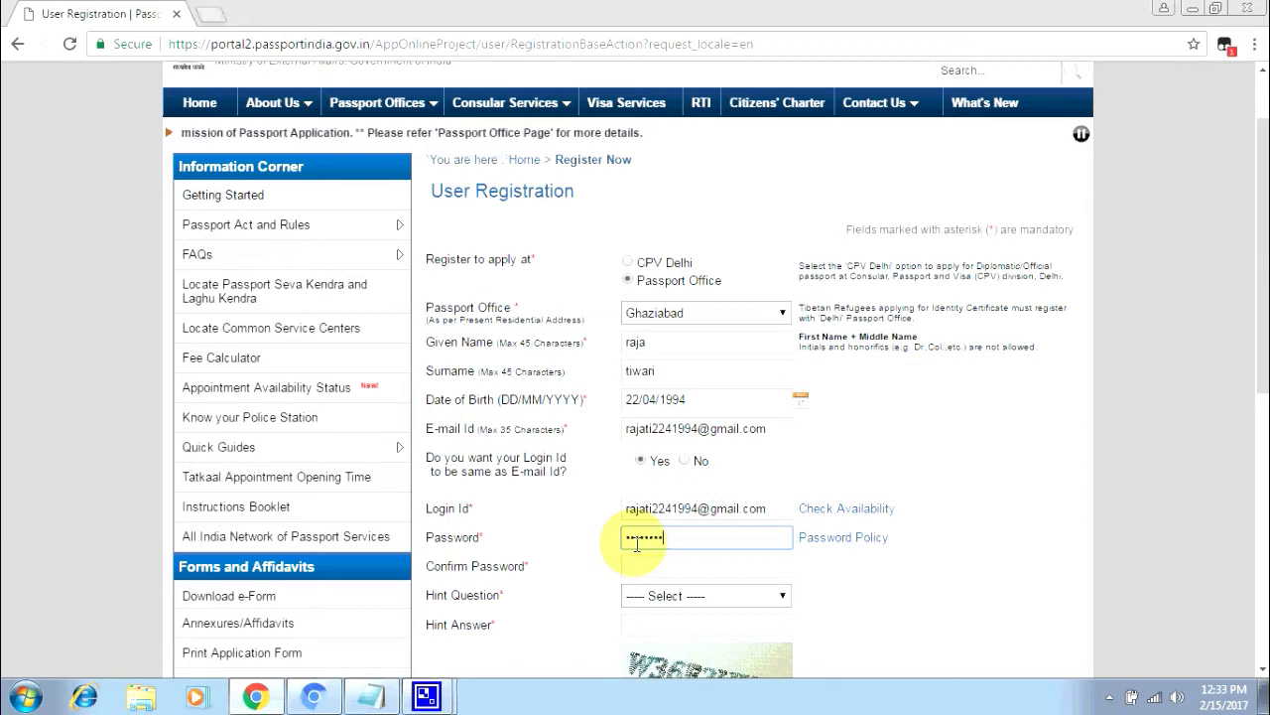
{"action": "left_click", "coordinate": [640, 563]}
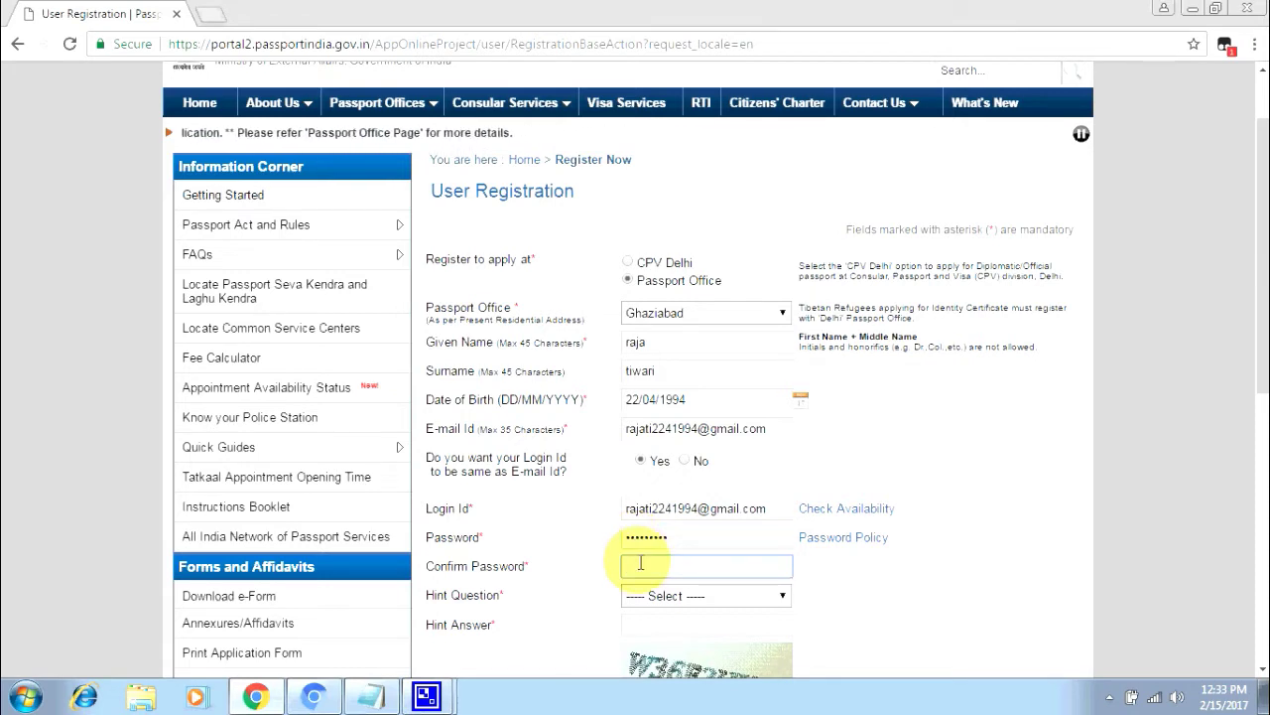
{"action": "type", "text": "••"}
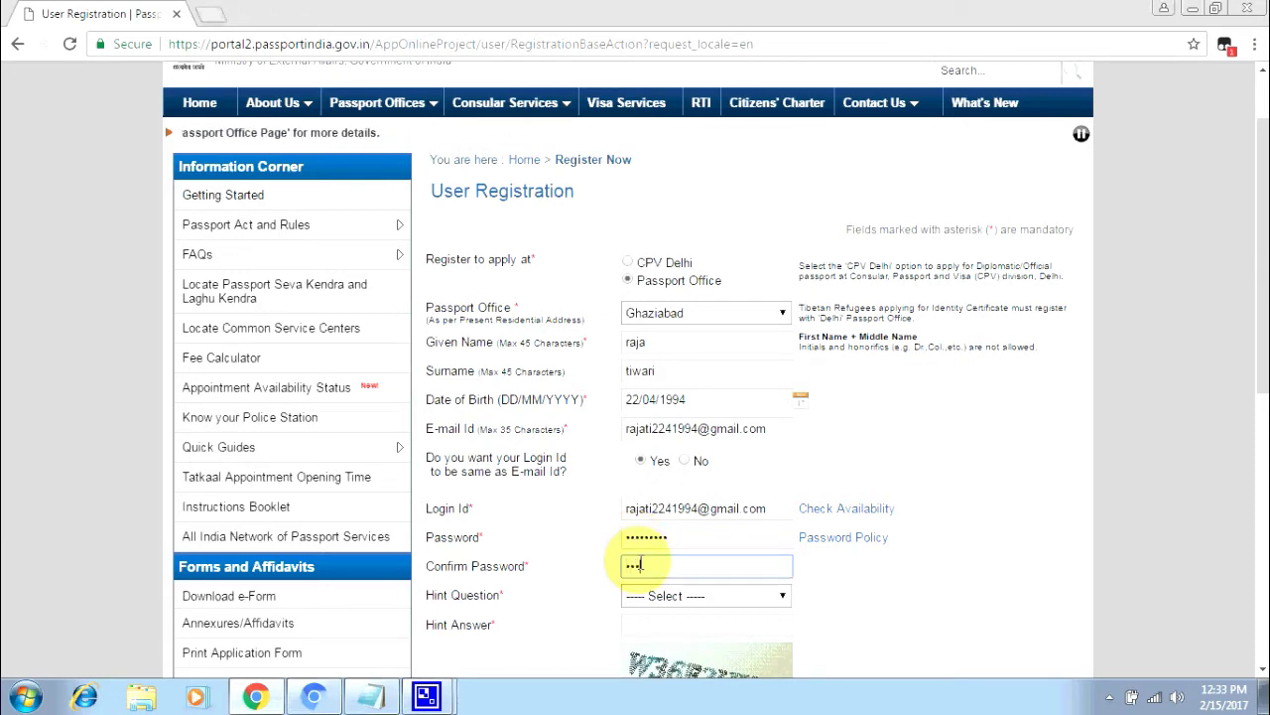
{"action": "type", "text": "••"}
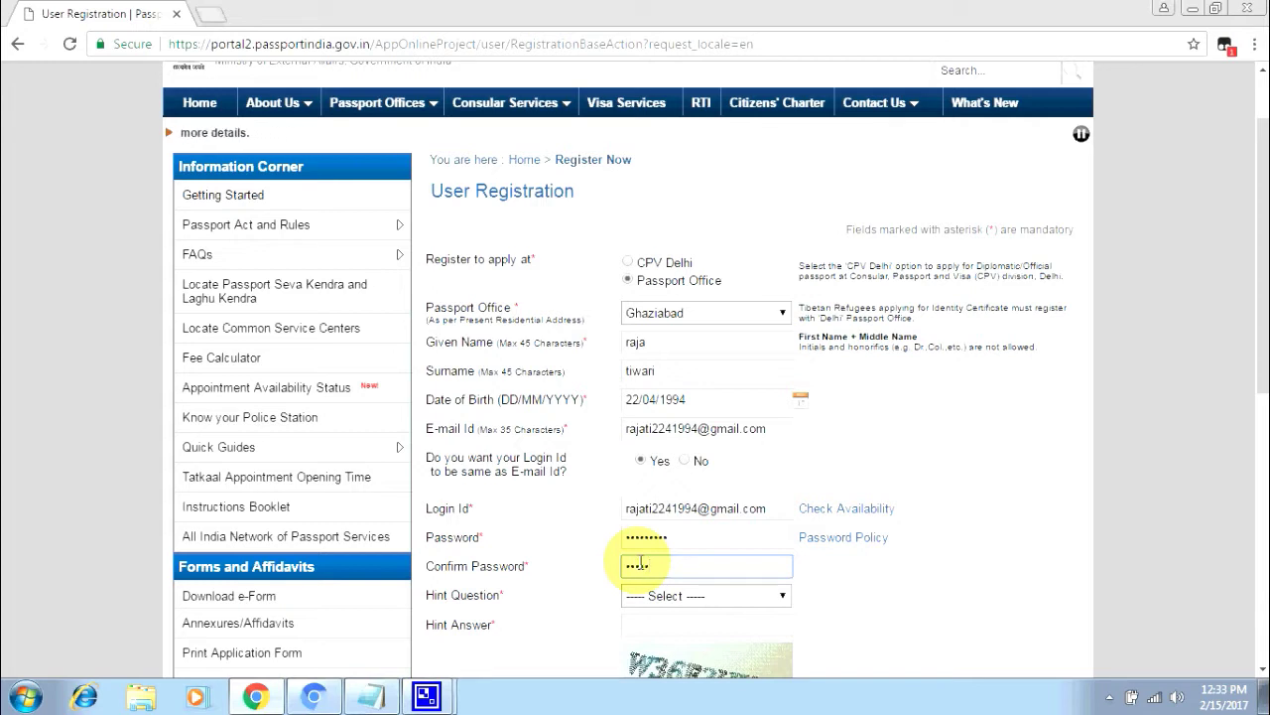
{"action": "type", "text": "••"}
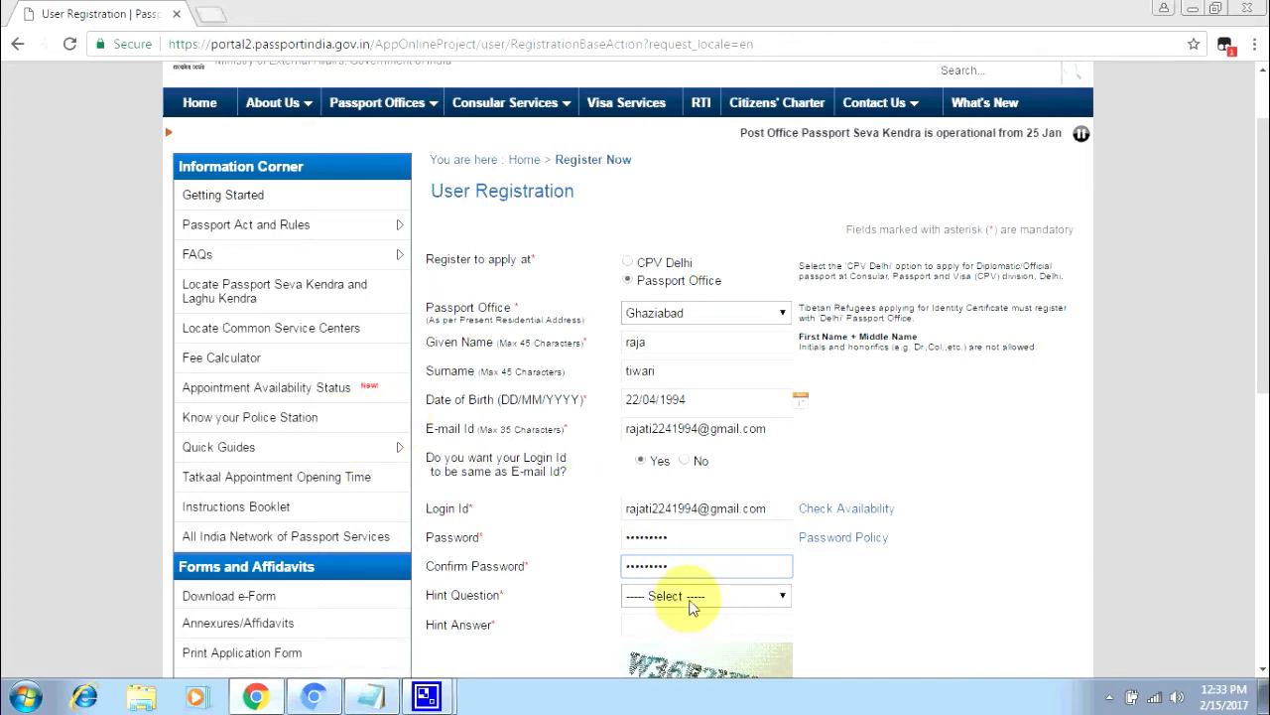
- Choose Favourite Colour as the hint question and enter a colour as its answer
{"action": "left_click", "coordinate": [690, 598]}
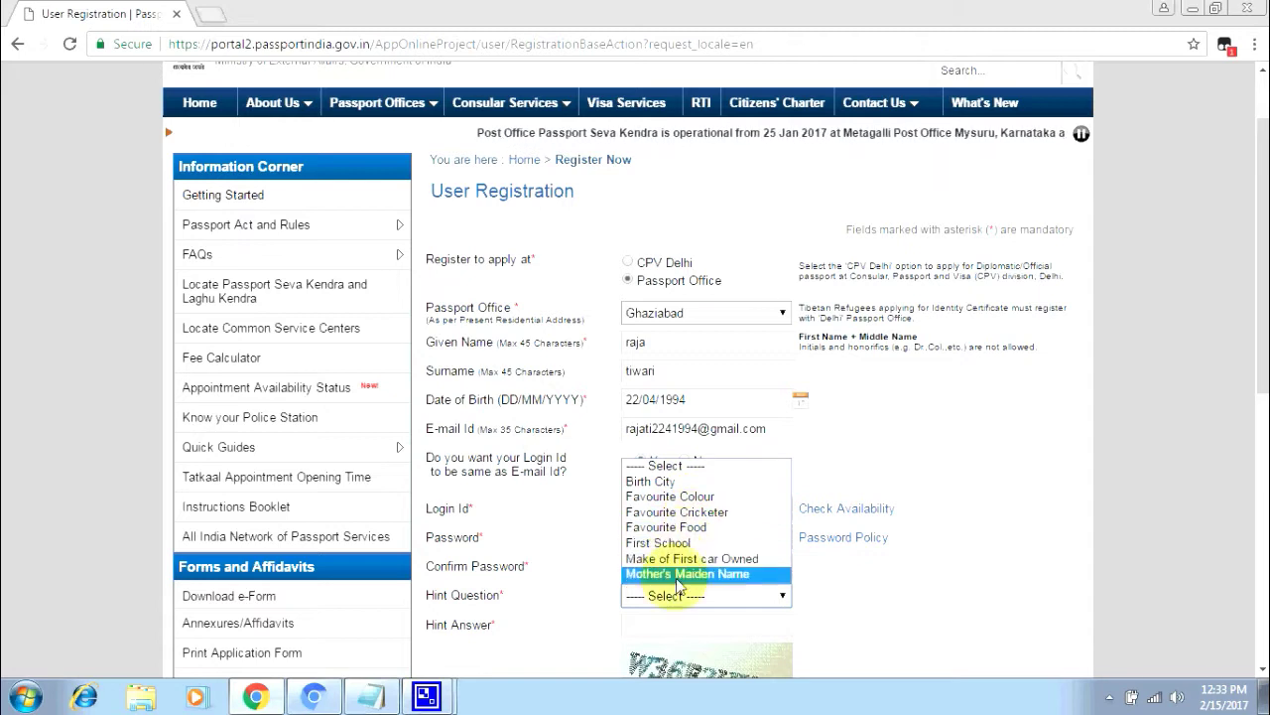
{"action": "left_click", "coordinate": [679, 497]}
{"action": "left_click", "coordinate": [667, 622]}
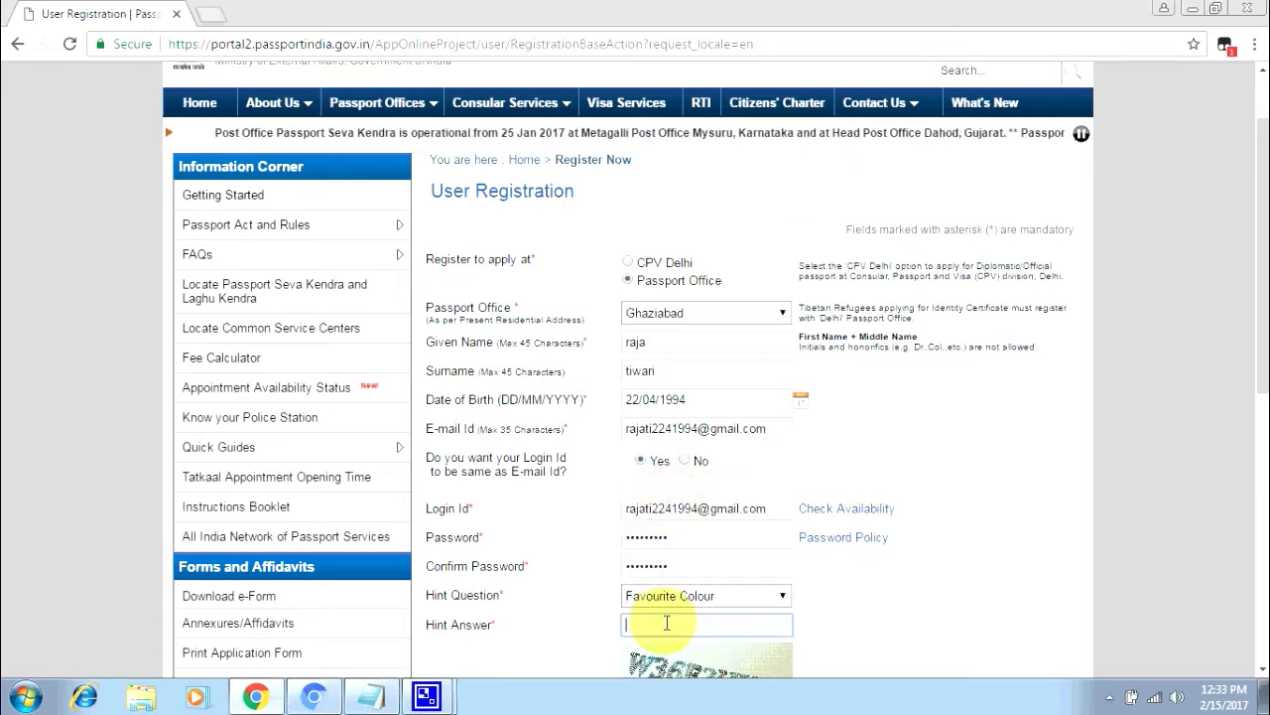
{"action": "type", "text": "gre"}
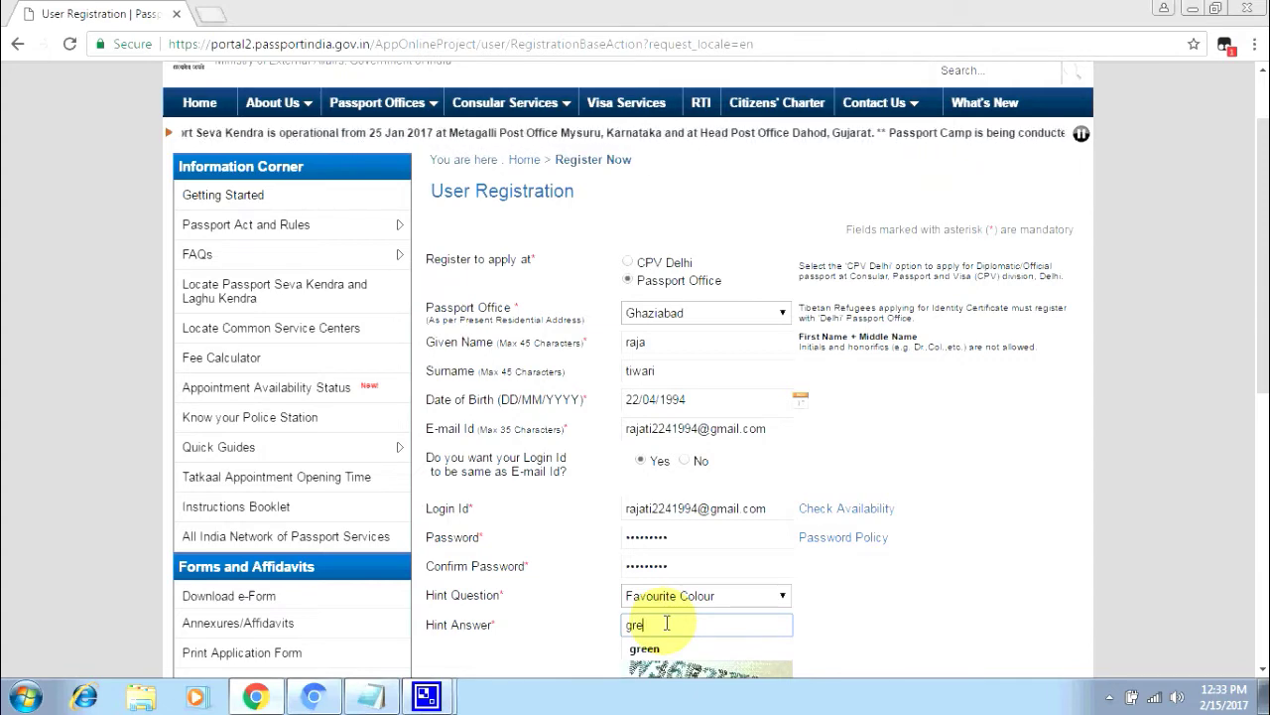
{"action": "type", "text": "en"}
{"action": "left_click", "coordinate": [950, 628]}
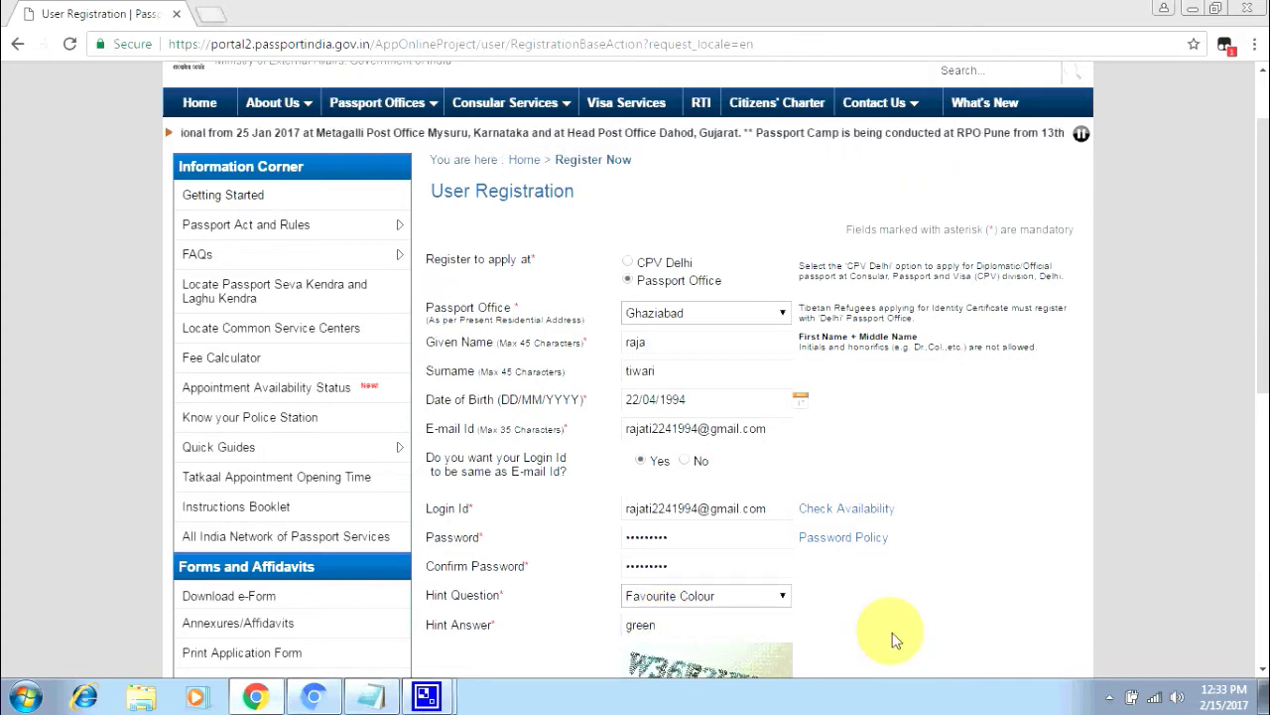
{"action": "scroll", "coordinate": [715, 612], "scroll_direction": "down", "scroll_amount": 2}
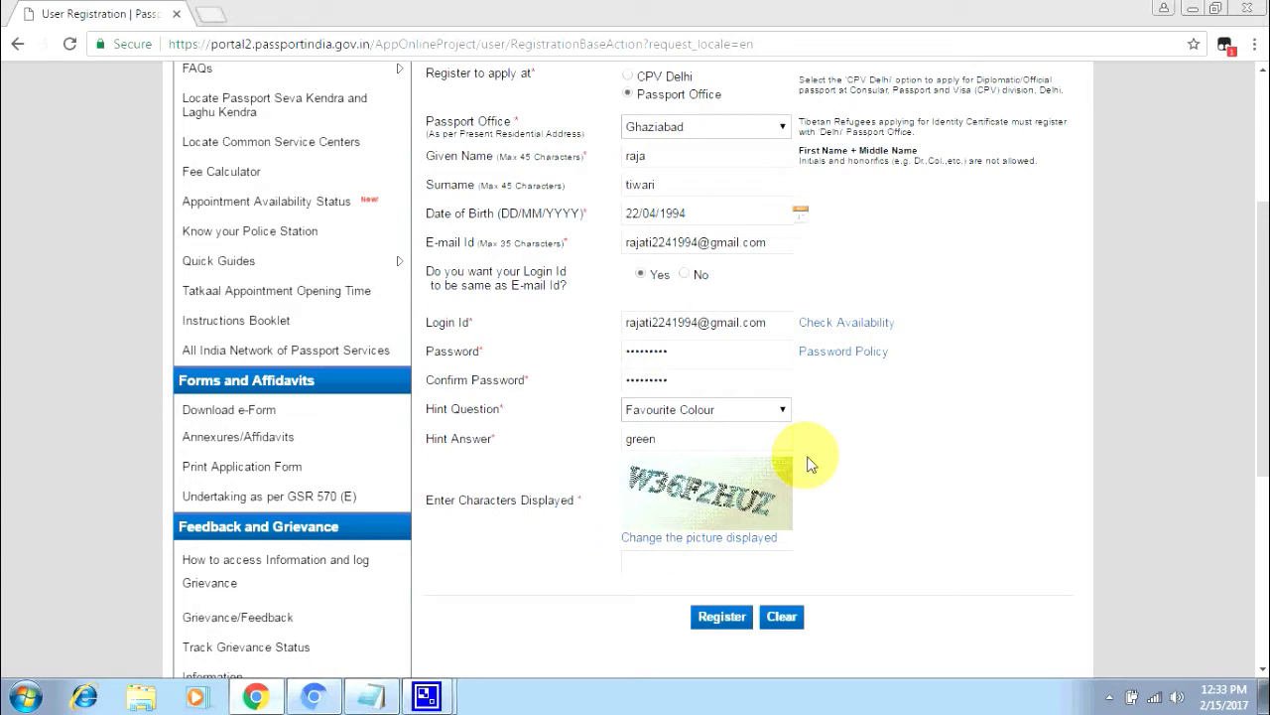
- Enter the eight characters shown in the captcha image into the security box
{"action": "left_click", "coordinate": [638, 561]}
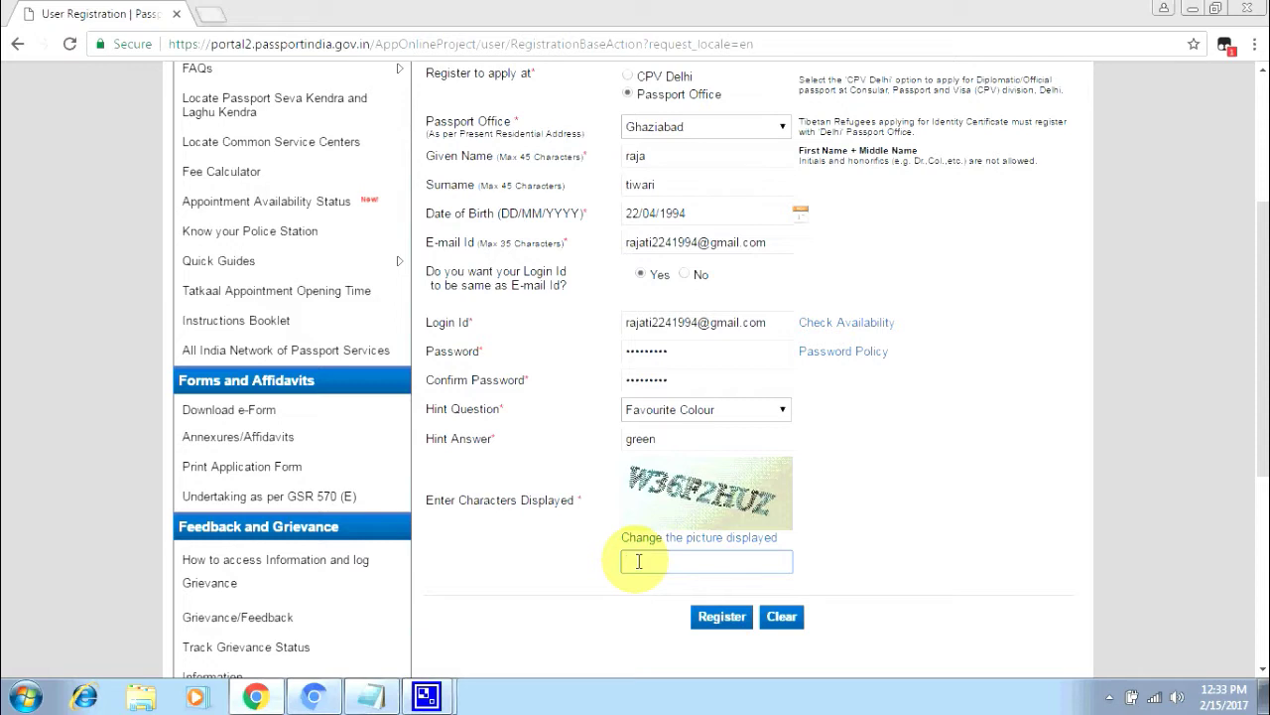
{"action": "type", "text": "w"}
{"action": "key", "text": "BackSpace"}
{"action": "type", "text": "W36F2HUZ"}
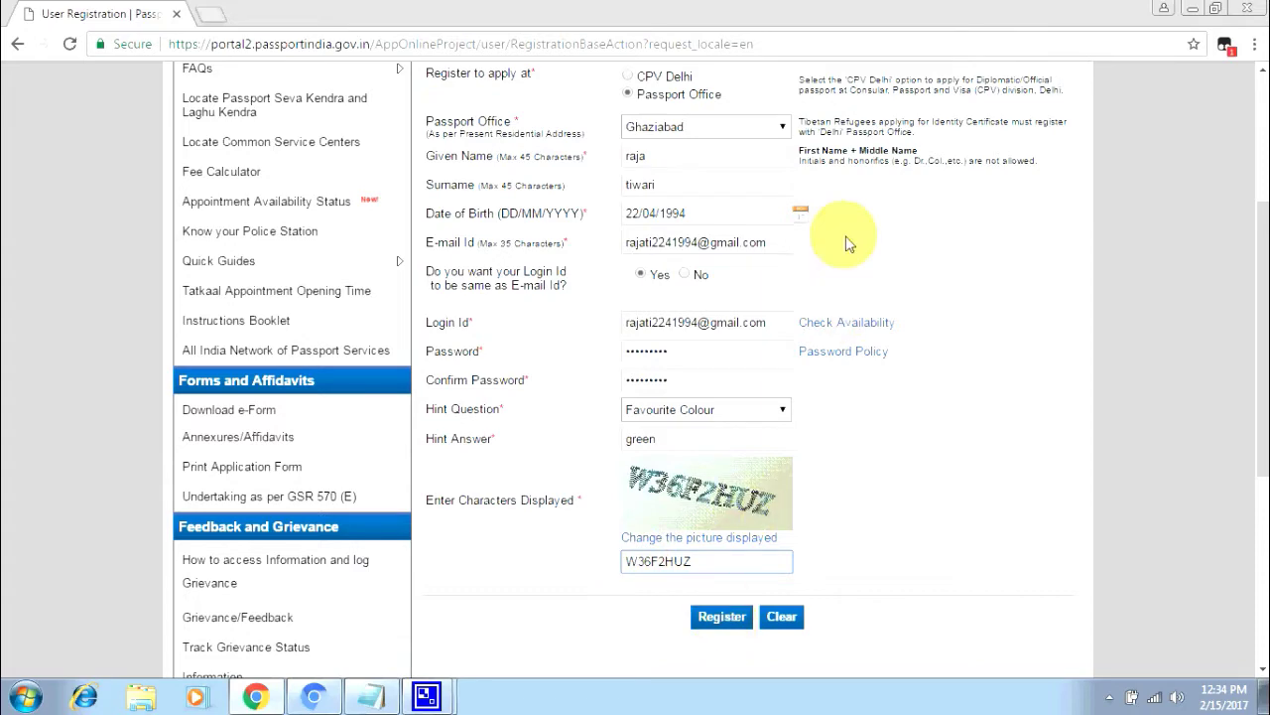
{"action": "scroll", "coordinate": [814, 397], "scroll_direction": "up", "scroll_amount": 3}
{"action": "scroll", "coordinate": [739, 421], "scroll_direction": "down", "scroll_amount": 5}
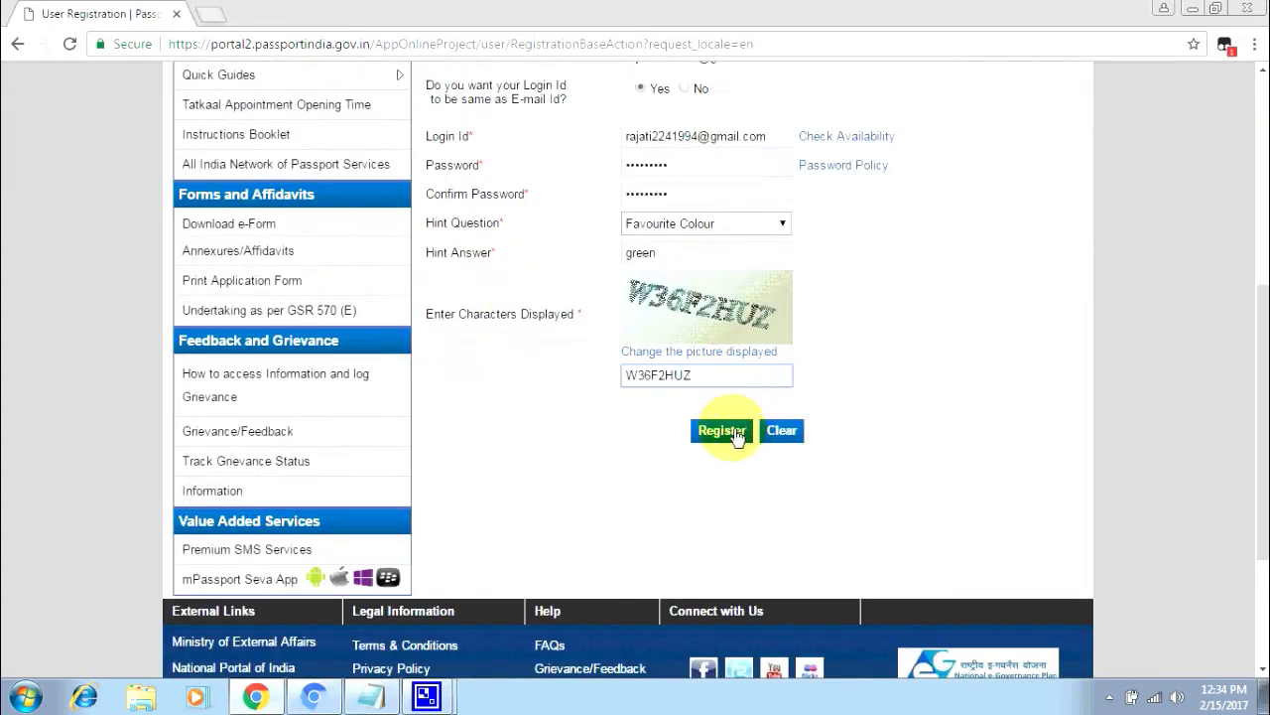
- Submit the registration and let Chrome save the login password
{"action": "left_click", "coordinate": [721, 431]}
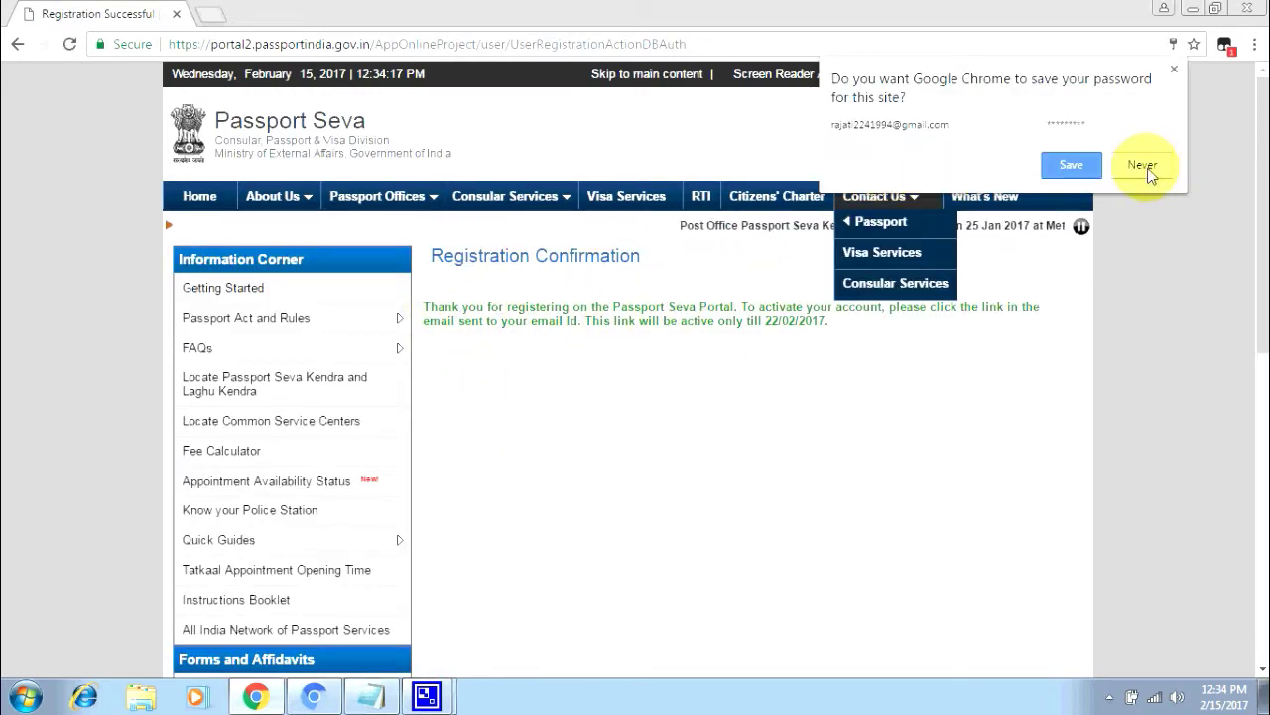
{"action": "left_click", "coordinate": [1071, 164]}
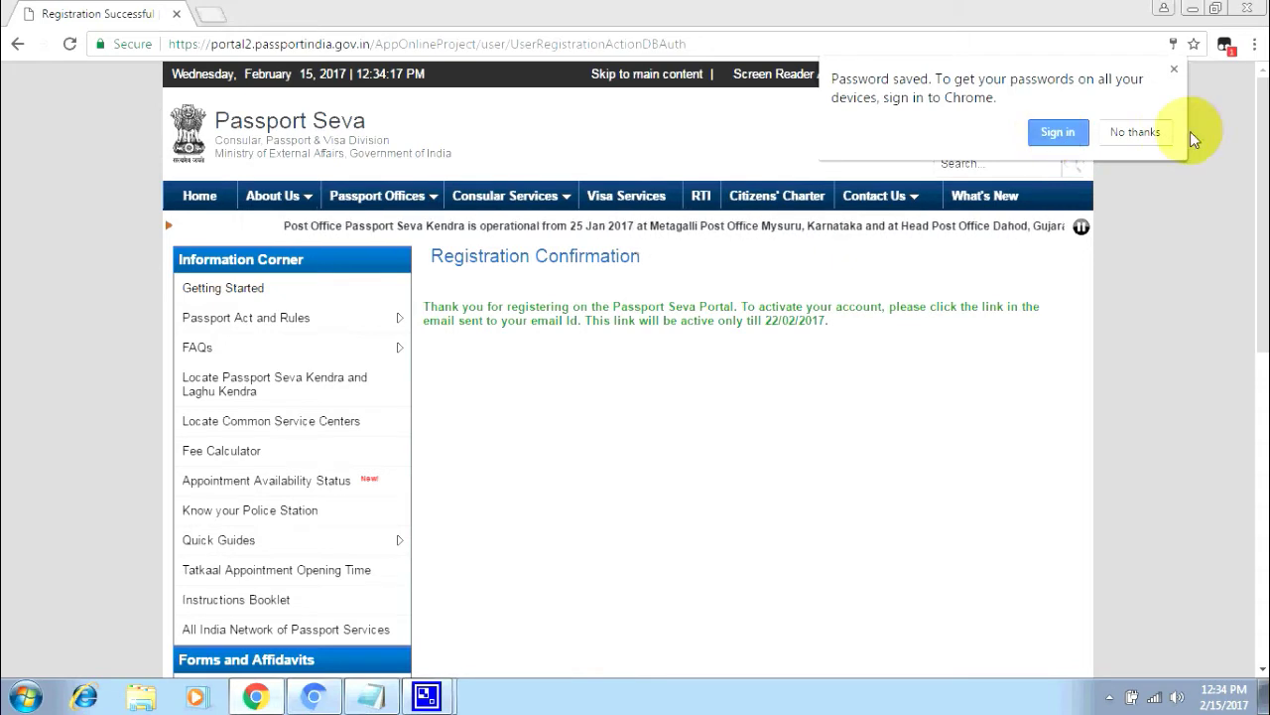
{"action": "left_click", "coordinate": [1140, 133]}
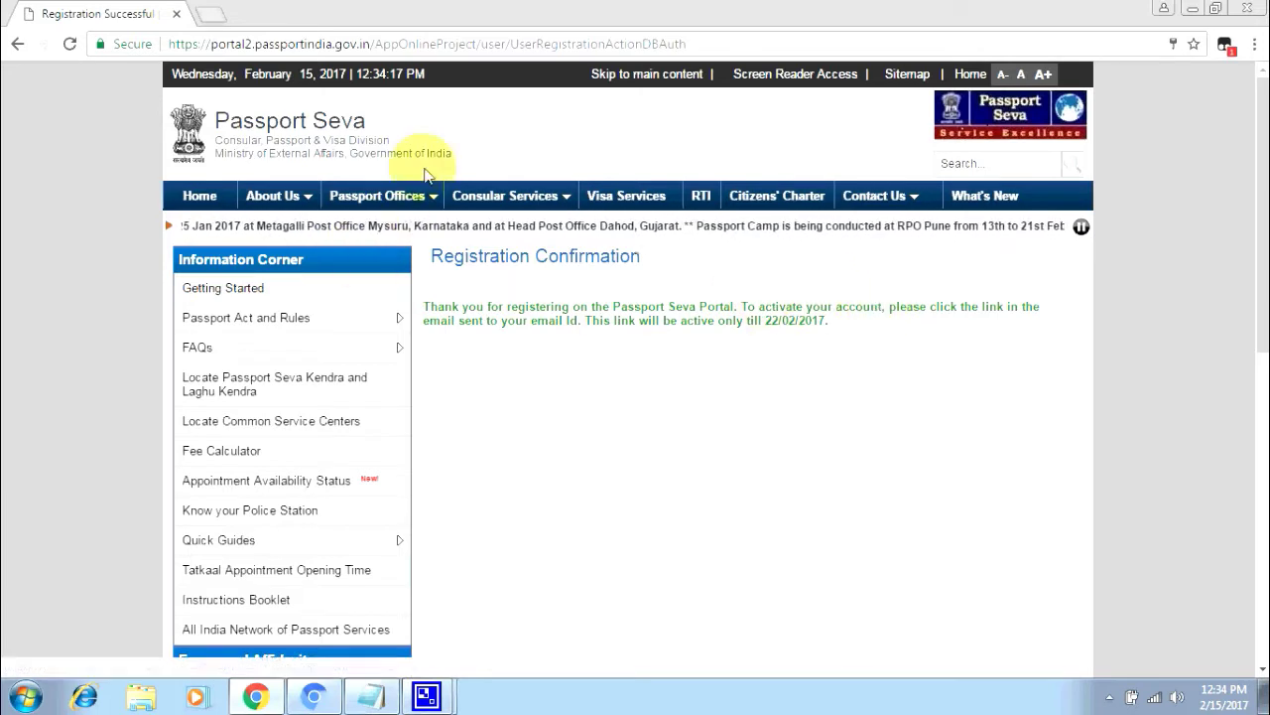
- Return to the Passport Seva home page and open a new browser tab
{"action": "mouse_move", "coordinate": [223, 331]}
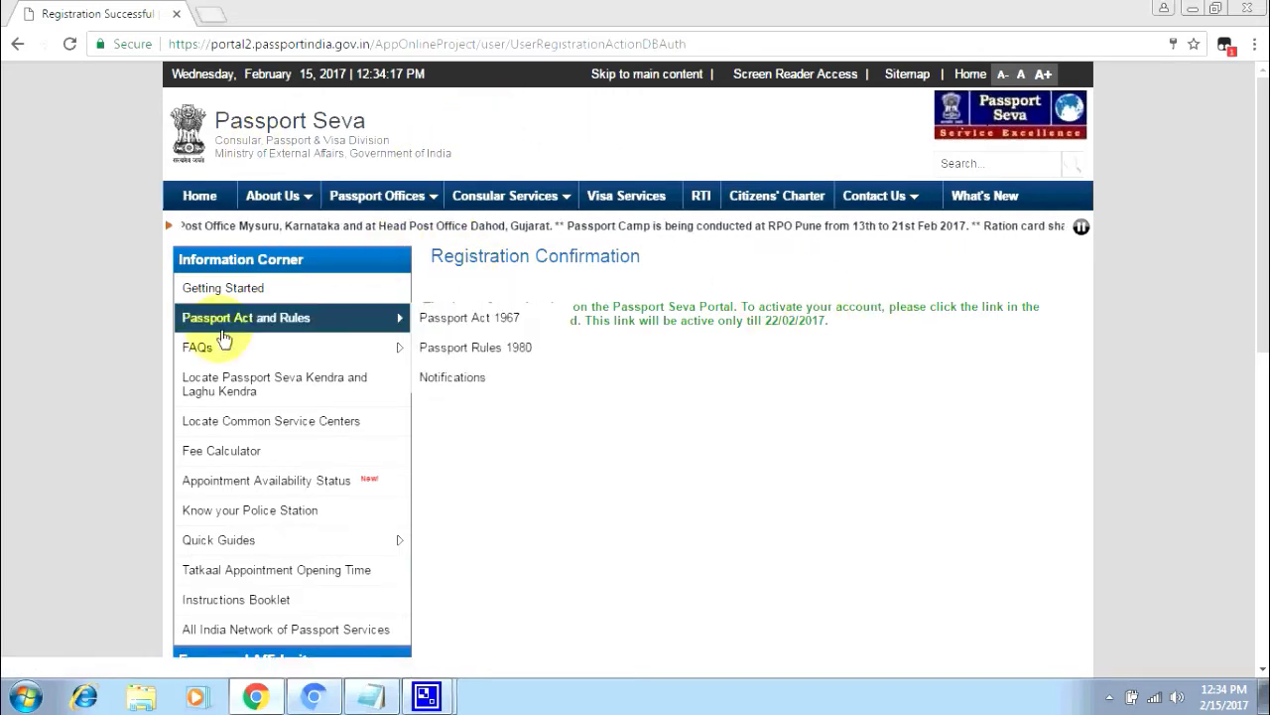
{"action": "left_click", "coordinate": [189, 195]}
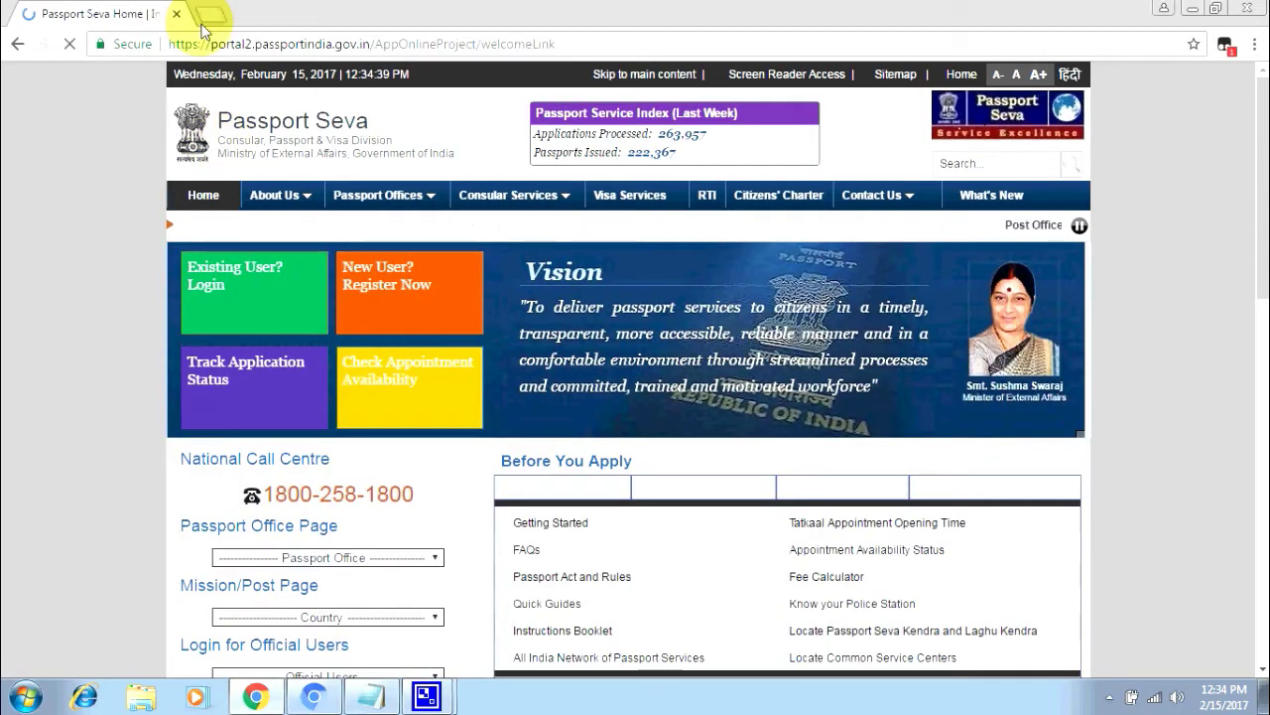
{"action": "left_click", "coordinate": [207, 16]}
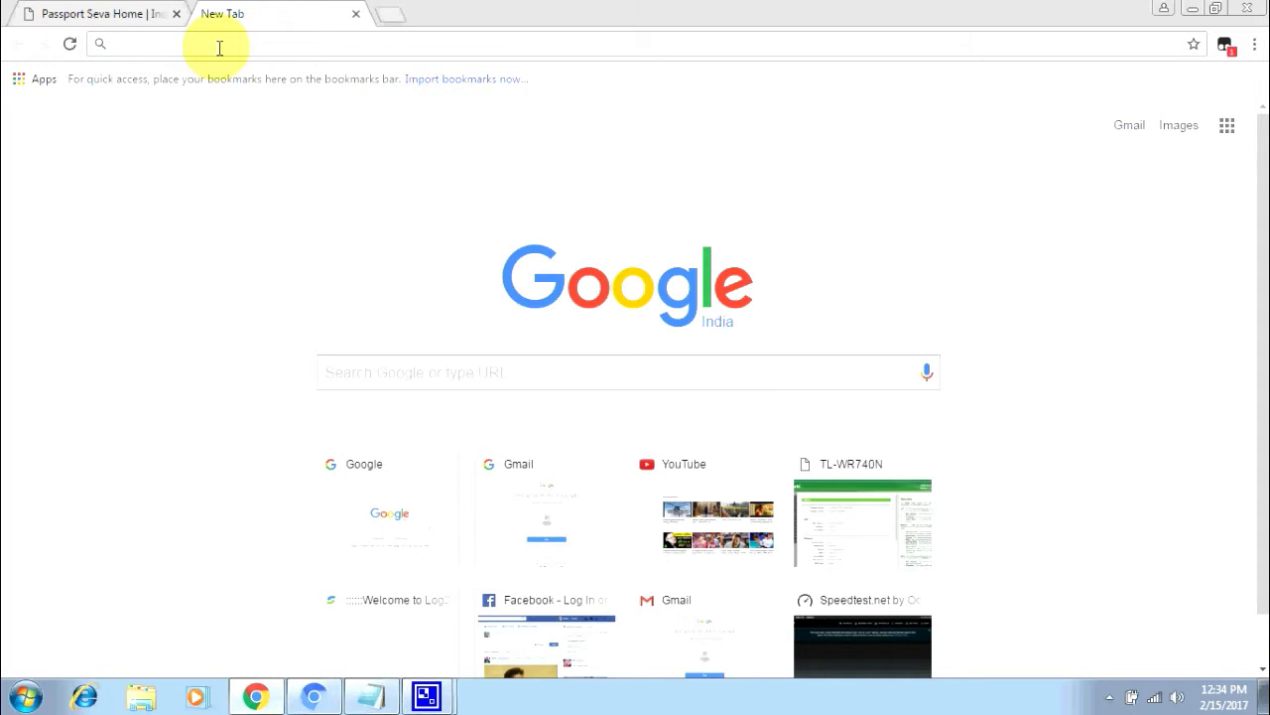
- Go to Gmail and sign in with the registered e-mail account and its password
{"action": "type", "text": "GMAI"}
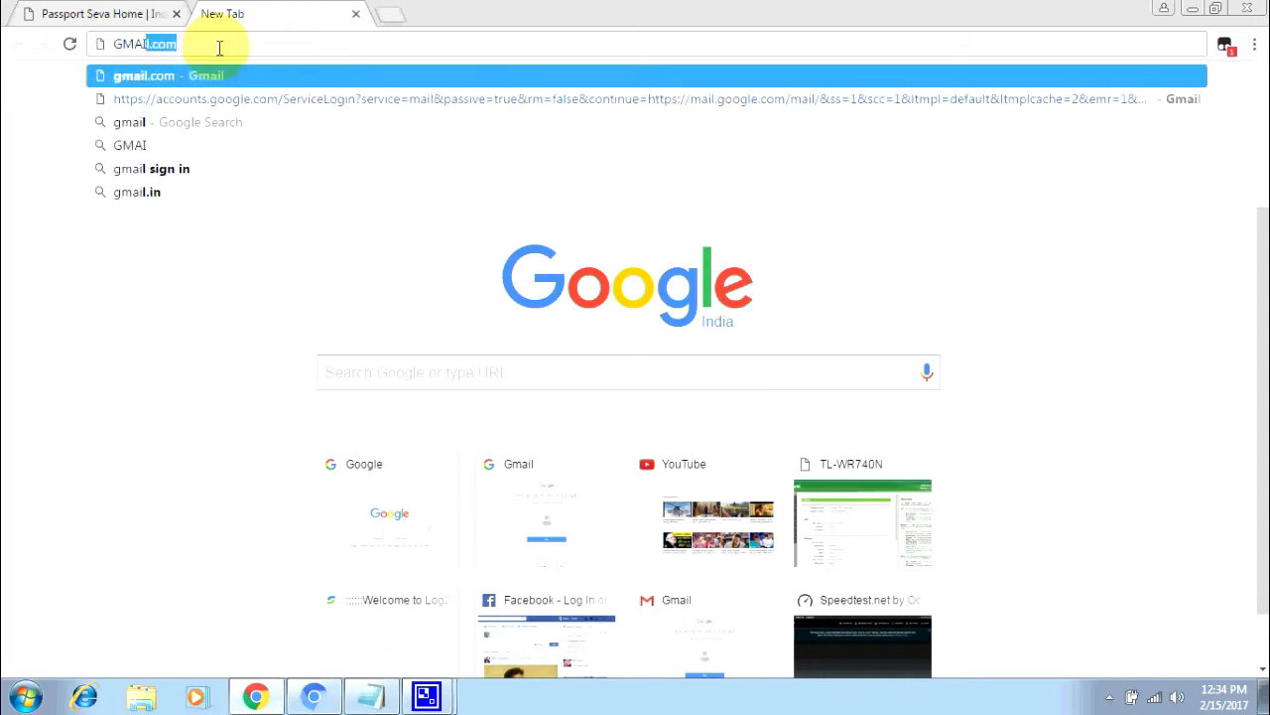
{"action": "key", "text": "Return"}
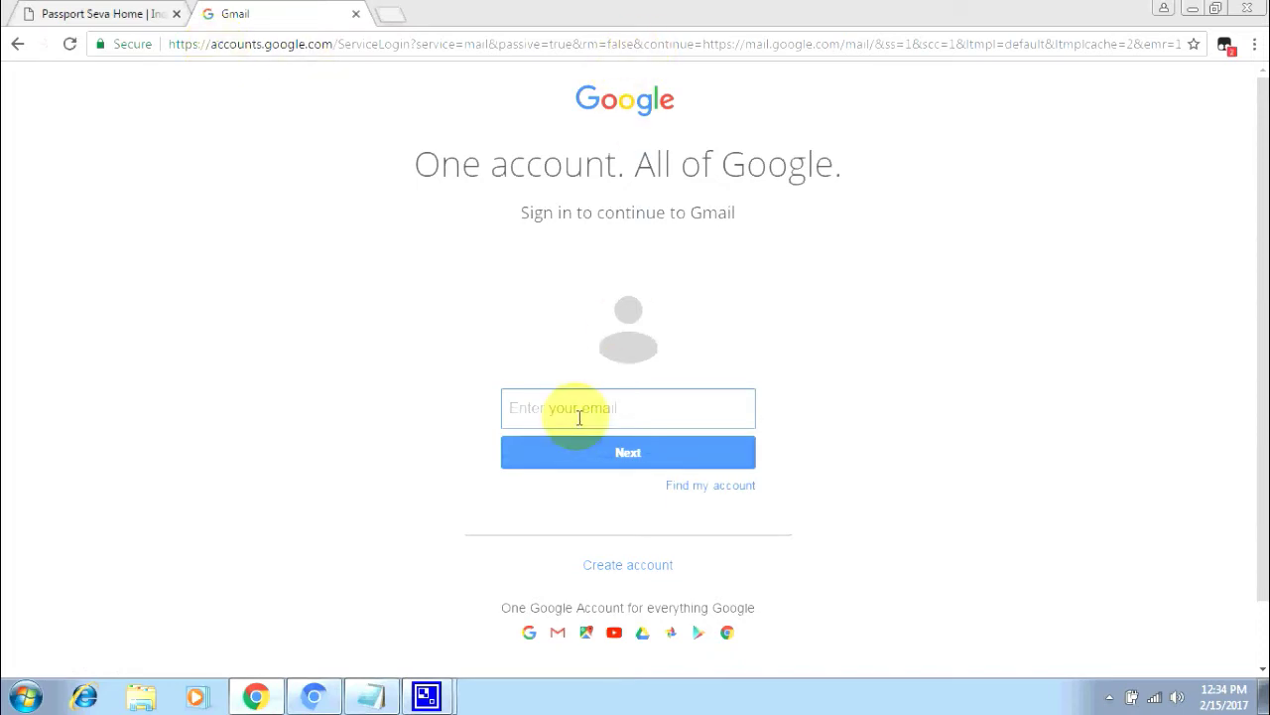
{"action": "type", "text": "R"}
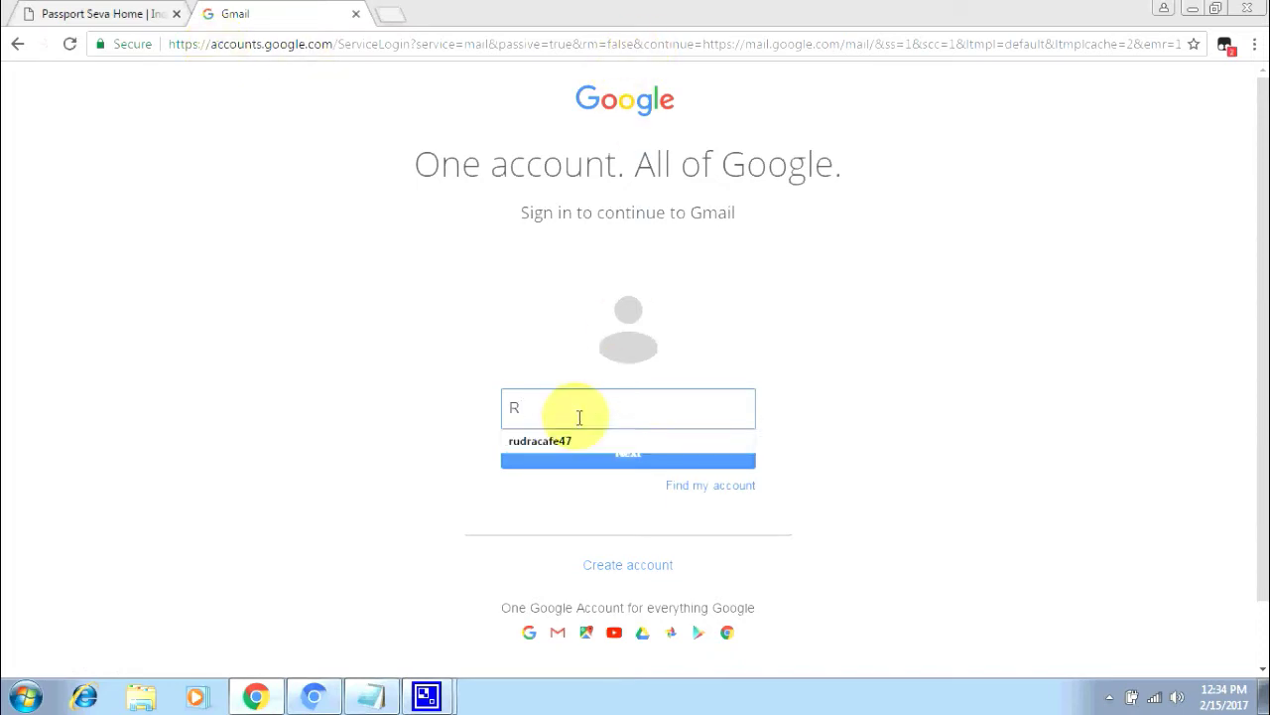
{"action": "type", "text": "AJA"}
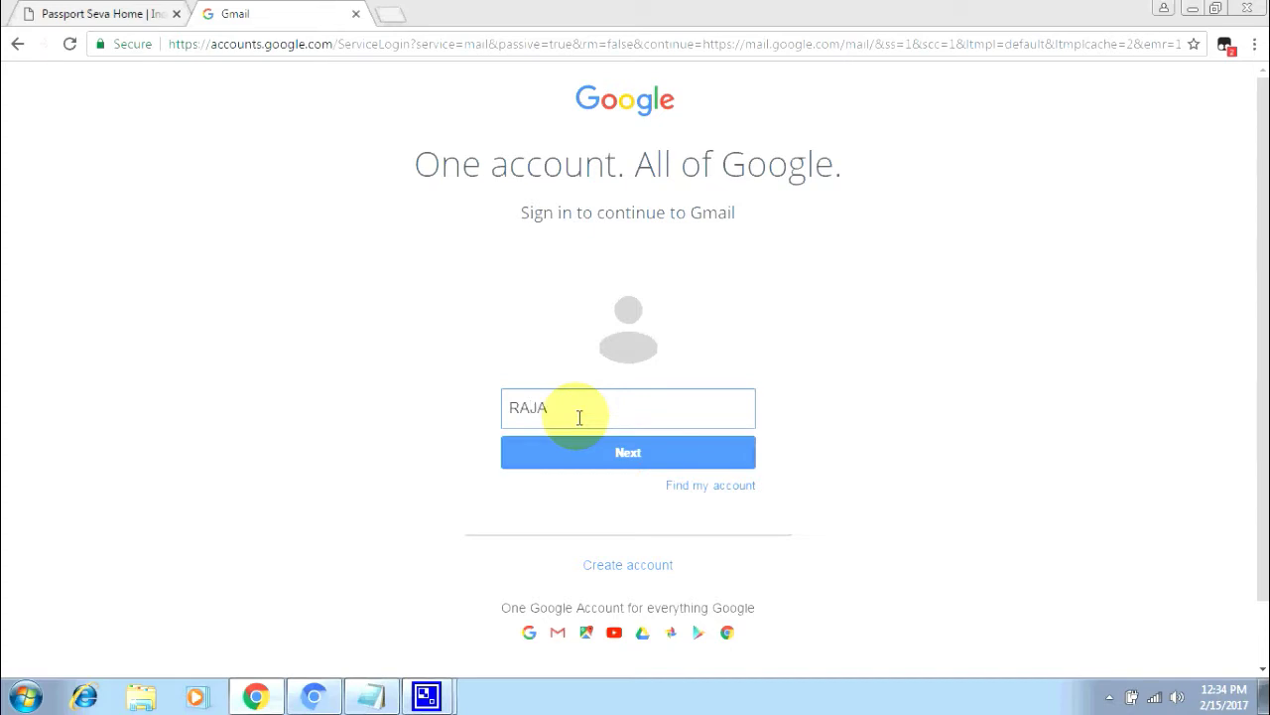
{"action": "key", "text": "BackSpace"}
{"action": "key", "text": "BackSpace"}
{"action": "key", "text": "BackSpace"}
{"action": "key", "text": "BackSpace"}
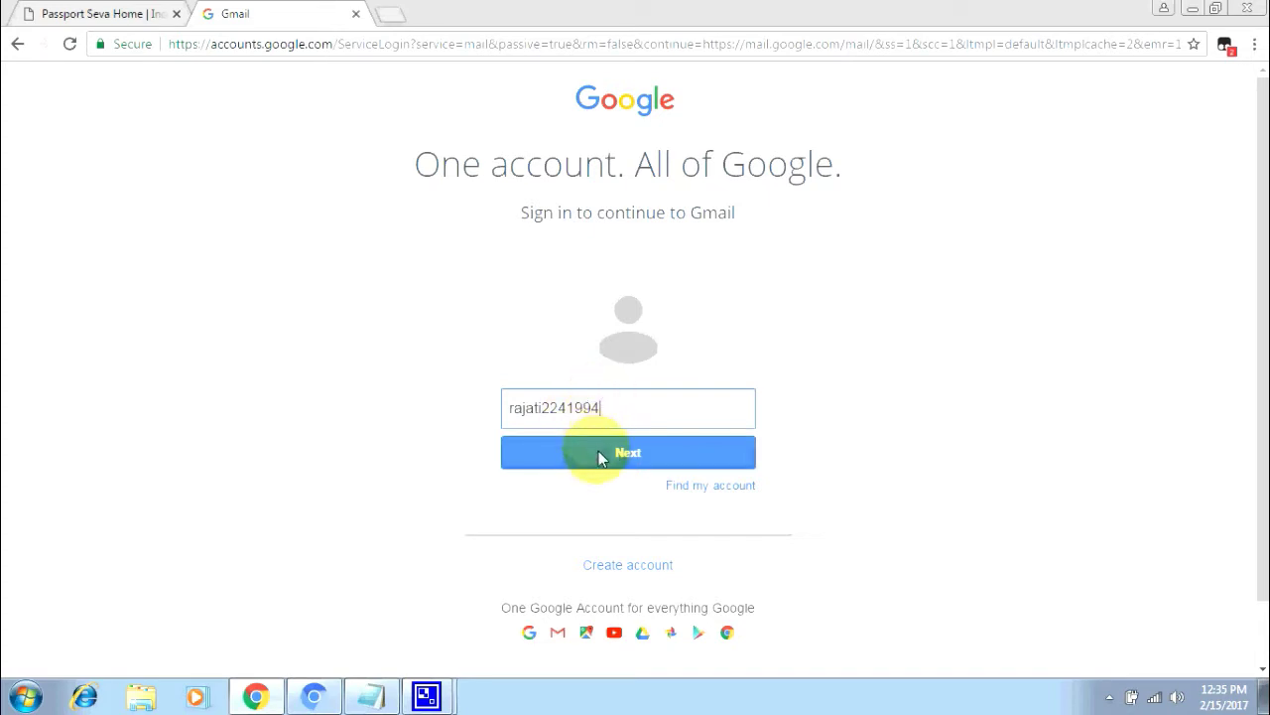
{"action": "left_click", "coordinate": [597, 455]}
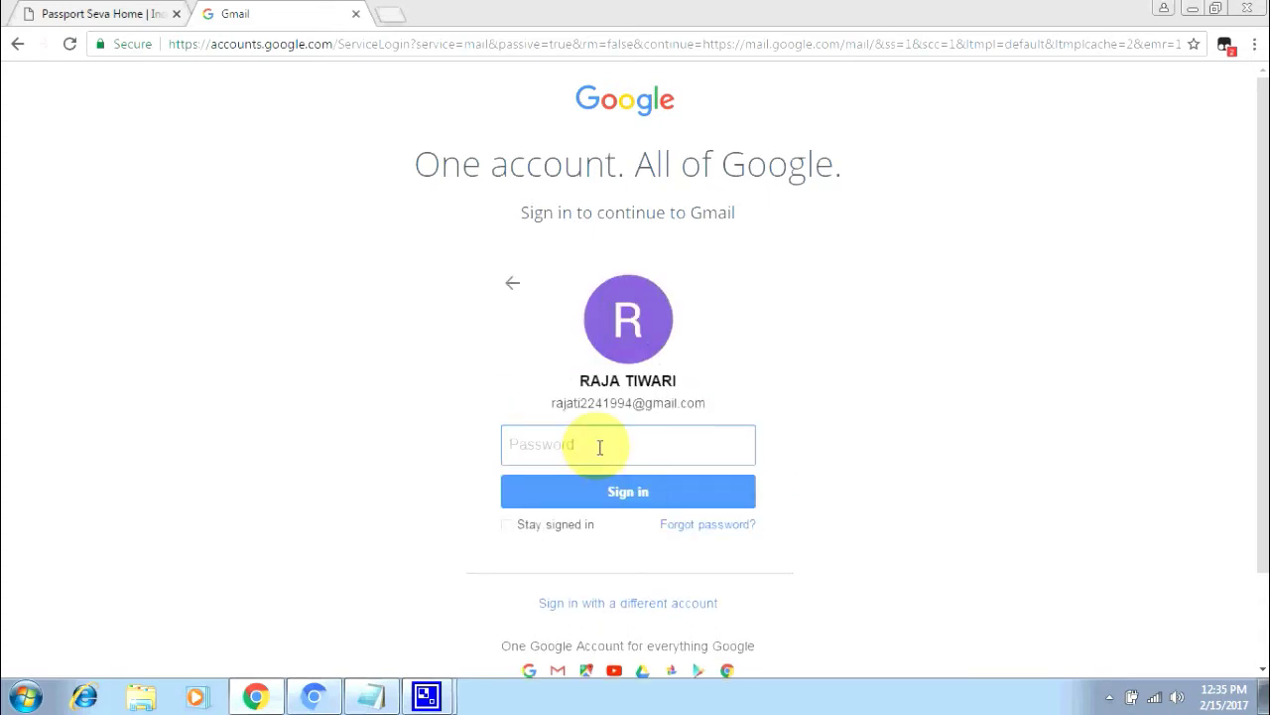
{"action": "type", "text": "••••••••••"}
{"action": "left_click", "coordinate": [638, 505]}
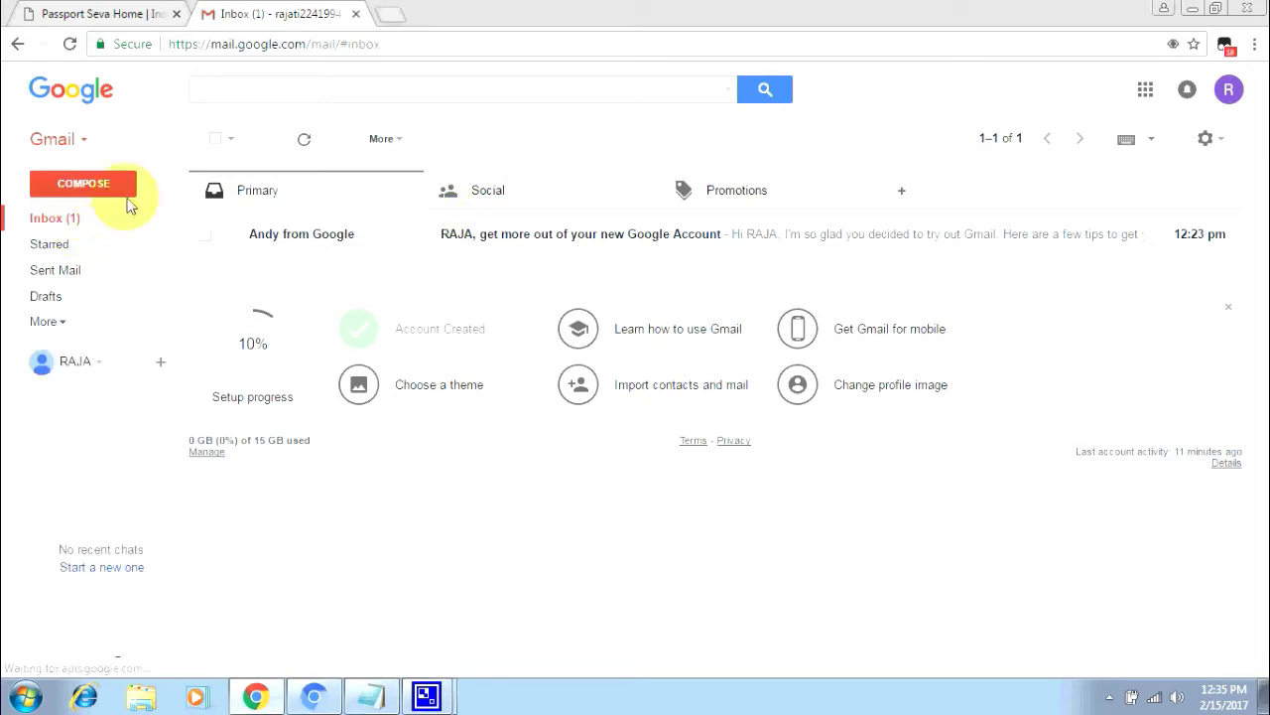
- Refresh the Gmail inbox repeatedly until the Passport Seva confirmation e-mail arrives
{"action": "left_click", "coordinate": [71, 228]}
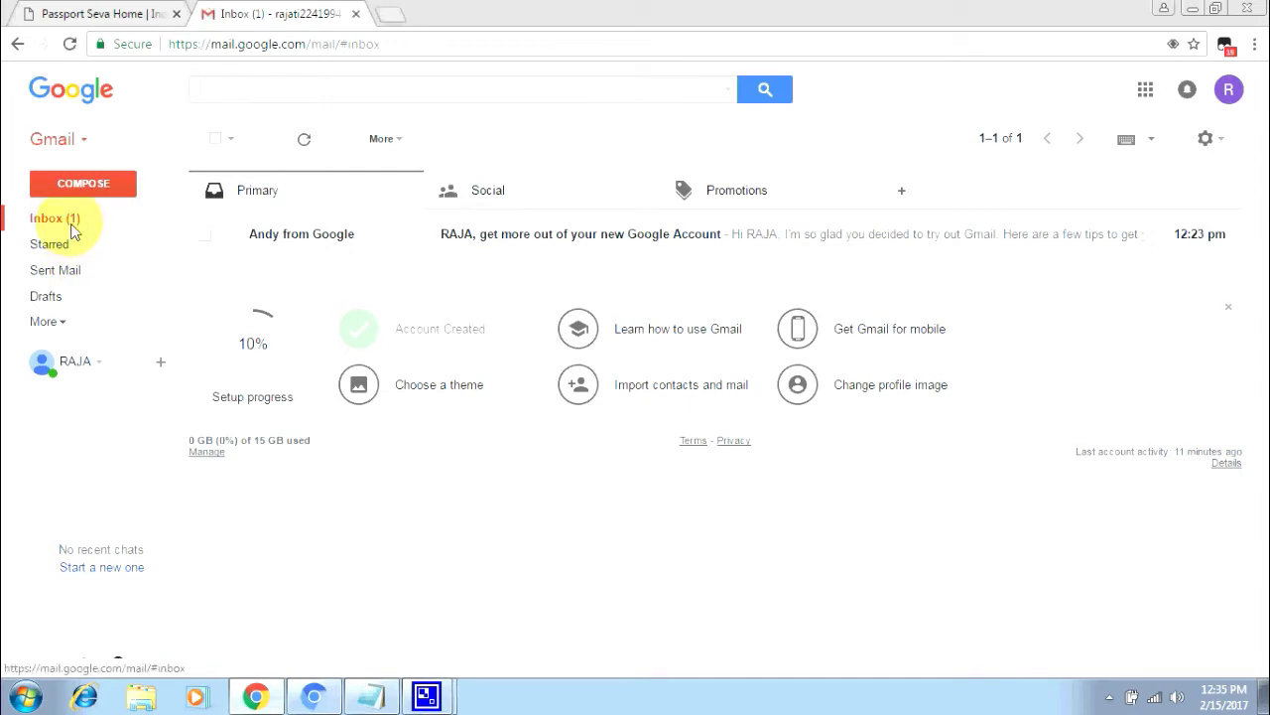
{"action": "left_click", "coordinate": [69, 46]}
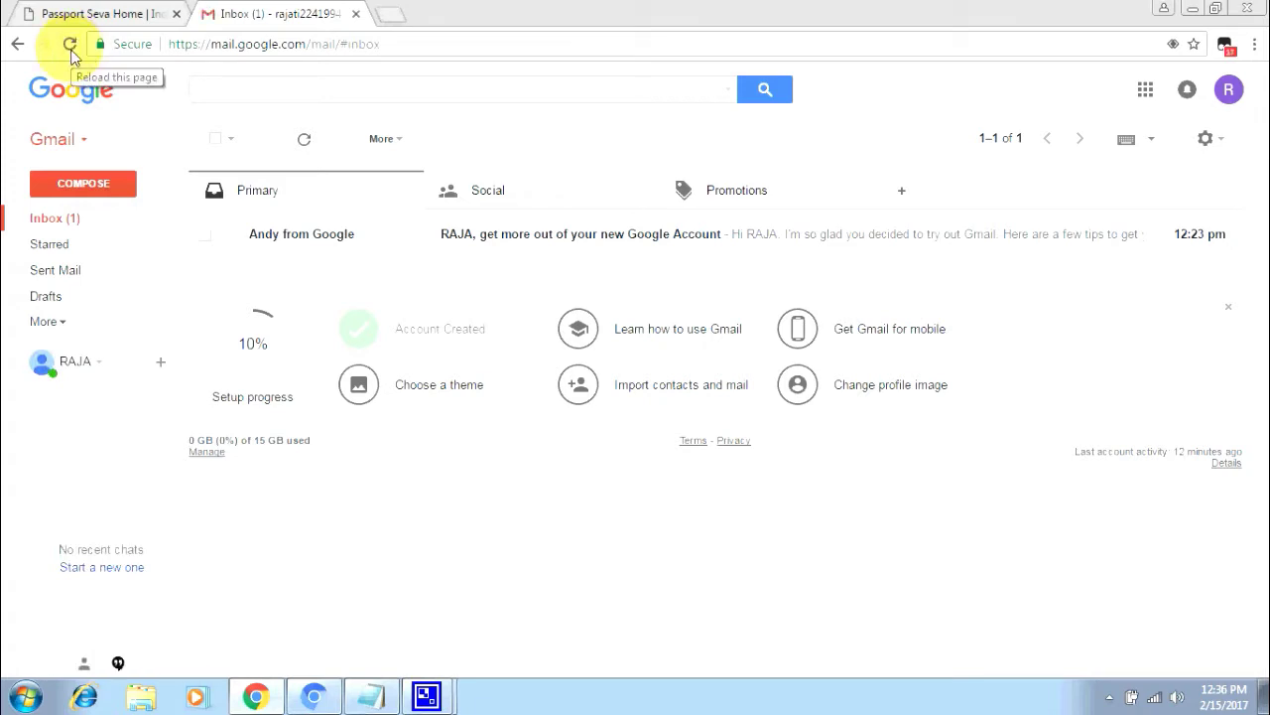
{"action": "mouse_move", "coordinate": [422, 691]}
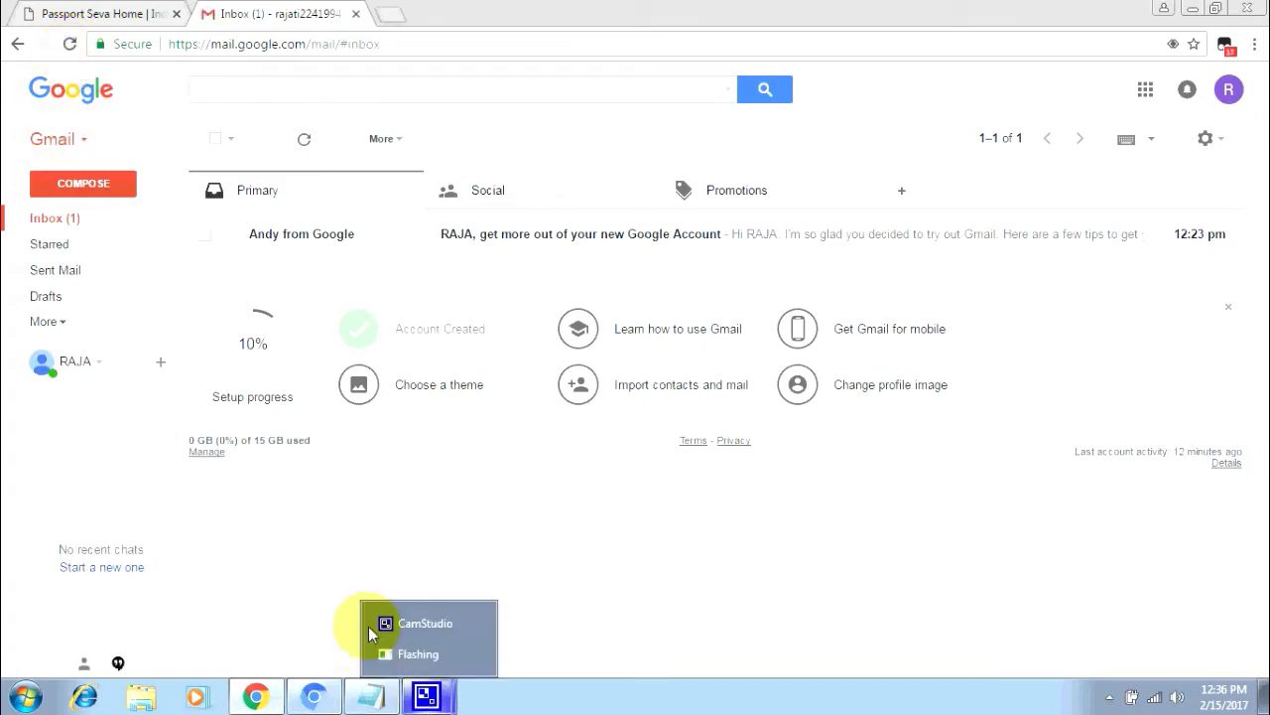
{"action": "left_click", "coordinate": [76, 43]}
{"action": "mouse_move", "coordinate": [437, 692]}
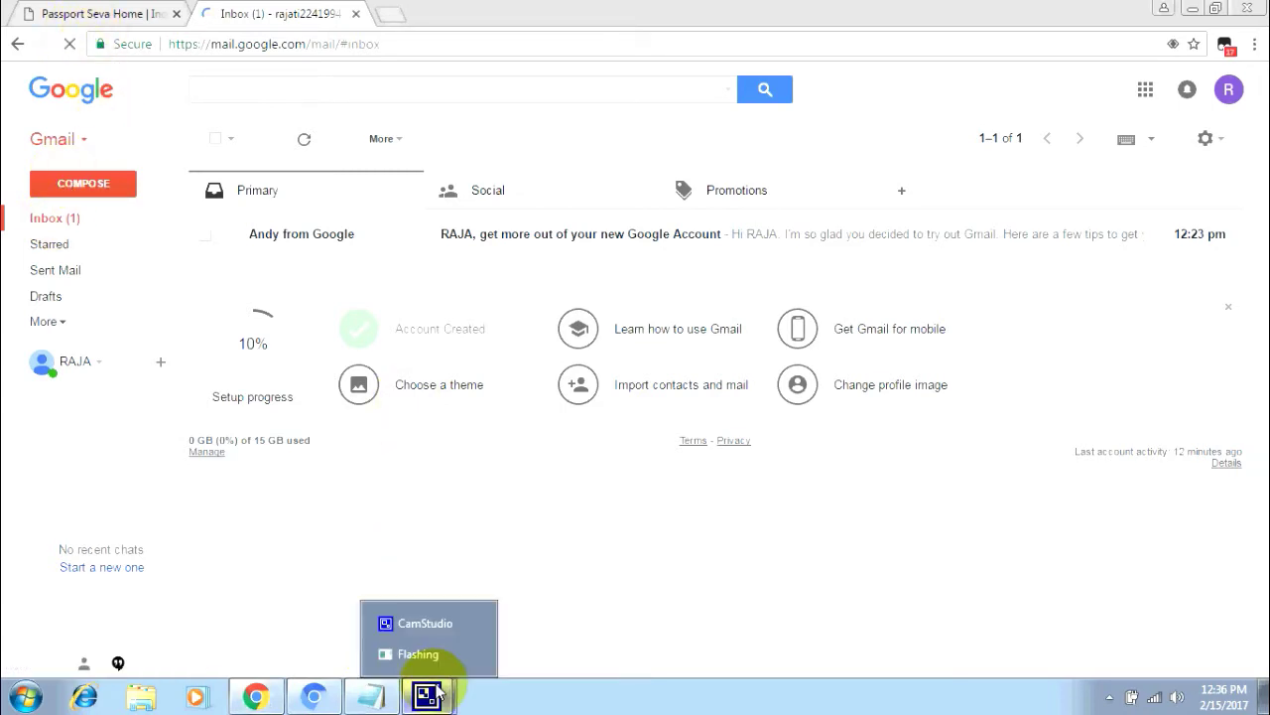
{"action": "left_click", "coordinate": [431, 627]}
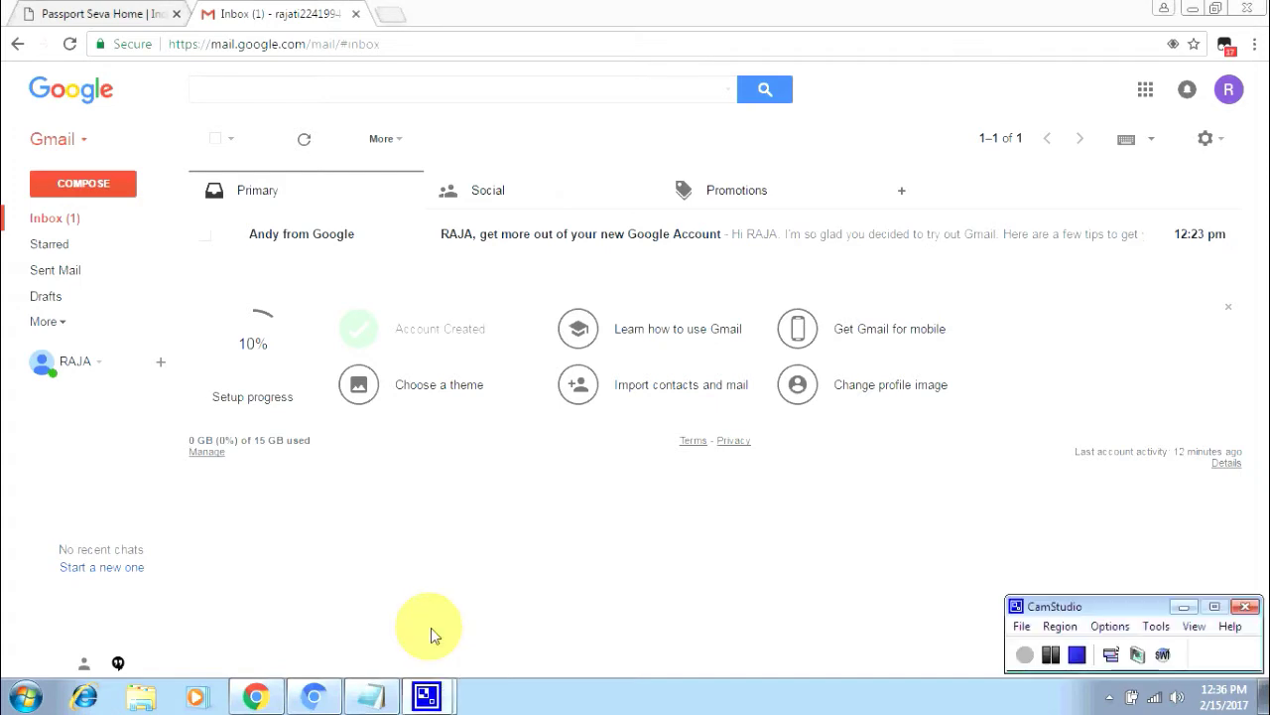
{"action": "left_click", "coordinate": [1054, 654]}
{"action": "left_click", "coordinate": [1025, 654]}
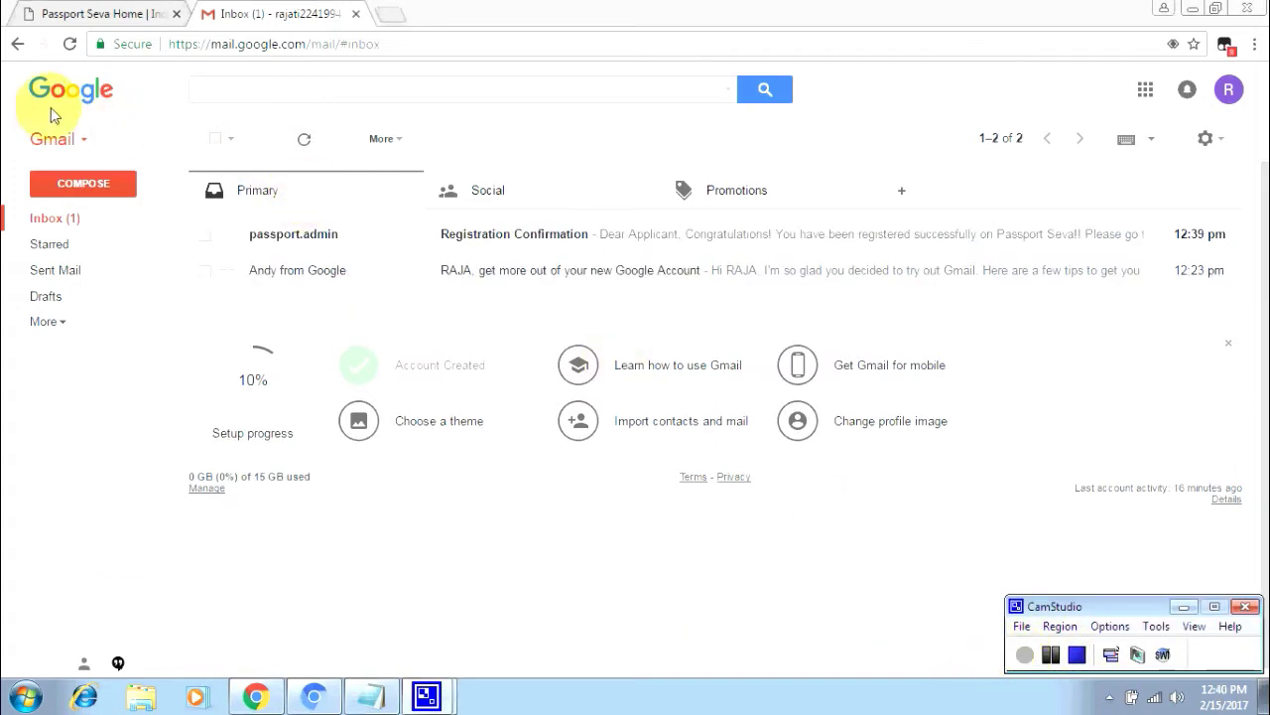
{"action": "left_click", "coordinate": [69, 44]}
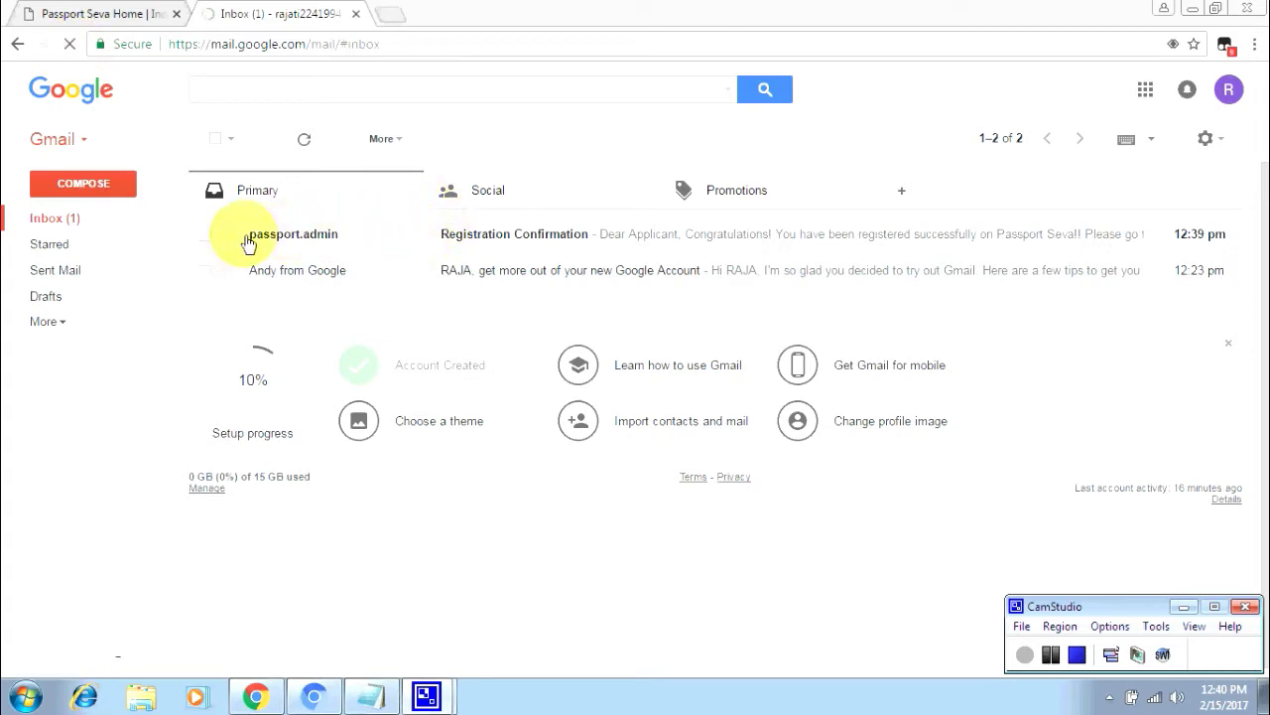
- Open the Registration Confirmation e-mail and follow its account activation link
{"action": "left_click", "coordinate": [576, 239]}
{"action": "scroll", "coordinate": [539, 287], "scroll_direction": "down", "scroll_amount": 5}
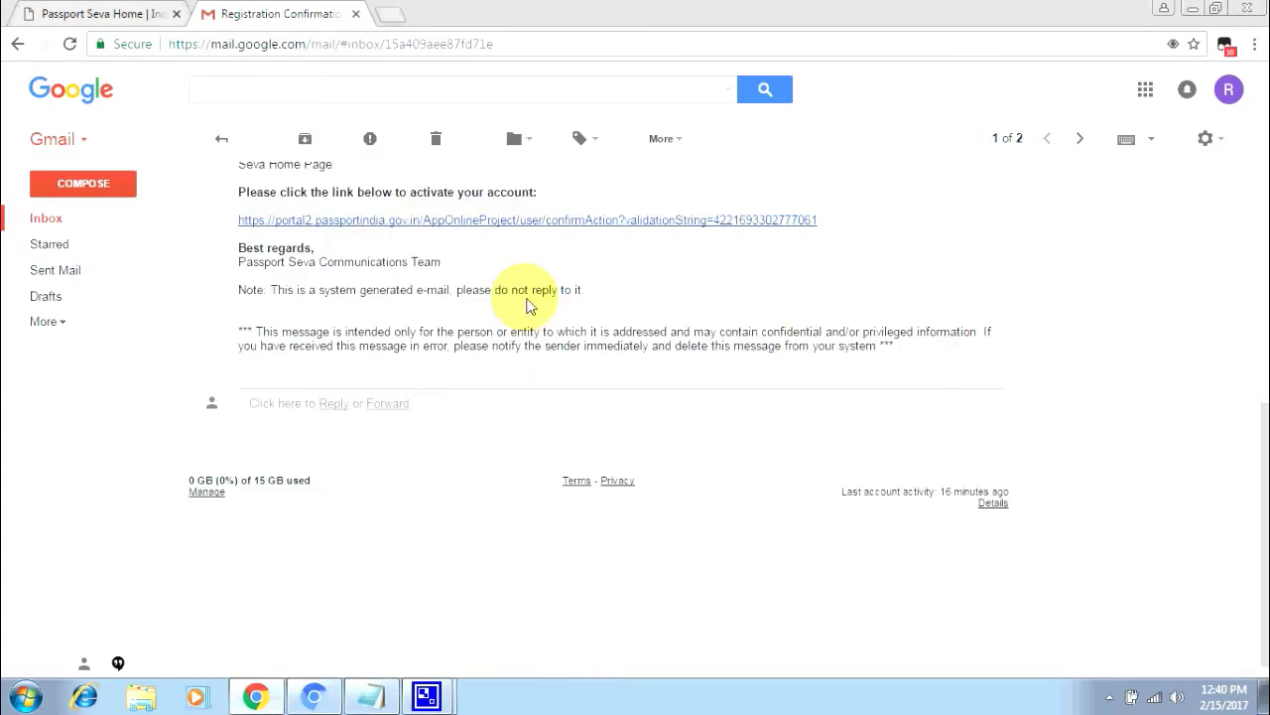
{"action": "left_click", "coordinate": [363, 224]}
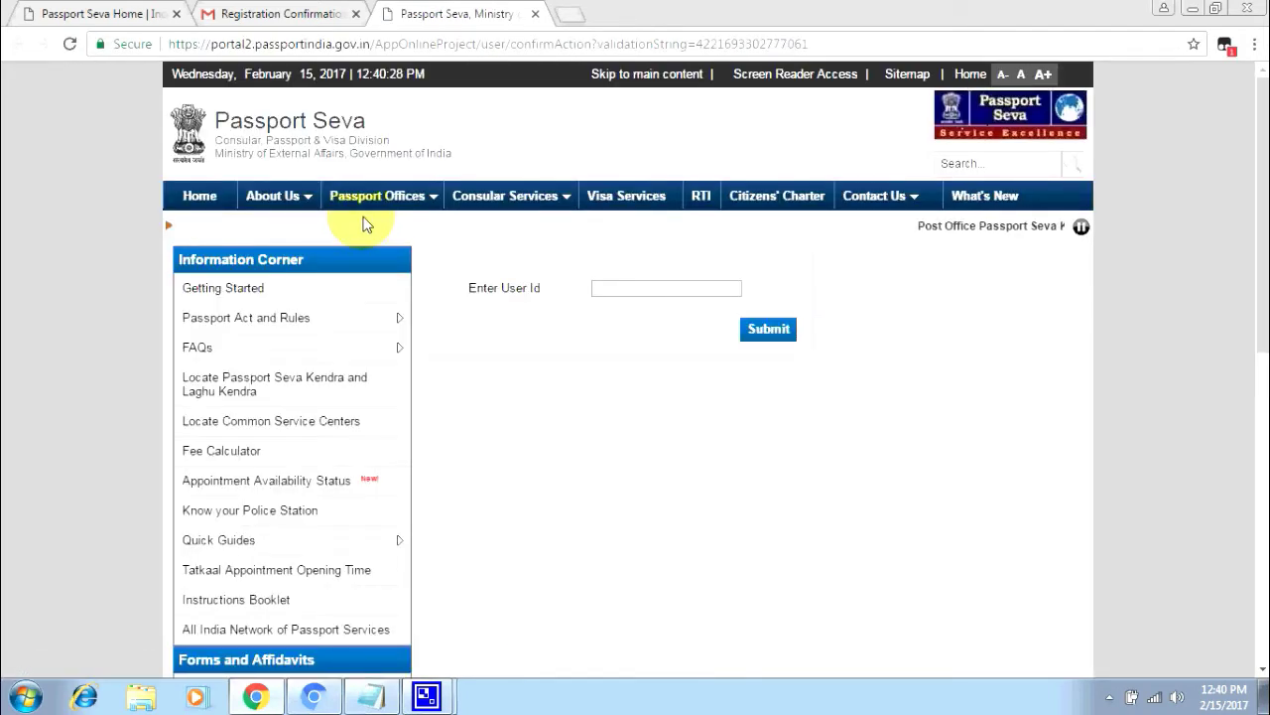
- Activate the account by submitting the registered e-mail as user ID, then return home
{"action": "left_click", "coordinate": [632, 288]}
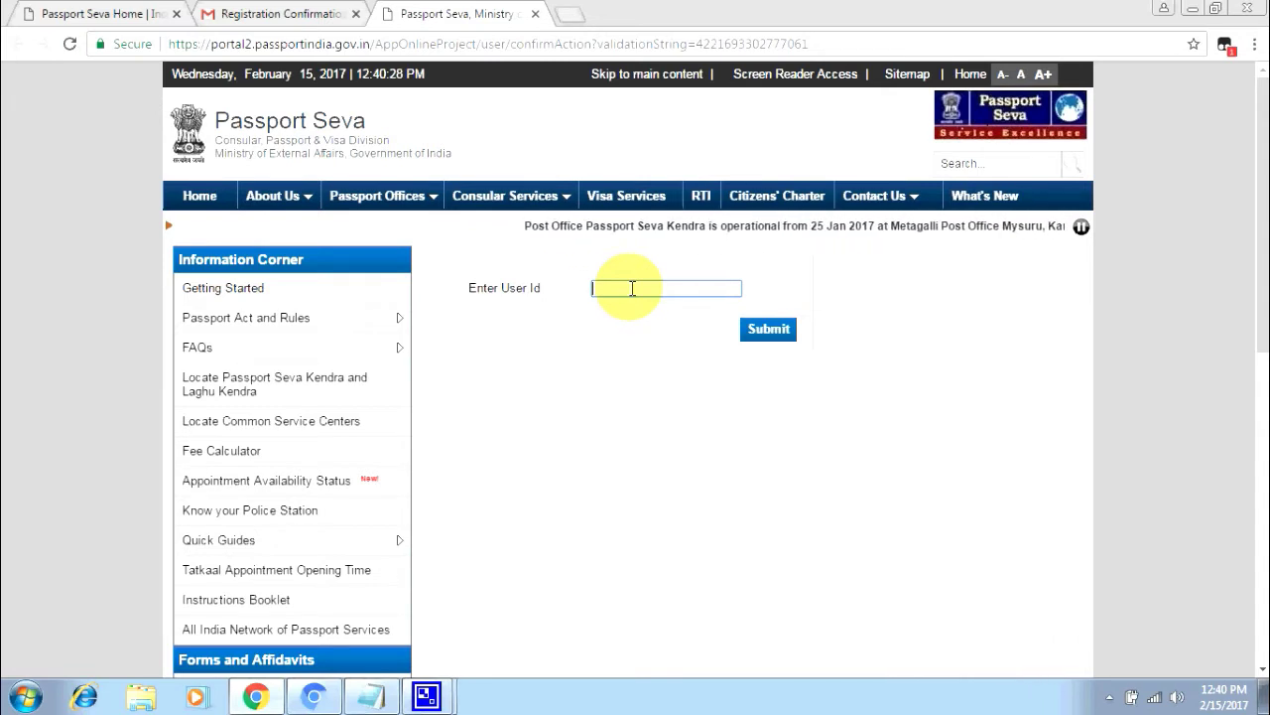
{"action": "type", "text": "raj"}
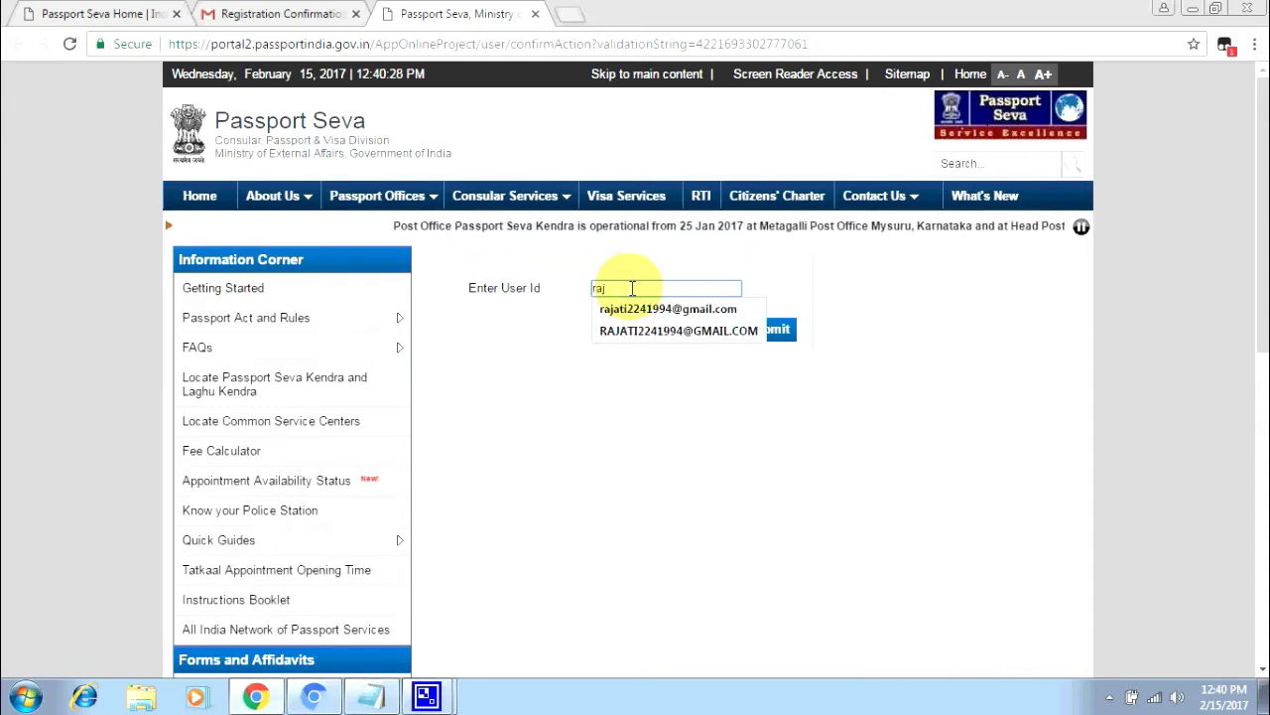
{"action": "left_click", "coordinate": [659, 309]}
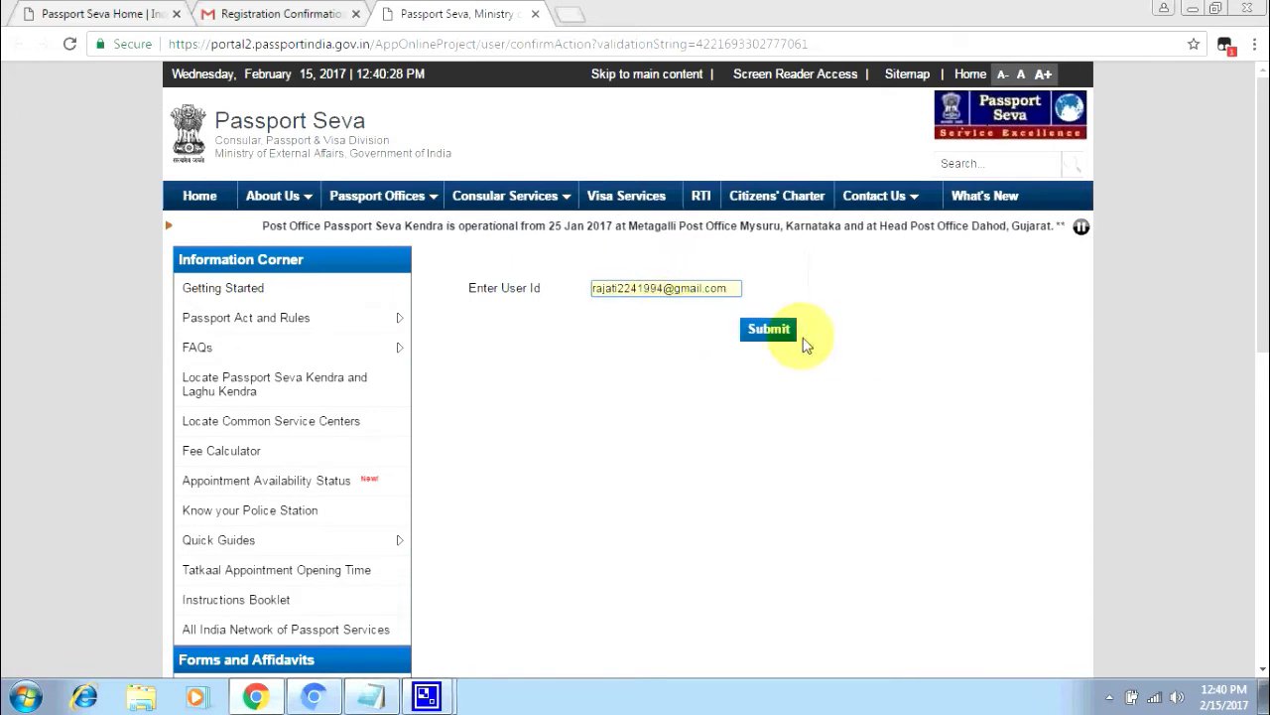
{"action": "left_click", "coordinate": [770, 335]}
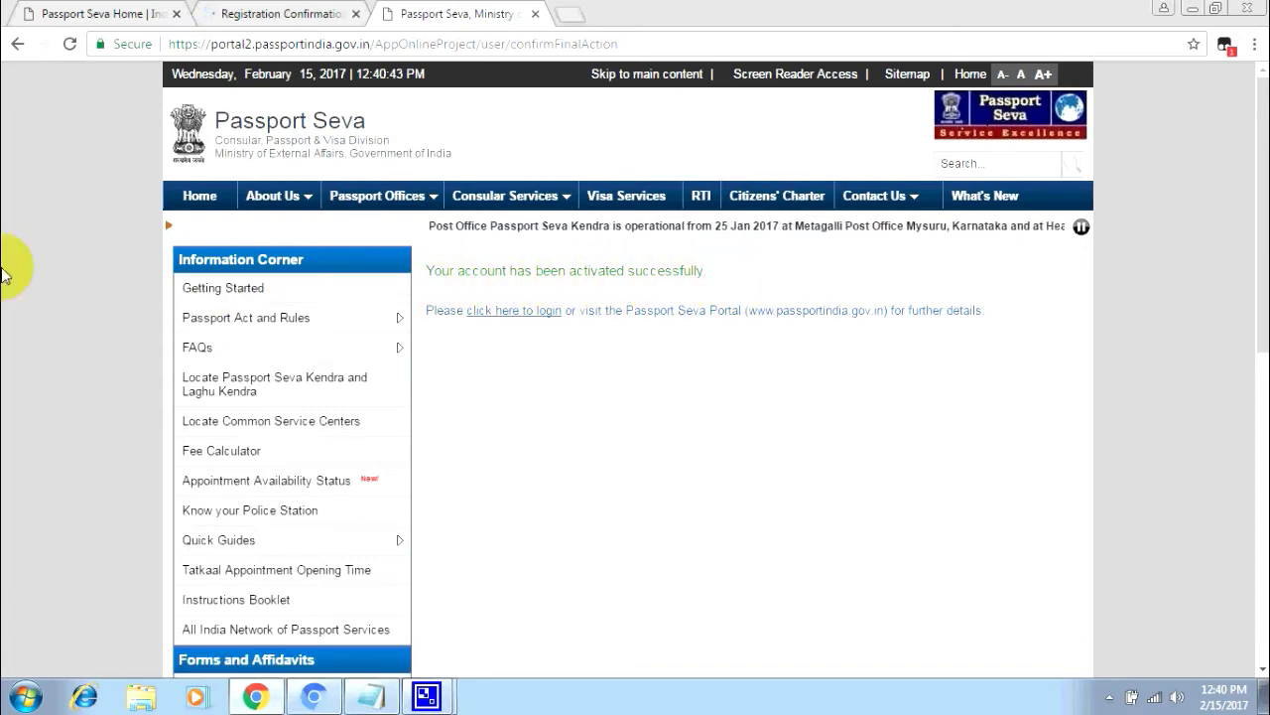
{"action": "left_click", "coordinate": [212, 198]}
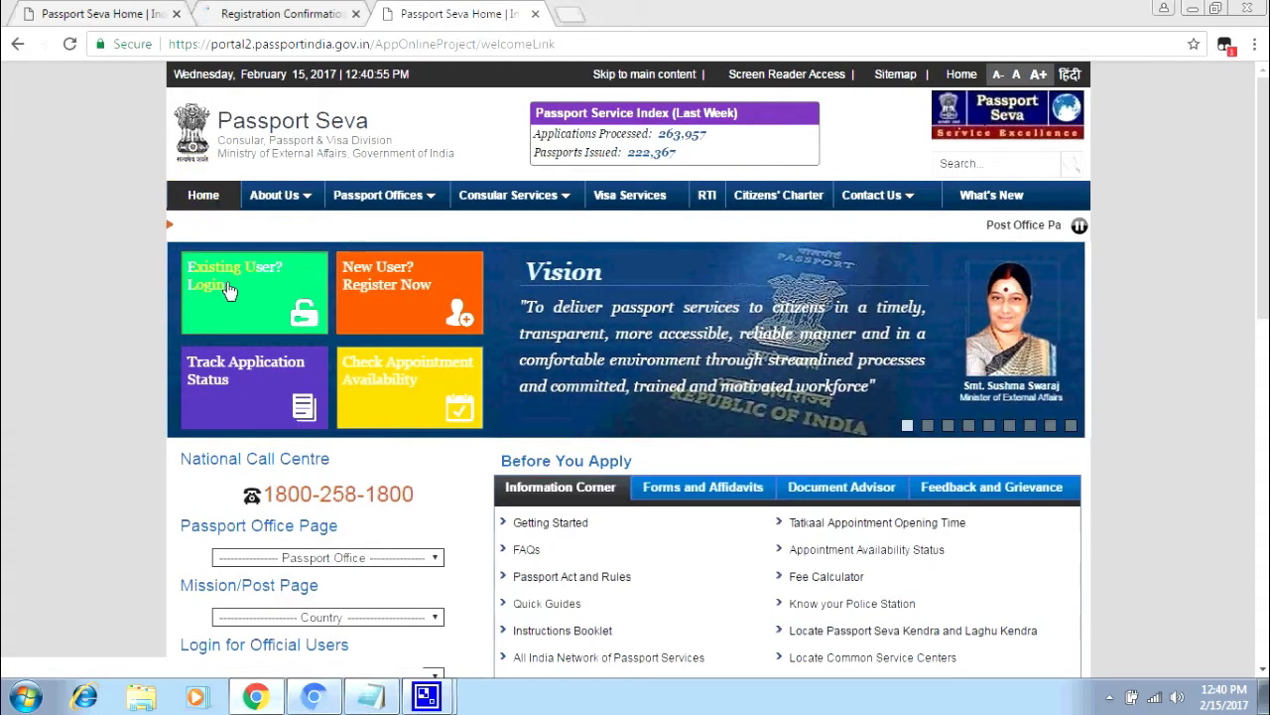
- On the existing-user login page, enter the registered e-mail as Login Id and continue
{"action": "left_click", "coordinate": [227, 289]}
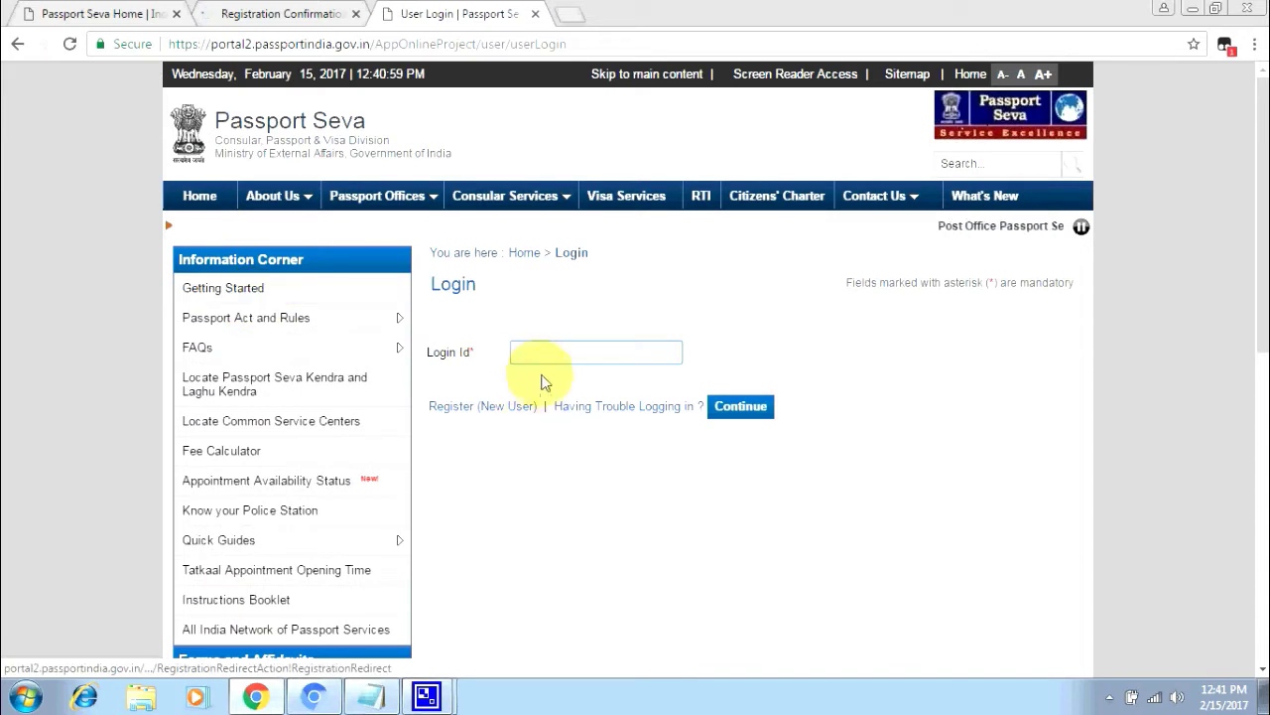
{"action": "left_click", "coordinate": [533, 358]}
{"action": "type", "text": "ra"}
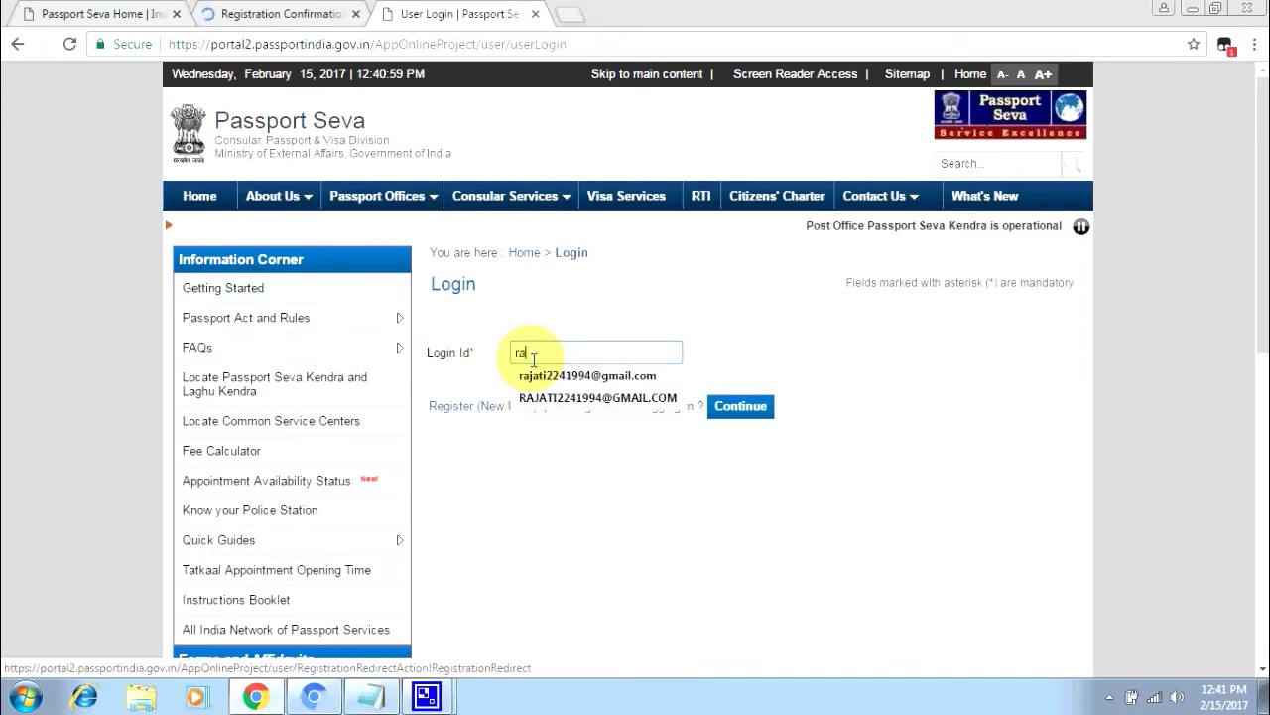
{"action": "left_click", "coordinate": [526, 376]}
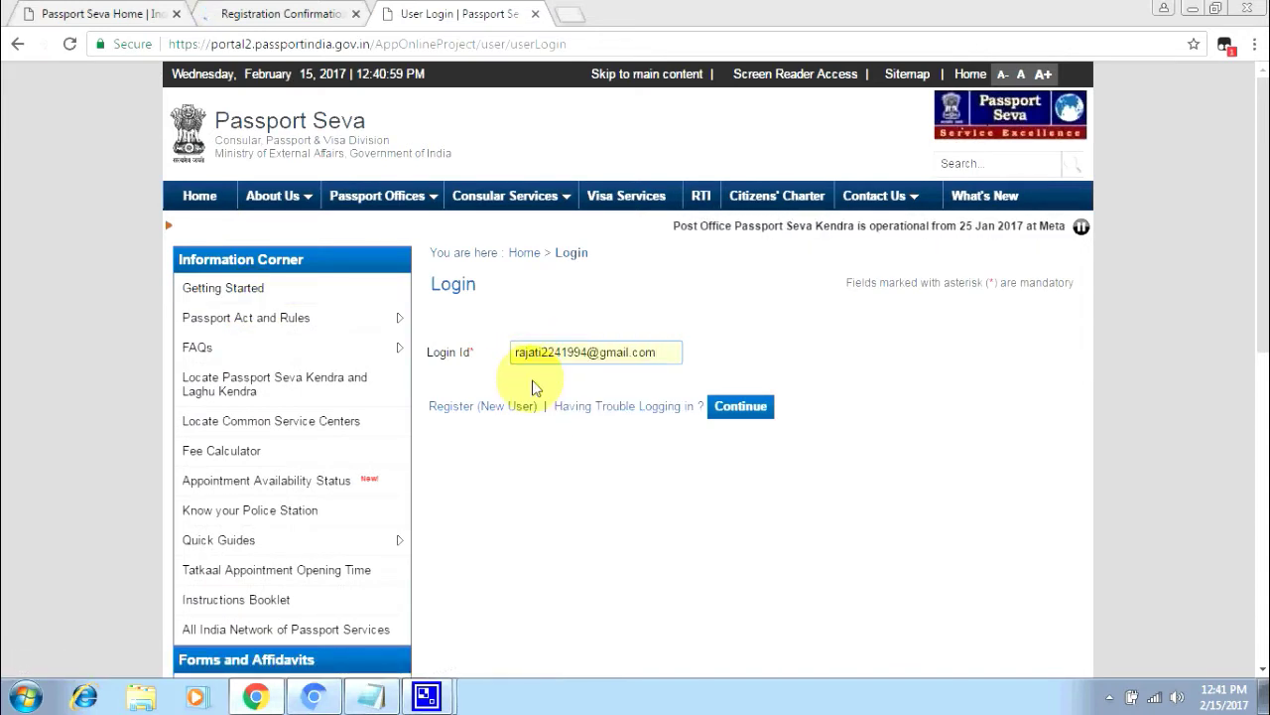
{"action": "left_click", "coordinate": [715, 407]}
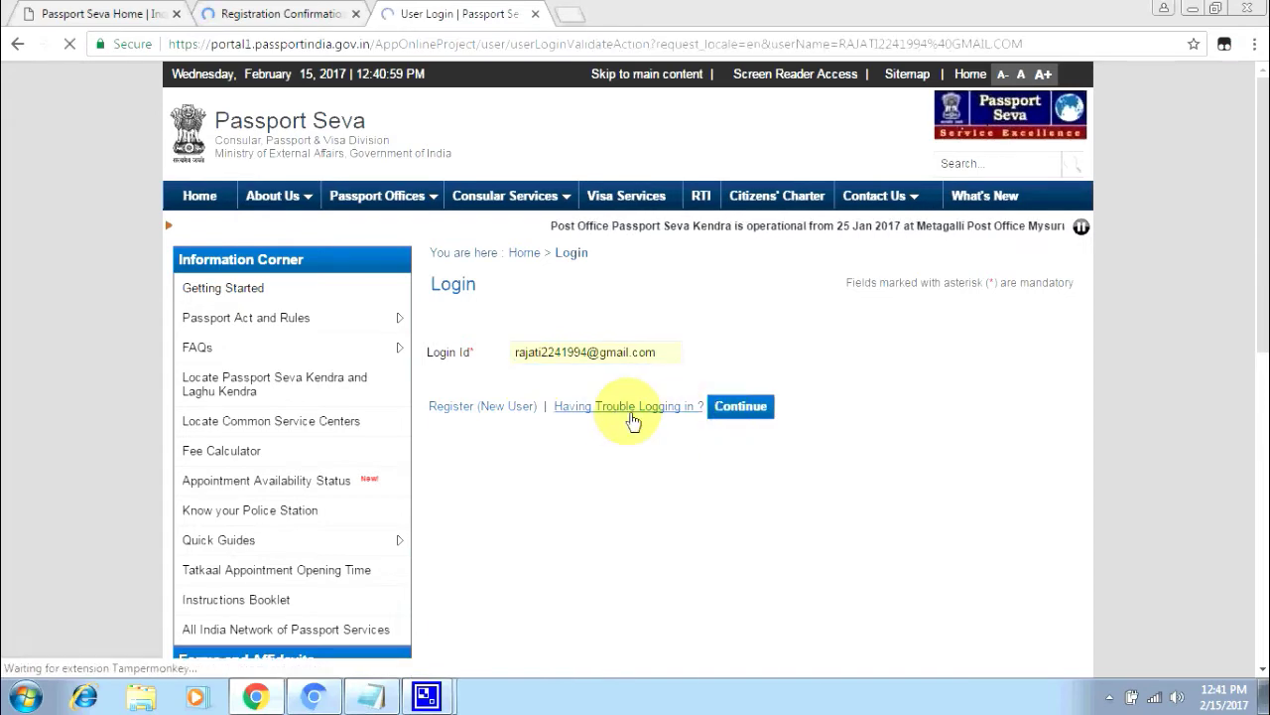
- Enter the account password and captcha characters, then log in to Applicant Home
{"action": "left_click", "coordinate": [672, 355]}
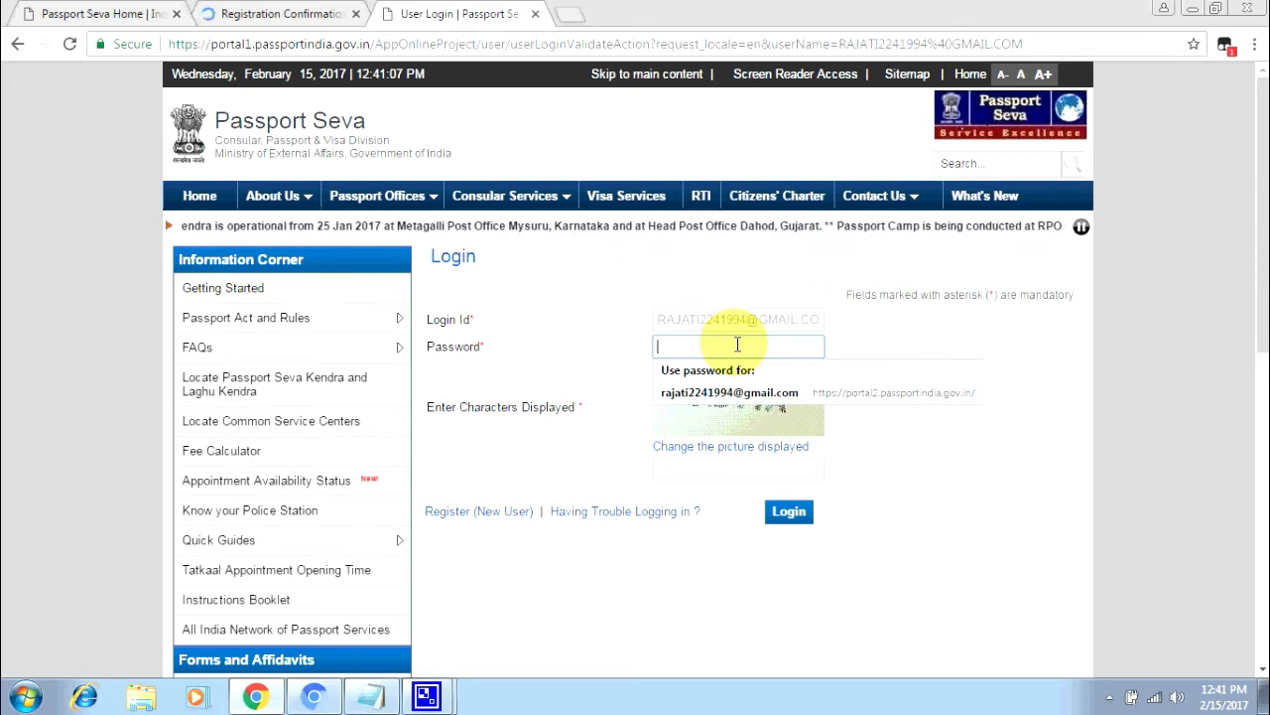
{"action": "type", "text": "•"}
{"action": "key", "text": "BackSpace"}
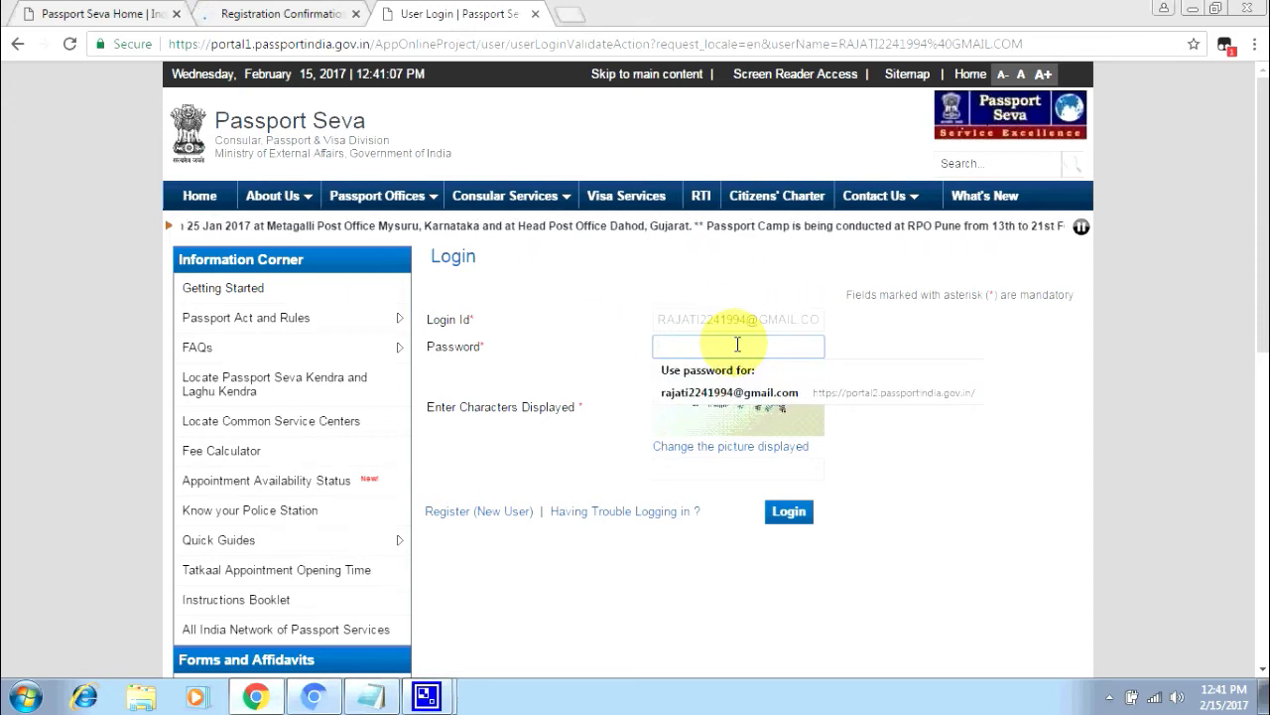
{"action": "type", "text": "•"}
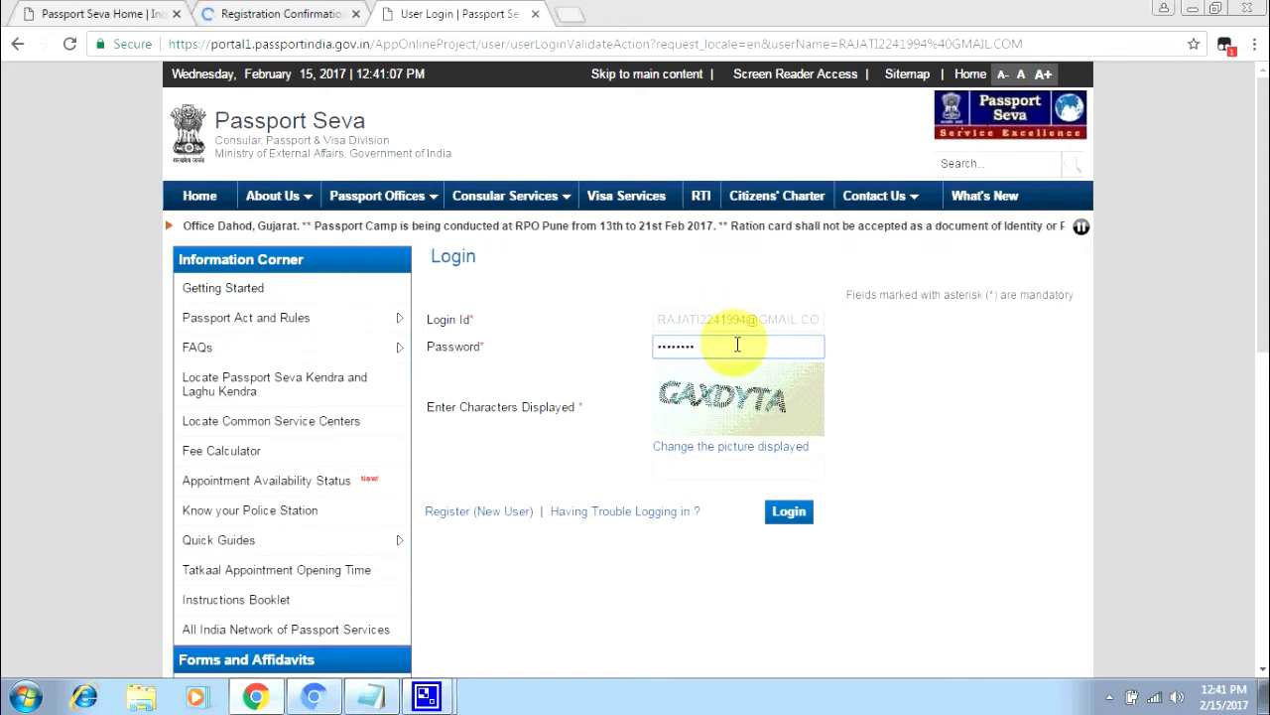
{"action": "type", "text": "••••••••"}
{"action": "left_click", "coordinate": [694, 470]}
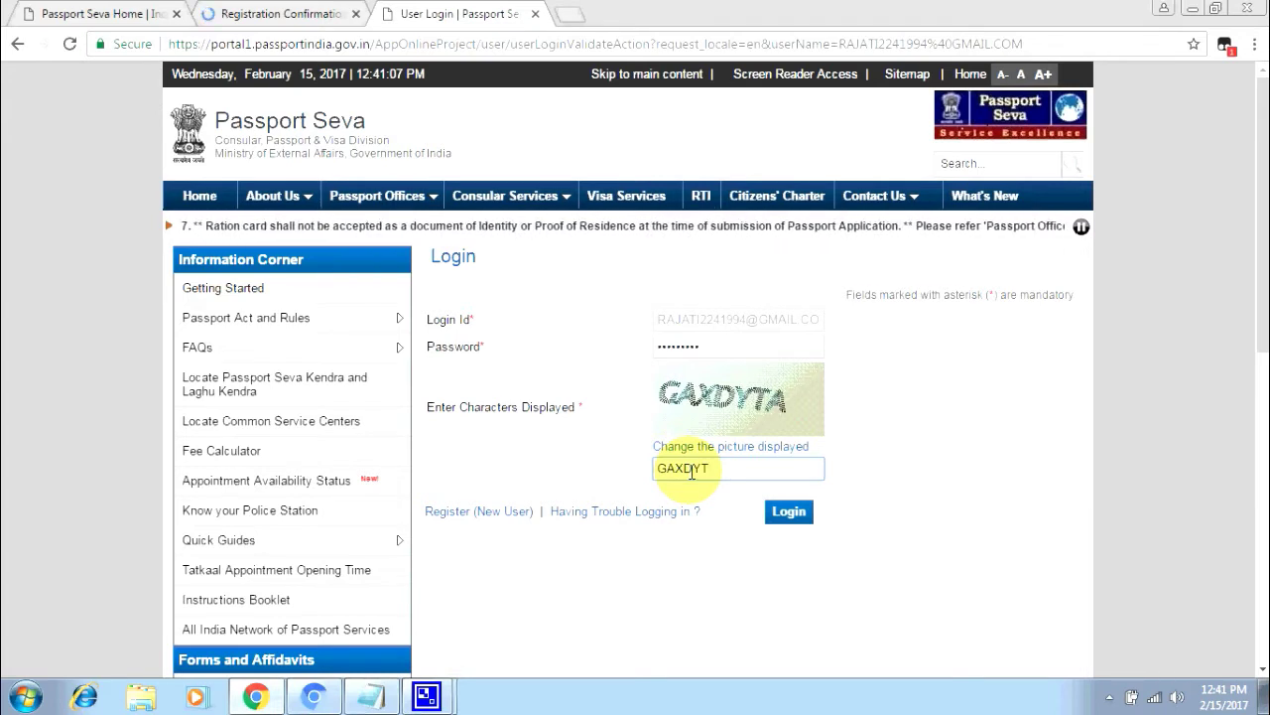
{"action": "left_click", "coordinate": [800, 516]}
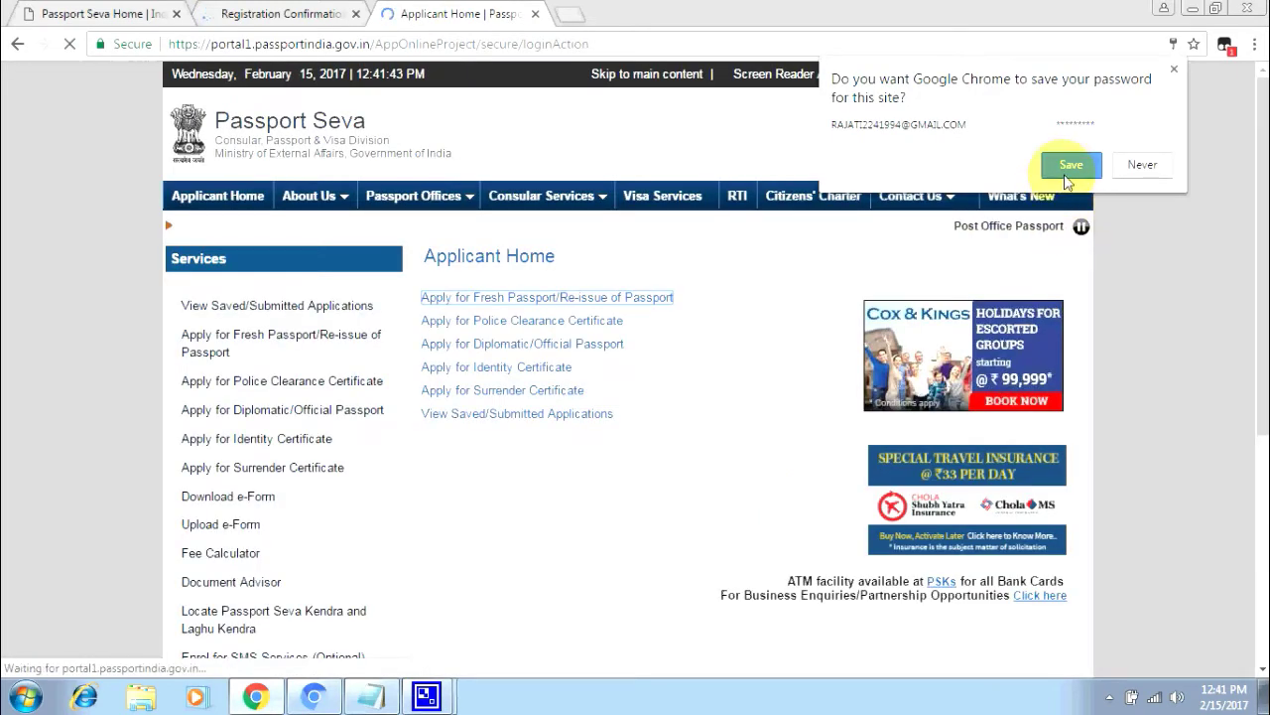
- Save the login password in Chrome and go to the Apply for Fresh Passport/Re-issue of Passport page
{"action": "left_click", "coordinate": [1068, 168]}
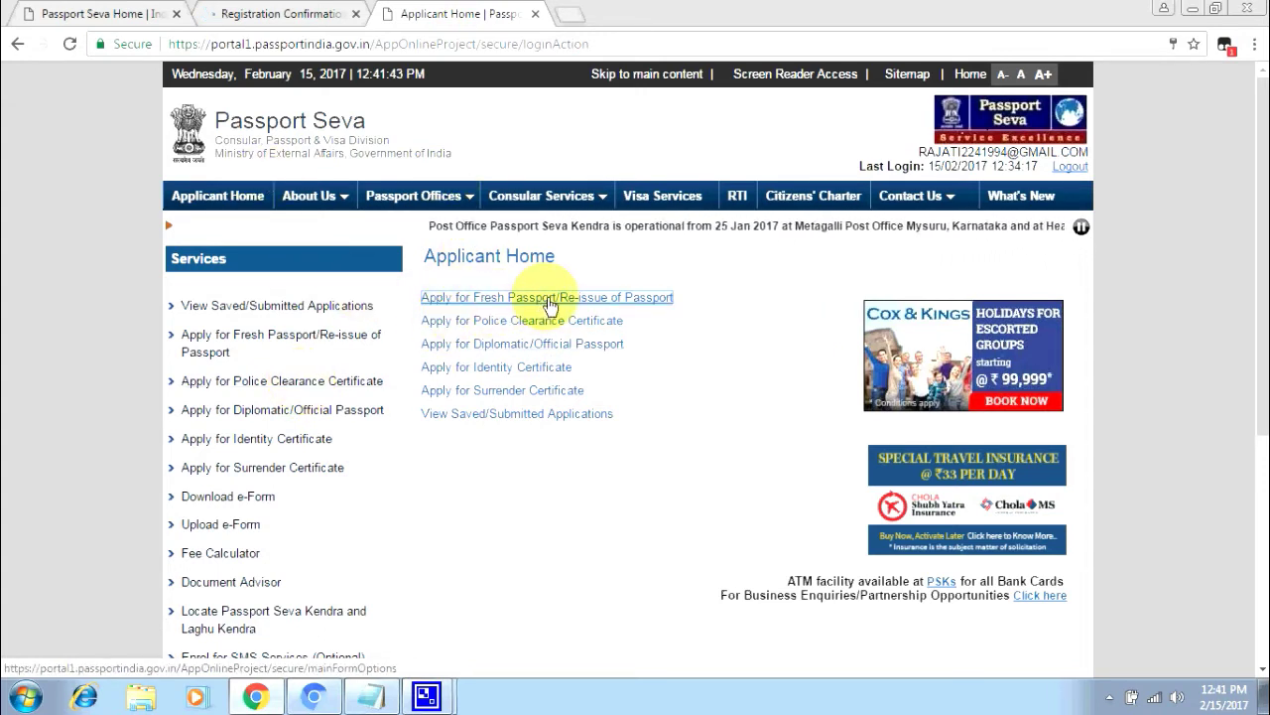
{"action": "left_click", "coordinate": [631, 308]}
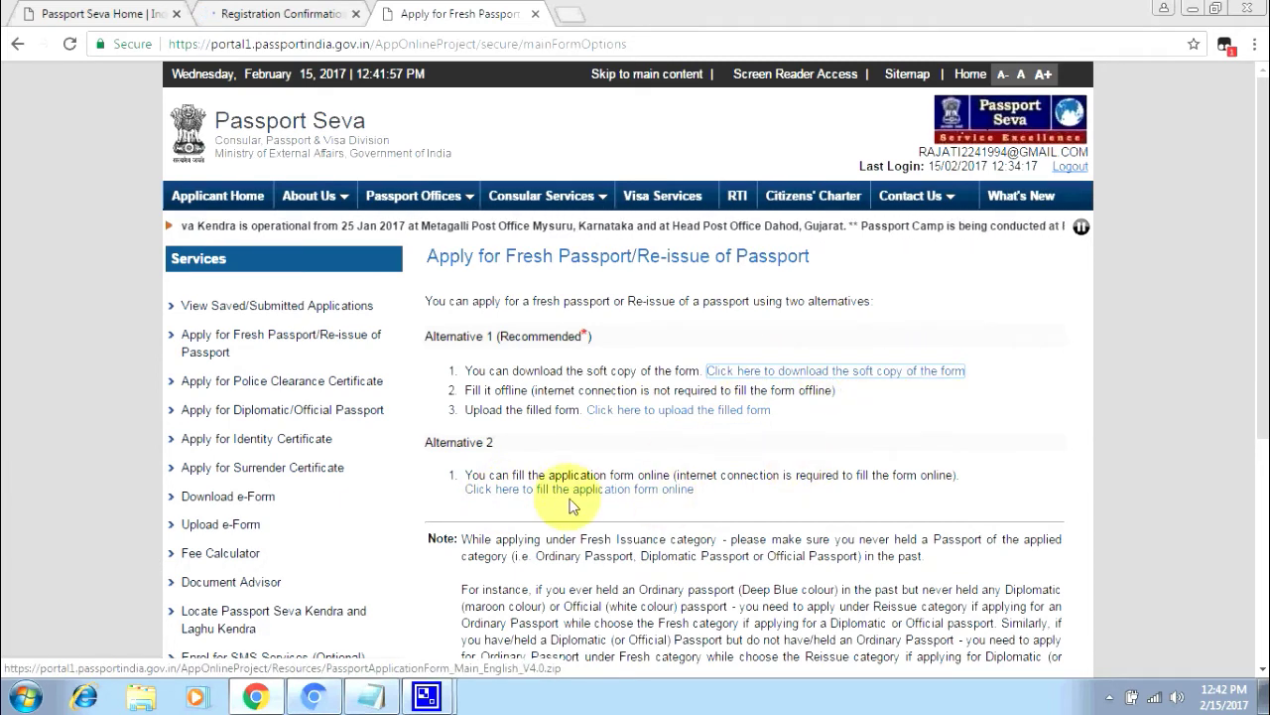
- Start the online application and choose Uttar Pradesh as the present-address state
{"action": "left_click", "coordinate": [513, 490]}
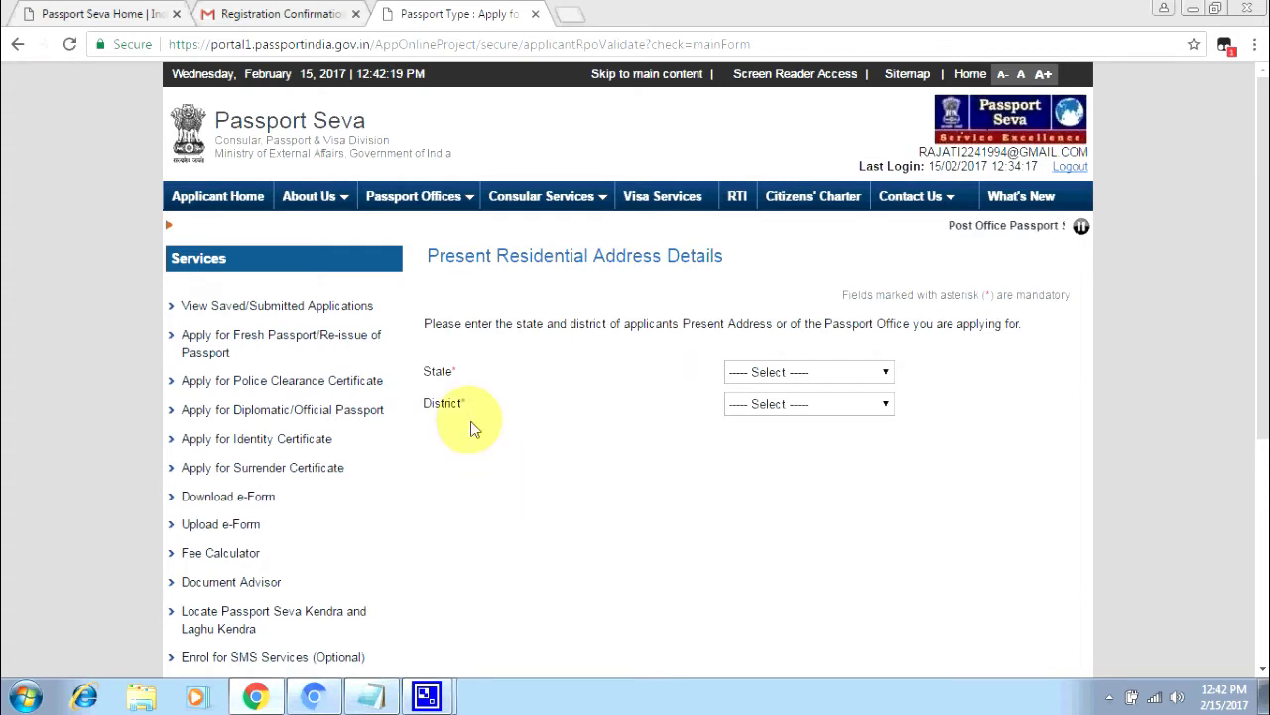
{"action": "left_click", "coordinate": [784, 375]}
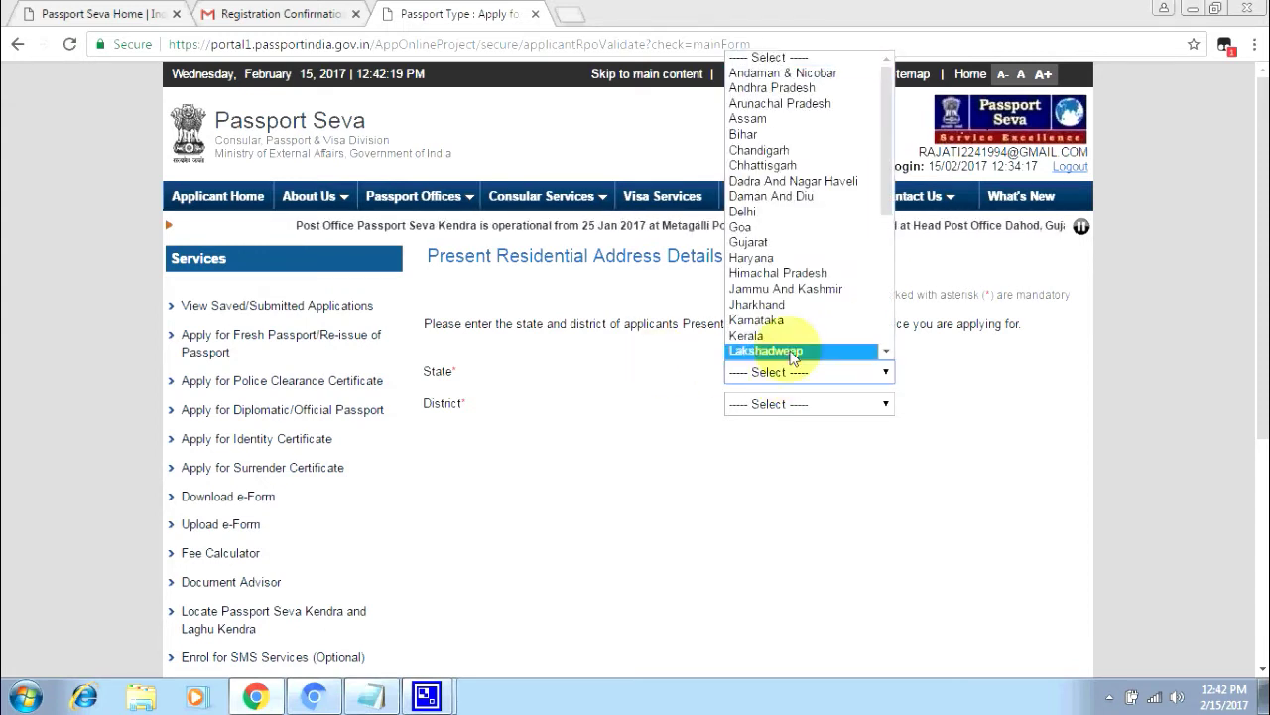
{"action": "left_click", "coordinate": [498, 411]}
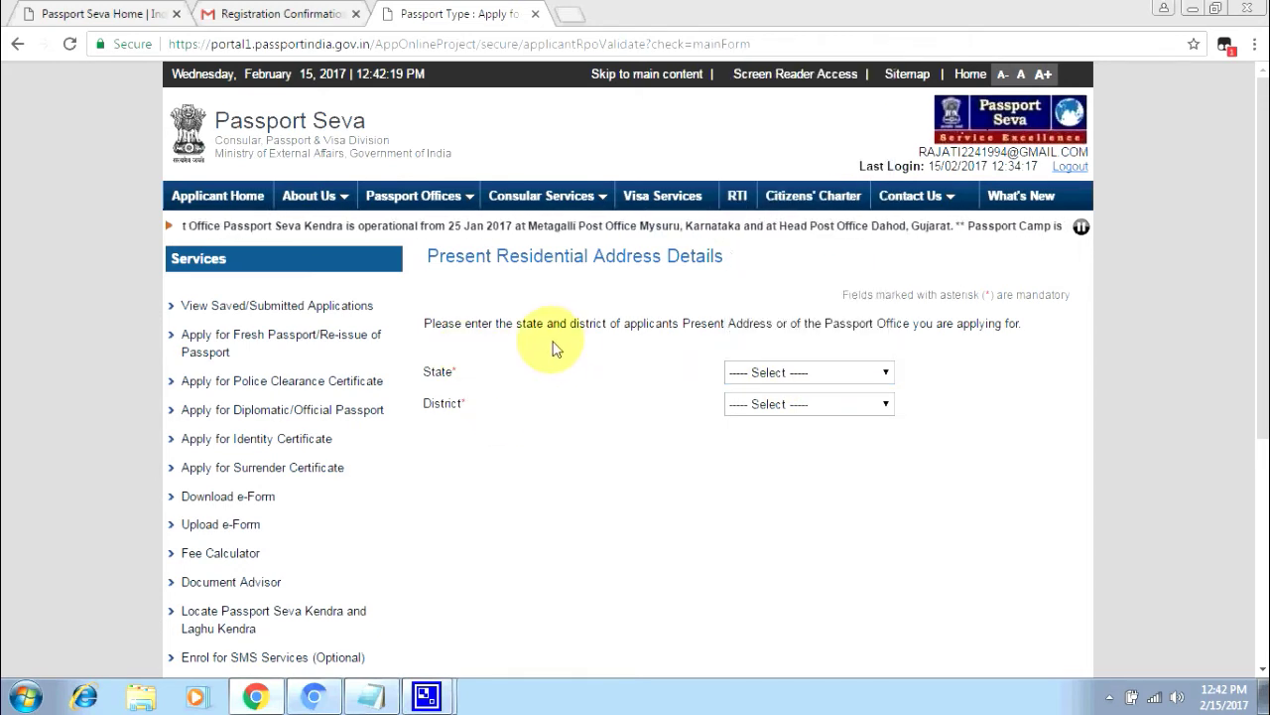
{"action": "left_click", "coordinate": [809, 379]}
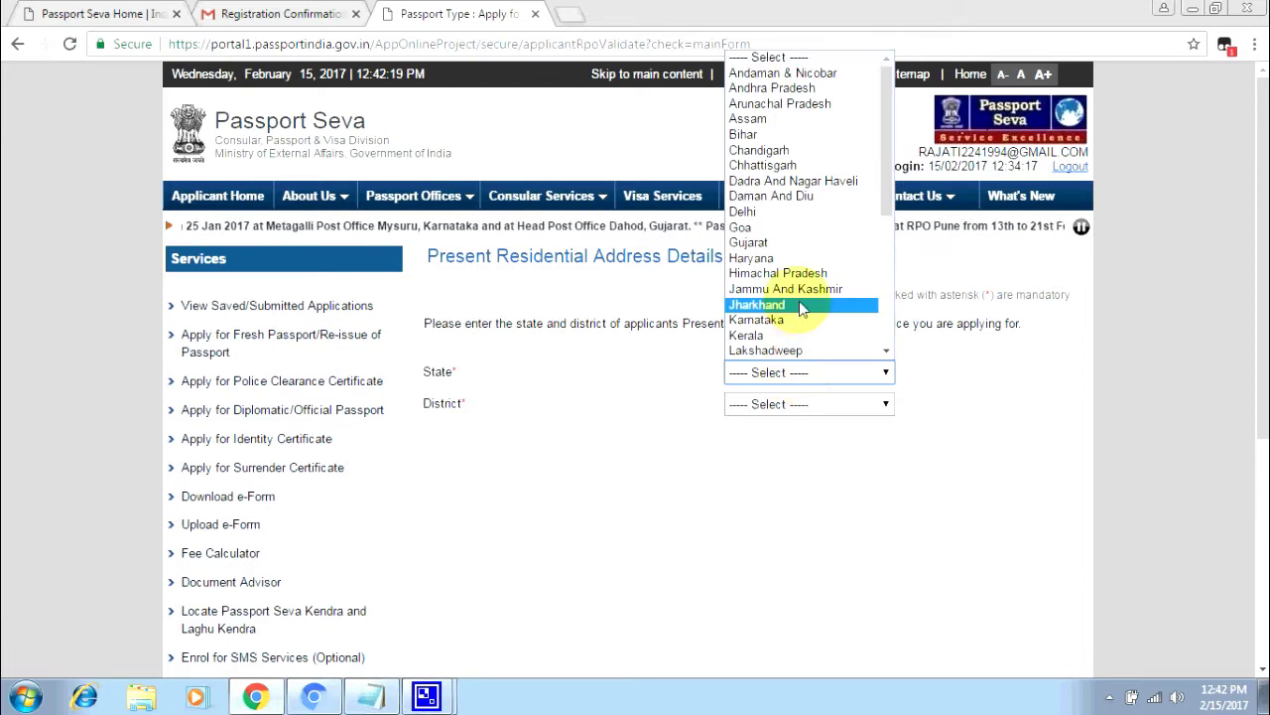
{"action": "scroll", "coordinate": [802, 342], "scroll_direction": "down", "scroll_amount": 5}
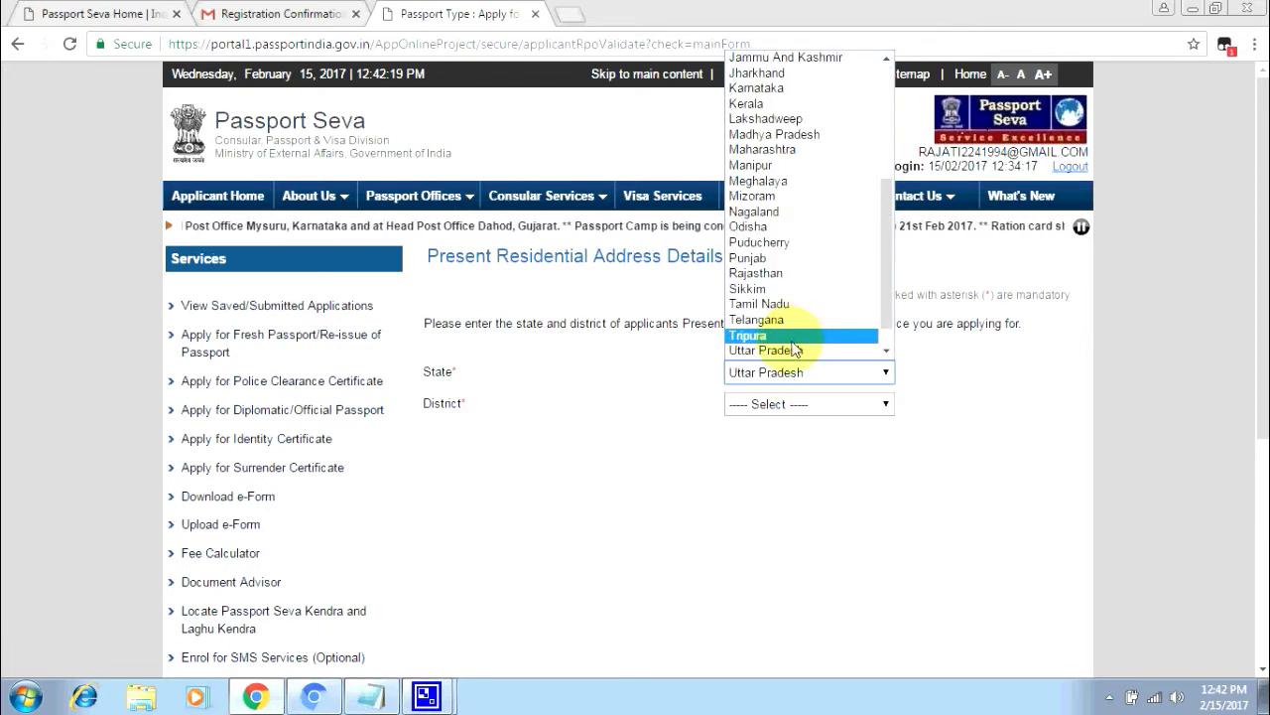
{"action": "left_click", "coordinate": [802, 348]}
- Choose Ghaziabad as the present-address district
{"action": "left_click", "coordinate": [784, 403]}
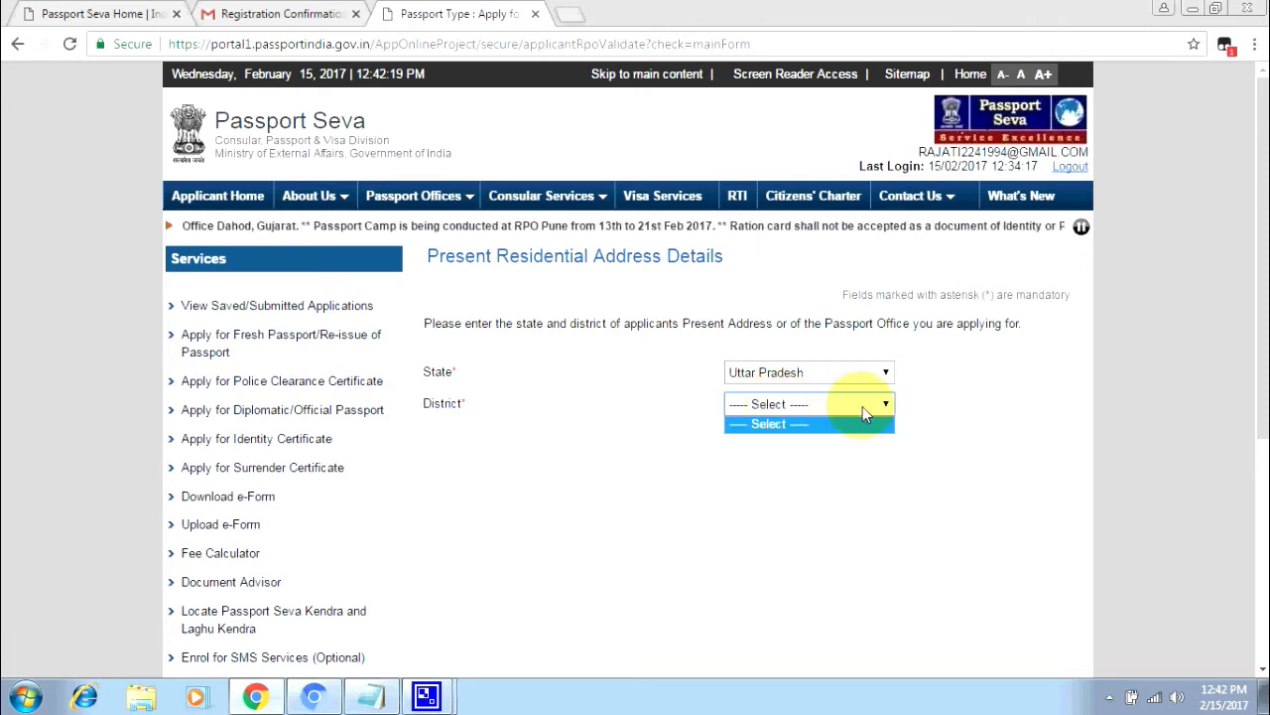
{"action": "left_click", "coordinate": [887, 403]}
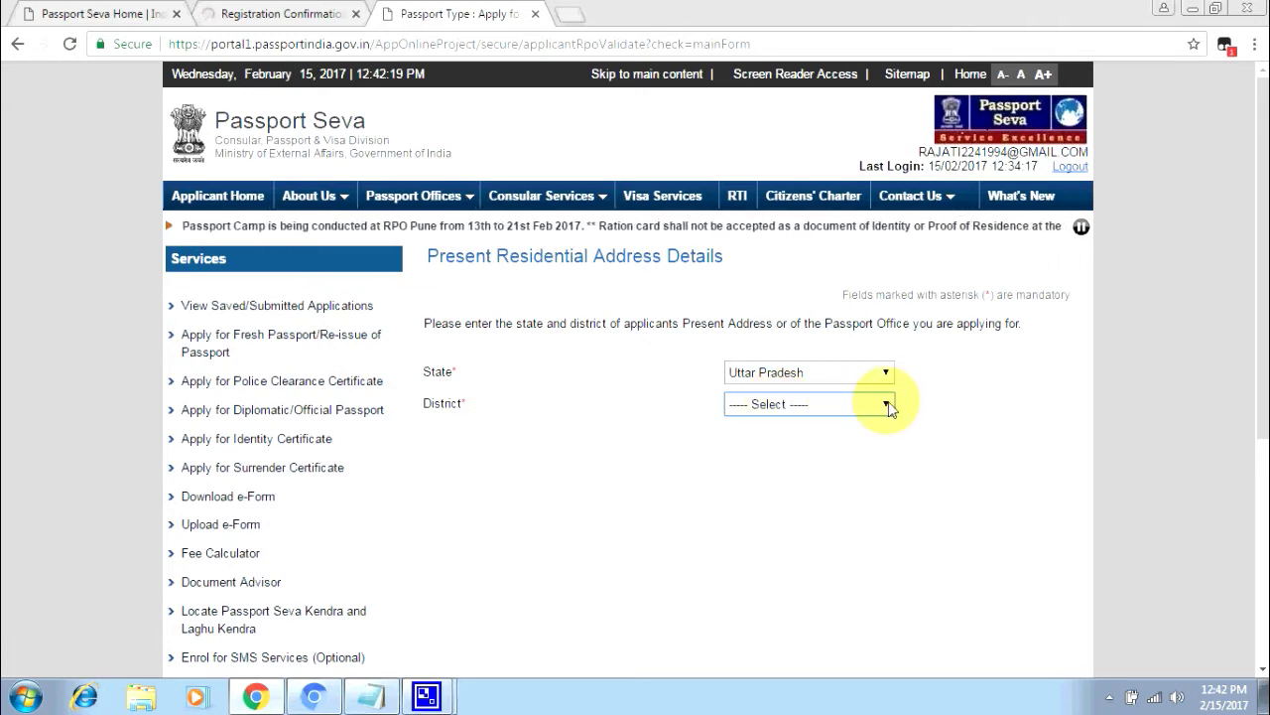
{"action": "left_click", "coordinate": [888, 407]}
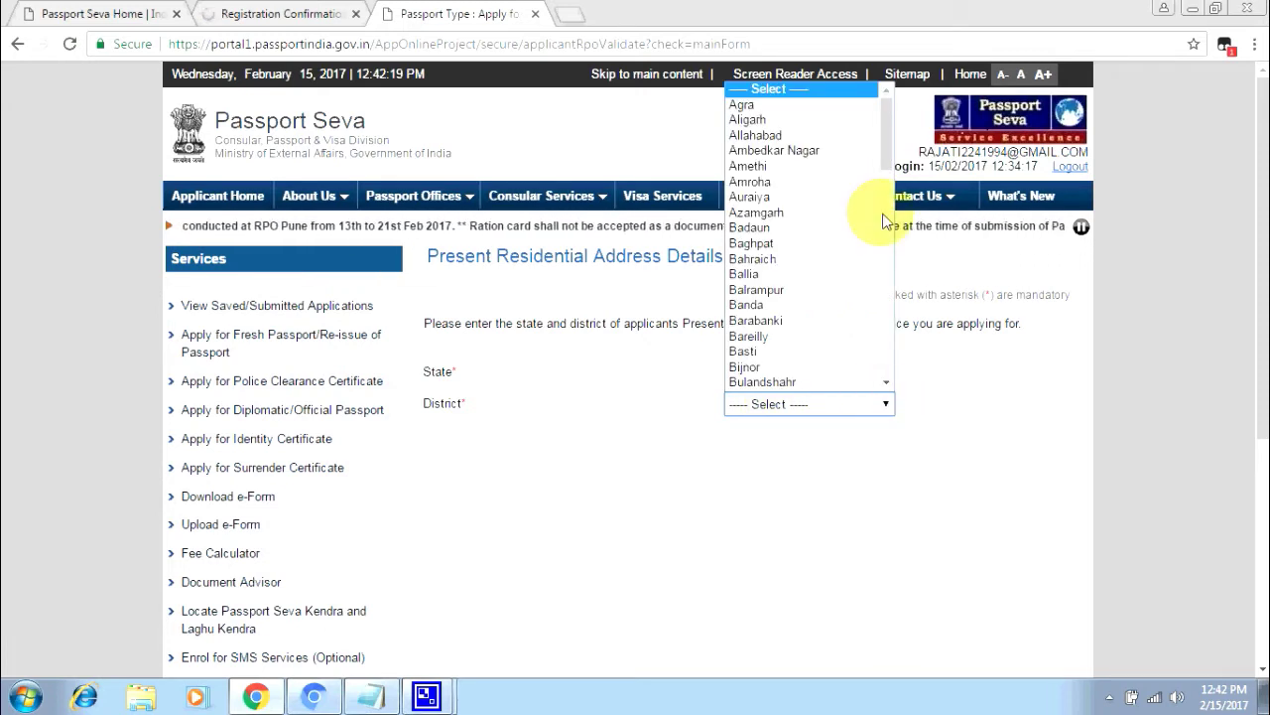
{"action": "left_click_drag", "start_coordinate": [883, 153], "coordinate": [865, 214]}
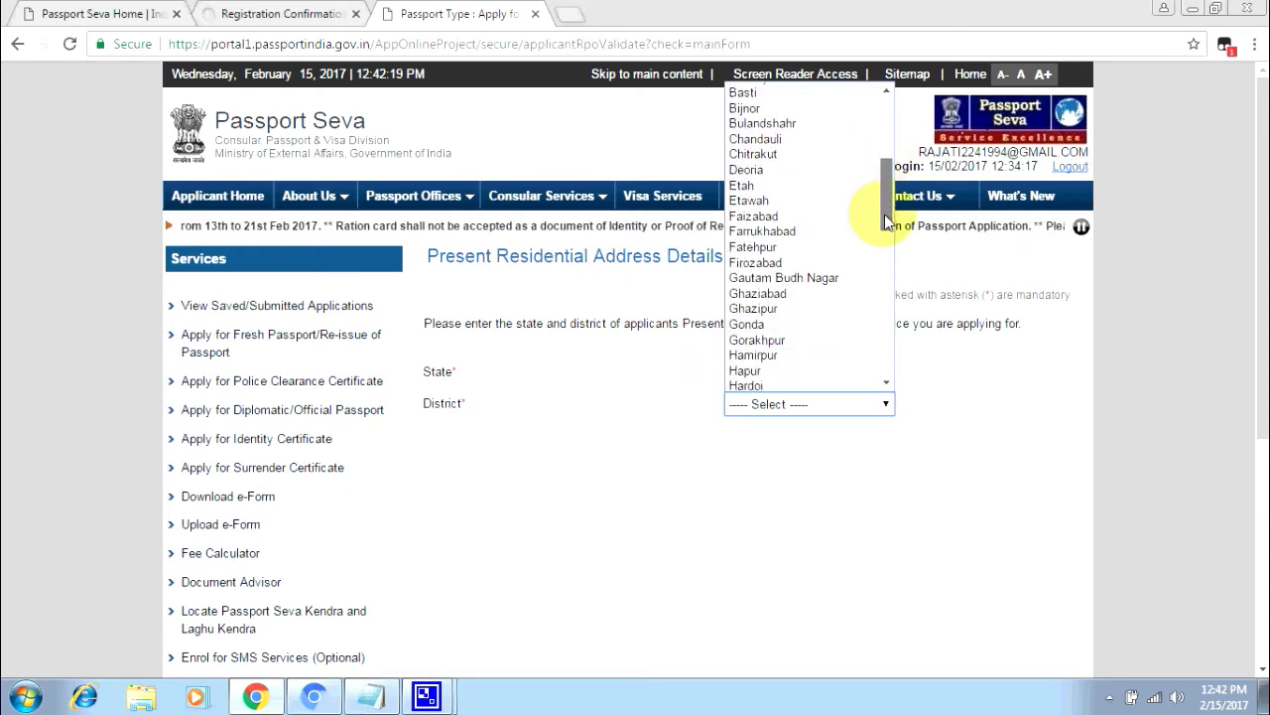
{"action": "left_click", "coordinate": [795, 298]}
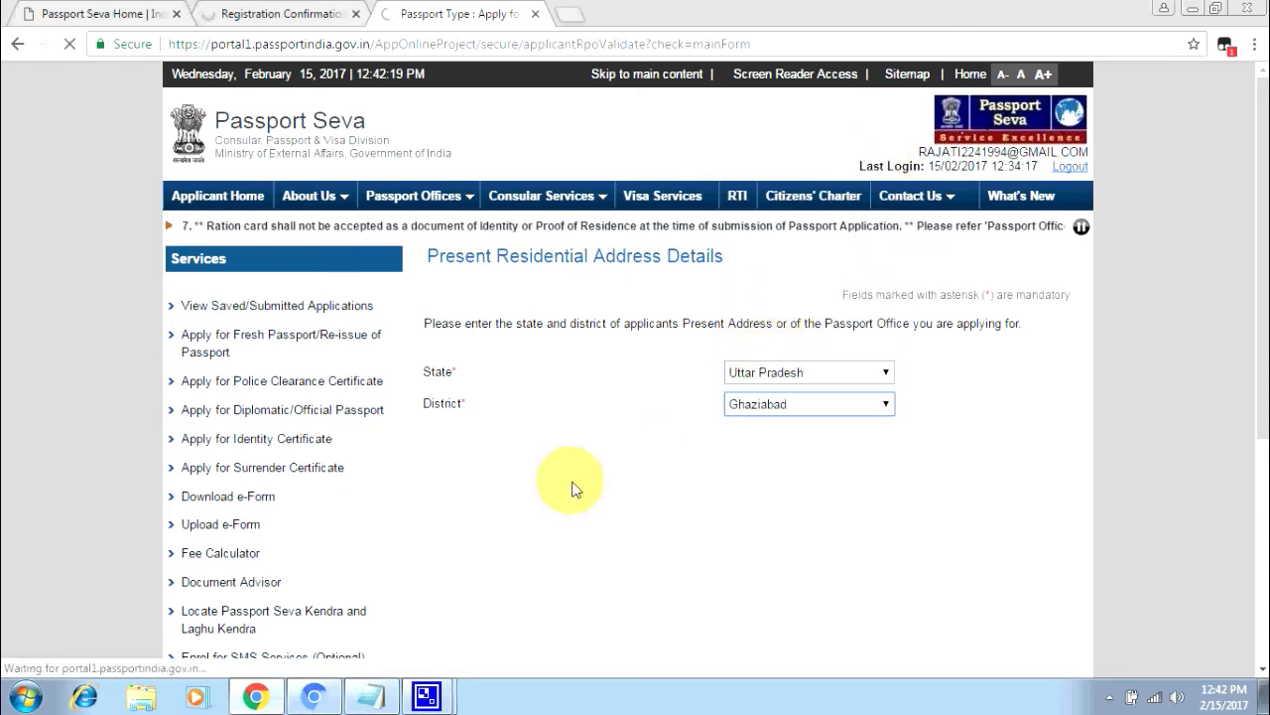
{"action": "scroll", "coordinate": [810, 461], "scroll_direction": "down", "scroll_amount": 4}
{"action": "scroll", "coordinate": [804, 463], "scroll_direction": "up", "scroll_amount": 2}
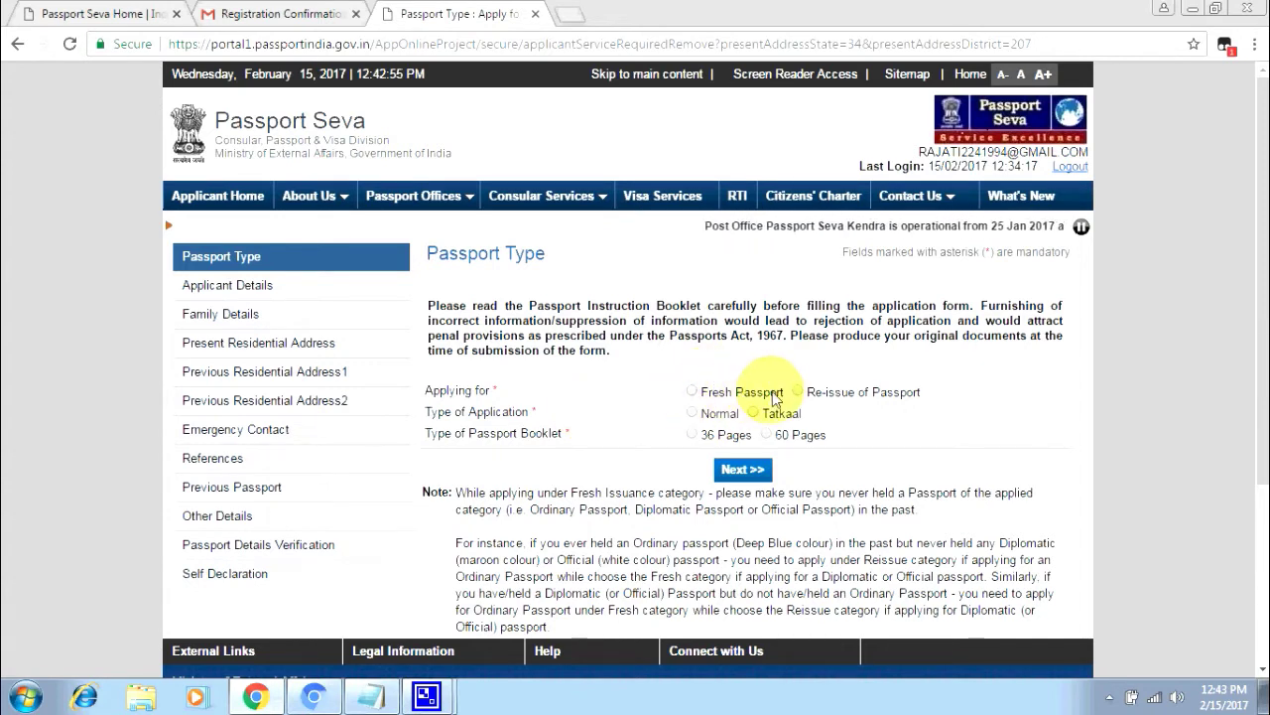
- Select Fresh Passport, Normal application and a 36-page booklet, then continue
{"action": "left_click", "coordinate": [695, 393]}
{"action": "left_click", "coordinate": [693, 413]}
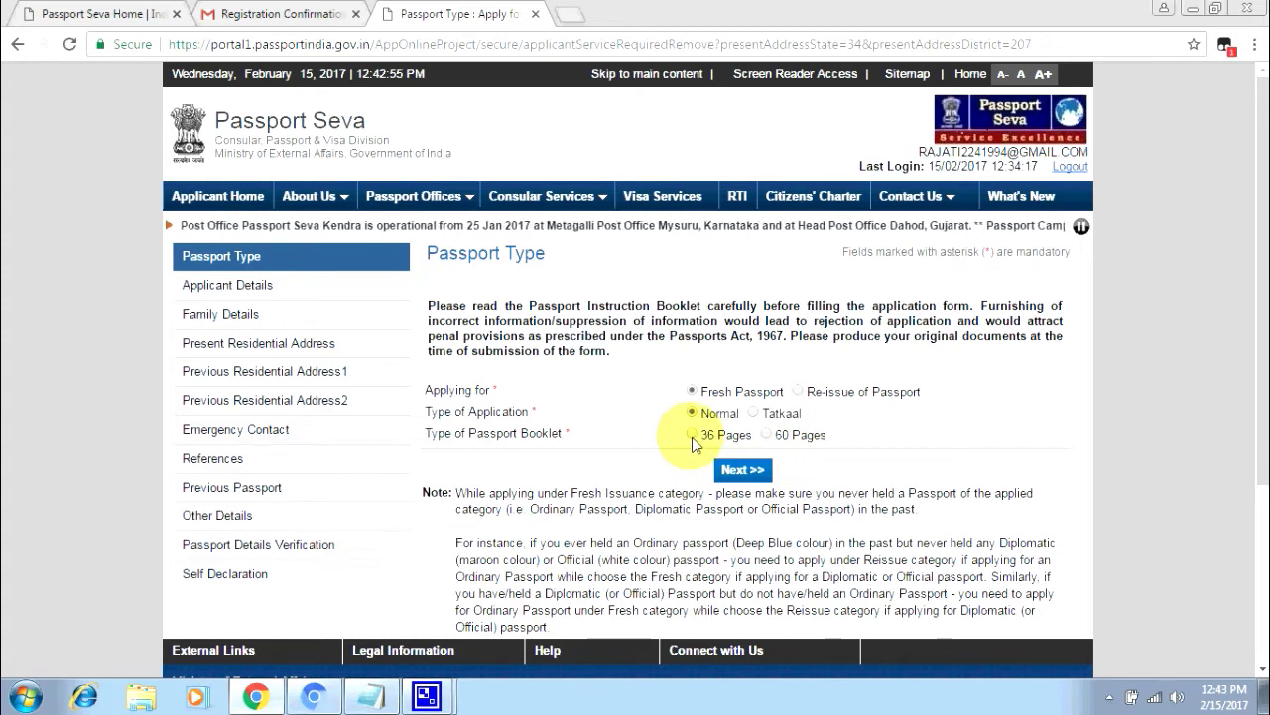
{"action": "left_click", "coordinate": [693, 437]}
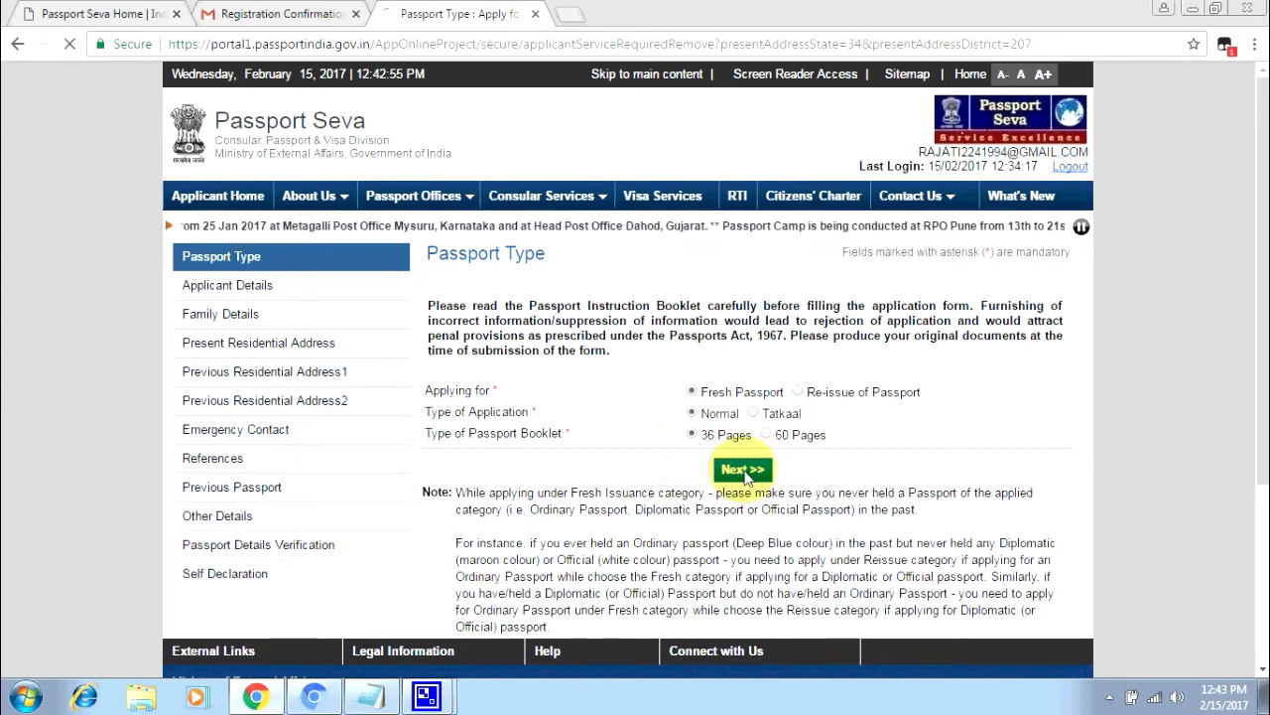
{"action": "left_click", "coordinate": [744, 470]}
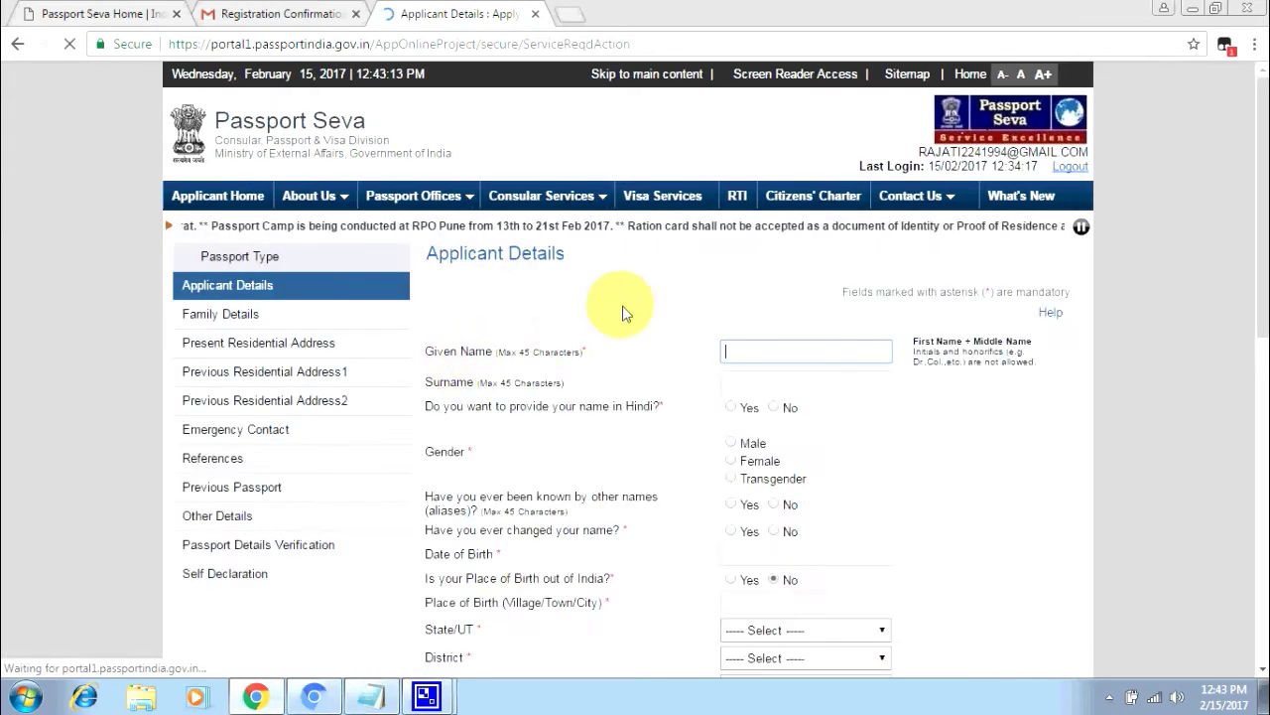
- Enter the applicant's given name and surname
{"action": "left_click", "coordinate": [766, 354]}
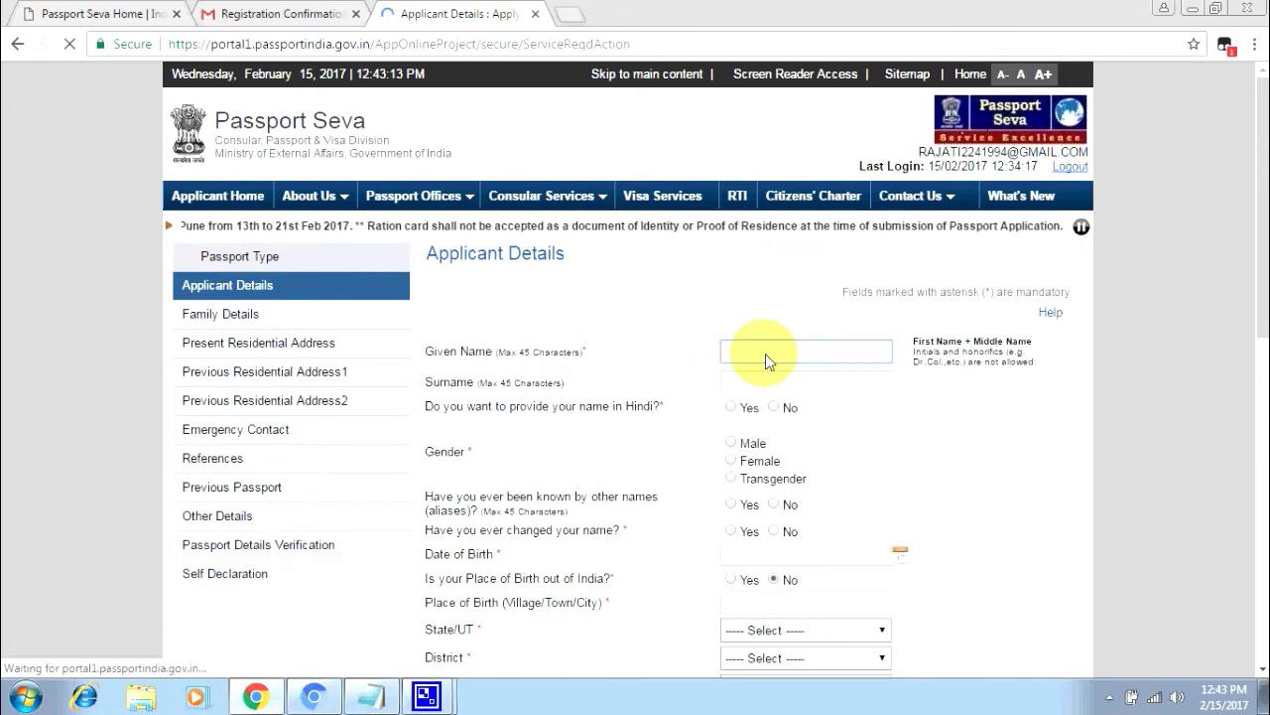
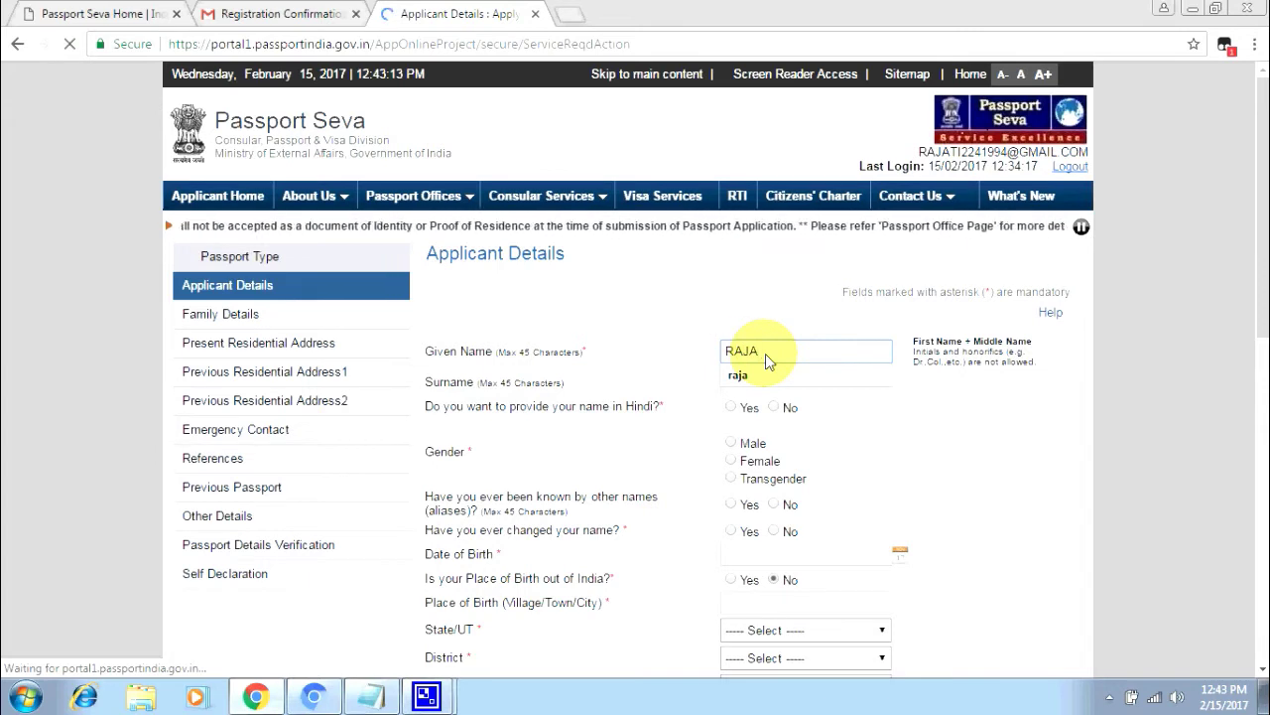
{"action": "key", "text": "Tab"}
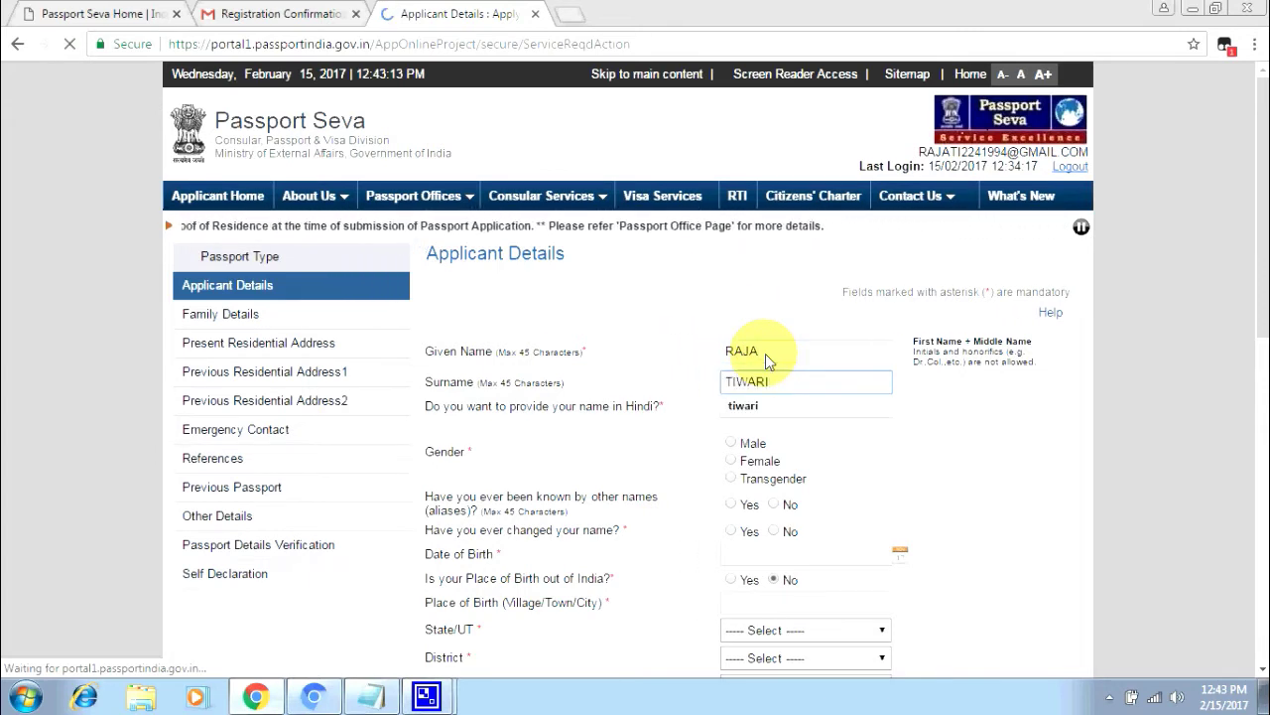
- Answer No to a Hindi name, set gender to Male, and answer No to other names
{"action": "key", "text": "Tab"}
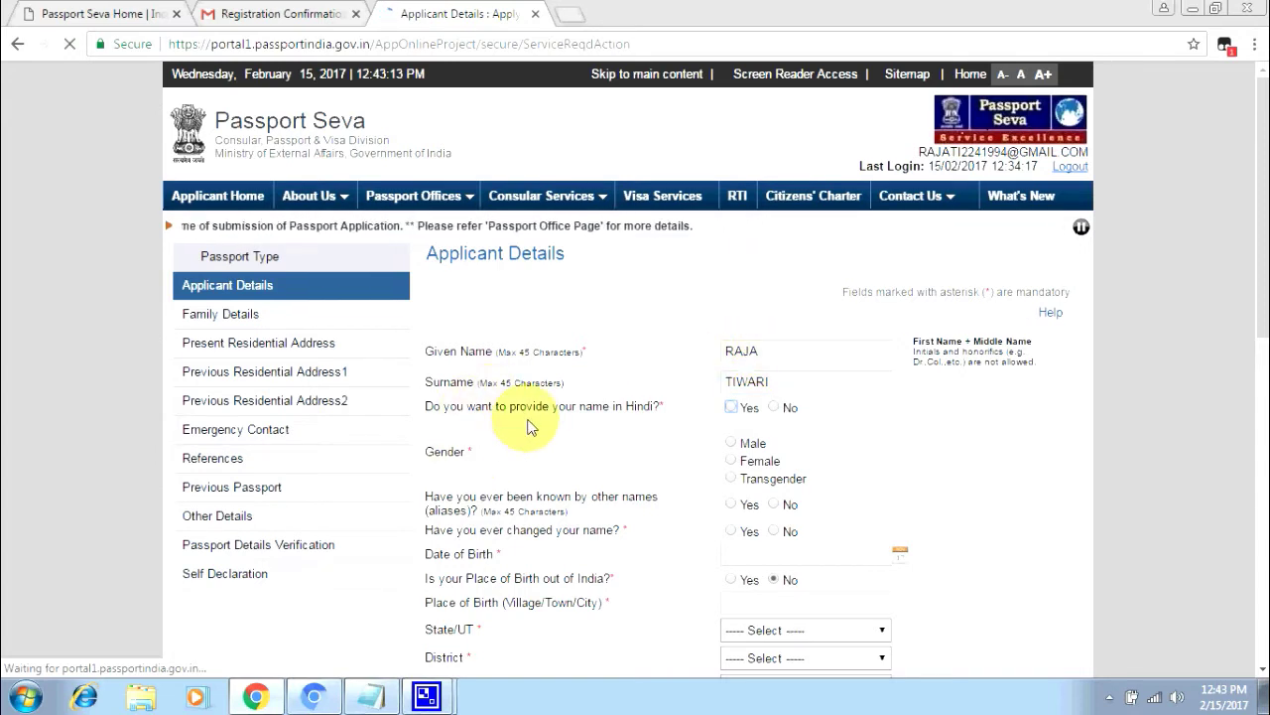
{"action": "left_click", "coordinate": [746, 411]}
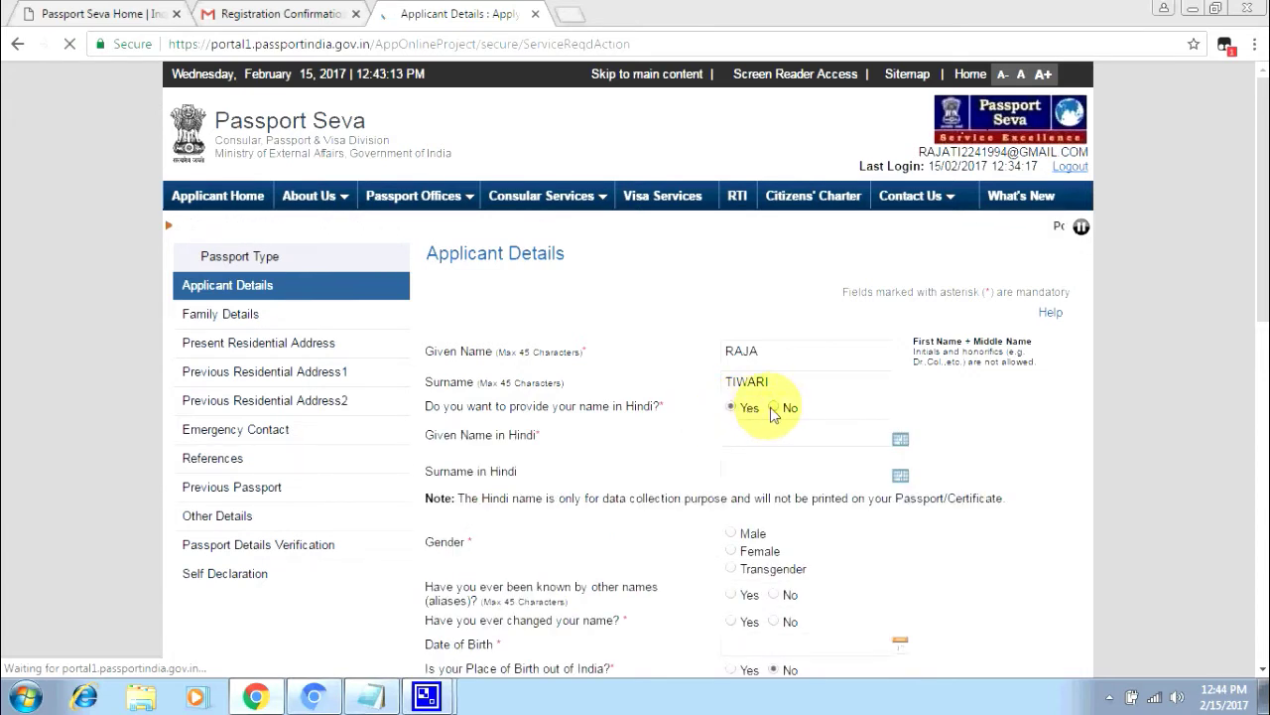
{"action": "left_click", "coordinate": [773, 409]}
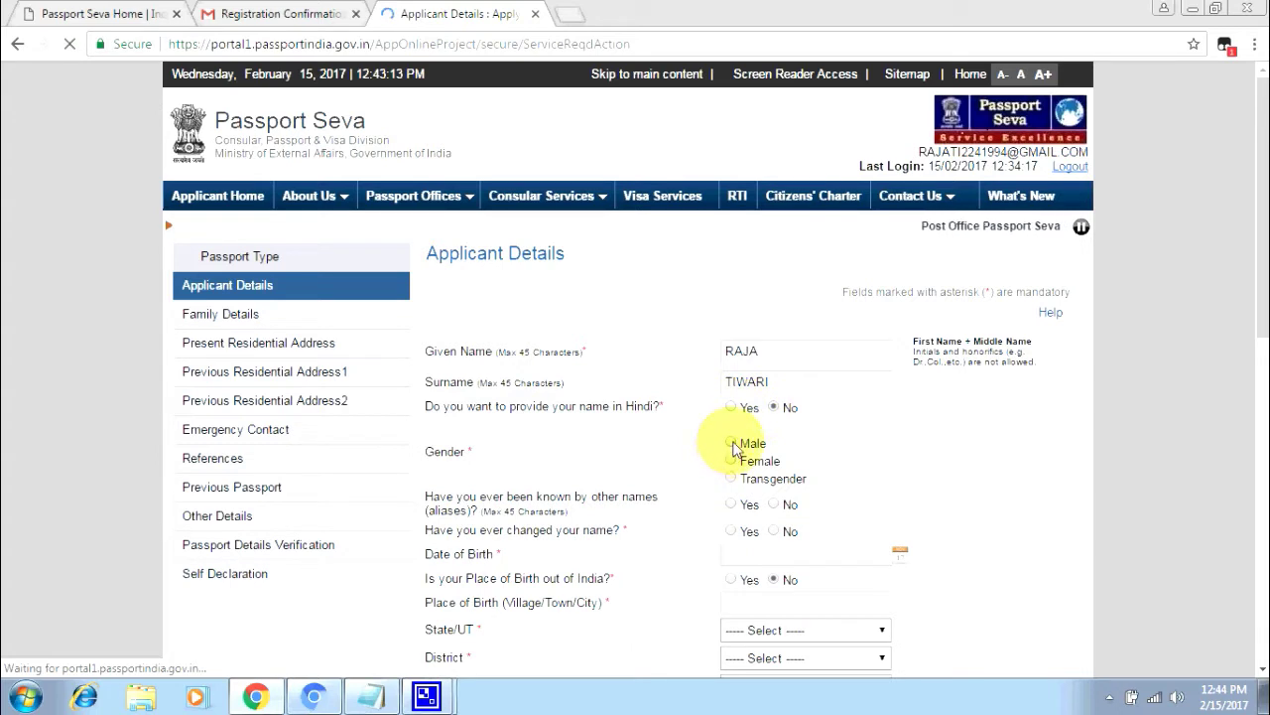
{"action": "left_click", "coordinate": [734, 409]}
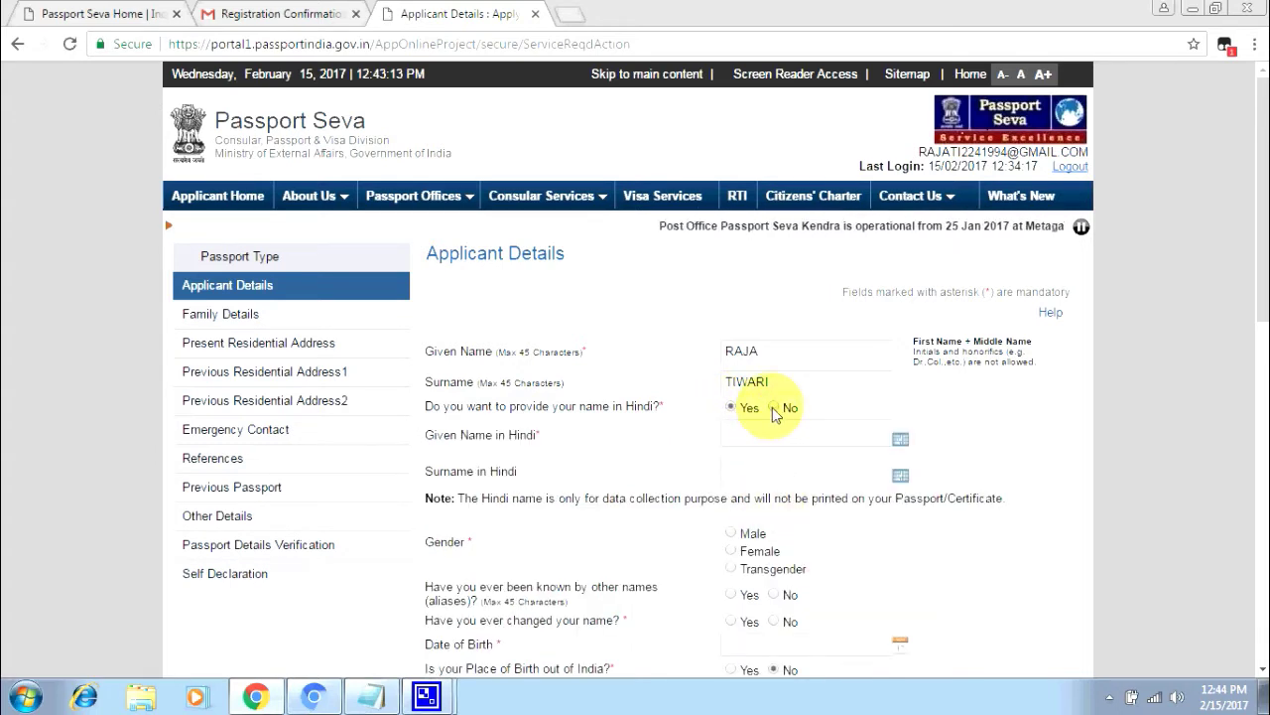
{"action": "left_click", "coordinate": [774, 409]}
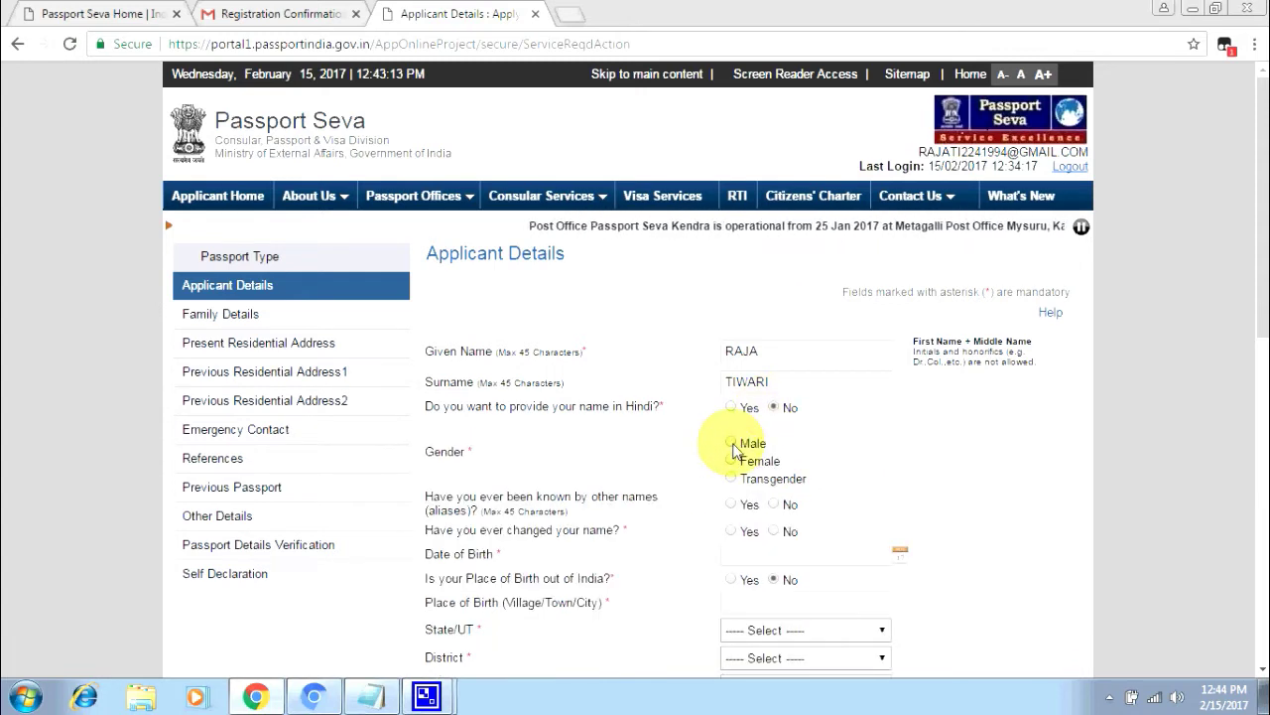
{"action": "left_click", "coordinate": [731, 444]}
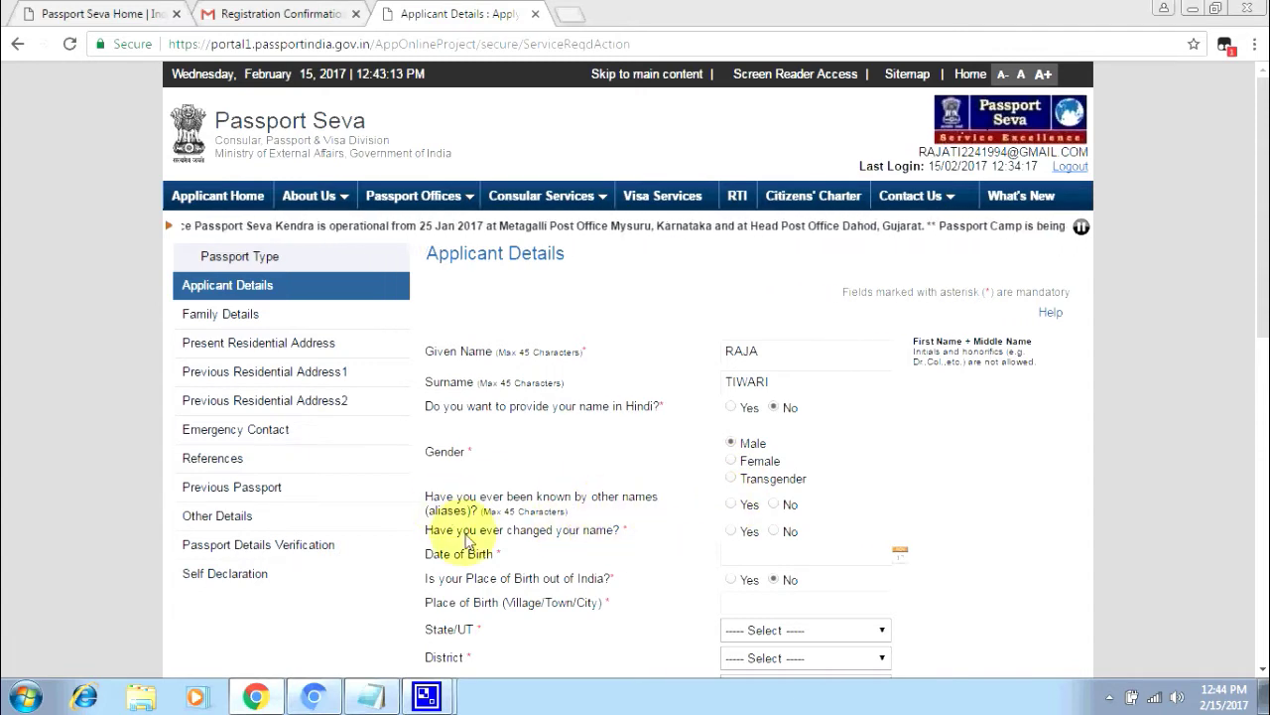
{"action": "left_click", "coordinate": [775, 504]}
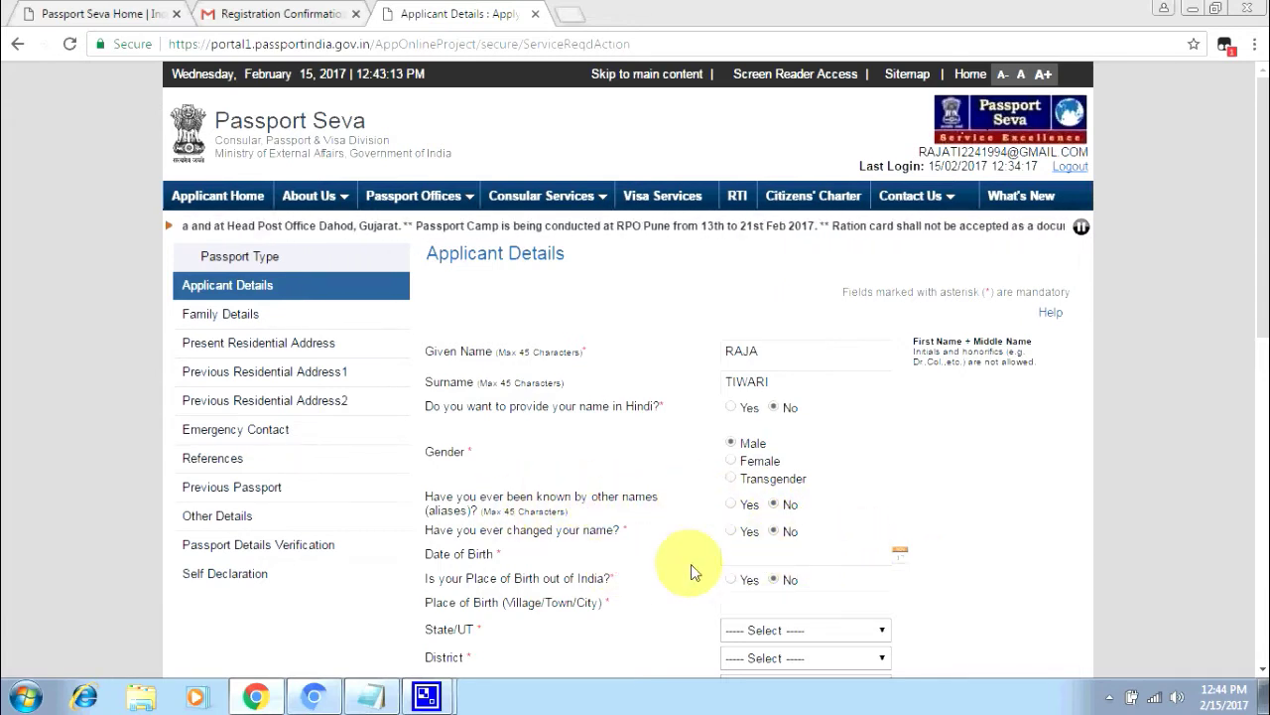
{"action": "left_click", "coordinate": [899, 554]}
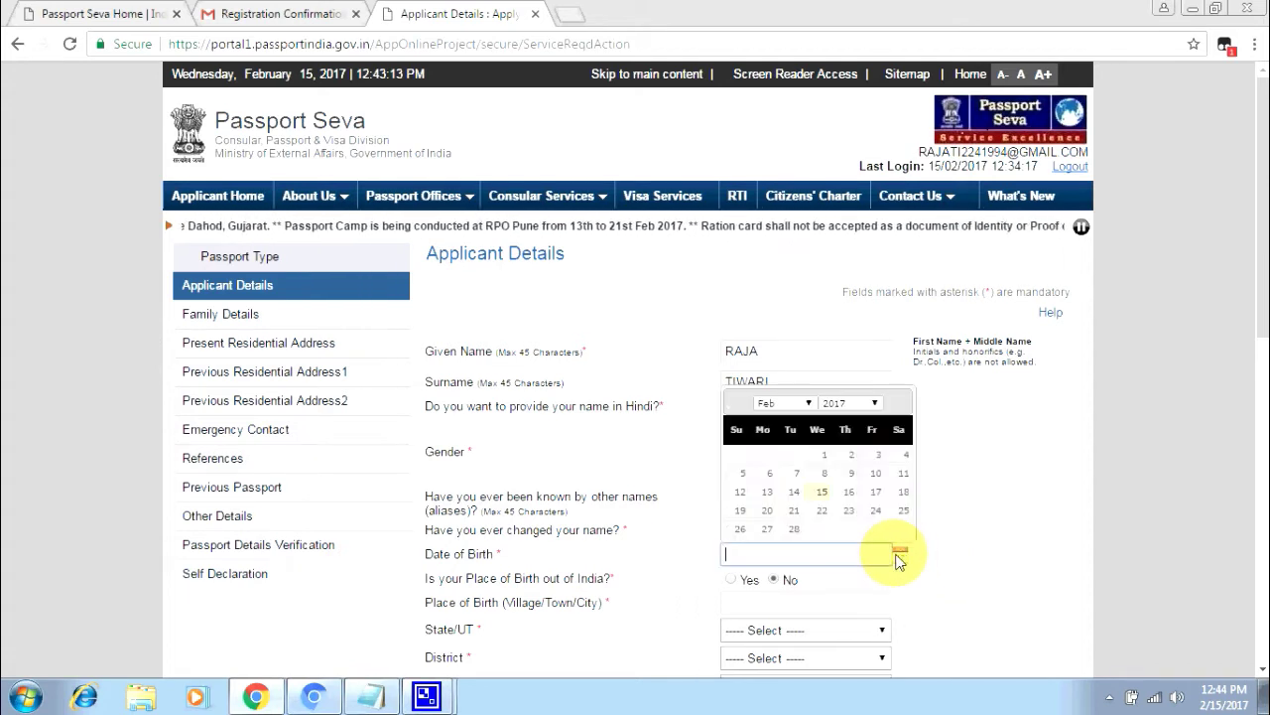
{"action": "left_click", "coordinate": [850, 403]}
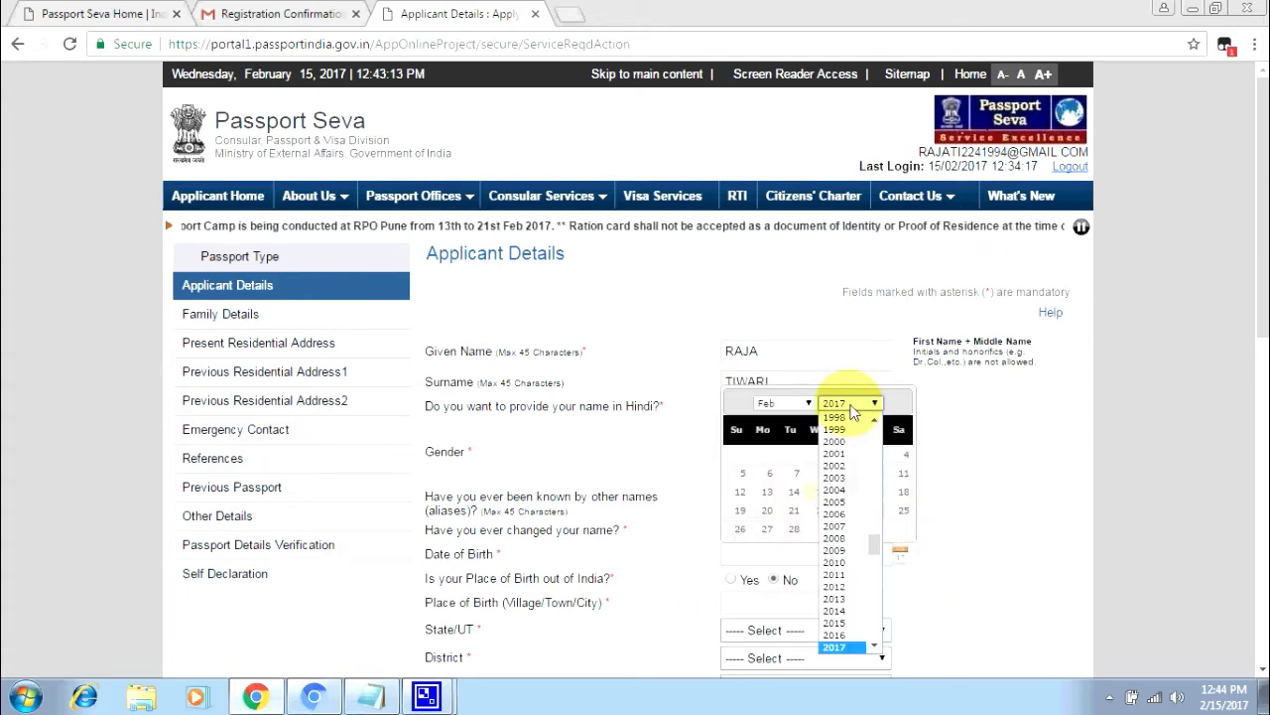
{"action": "type", "text": "1990"}
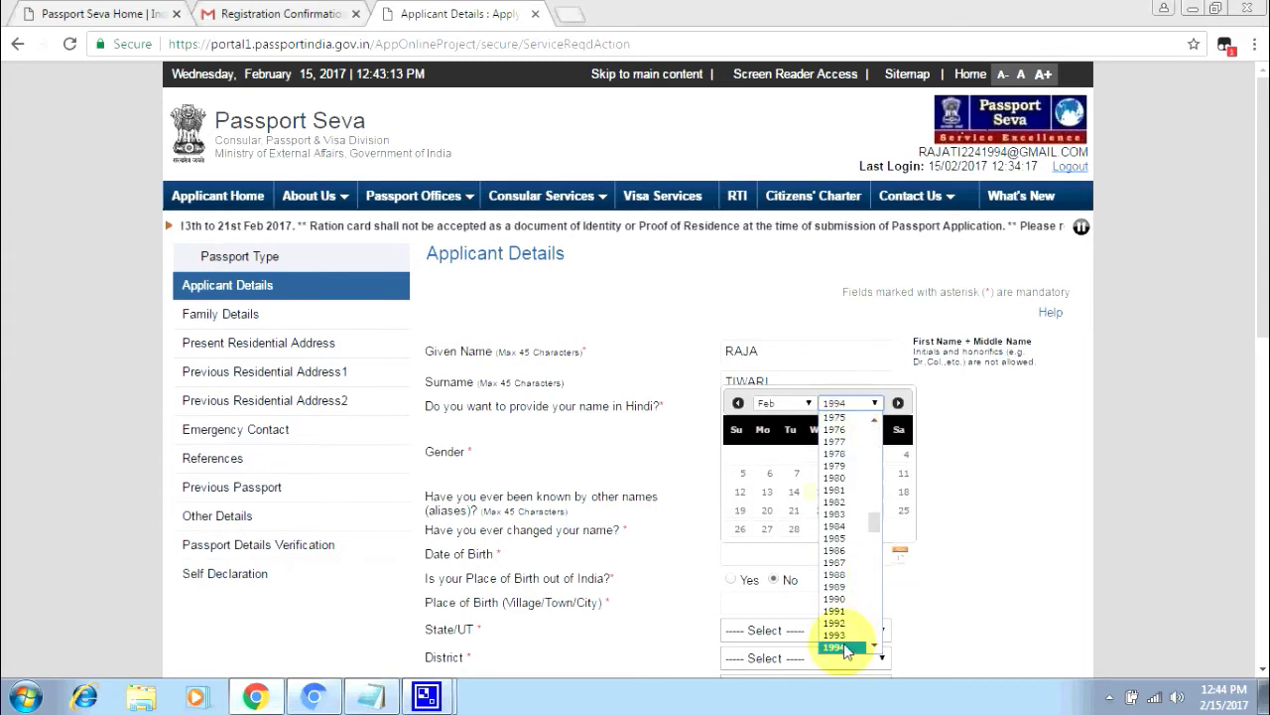
{"action": "left_click", "coordinate": [842, 648]}
{"action": "left_click", "coordinate": [808, 403]}
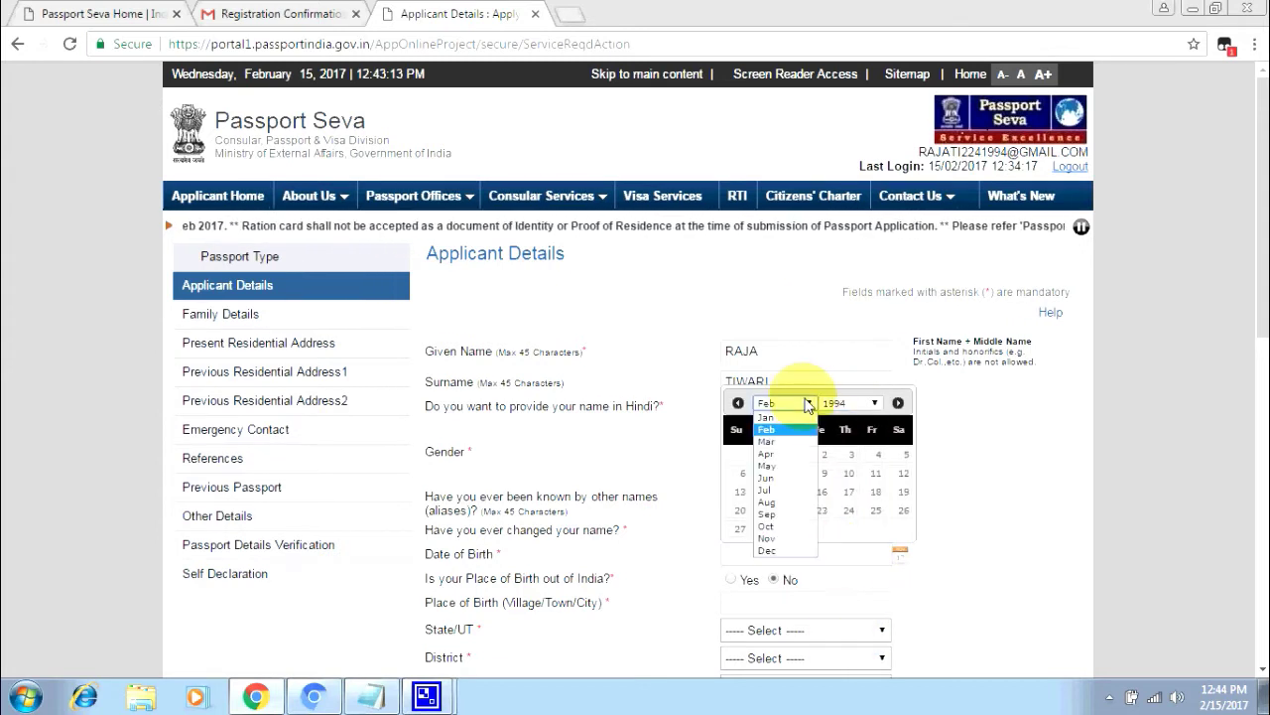
{"action": "left_click", "coordinate": [771, 455]}
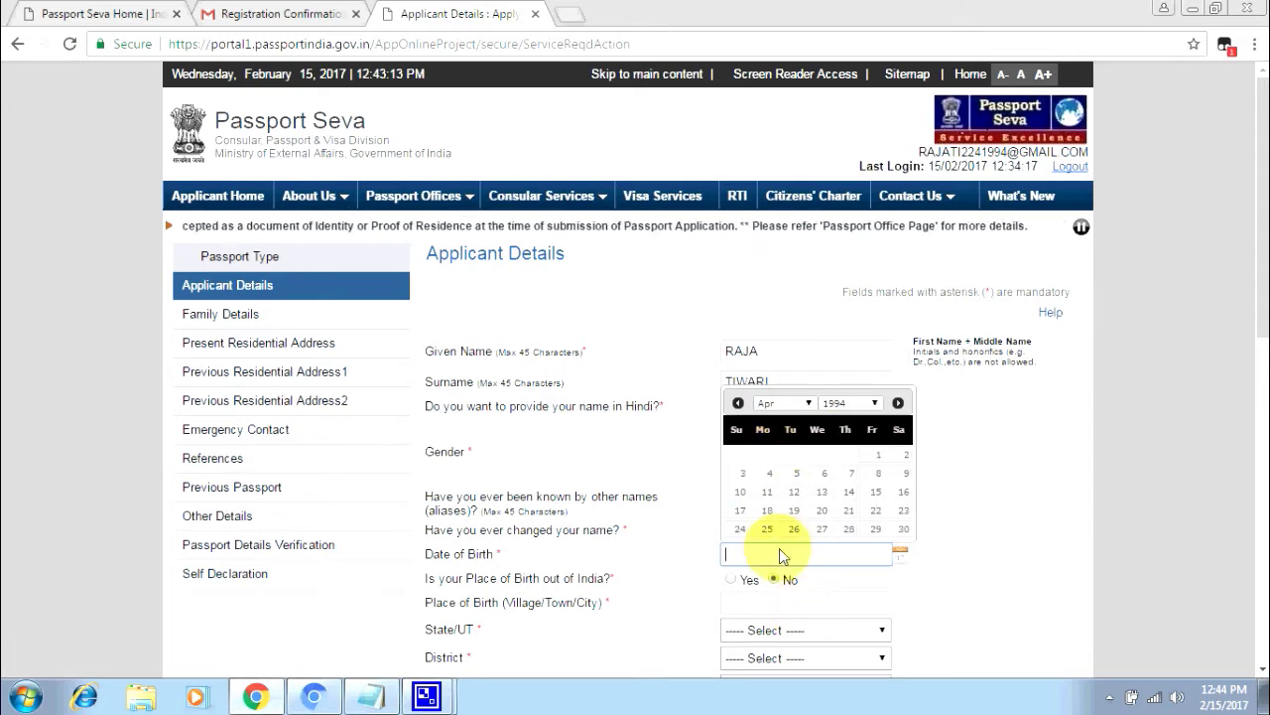
{"action": "left_click", "coordinate": [876, 511]}
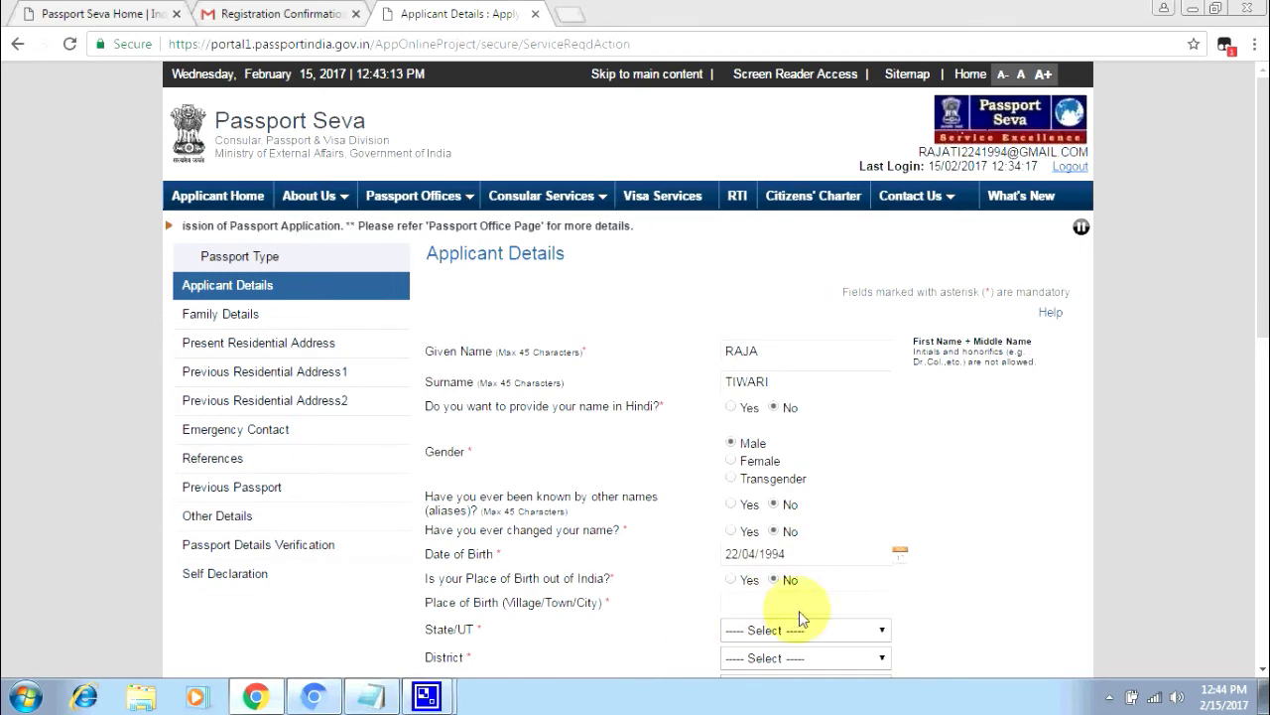
- Replace the place of birth GHAZIABAD with GOVINDPURAM
{"action": "scroll", "coordinate": [691, 609], "scroll_direction": "down", "scroll_amount": 1}
{"action": "left_click", "coordinate": [746, 508]}
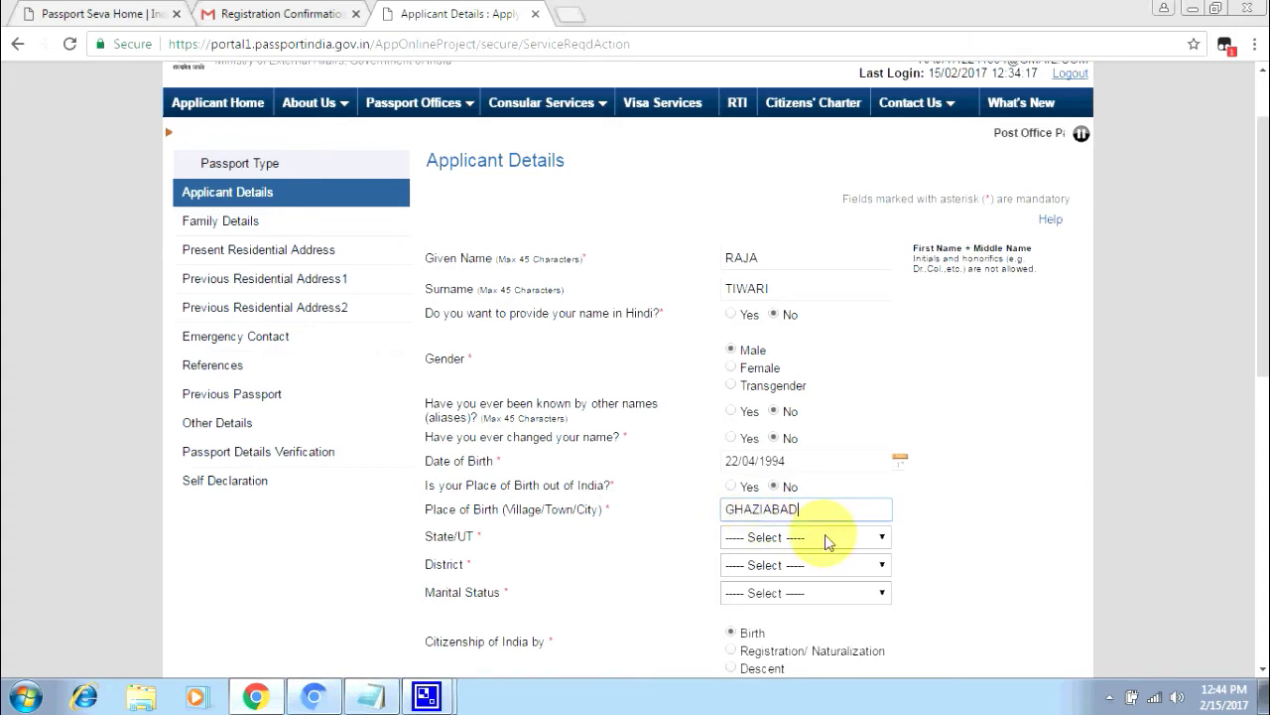
{"action": "left_click_drag", "start_coordinate": [808, 516], "coordinate": [669, 513]}
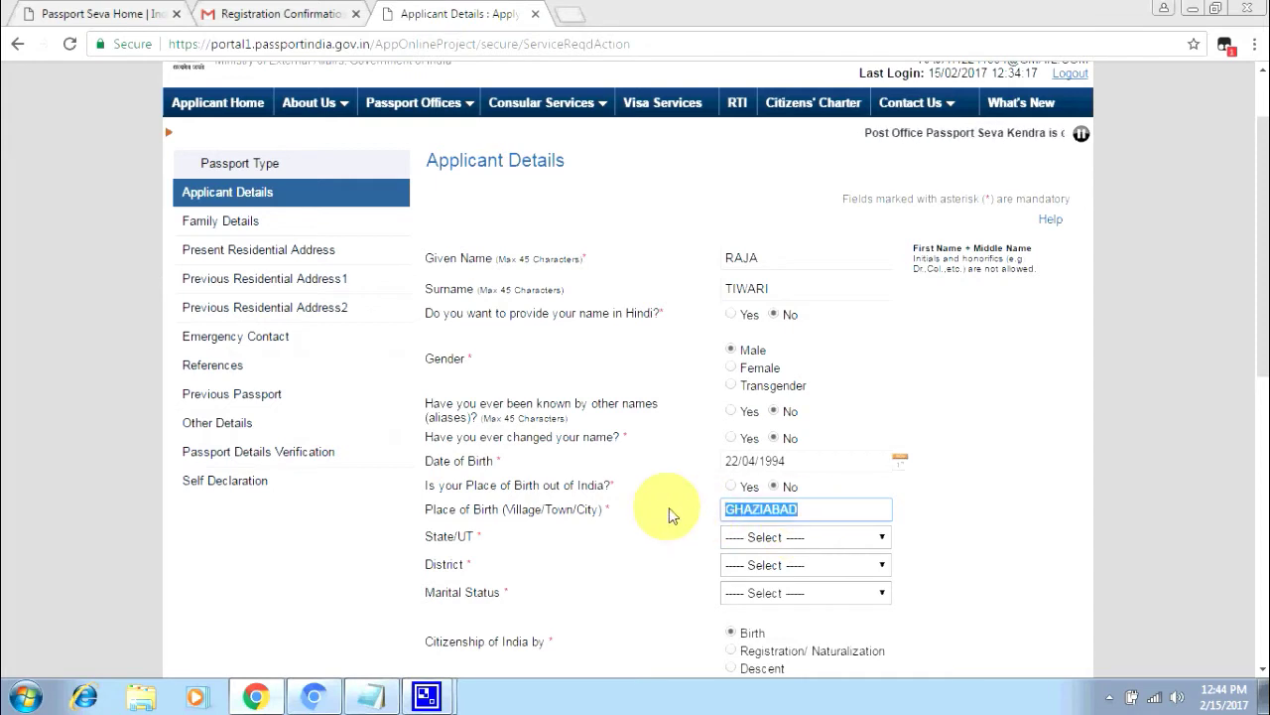
{"action": "key", "text": "BackSpace"}
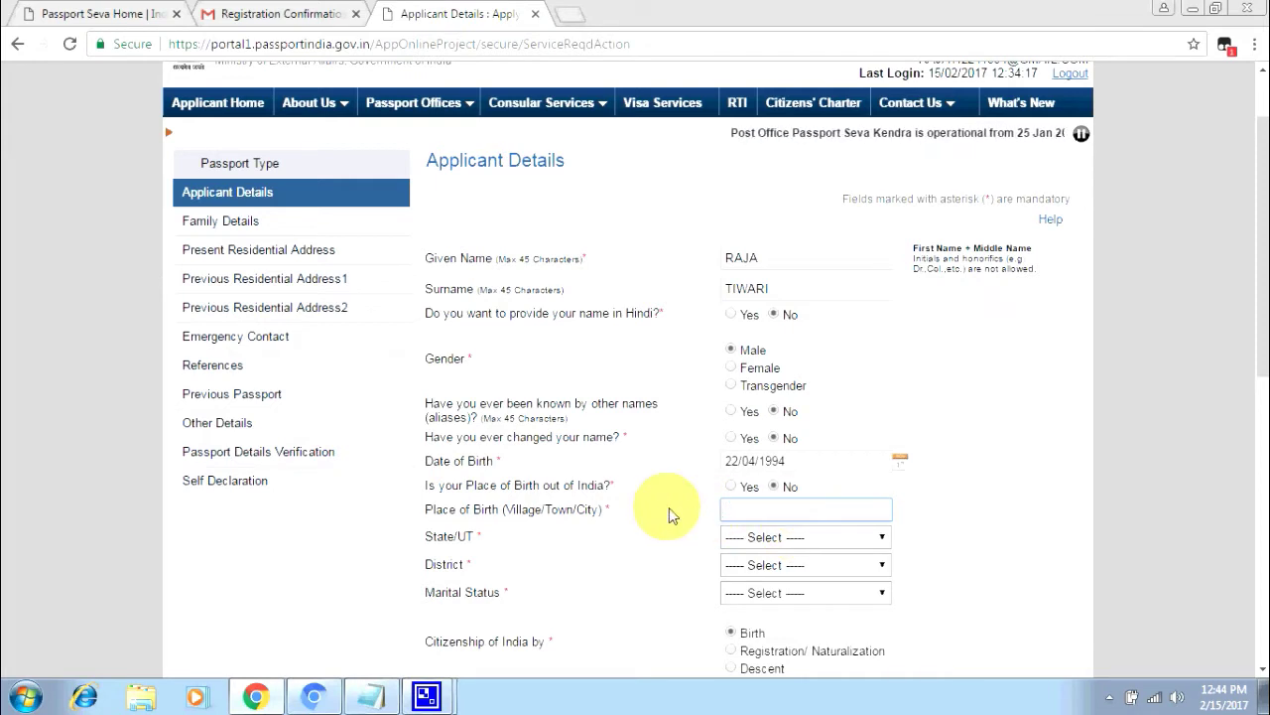
{"action": "type", "text": "G"}
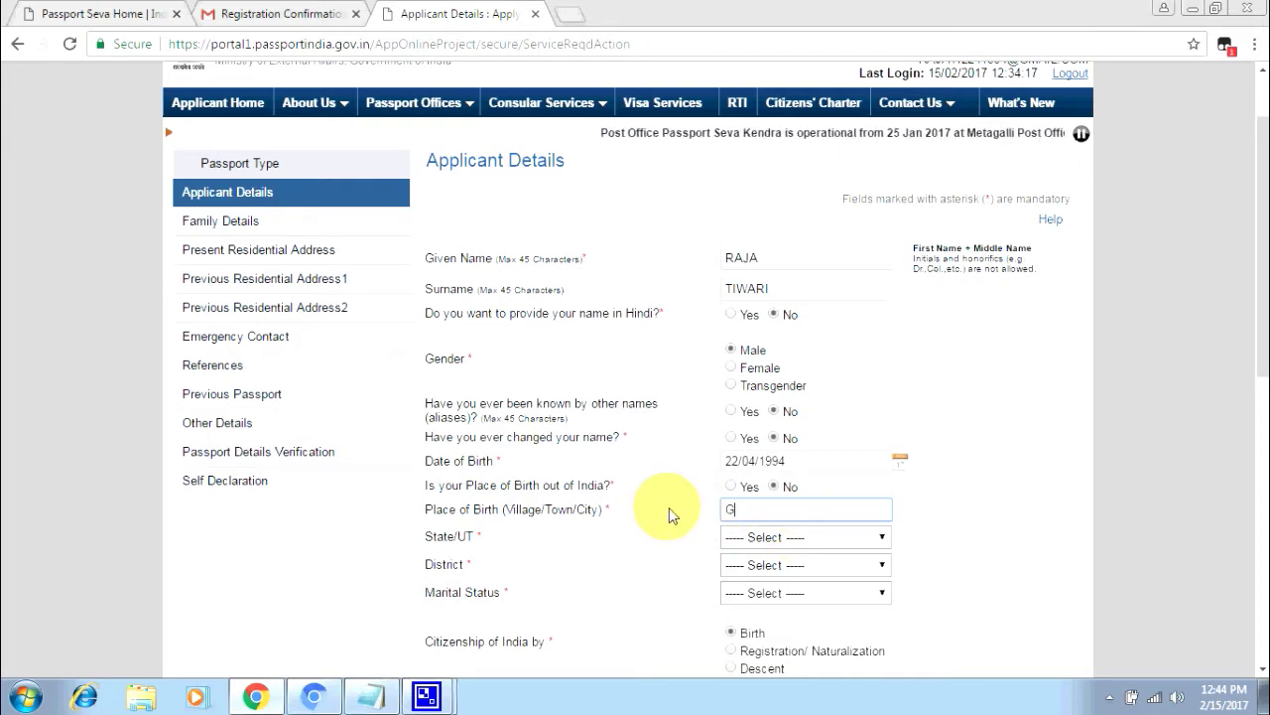
{"action": "type", "text": "OVIND"}
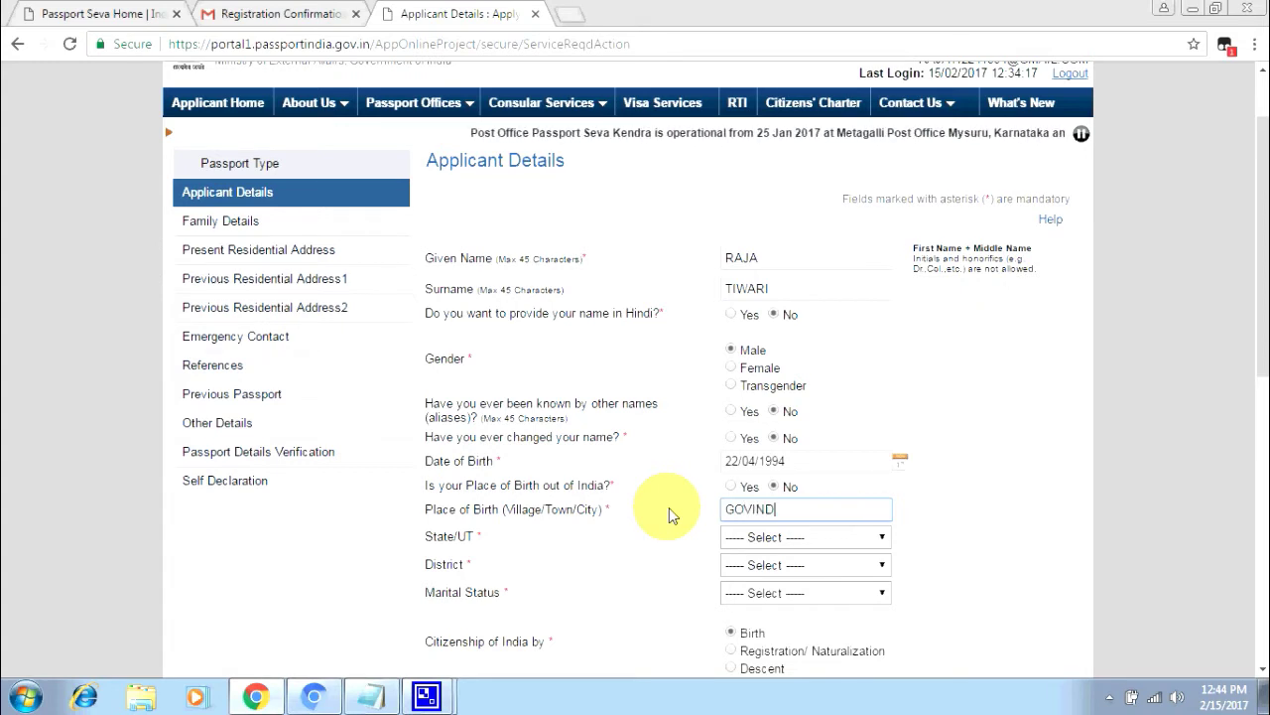
{"action": "type", "text": "PURAM"}
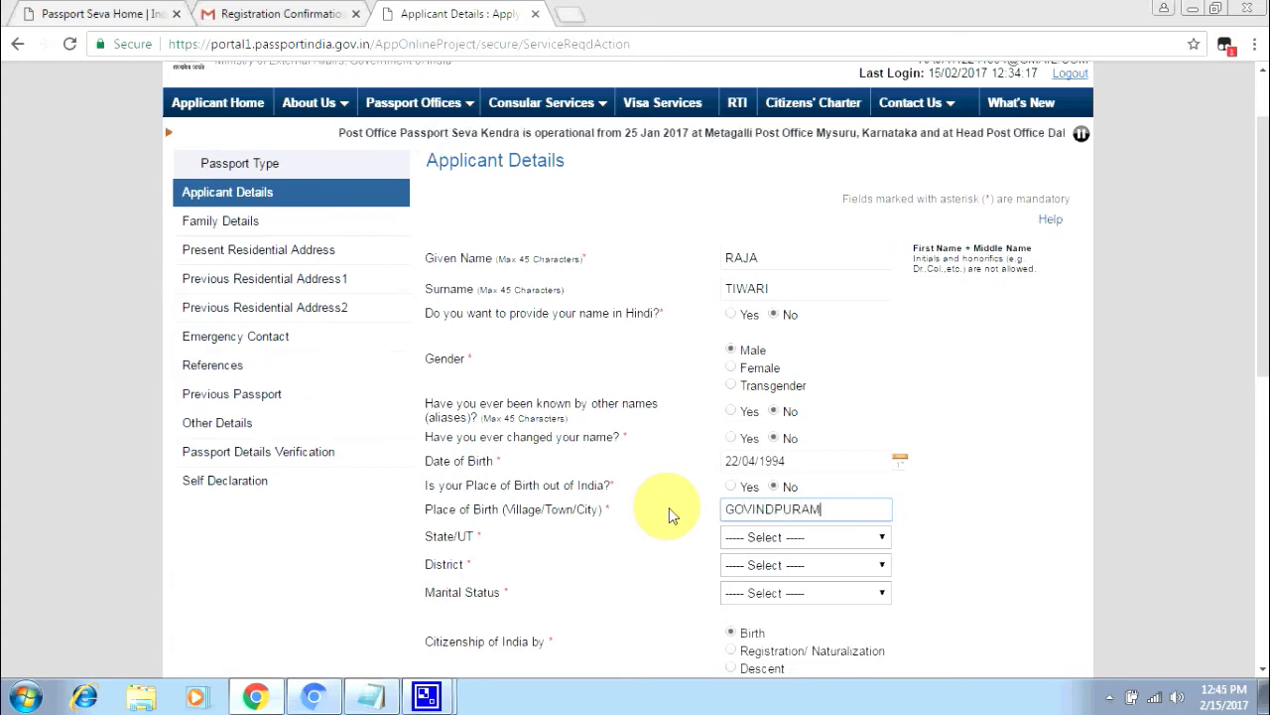
- Set the birth state to Uttar Pradesh and the district to Ghaziabad
{"action": "left_click", "coordinate": [769, 536]}
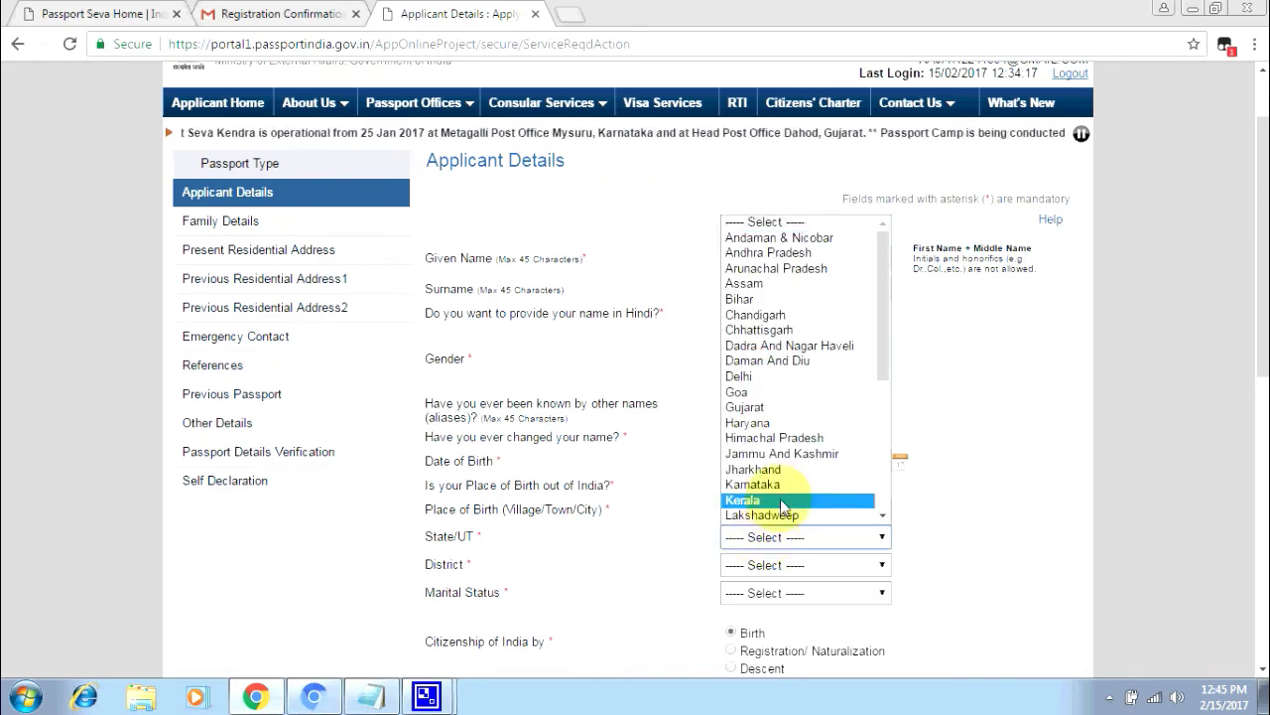
{"action": "left_click_drag", "start_coordinate": [882, 326], "coordinate": [881, 458]}
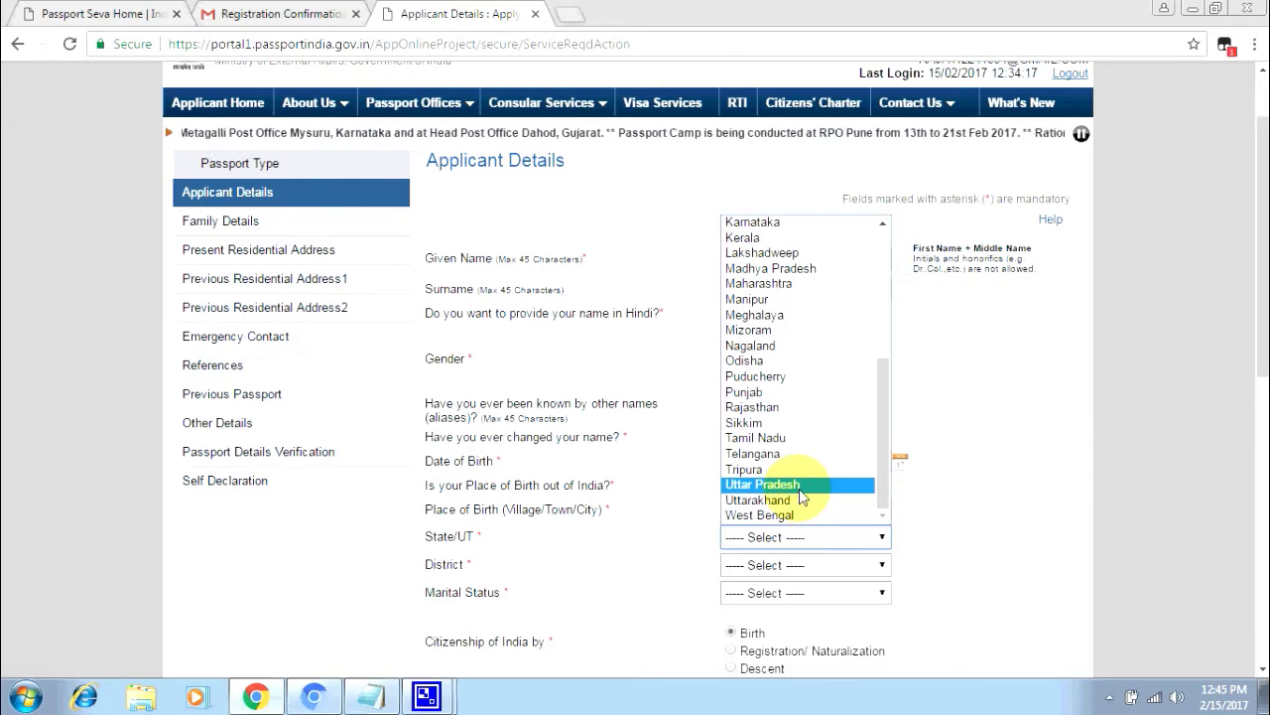
{"action": "left_click", "coordinate": [800, 486]}
{"action": "left_click", "coordinate": [793, 568]}
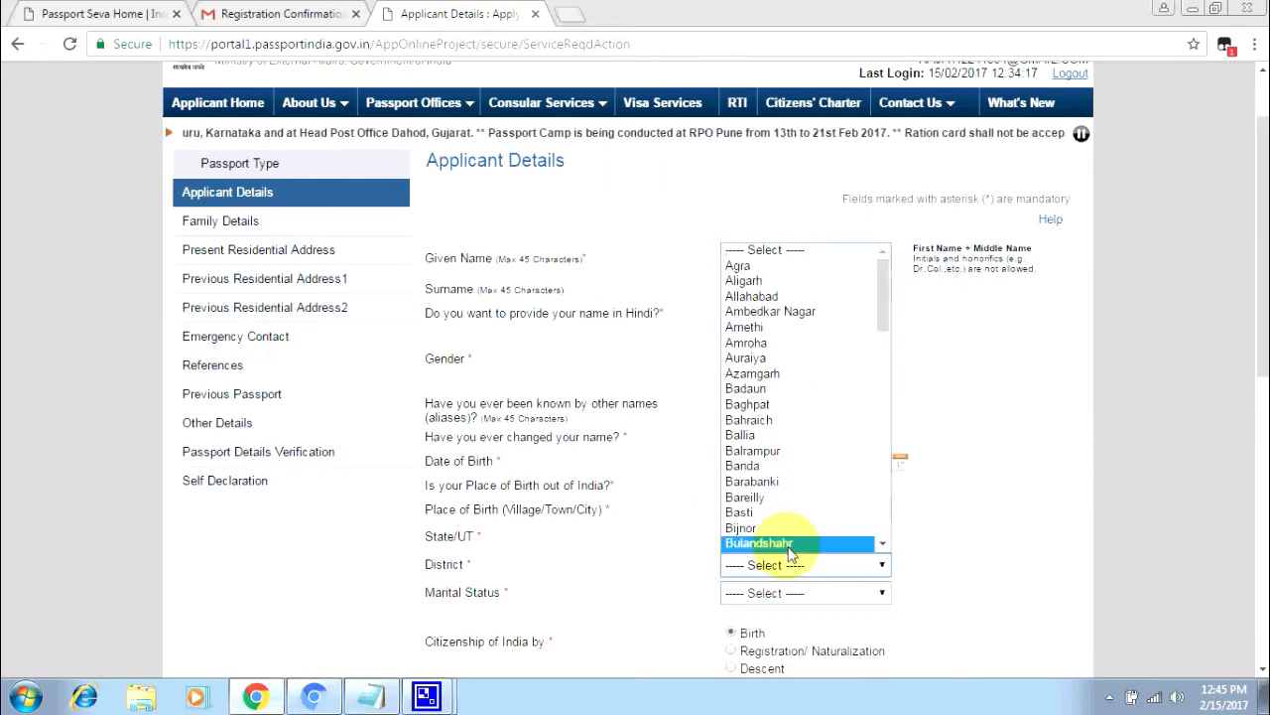
{"action": "left_click_drag", "start_coordinate": [885, 318], "coordinate": [885, 479]}
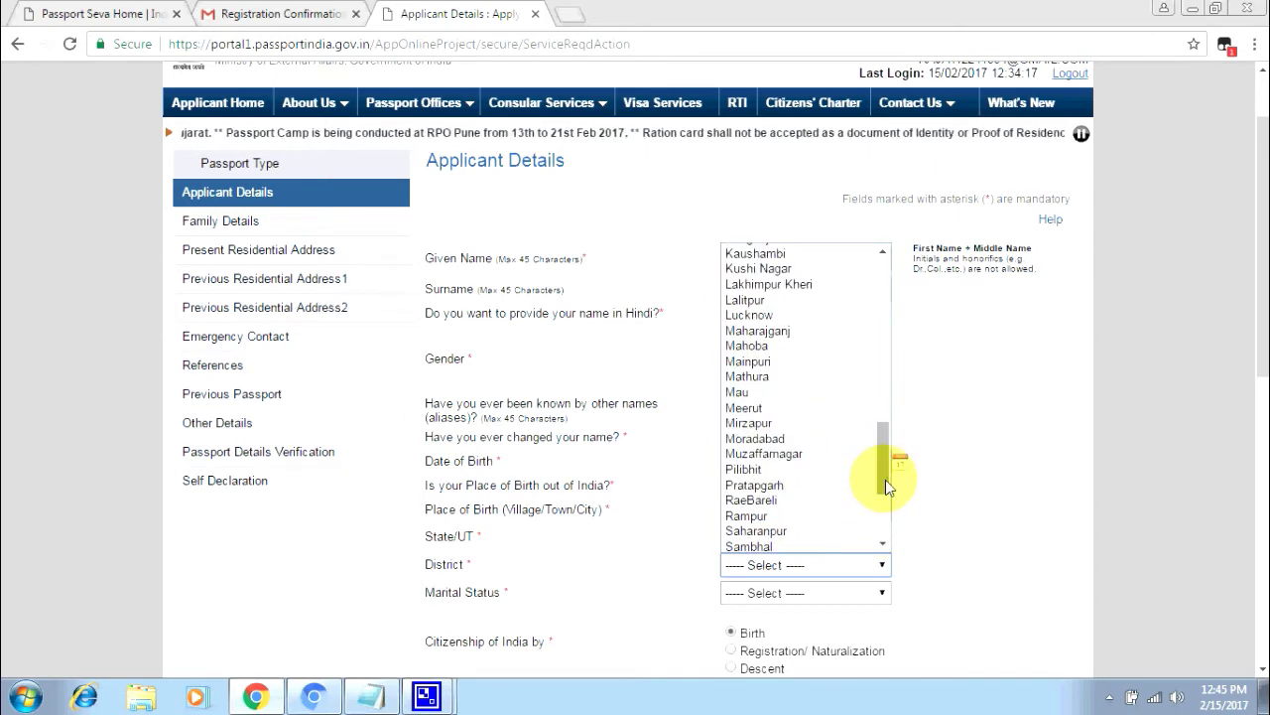
{"action": "scroll", "coordinate": [868, 477], "scroll_direction": "up", "scroll_amount": 5}
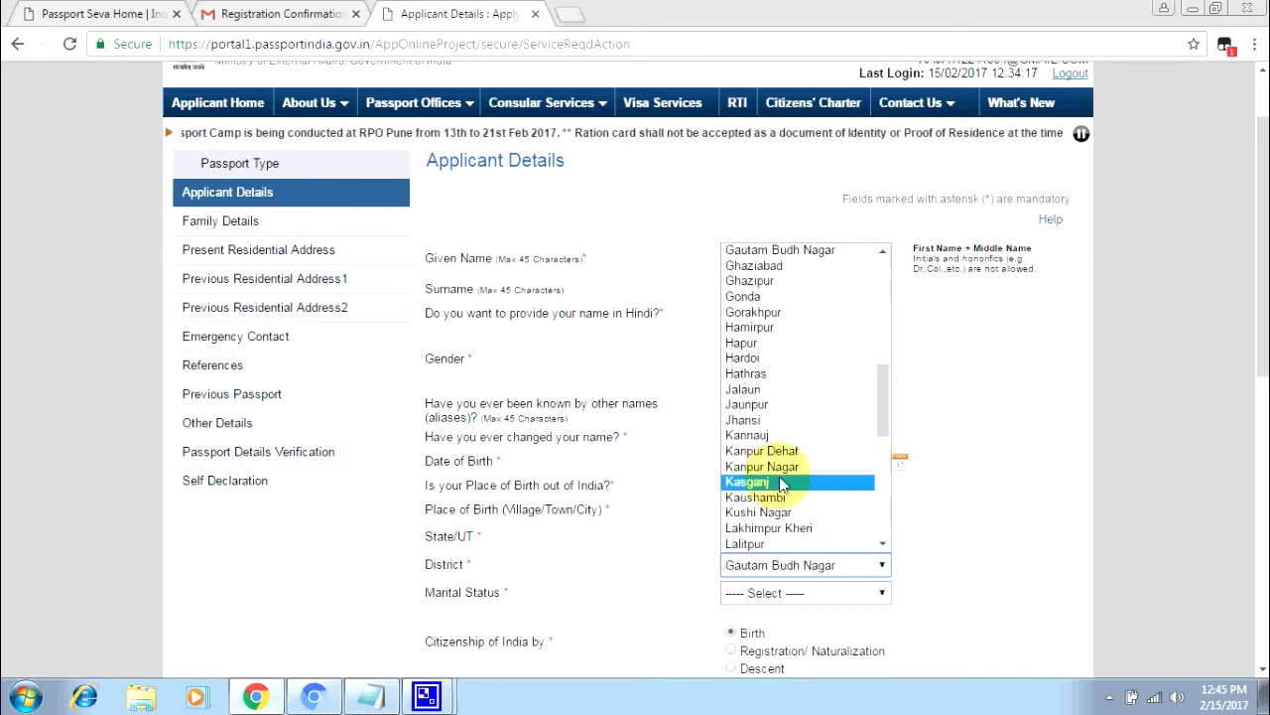
{"action": "left_click", "coordinate": [774, 266]}
- Set the marital status to Single
{"action": "left_click", "coordinate": [794, 599]}
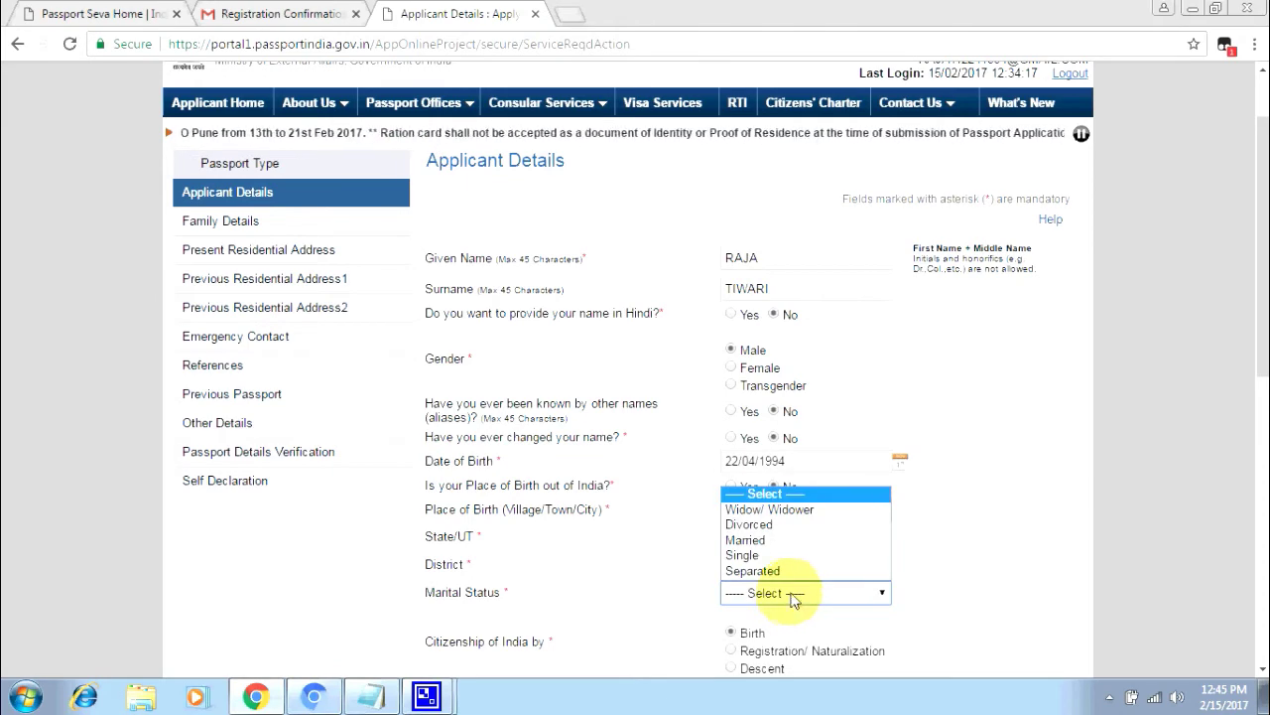
{"action": "left_click", "coordinate": [754, 555]}
{"action": "scroll", "coordinate": [757, 625], "scroll_direction": "down", "scroll_amount": 1}
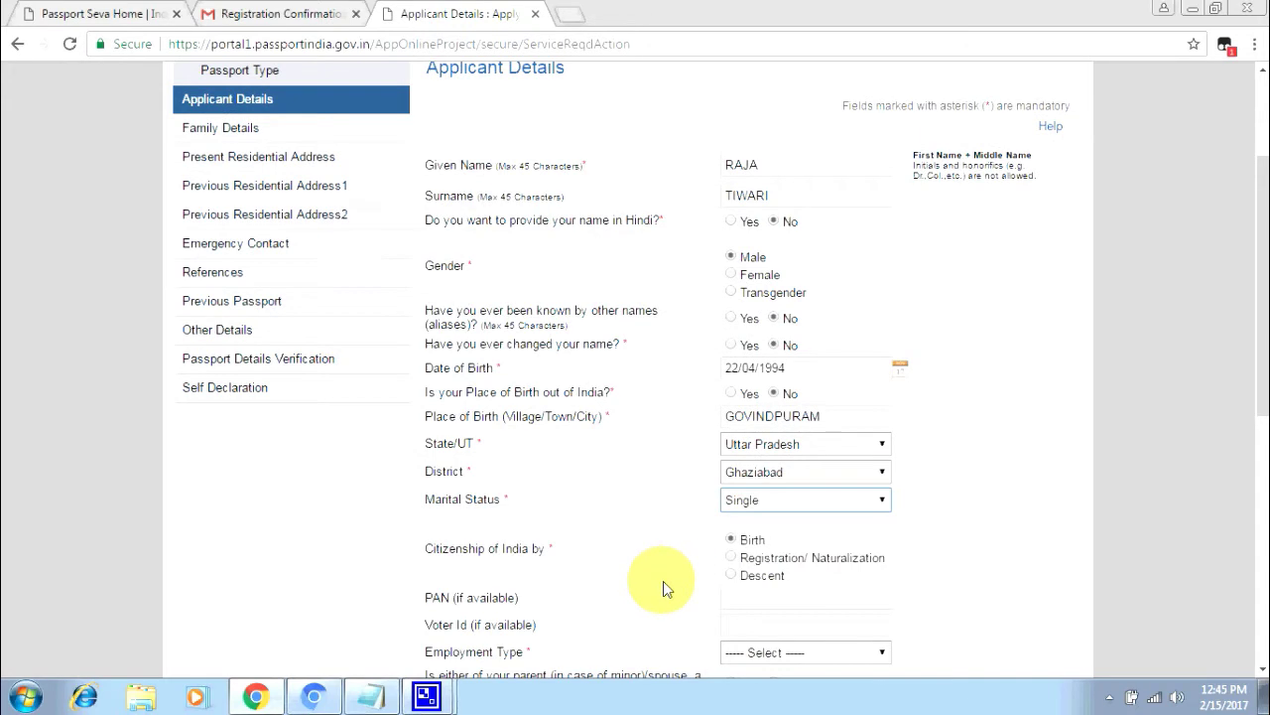
- Set the employment type to Student
{"action": "scroll", "coordinate": [663, 581], "scroll_direction": "down", "scroll_amount": 1}
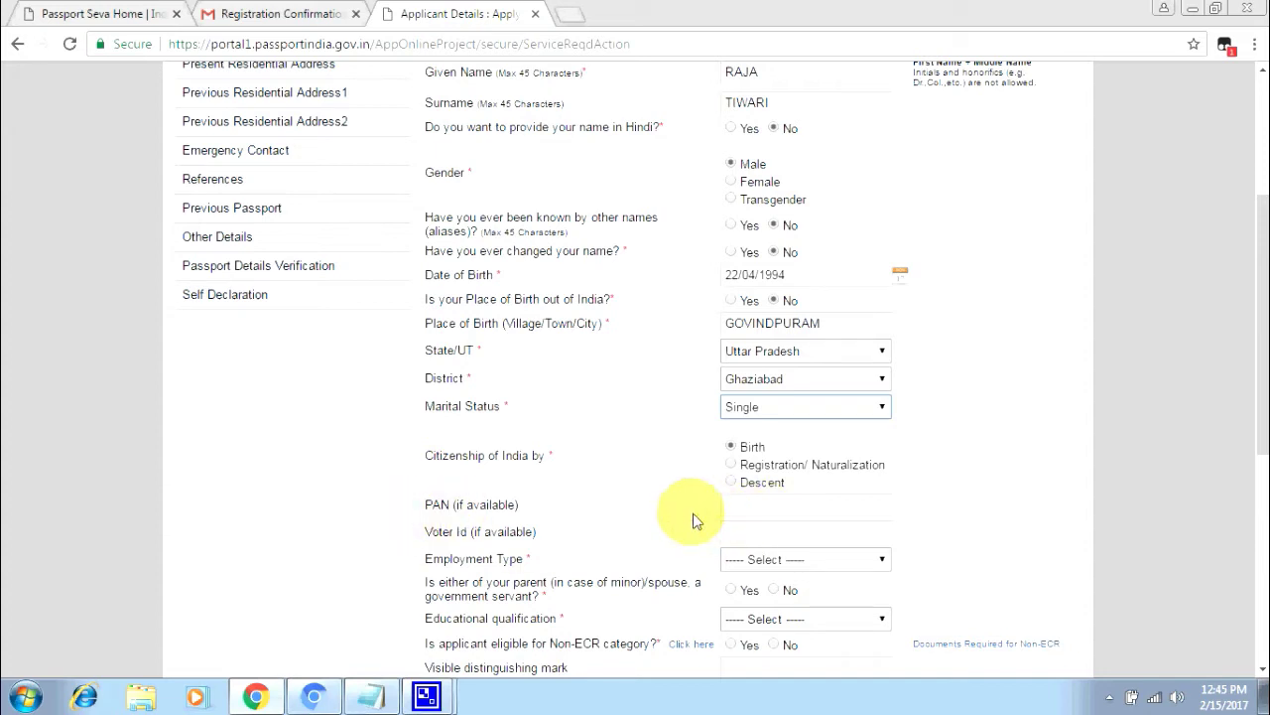
{"action": "scroll", "coordinate": [783, 541], "scroll_direction": "down", "scroll_amount": 1}
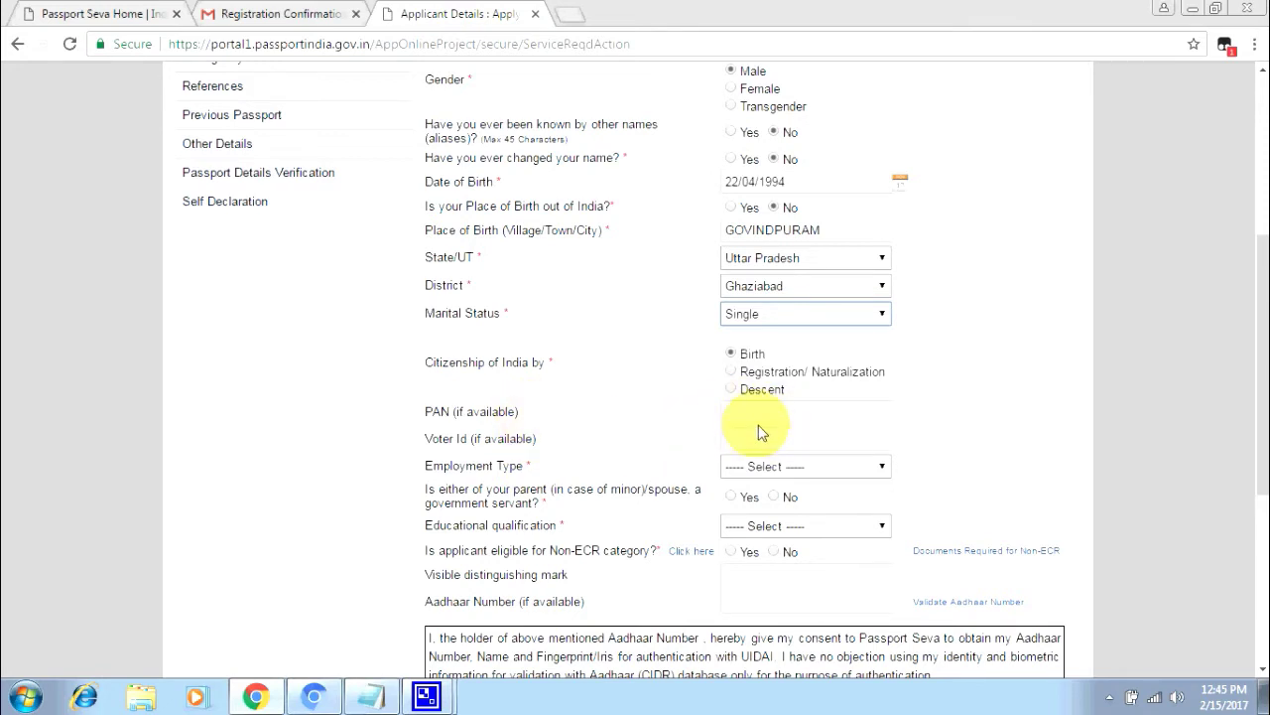
{"action": "left_click", "coordinate": [783, 470]}
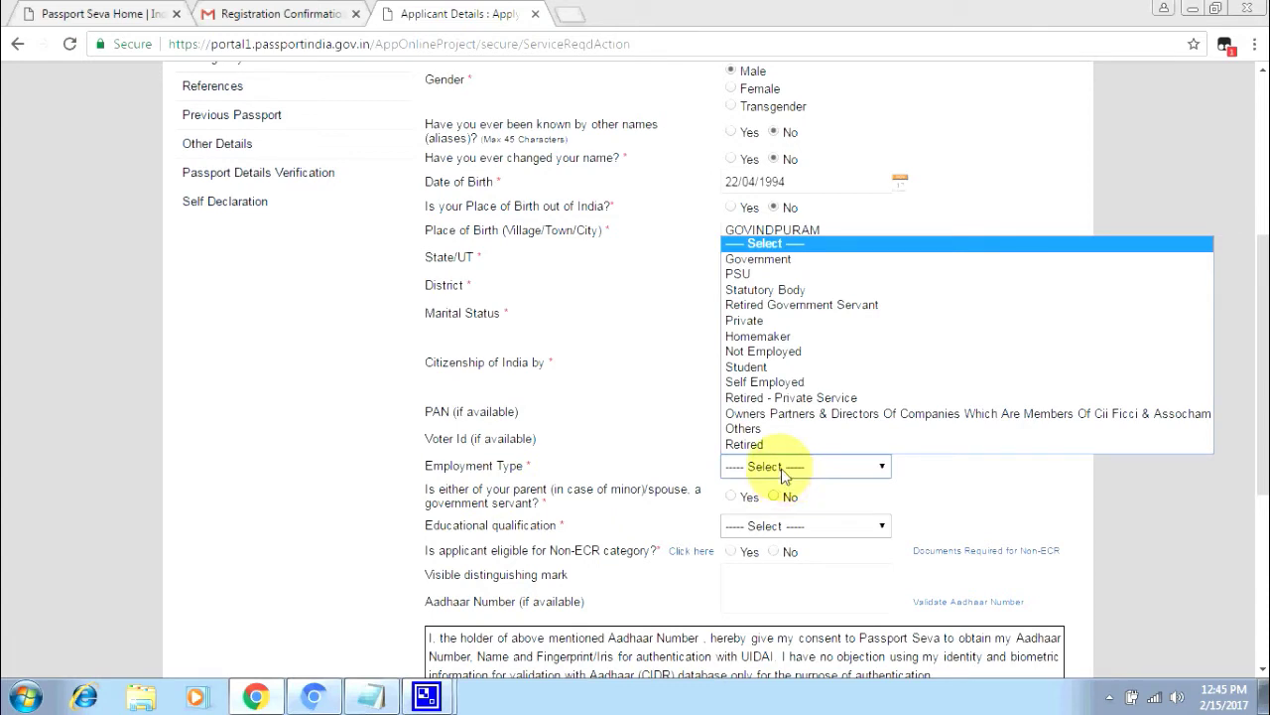
{"action": "left_click", "coordinate": [750, 366]}
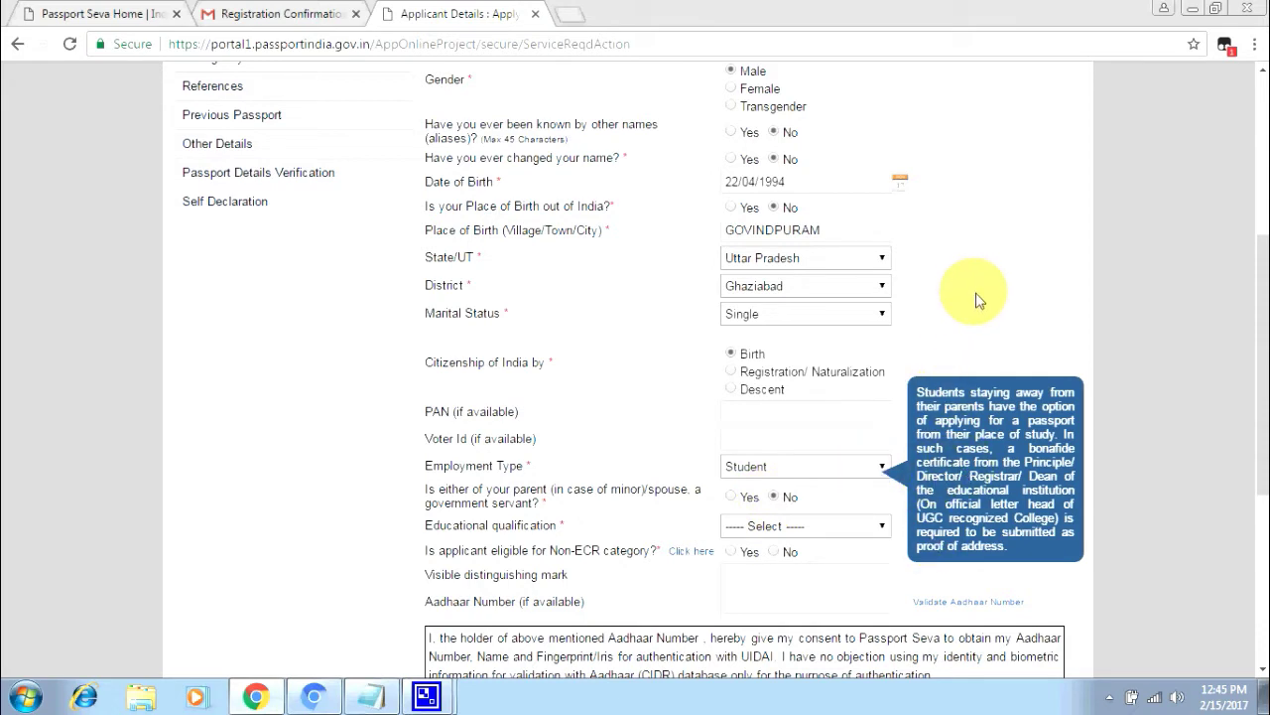
- Choose 10th Pass And Above as qualification and view the Non-ECR help
{"action": "left_click", "coordinate": [798, 524]}
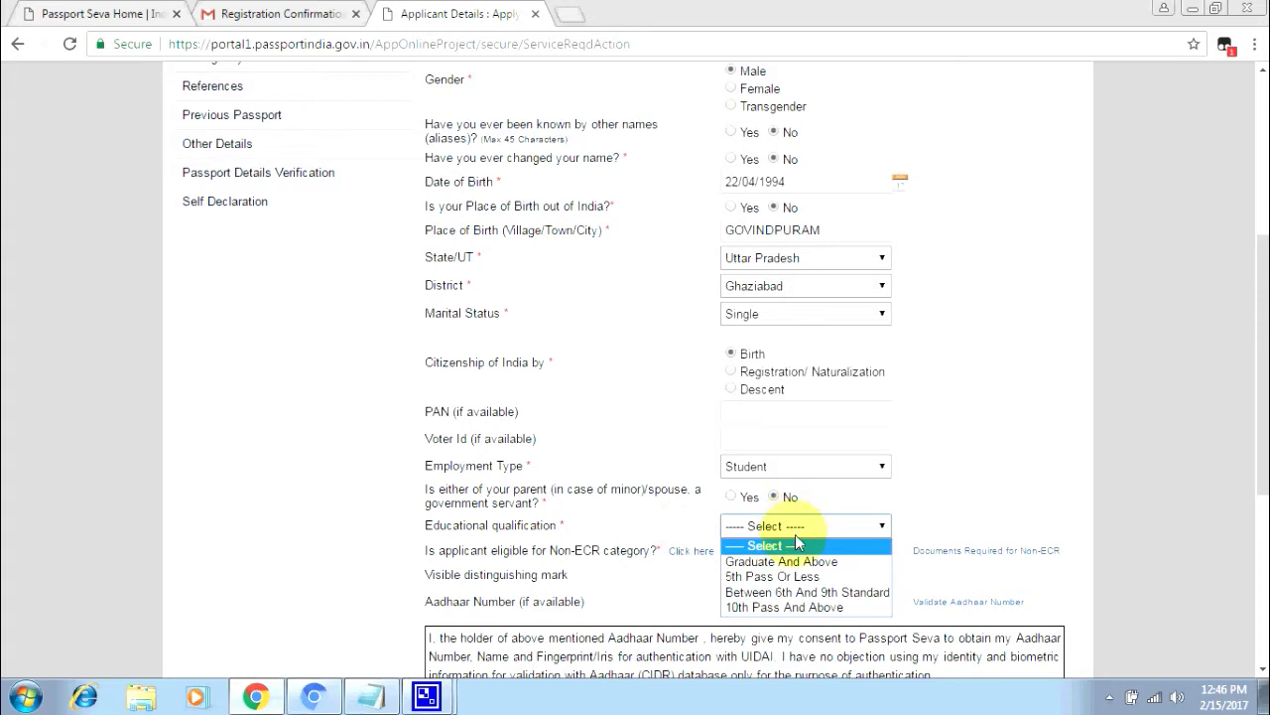
{"action": "left_click", "coordinate": [790, 607]}
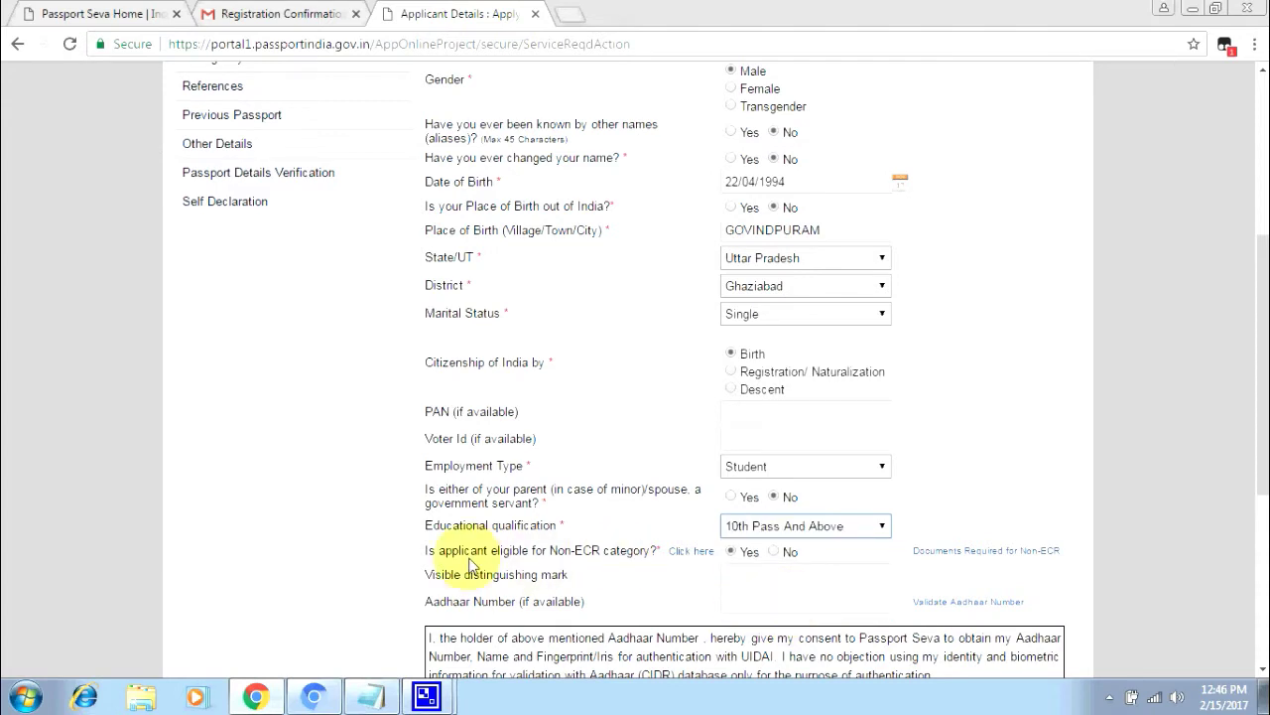
{"action": "left_click", "coordinate": [684, 554]}
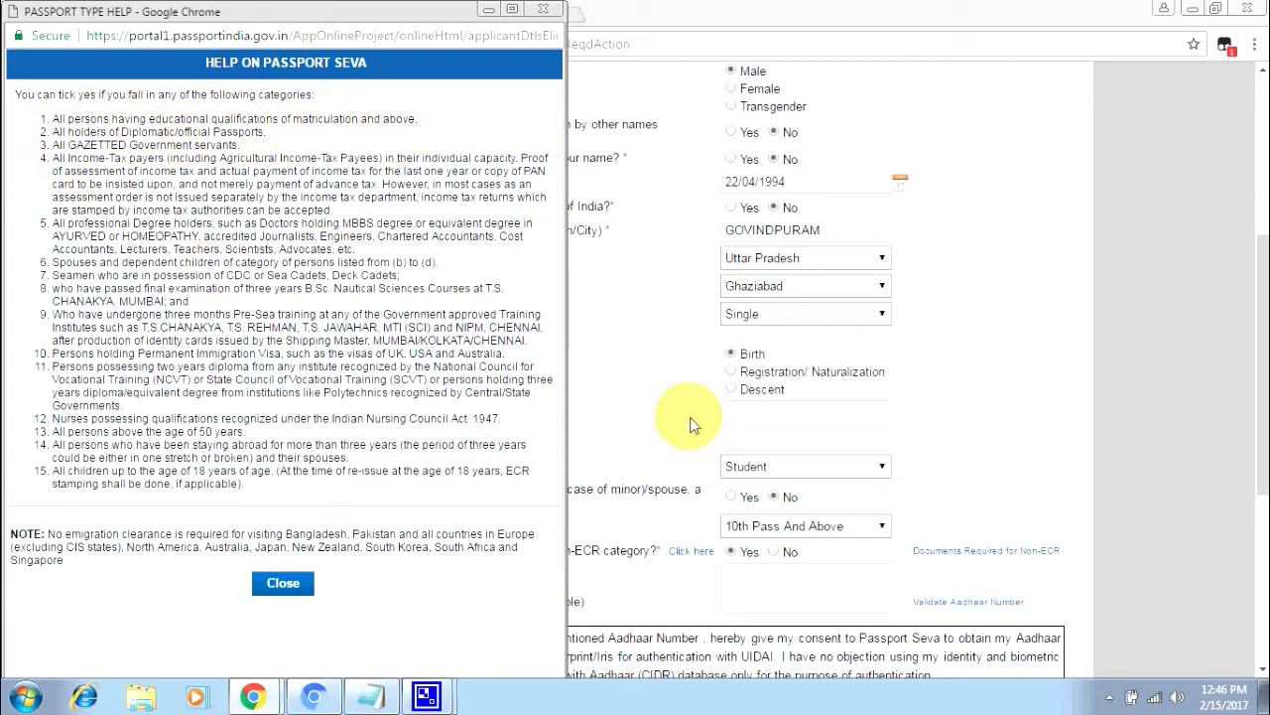
{"action": "left_click", "coordinate": [283, 582]}
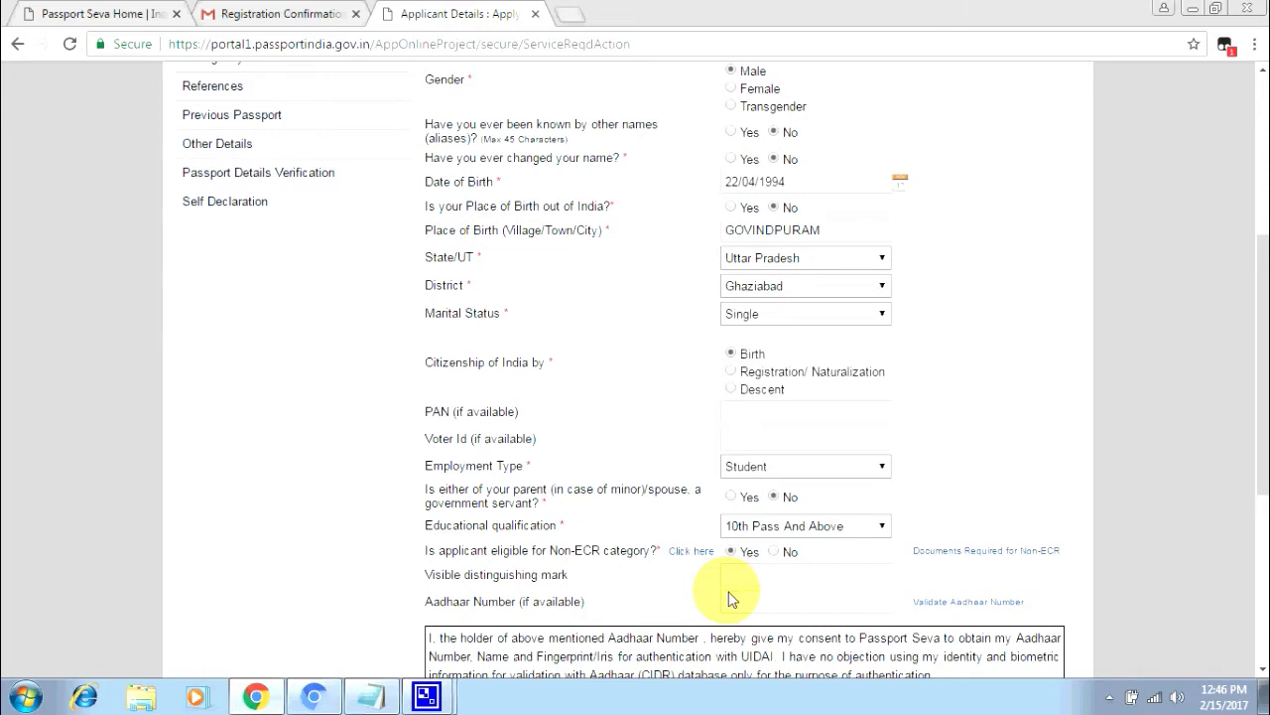
- Agree to Aadhaar consent, save the applicant details, and tick the consent again
{"action": "scroll", "coordinate": [730, 599], "scroll_direction": "down", "scroll_amount": 2}
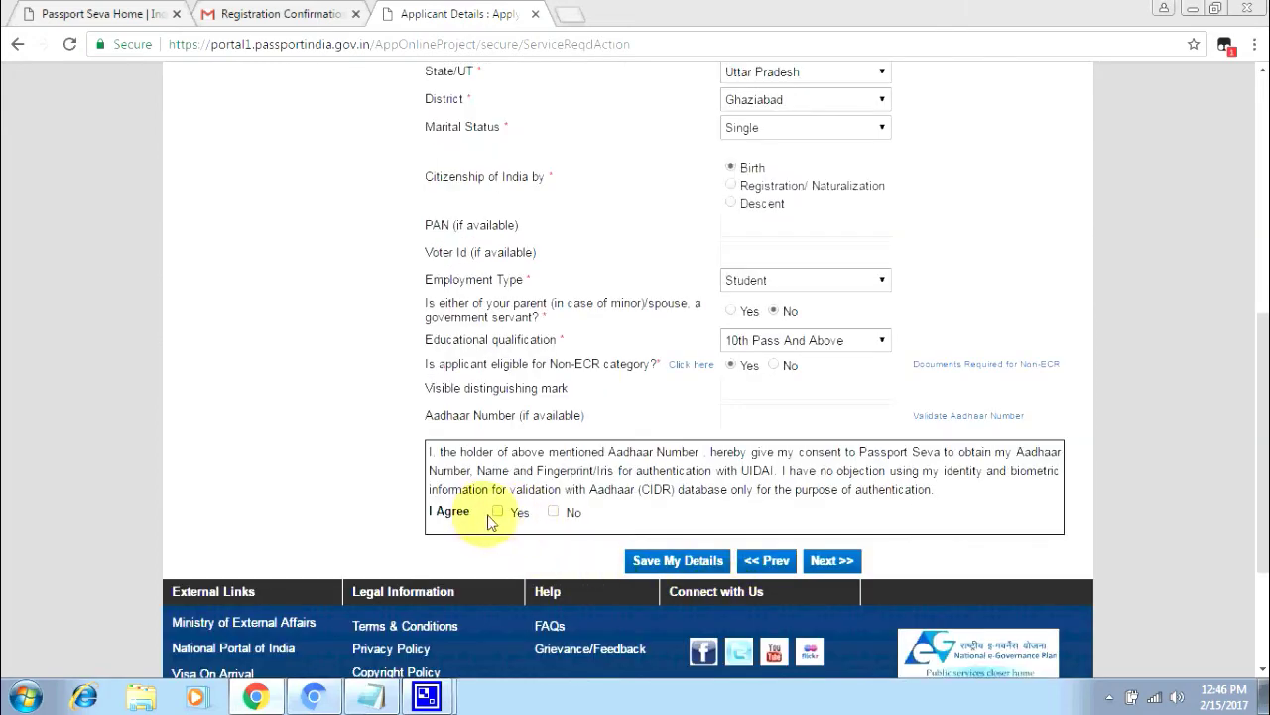
{"action": "left_click", "coordinate": [499, 514]}
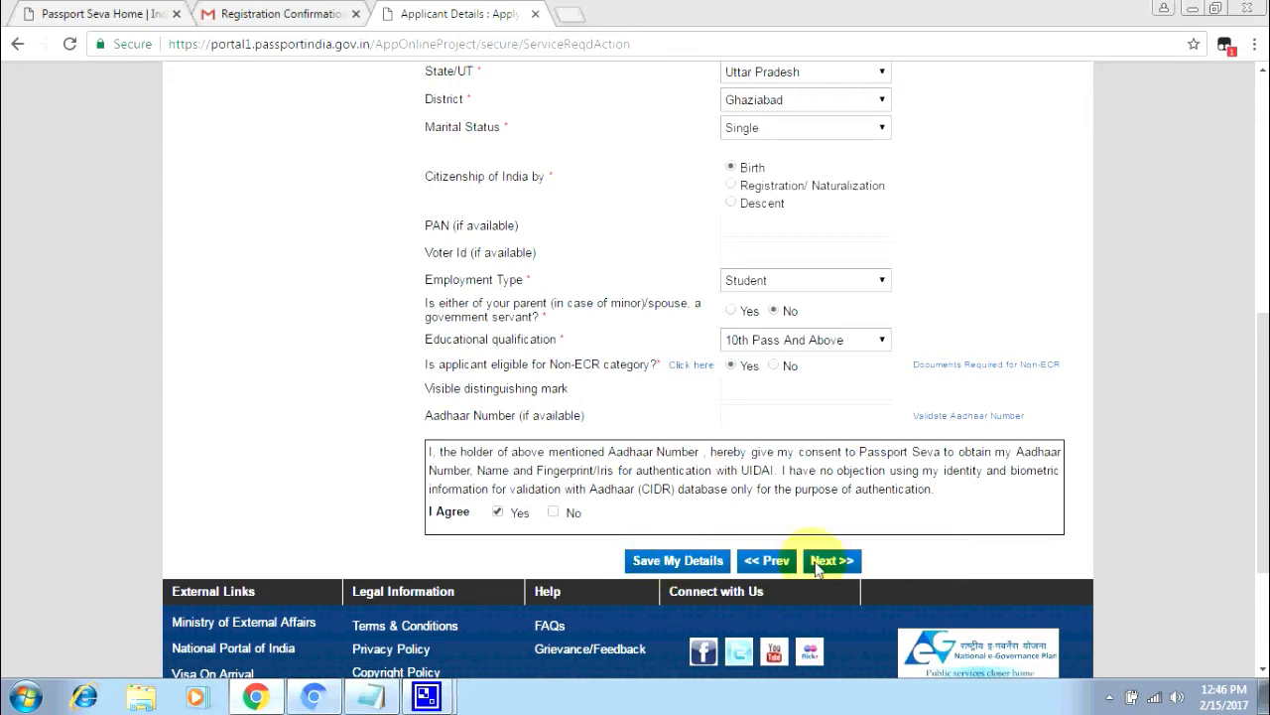
{"action": "left_click", "coordinate": [684, 562]}
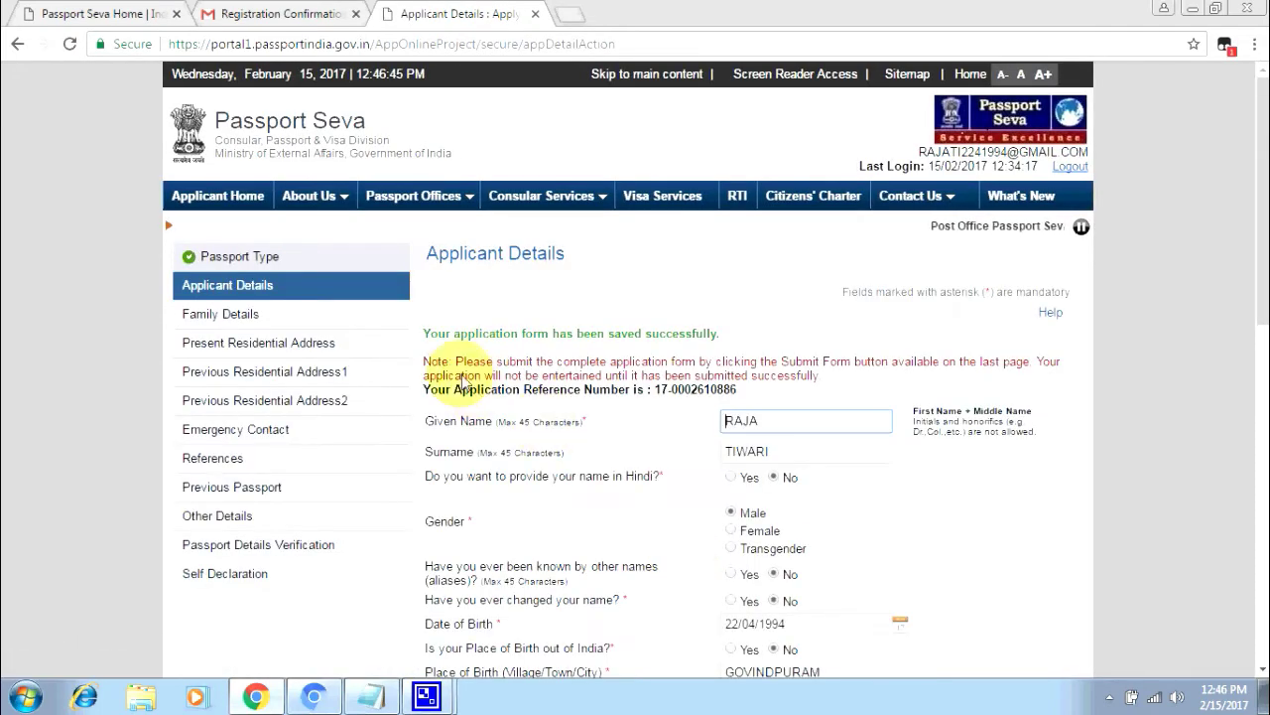
{"action": "scroll", "coordinate": [718, 532], "scroll_direction": "down", "scroll_amount": 3}
{"action": "scroll", "coordinate": [718, 532], "scroll_direction": "down", "scroll_amount": 5}
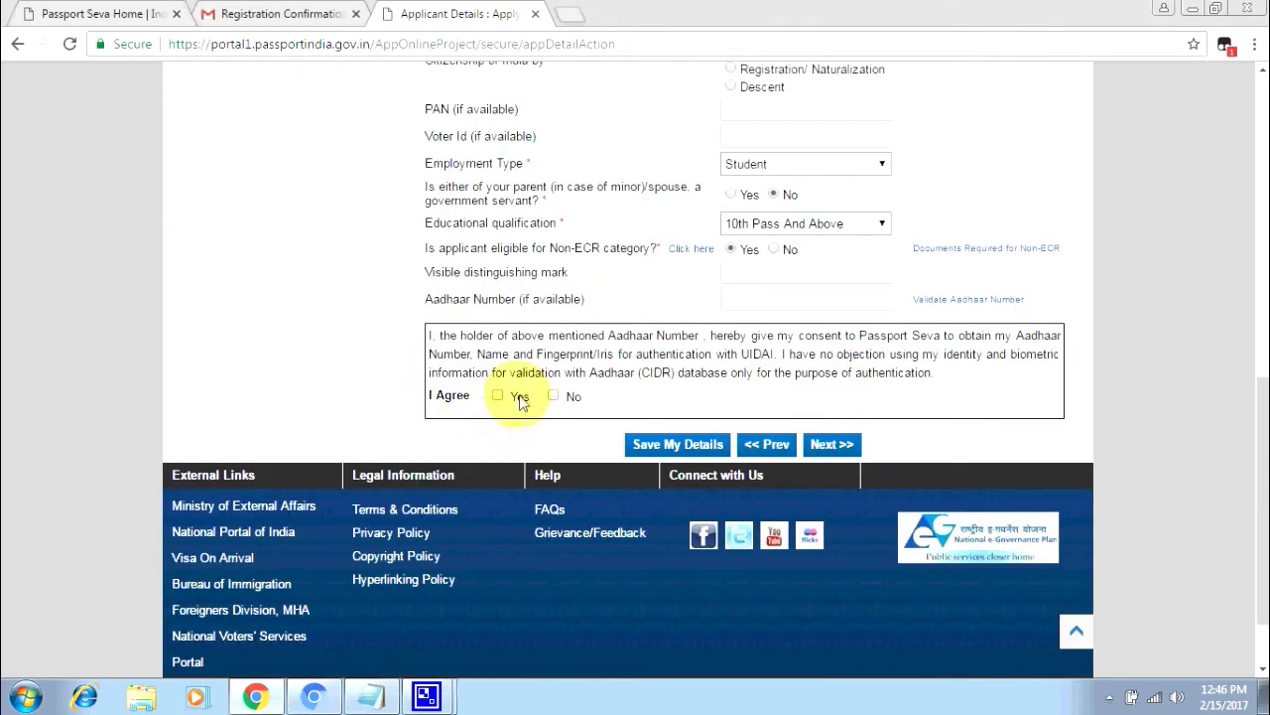
{"action": "left_click", "coordinate": [497, 395]}
{"action": "scroll", "coordinate": [640, 362], "scroll_direction": "up", "scroll_amount": 3}
{"action": "scroll", "coordinate": [644, 360], "scroll_direction": "up", "scroll_amount": 2}
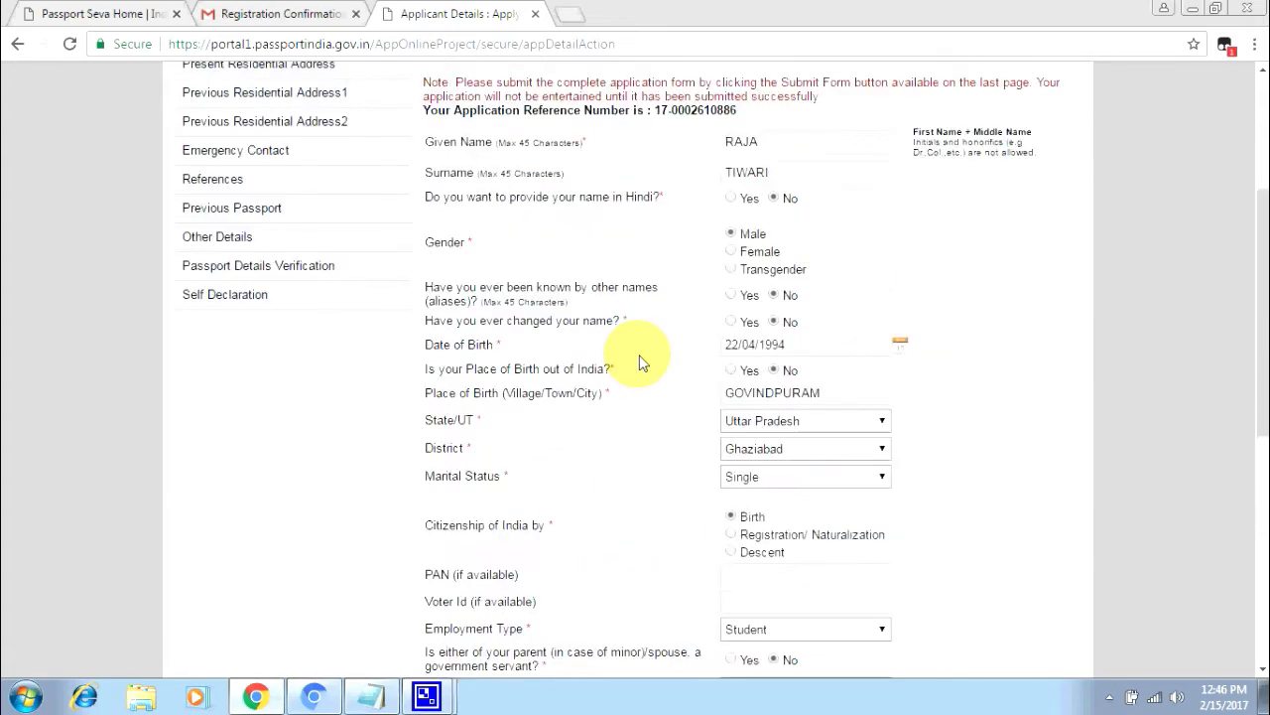
{"action": "scroll", "coordinate": [645, 360], "scroll_direction": "down", "scroll_amount": 5}
- Dismiss the missing-Aadhaar alert and block further dialogs from the page
{"action": "left_click", "coordinate": [832, 446]}
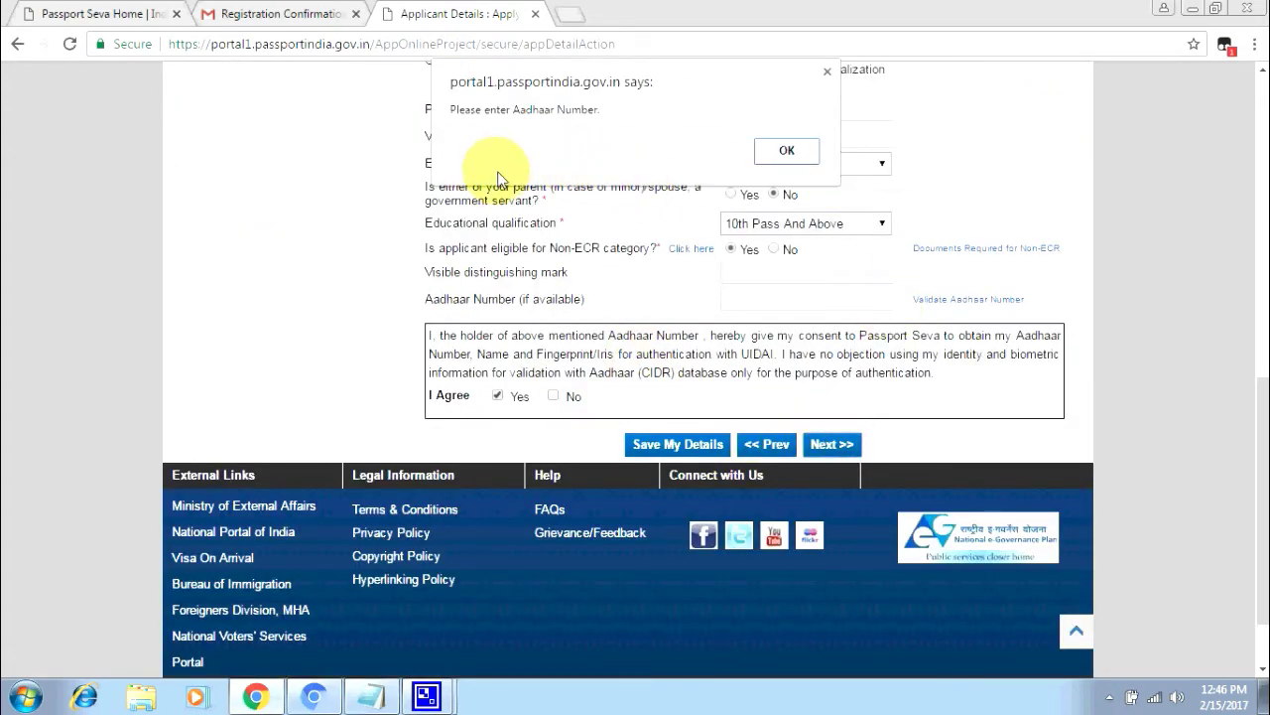
{"action": "left_click", "coordinate": [782, 149]}
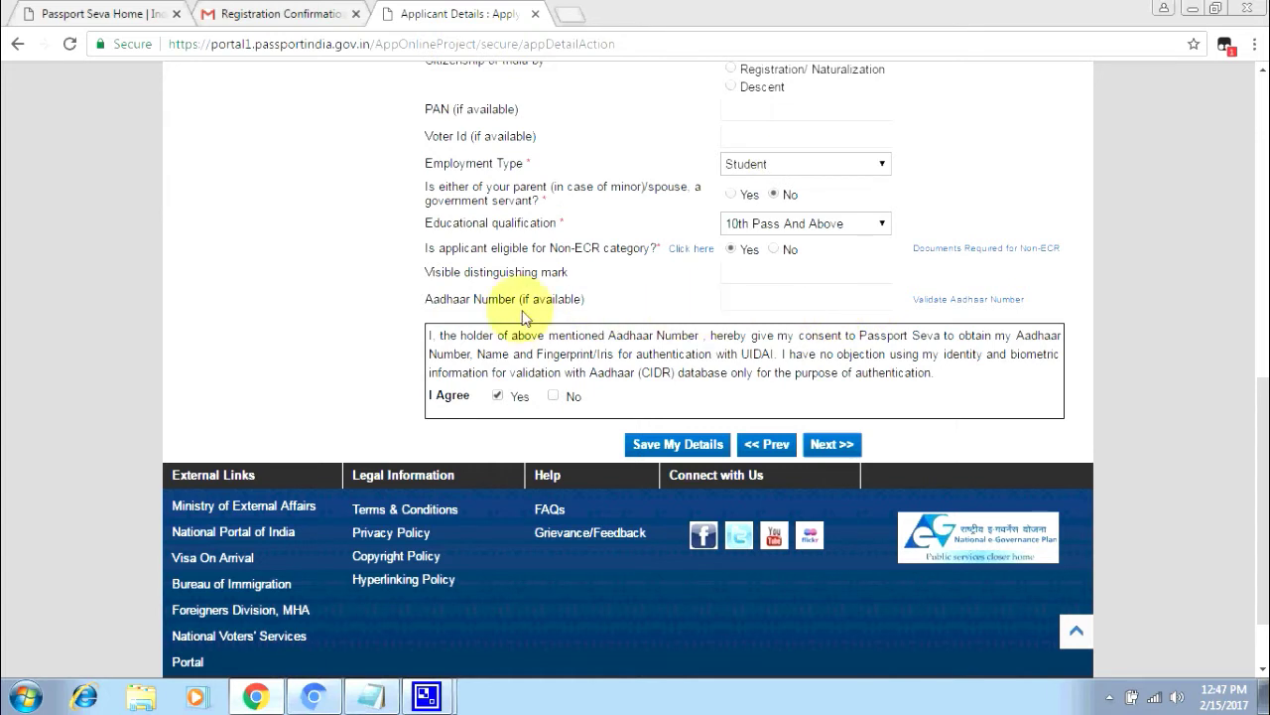
{"action": "left_click", "coordinate": [835, 446]}
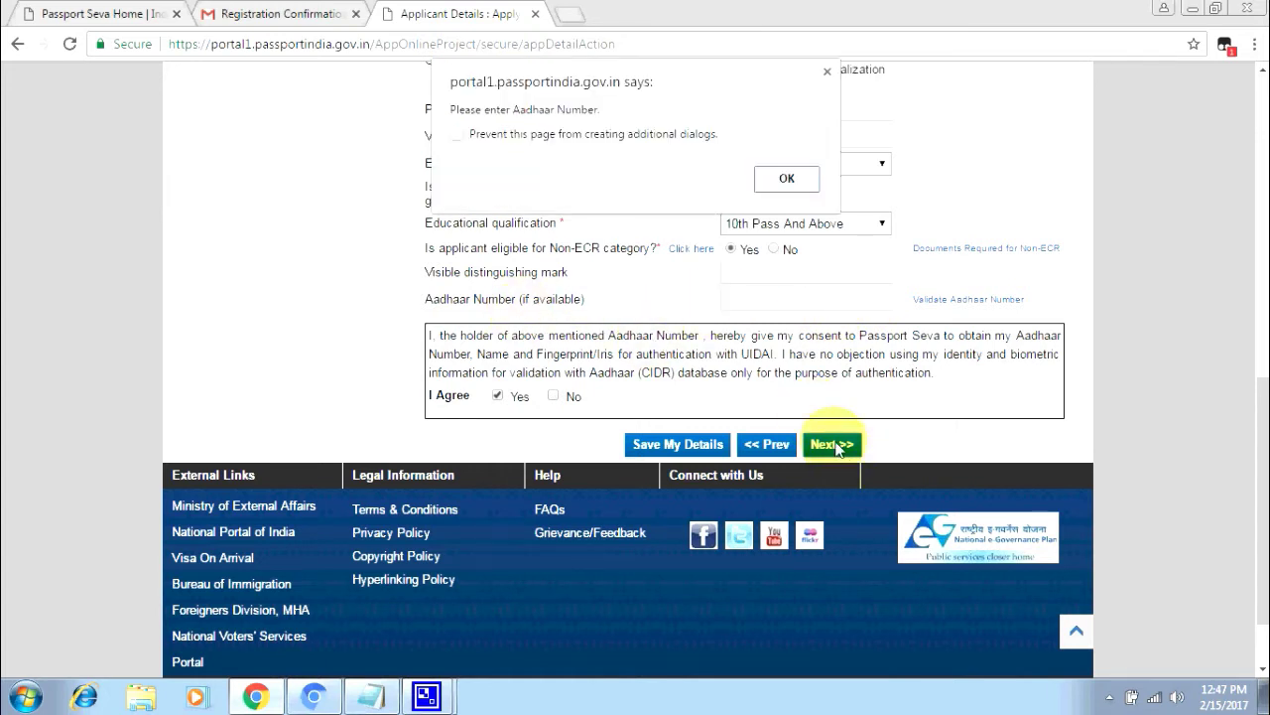
{"action": "left_click", "coordinate": [472, 139]}
{"action": "left_click", "coordinate": [787, 177]}
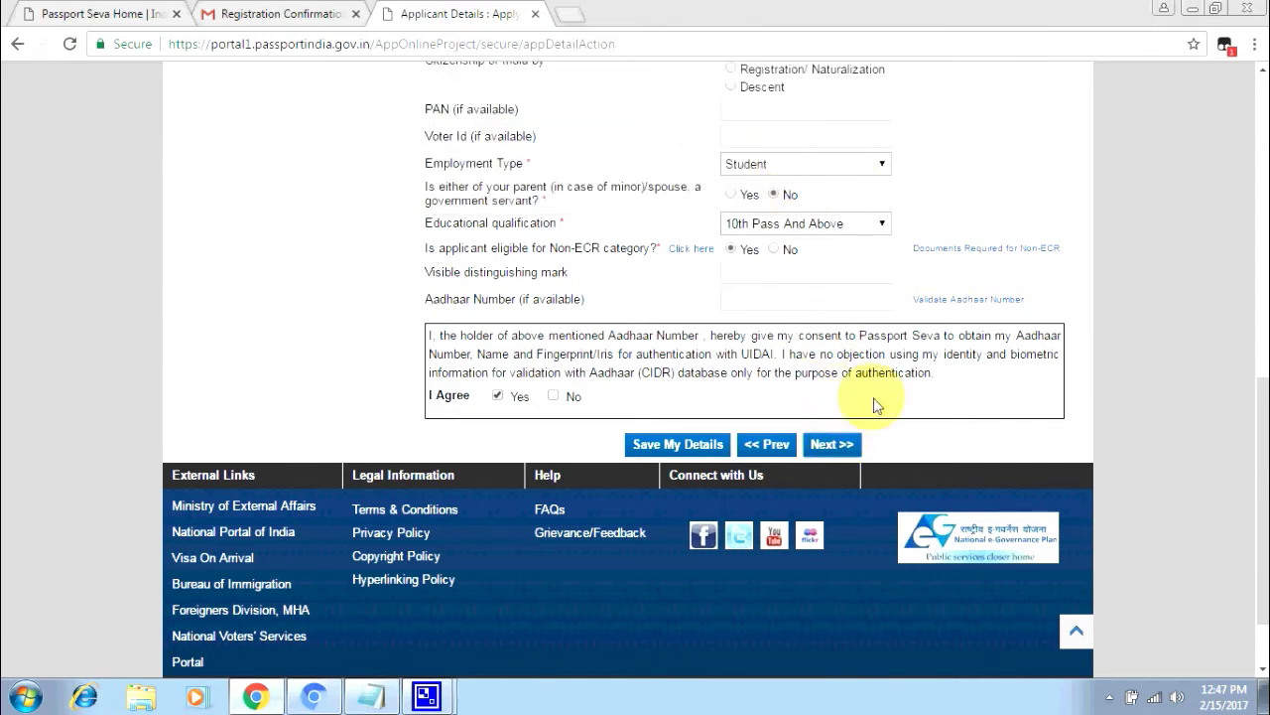
{"action": "scroll", "coordinate": [898, 358], "scroll_direction": "up", "scroll_amount": 4}
{"action": "scroll", "coordinate": [899, 356], "scroll_direction": "up", "scroll_amount": 4}
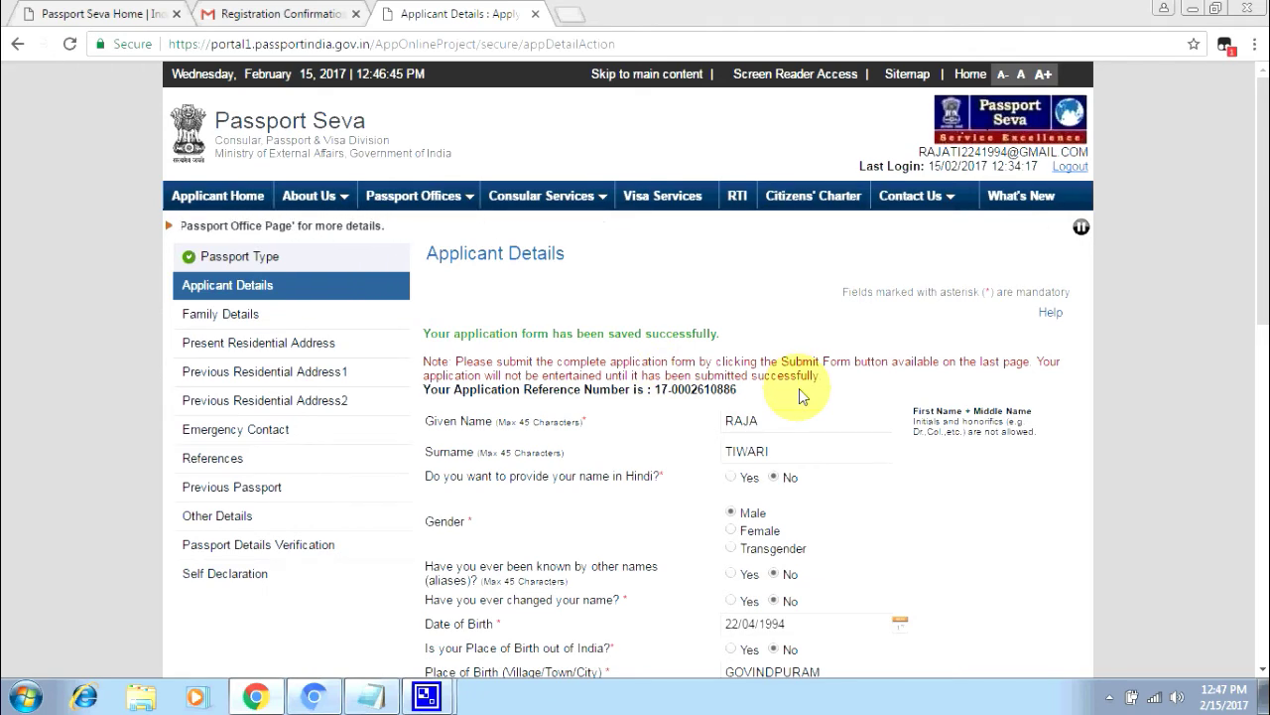
{"action": "scroll", "coordinate": [799, 388], "scroll_direction": "down", "scroll_amount": 4}
{"action": "scroll", "coordinate": [802, 393], "scroll_direction": "down", "scroll_amount": 4}
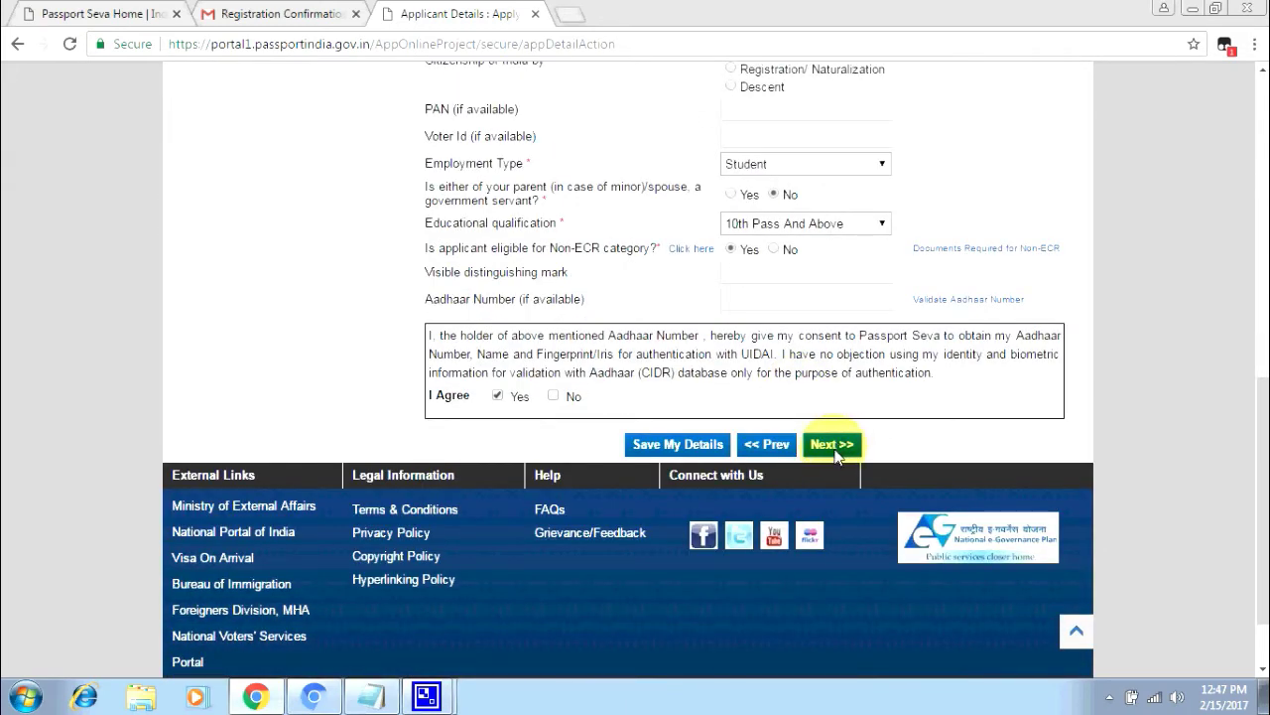
- Re-save the applicant details and proceed to the Family Details form
{"action": "left_click", "coordinate": [827, 448]}
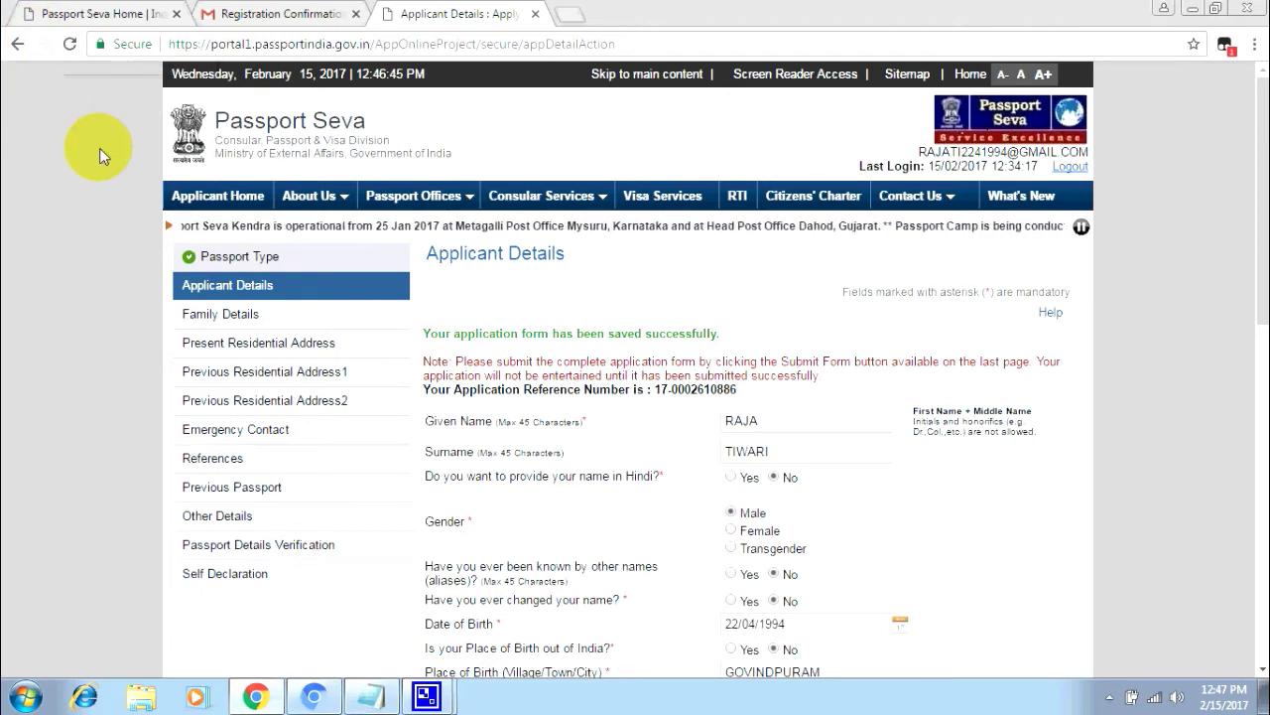
{"action": "scroll", "coordinate": [131, 227], "scroll_direction": "down", "scroll_amount": 2}
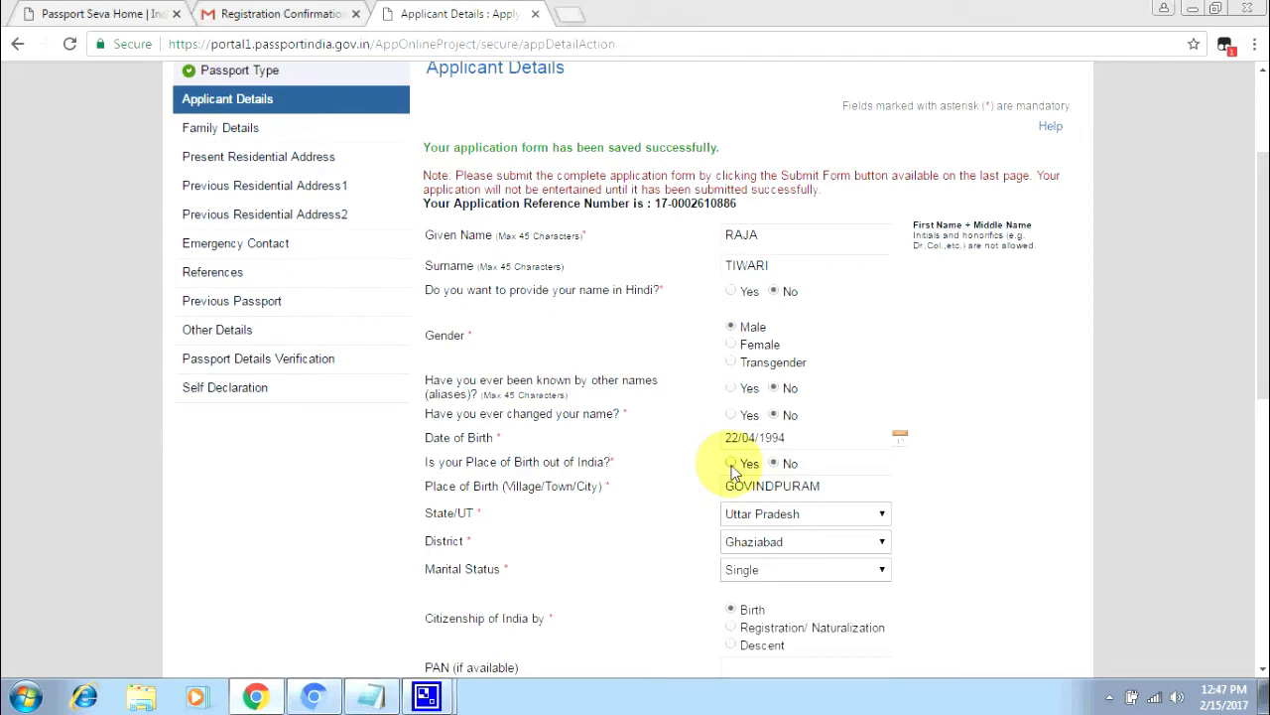
{"action": "scroll", "coordinate": [768, 495], "scroll_direction": "down", "scroll_amount": 1}
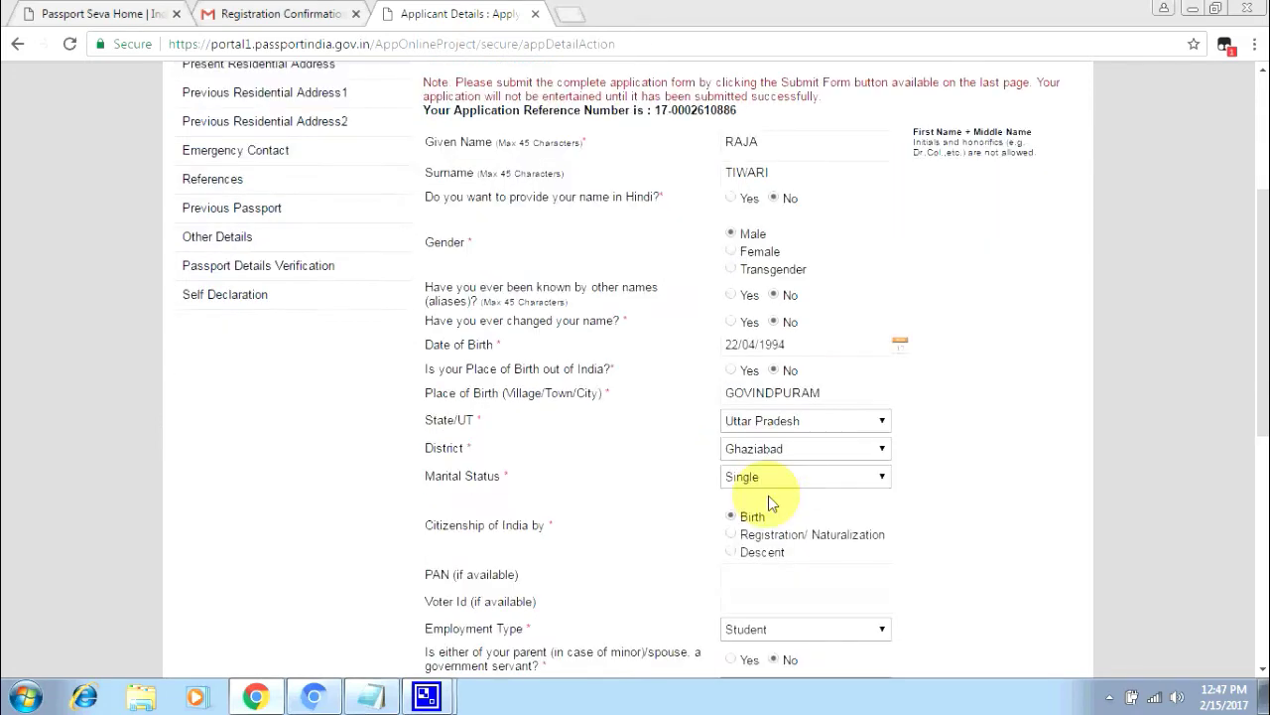
{"action": "scroll", "coordinate": [765, 516], "scroll_direction": "down", "scroll_amount": 5}
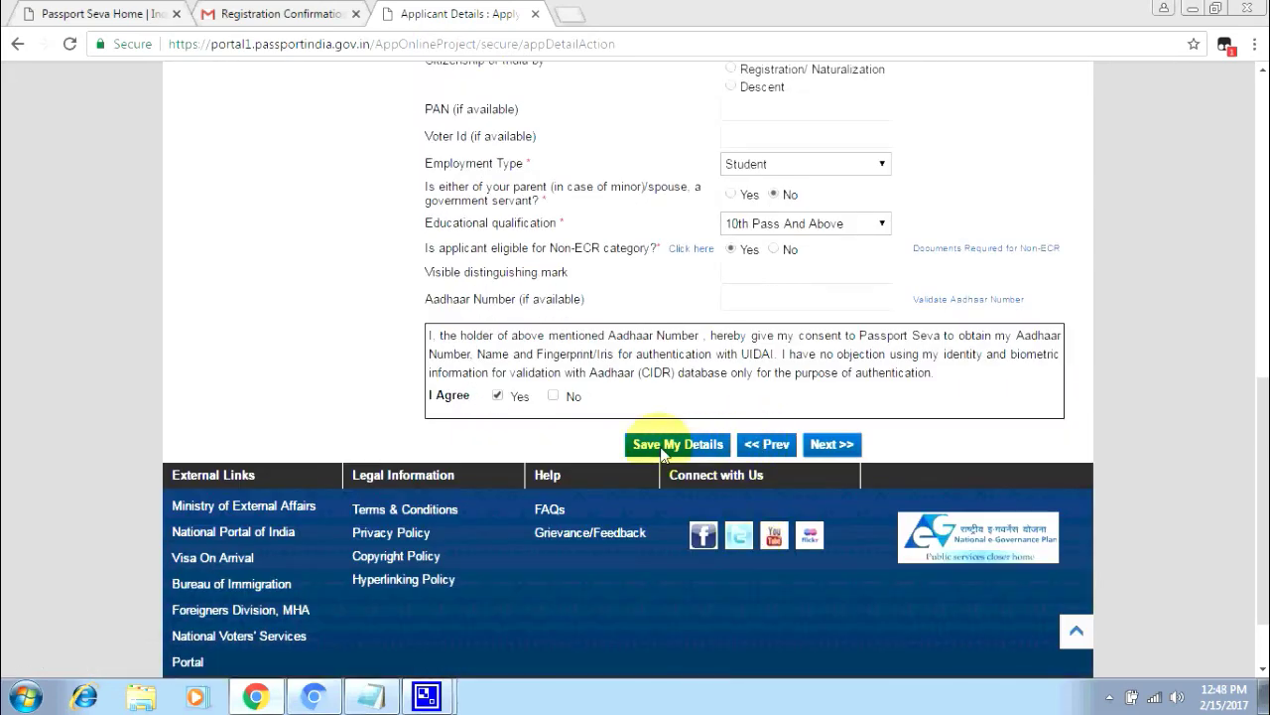
{"action": "left_click", "coordinate": [662, 448]}
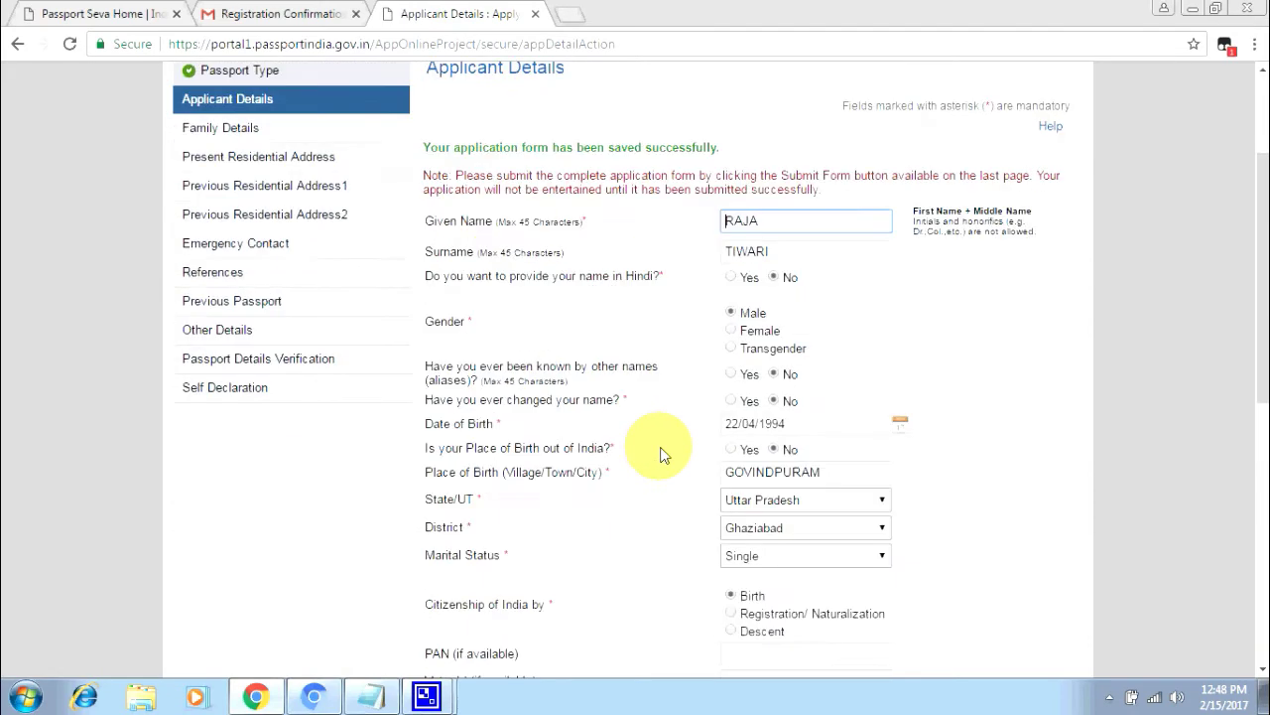
{"action": "scroll", "coordinate": [660, 452], "scroll_direction": "down", "scroll_amount": 4}
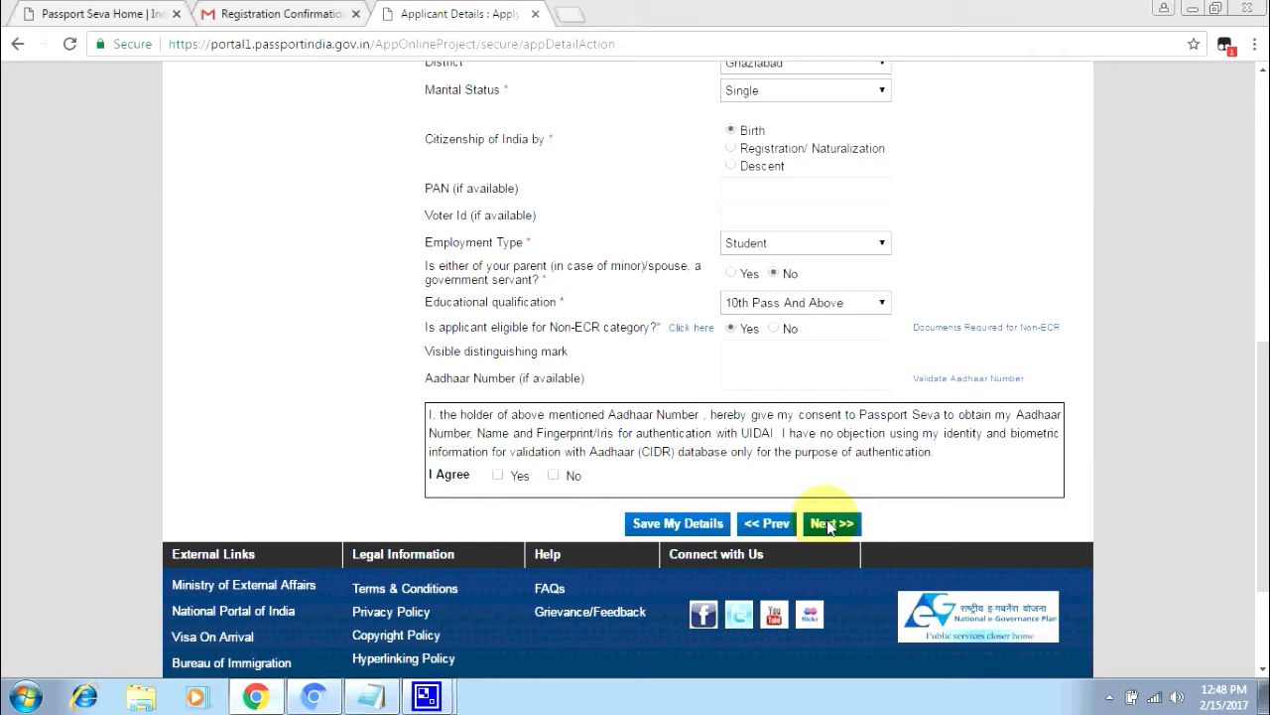
{"action": "left_click", "coordinate": [827, 519]}
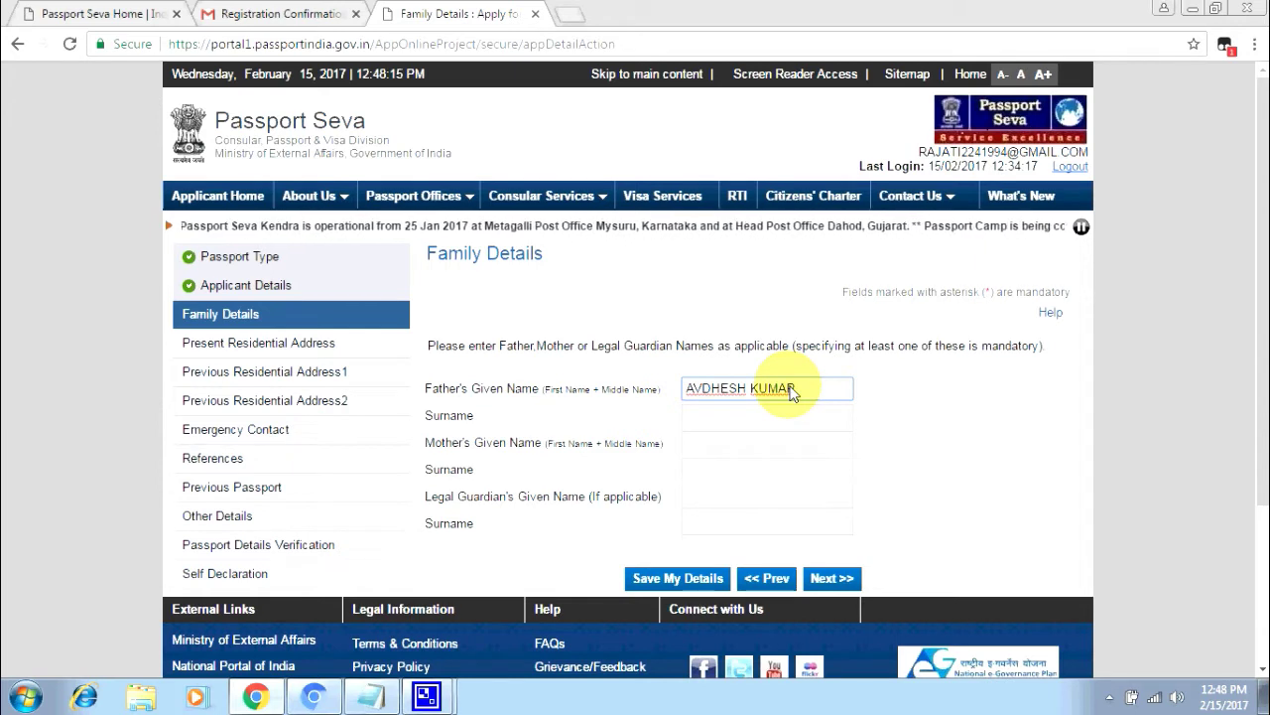
- Enter the father's given name and surname and the mother's given name
{"action": "key", "text": "BackSpace"}
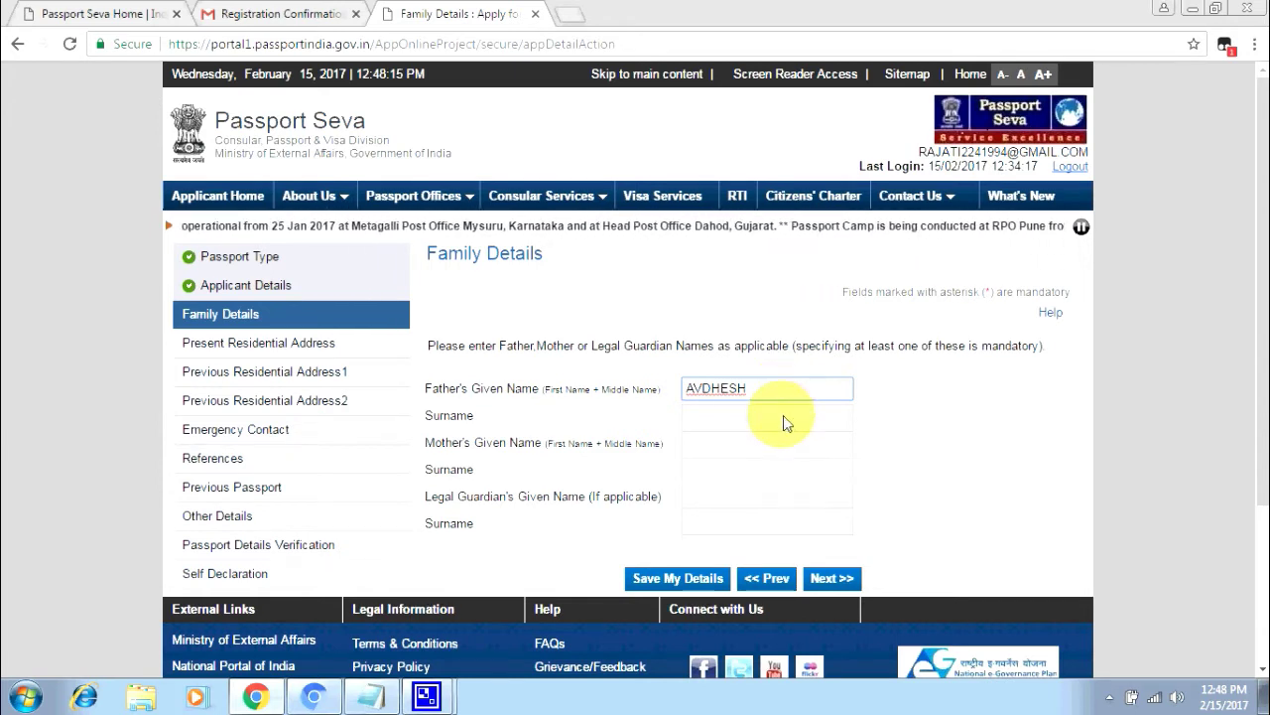
{"action": "left_click", "coordinate": [783, 415]}
{"action": "type", "text": "KUMAR"}
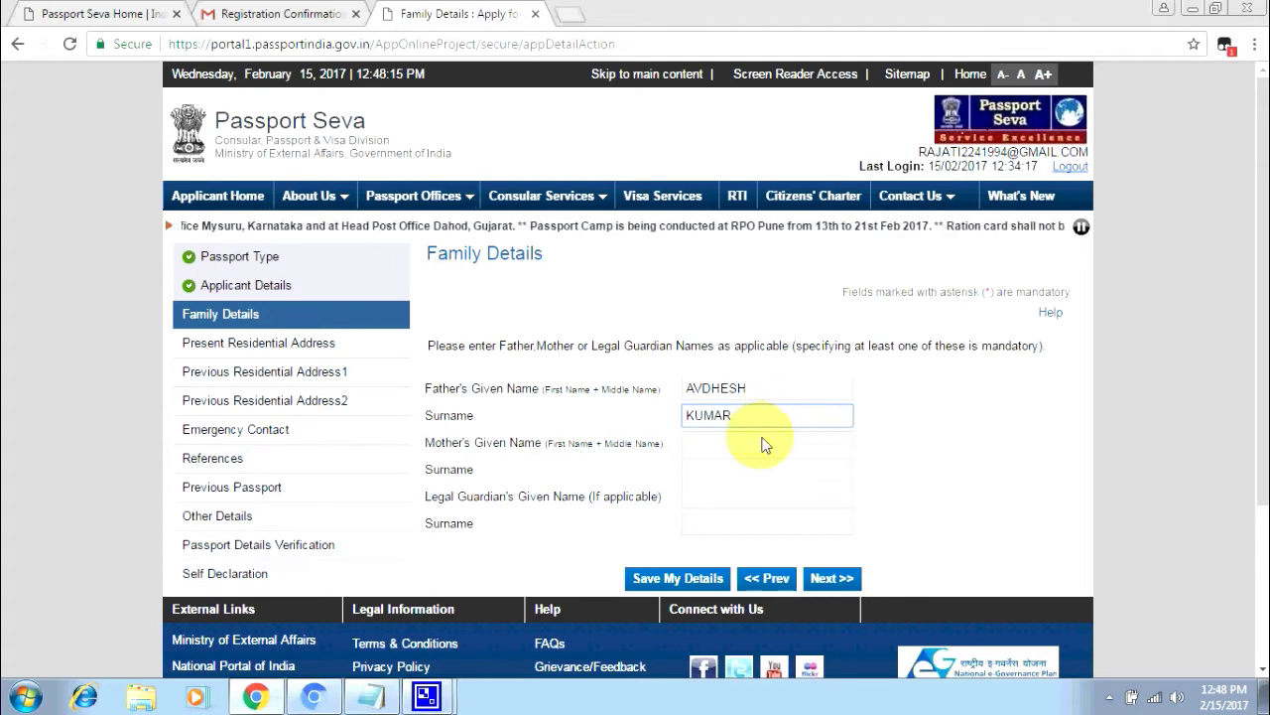
{"action": "left_click", "coordinate": [761, 447]}
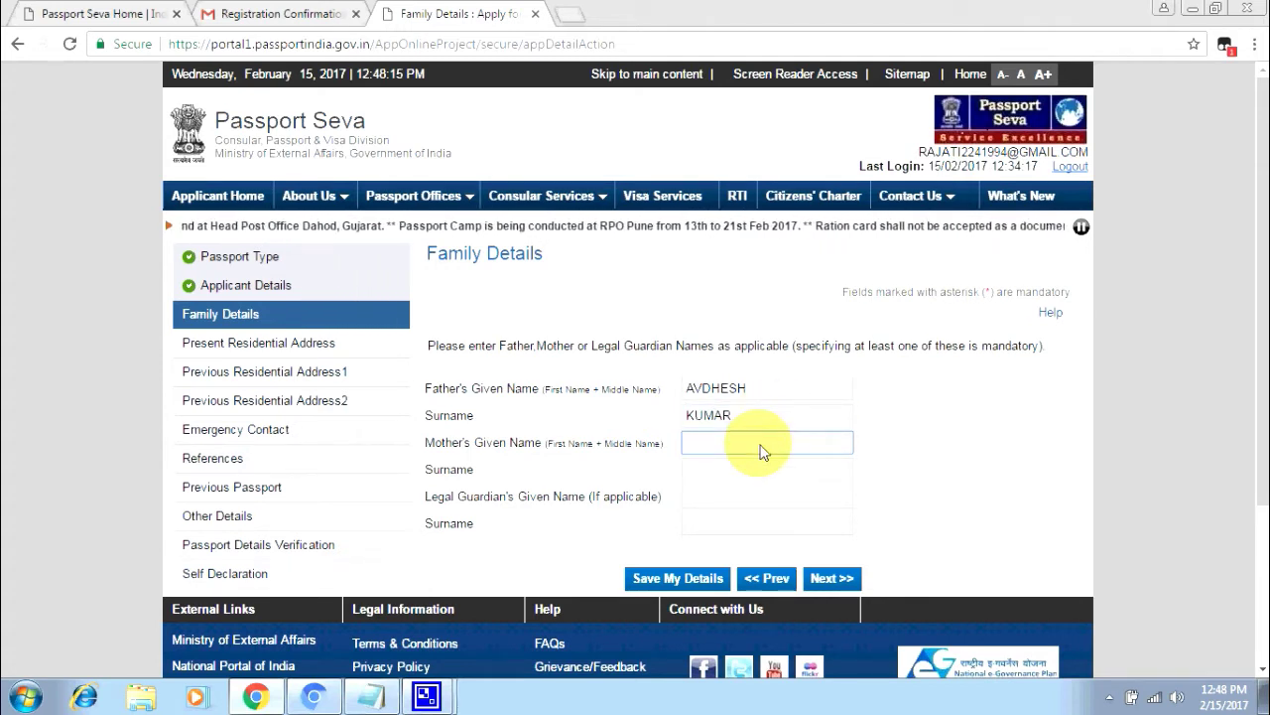
{"action": "type", "text": "KARLAWATI"}
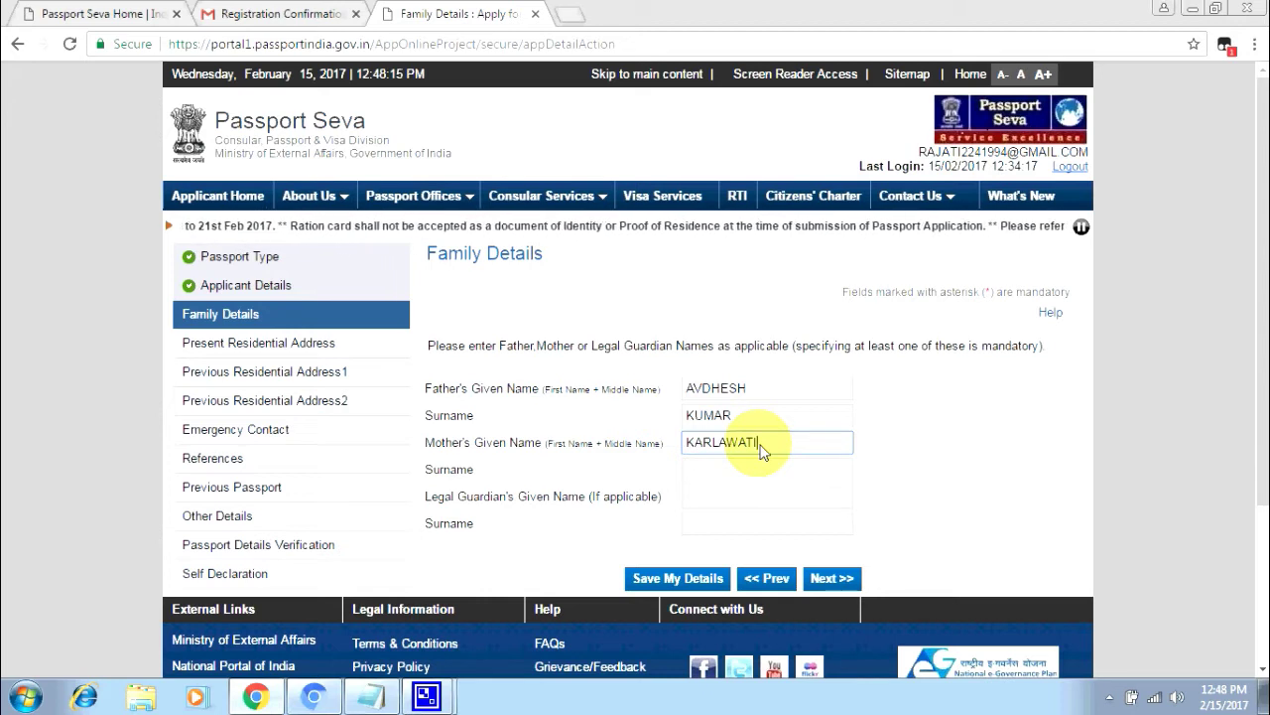
- Enter the legal guardian's given name and surname, save the family details, and continue
{"action": "left_click", "coordinate": [722, 506]}
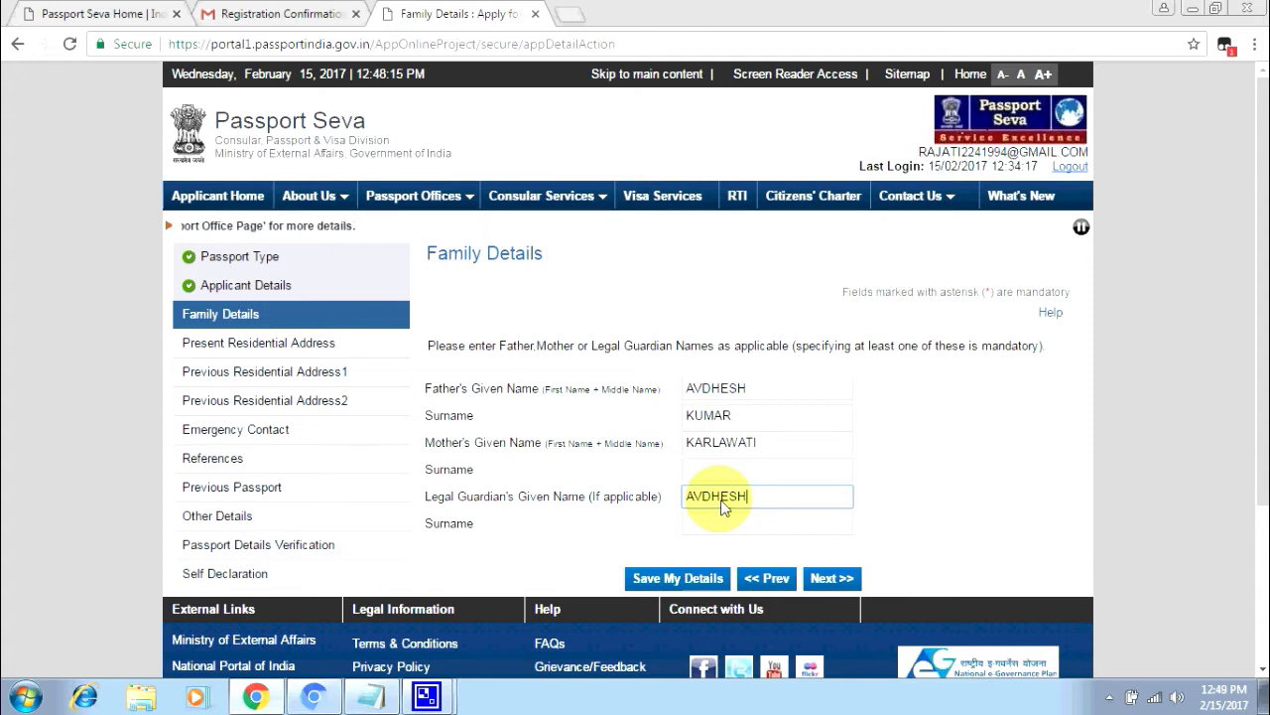
{"action": "key", "text": "Tab"}
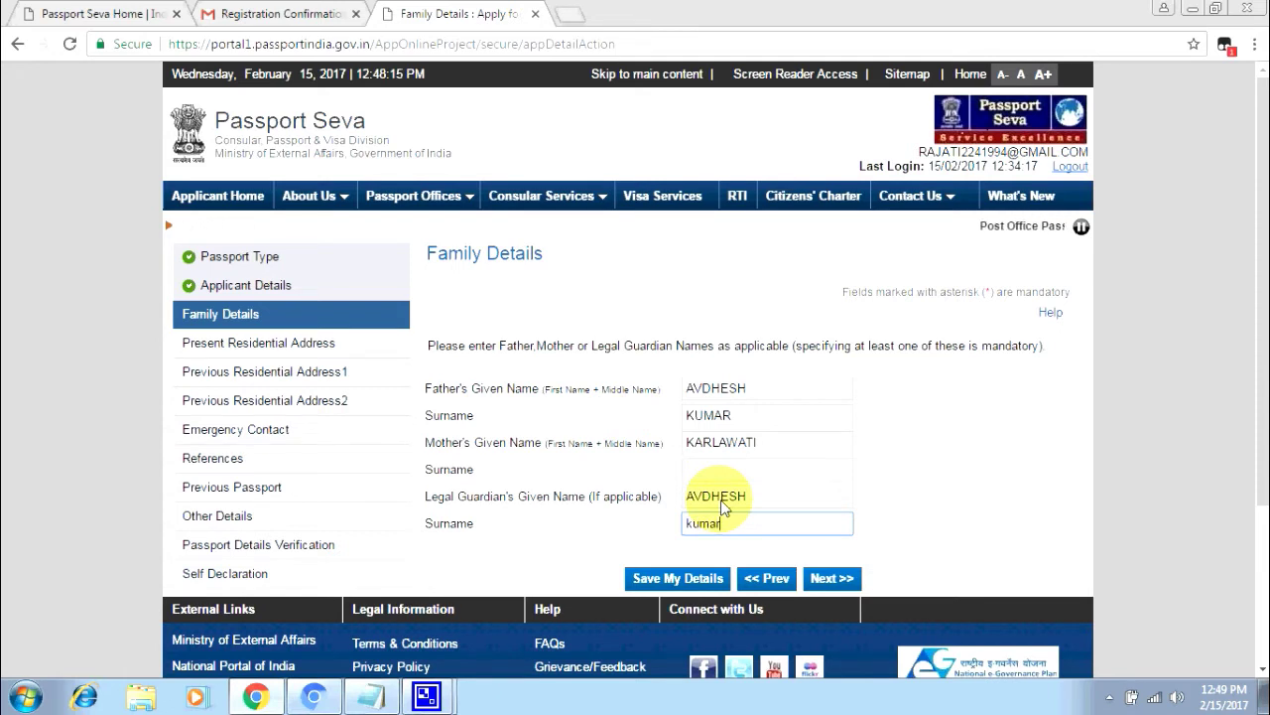
{"action": "key", "text": "BackSpace"}
{"action": "key", "text": "BackSpace"}
{"action": "key", "text": "BackSpace"}
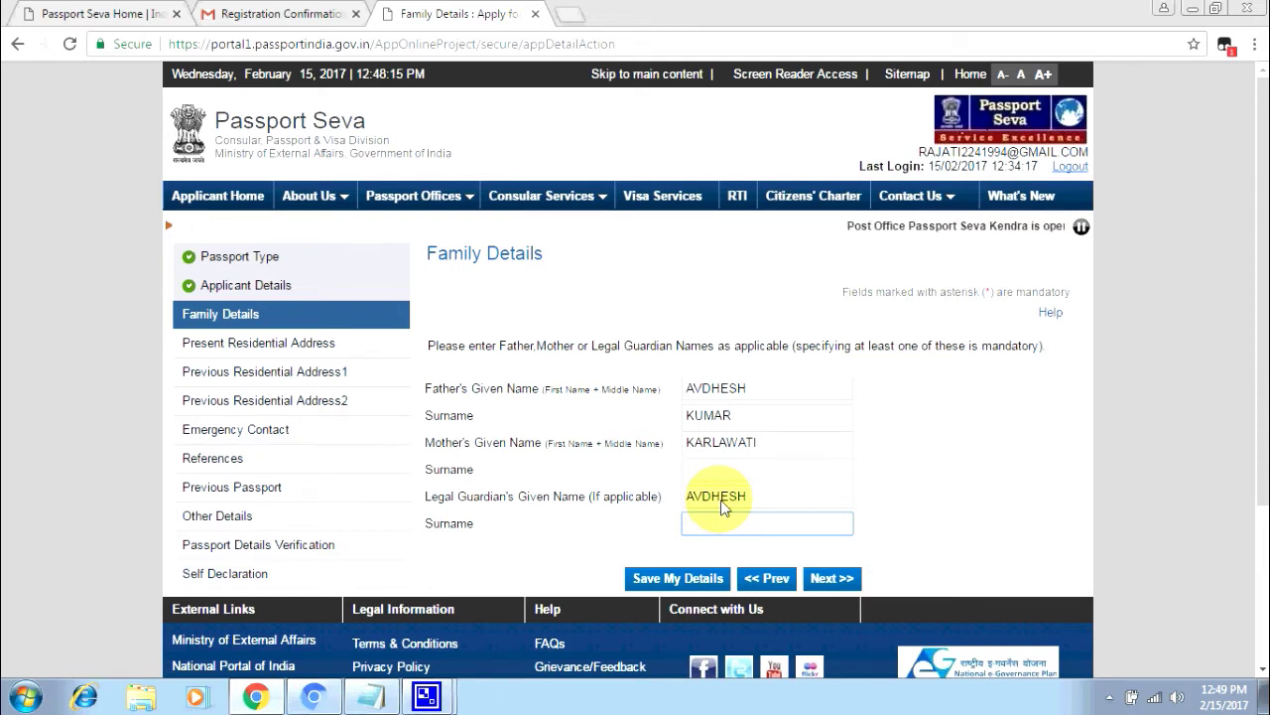
{"action": "type", "text": "KUMAR"}
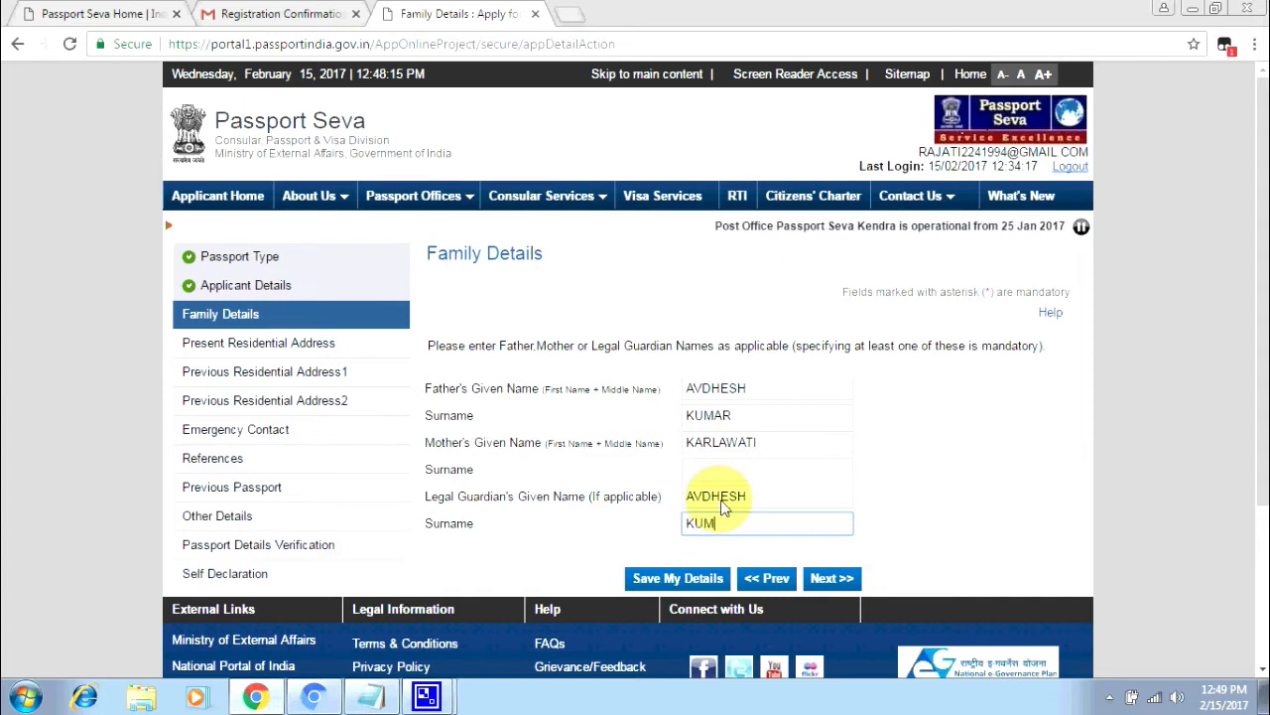
{"action": "left_click", "coordinate": [733, 580]}
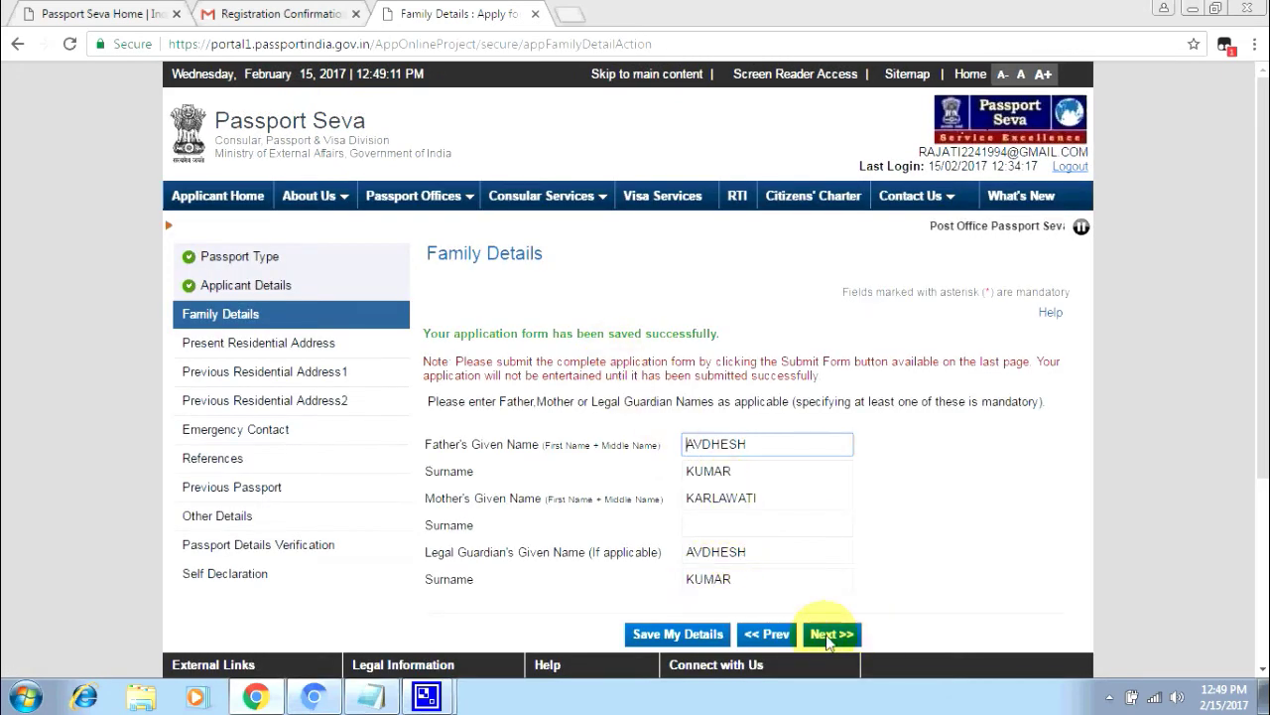
{"action": "left_click", "coordinate": [831, 634]}
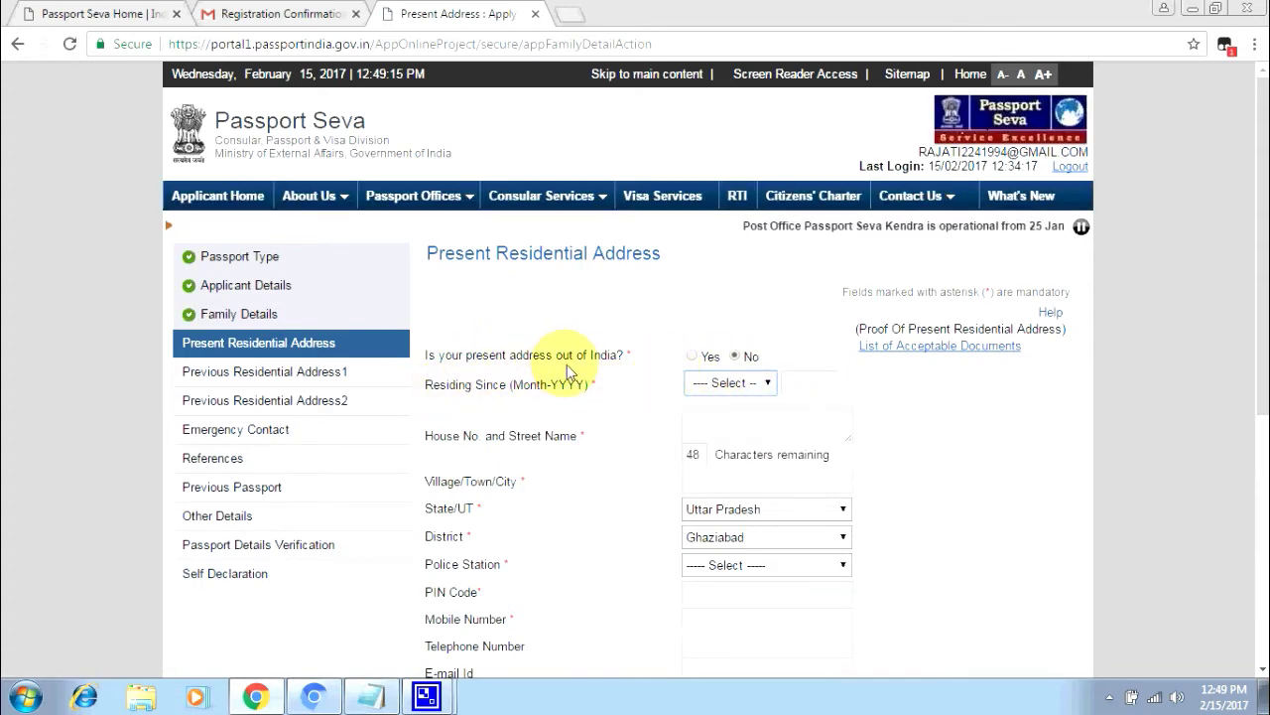
- Set the residing-since date to January 1994
{"action": "left_click", "coordinate": [730, 384]}
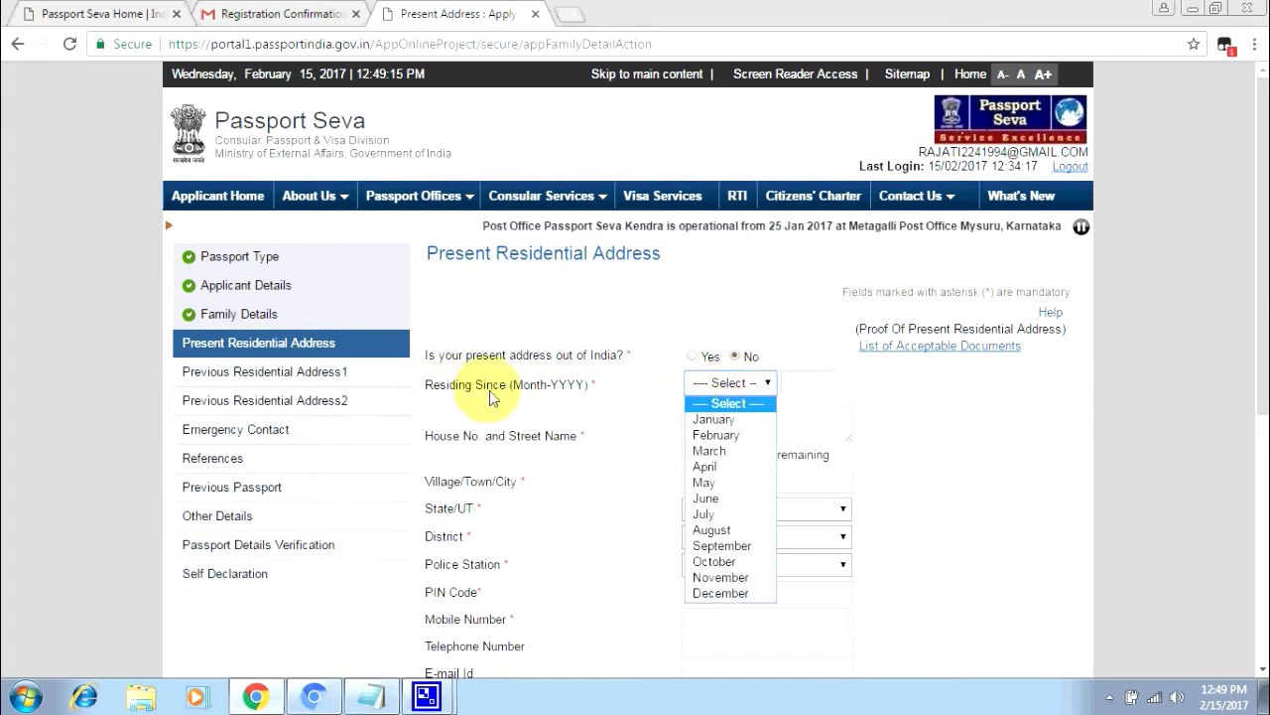
{"action": "left_click", "coordinate": [713, 419]}
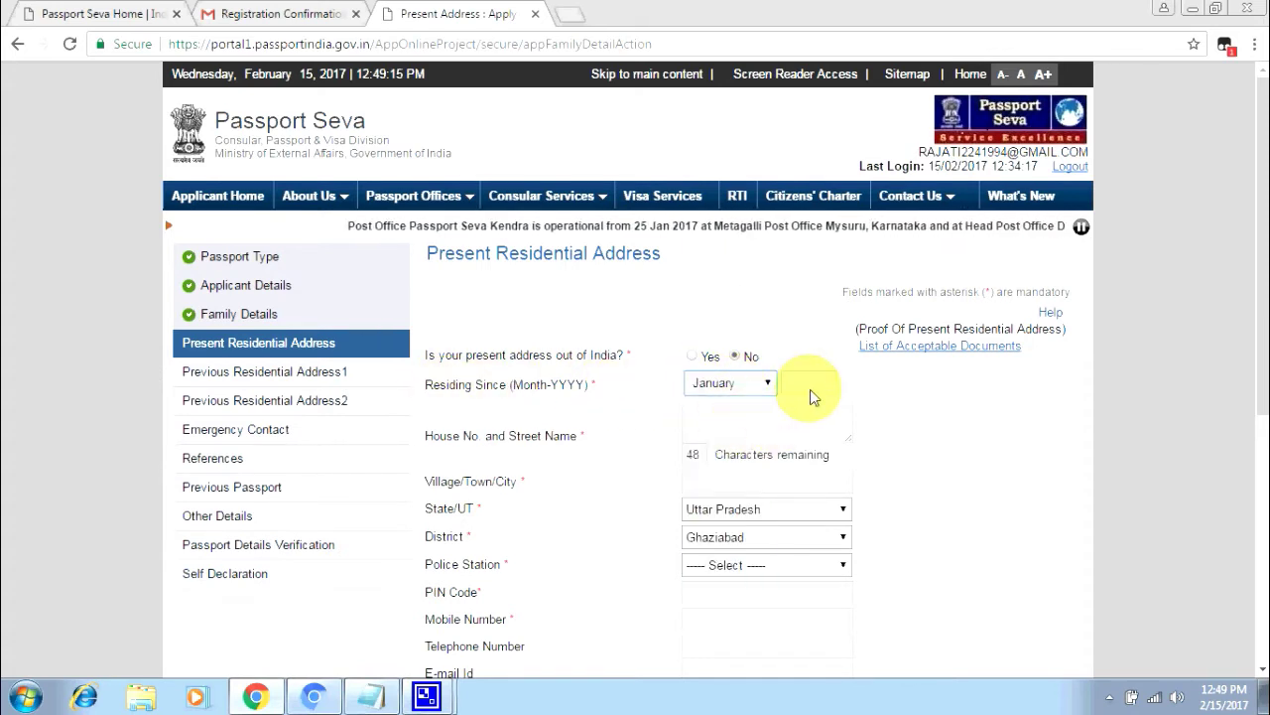
{"action": "left_click", "coordinate": [806, 387]}
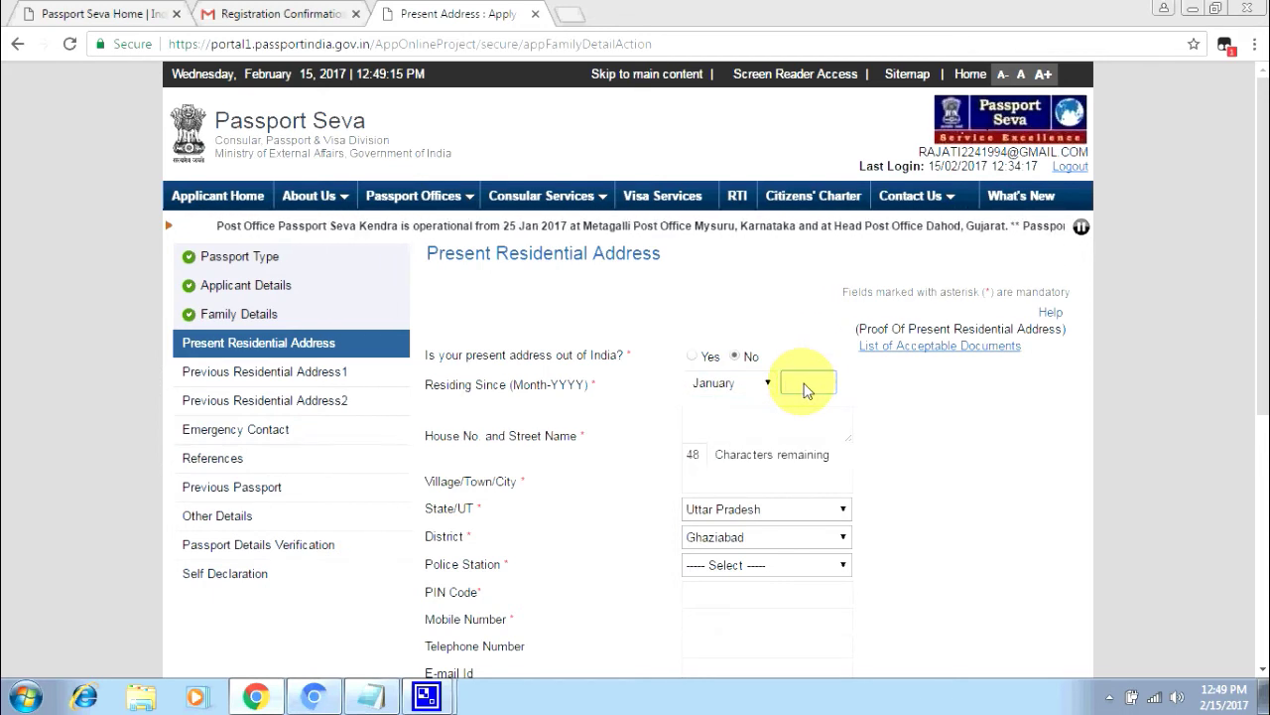
{"action": "type", "text": "1994"}
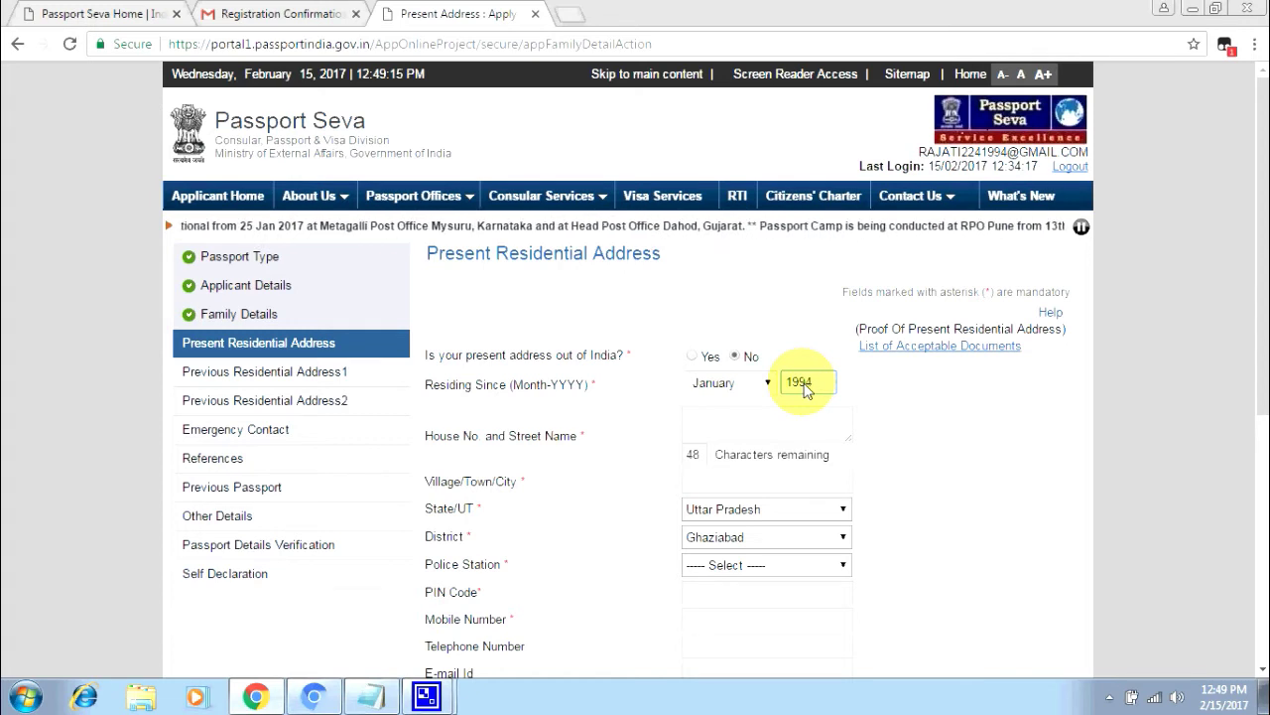
- Enter the present address's house number and street, and the village or town
{"action": "left_click", "coordinate": [738, 436]}
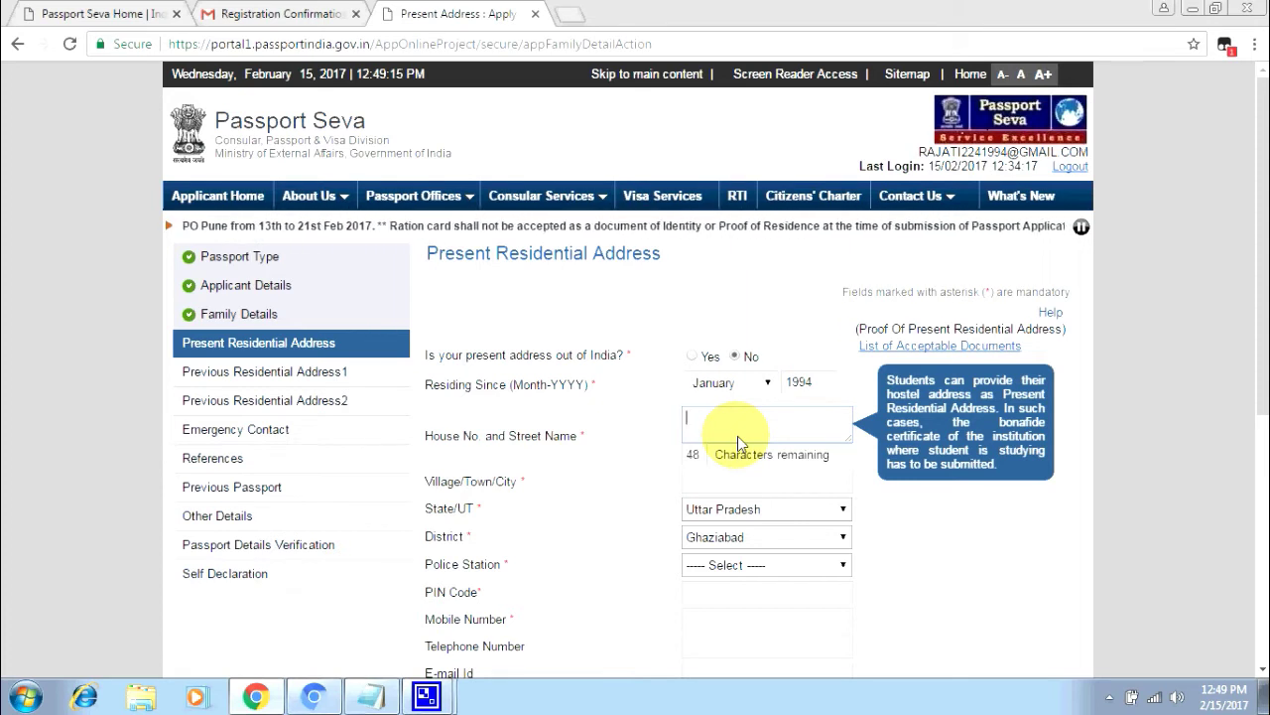
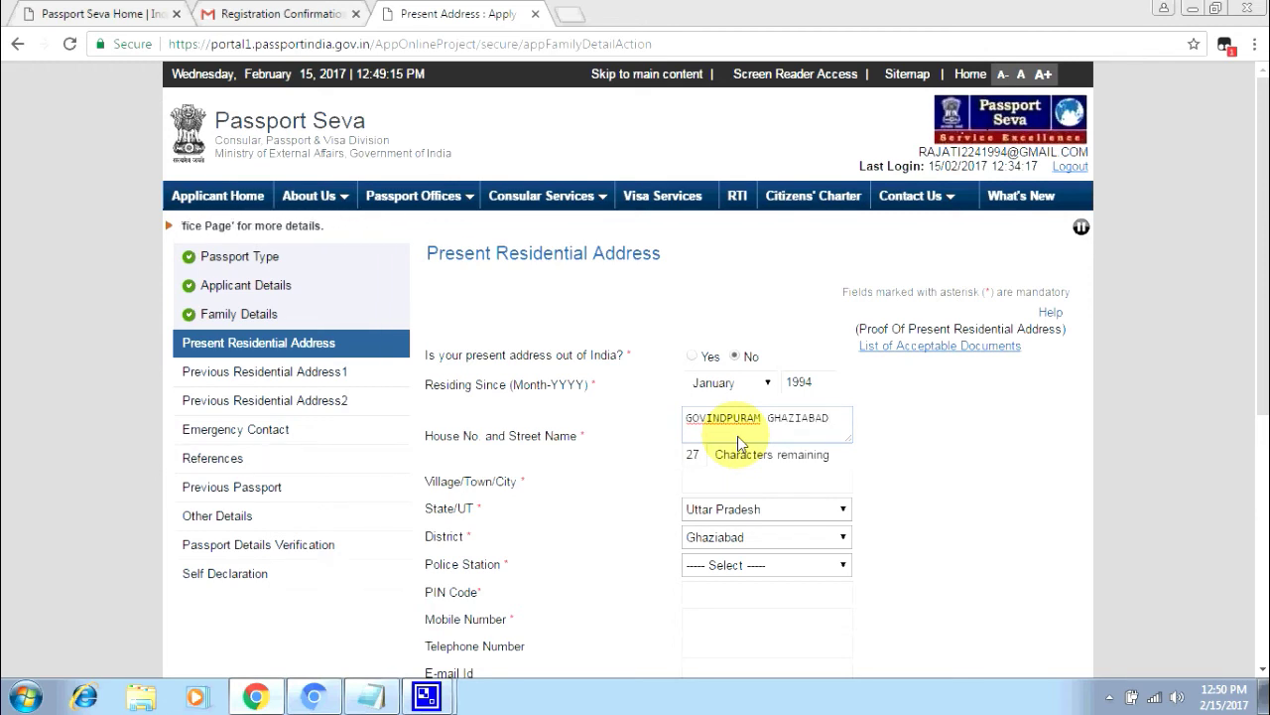
{"action": "type", "text": " U"}
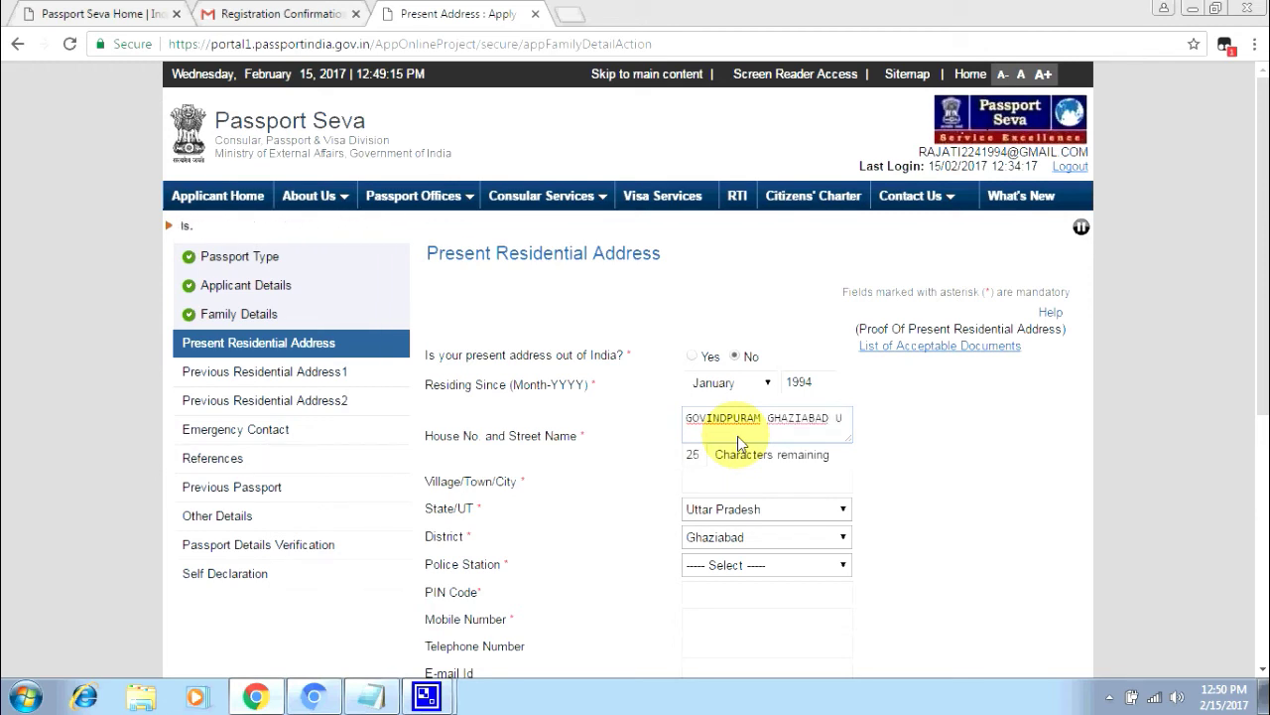
{"action": "type", "text": "P"}
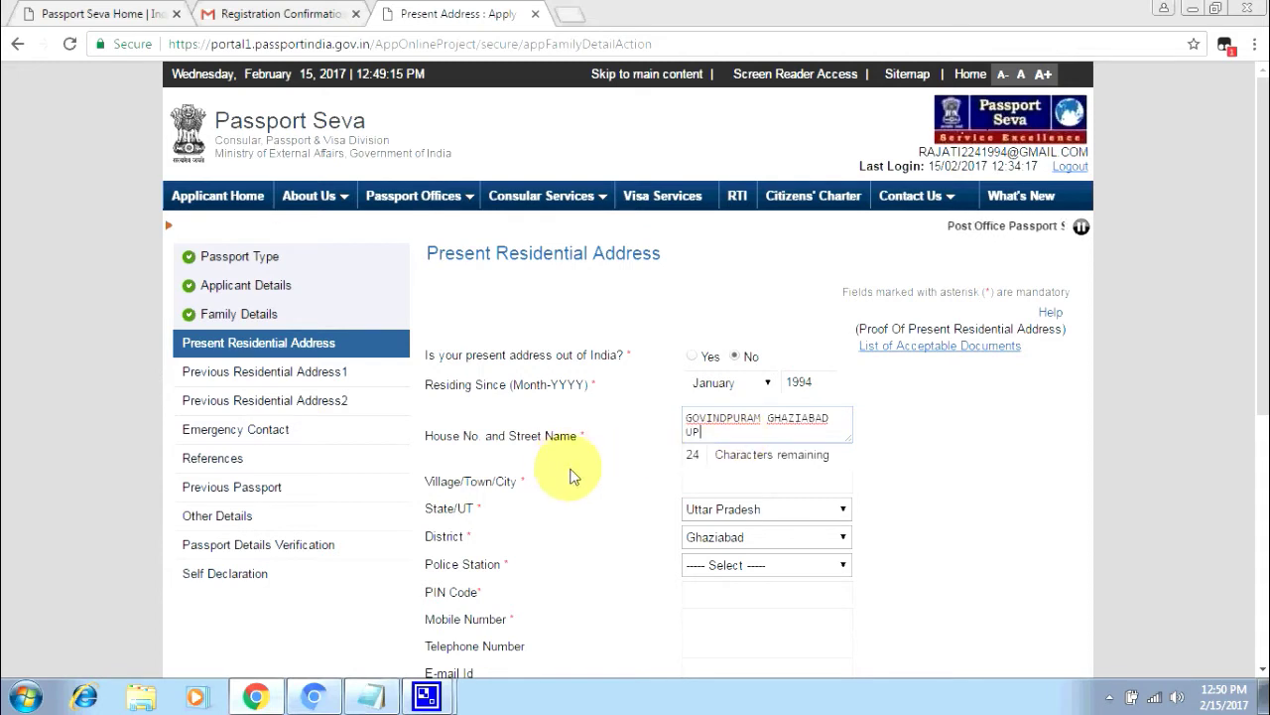
{"action": "key", "text": "BackSpace"}
{"action": "key", "text": "BackSpace"}
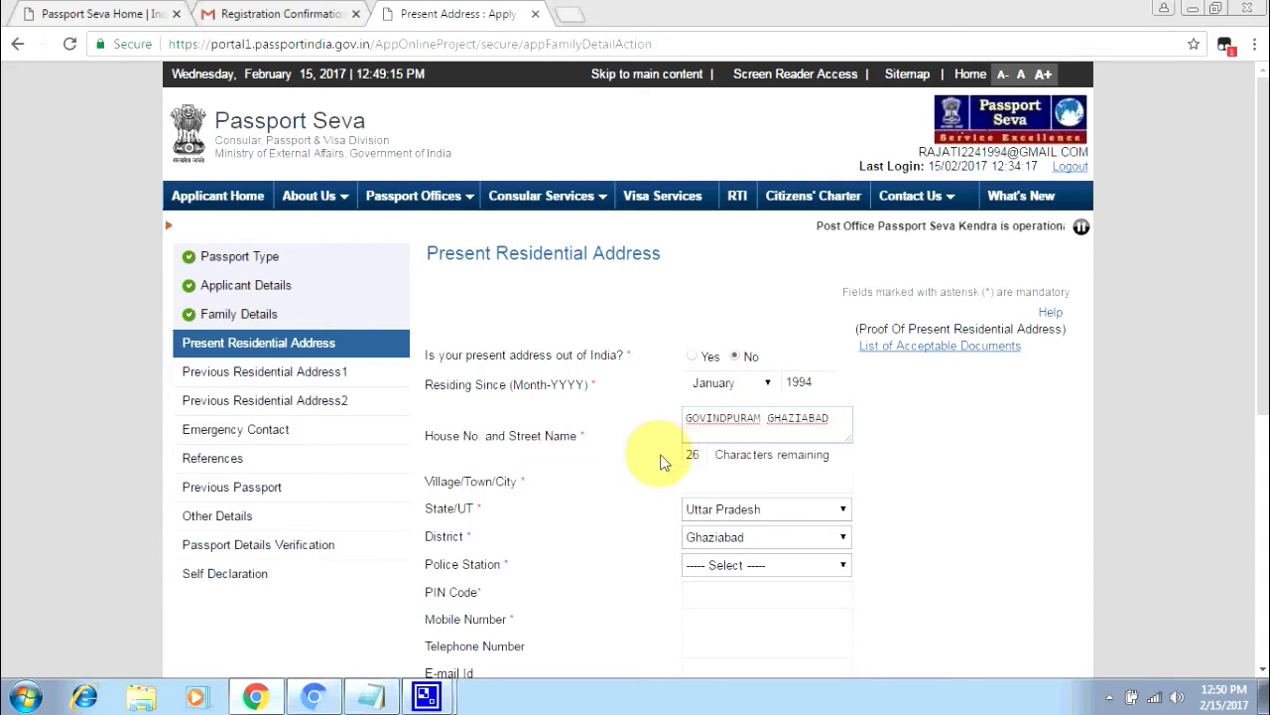
{"action": "left_click", "coordinate": [697, 481]}
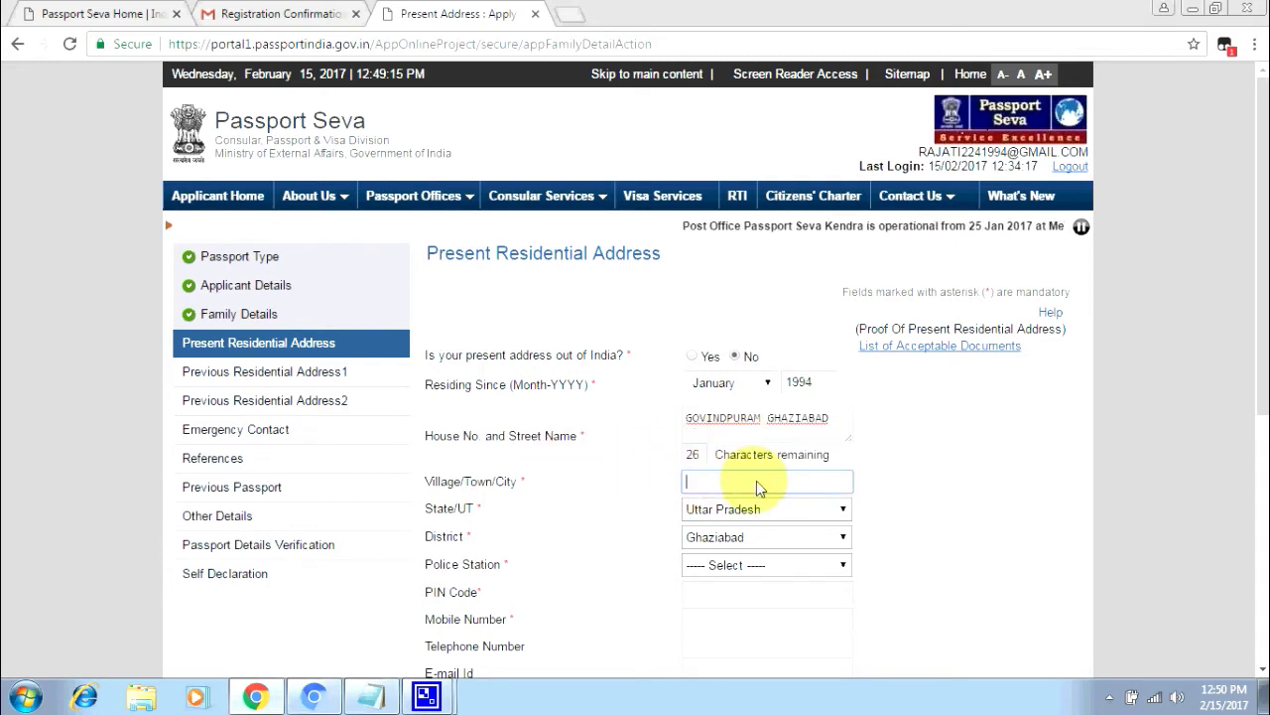
{"action": "type", "text": "GO"}
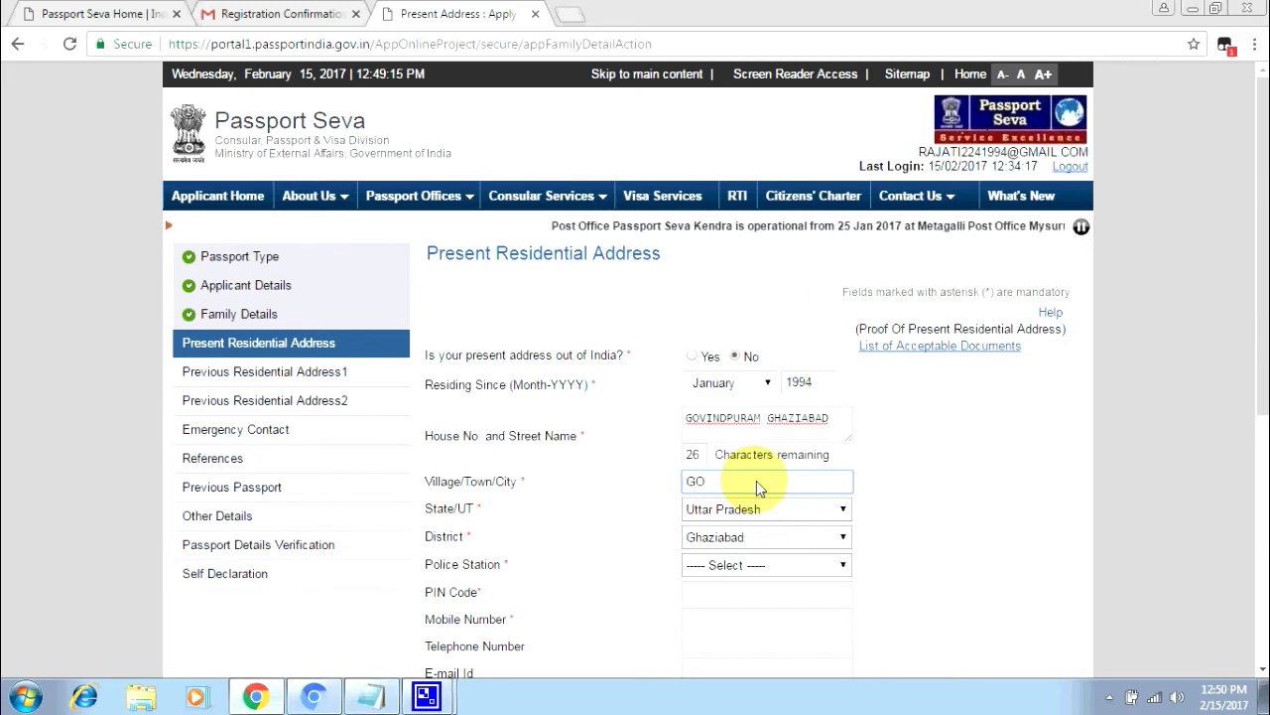
{"action": "type", "text": "V"}
{"action": "key", "text": "BackSpace"}
{"action": "type", "text": "VI"}
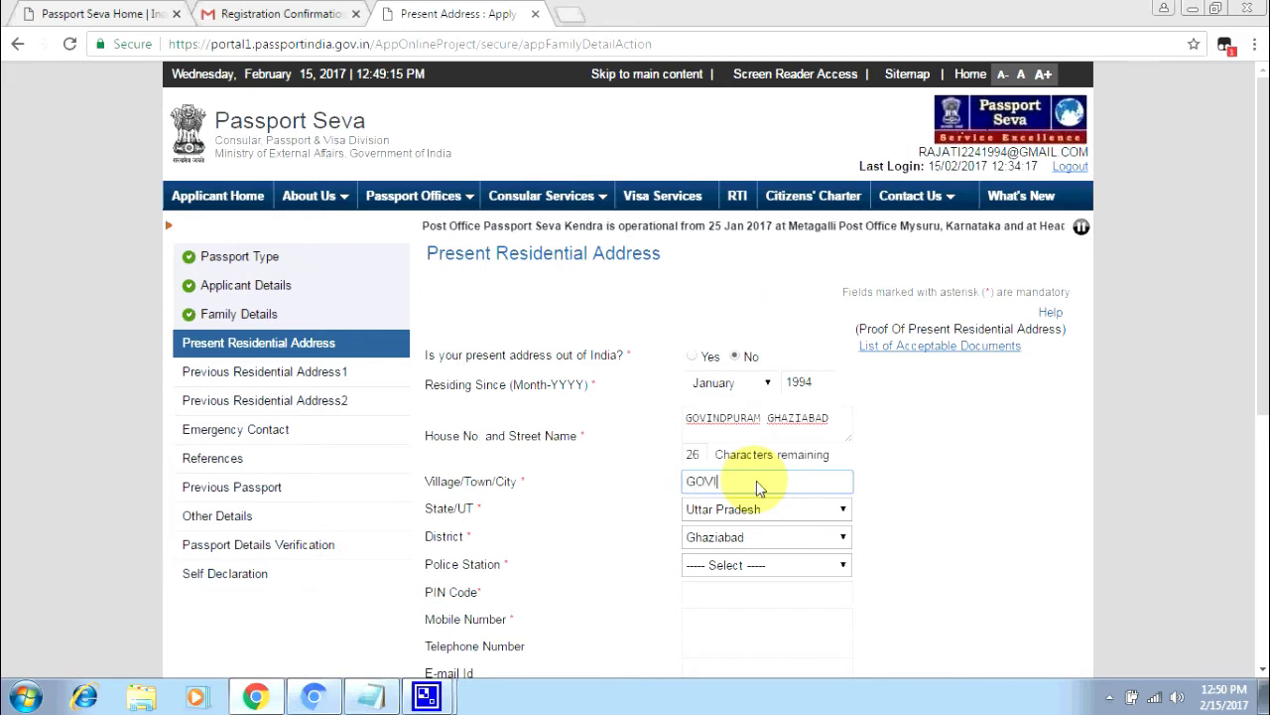
{"action": "type", "text": "NDPUR"}
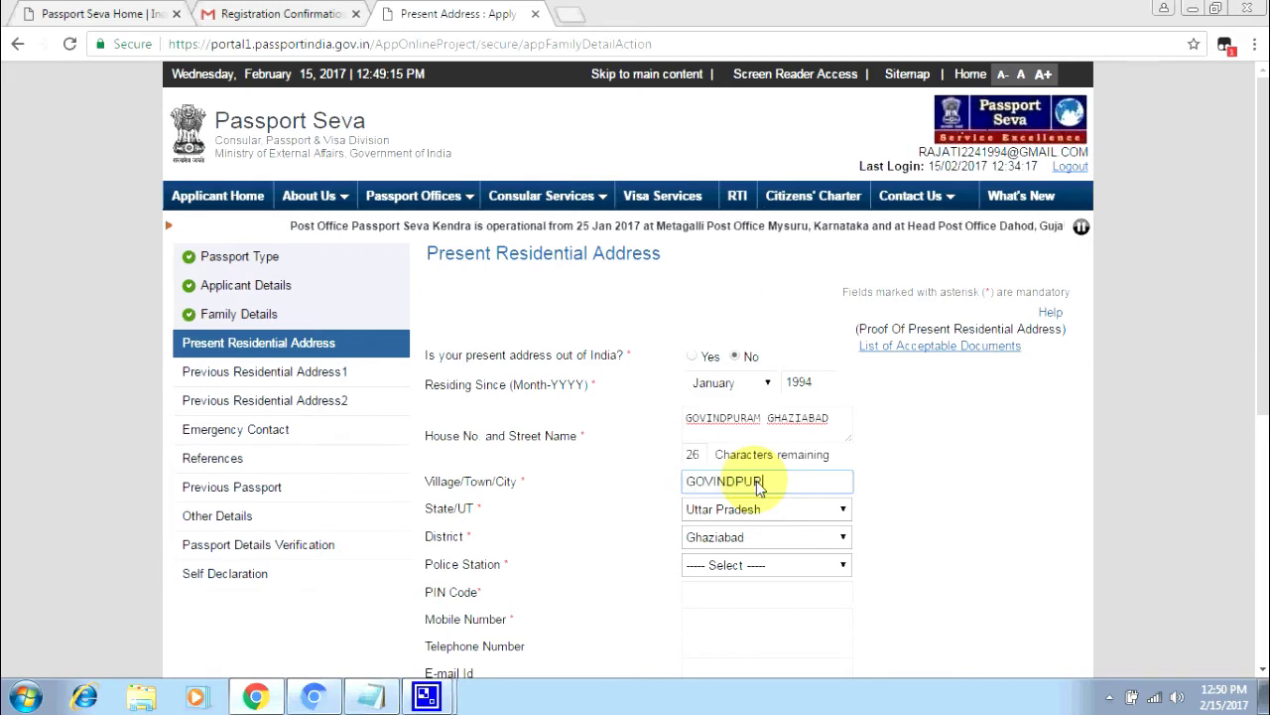
{"action": "type", "text": "AM"}
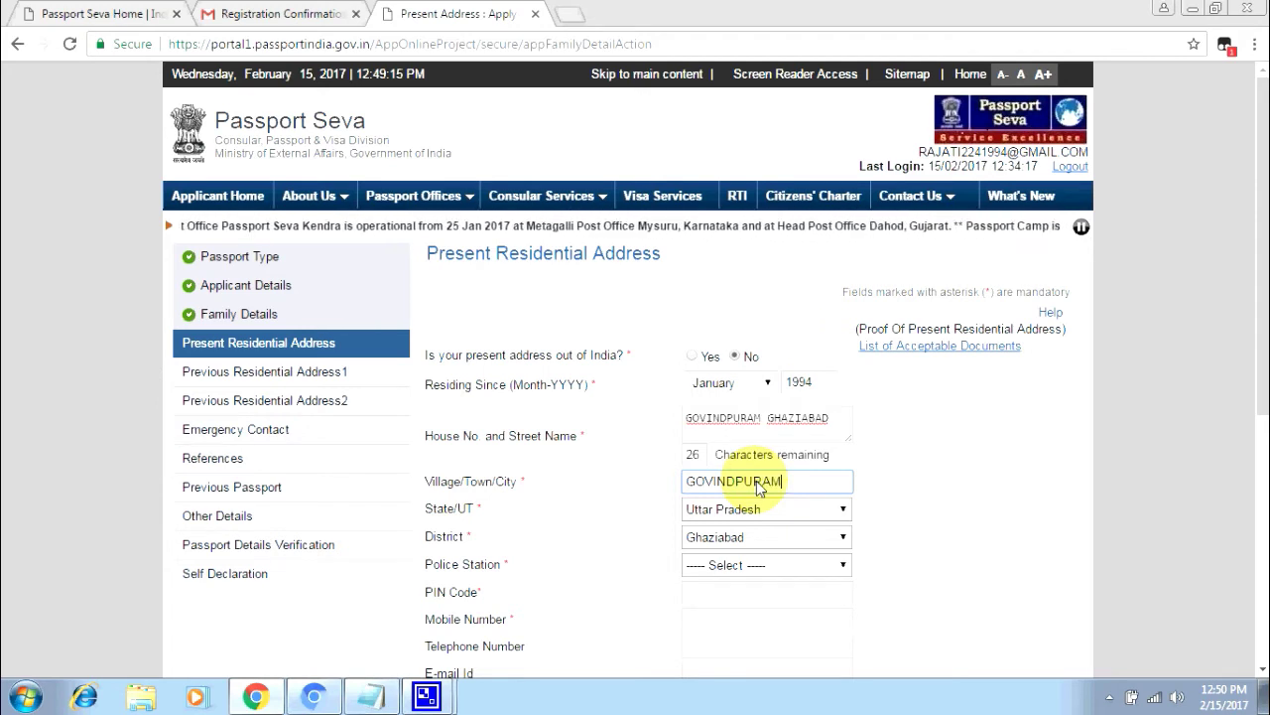
- Choose the police station, enter the PIN code and the applicant's mobile number
{"action": "left_click", "coordinate": [741, 566]}
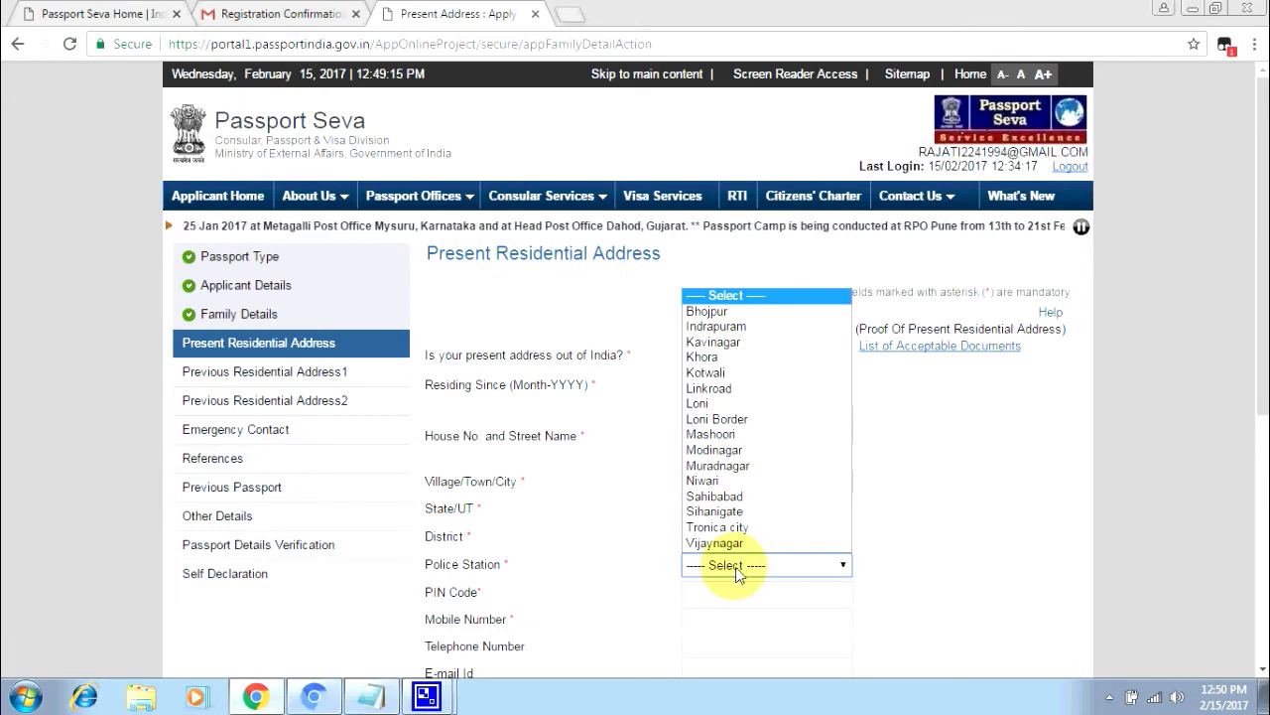
{"action": "left_click", "coordinate": [737, 341]}
{"action": "scroll", "coordinate": [700, 655], "scroll_direction": "down", "scroll_amount": 1}
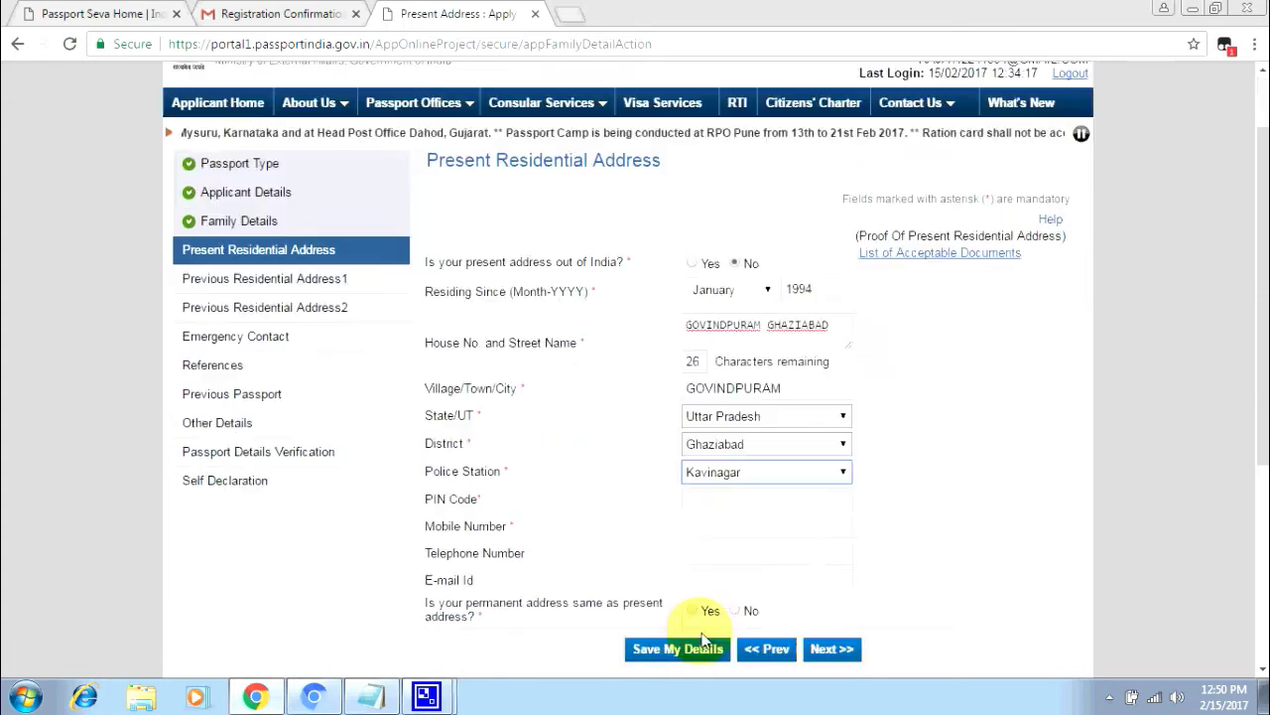
{"action": "left_click", "coordinate": [726, 500]}
{"action": "type", "text": "201"}
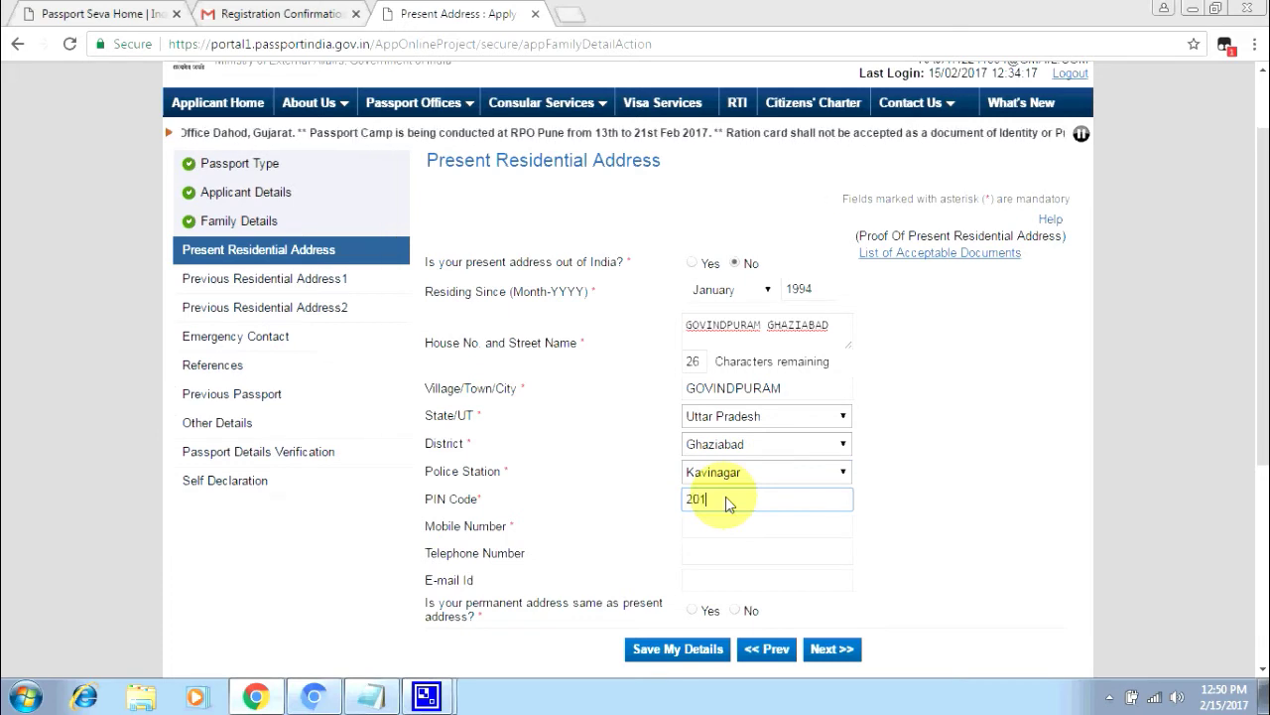
{"action": "type", "text": "03"}
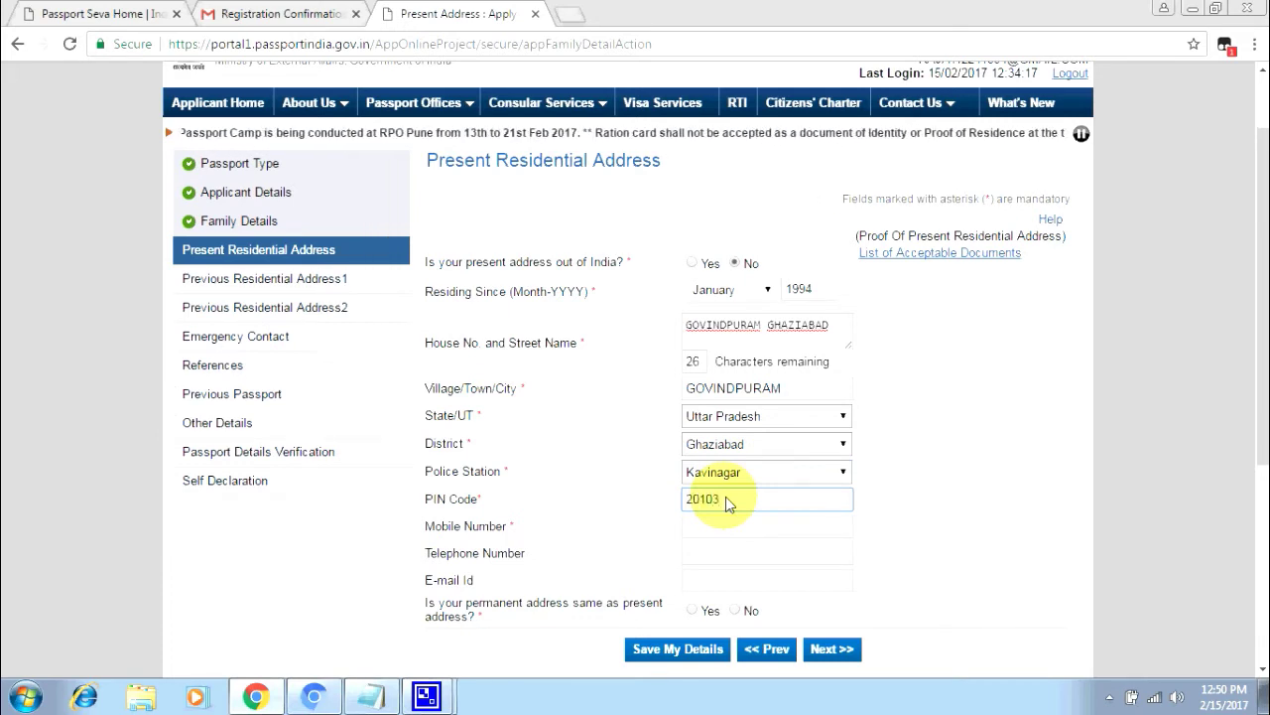
{"action": "key", "text": "BackSpace"}
{"action": "type", "text": "1"}
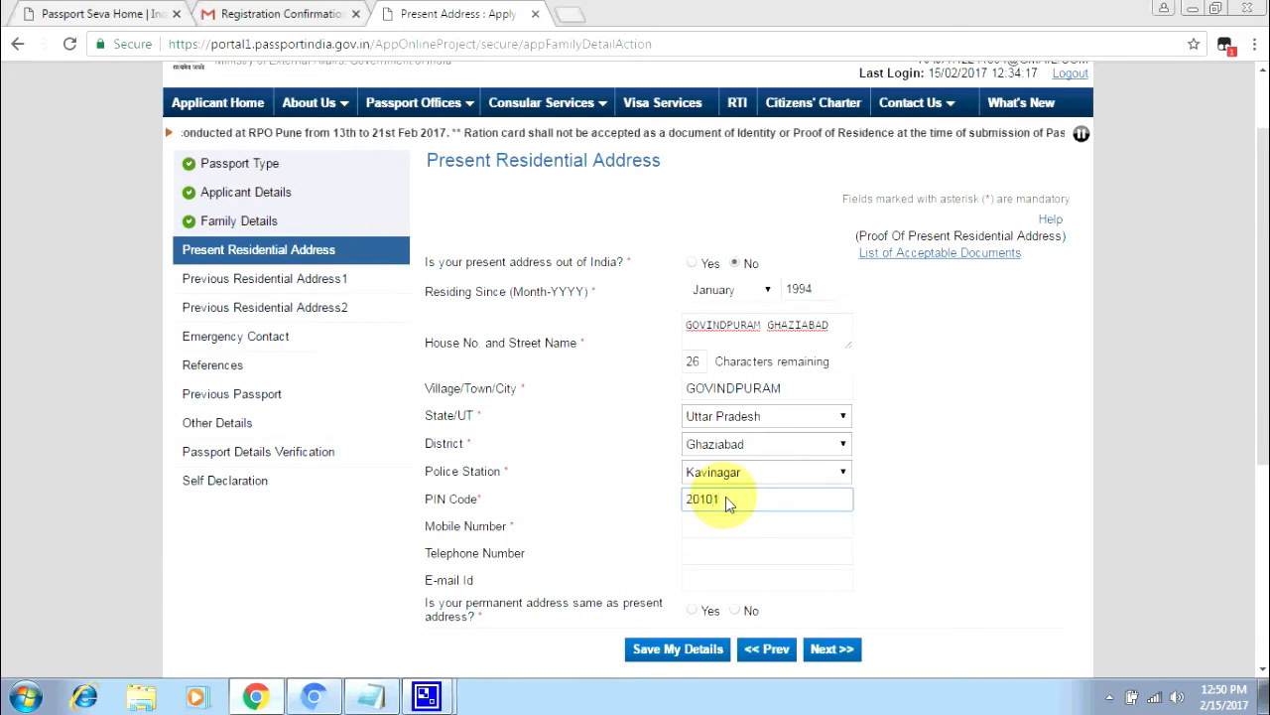
{"action": "type", "text": "3"}
{"action": "left_click", "coordinate": [723, 526]}
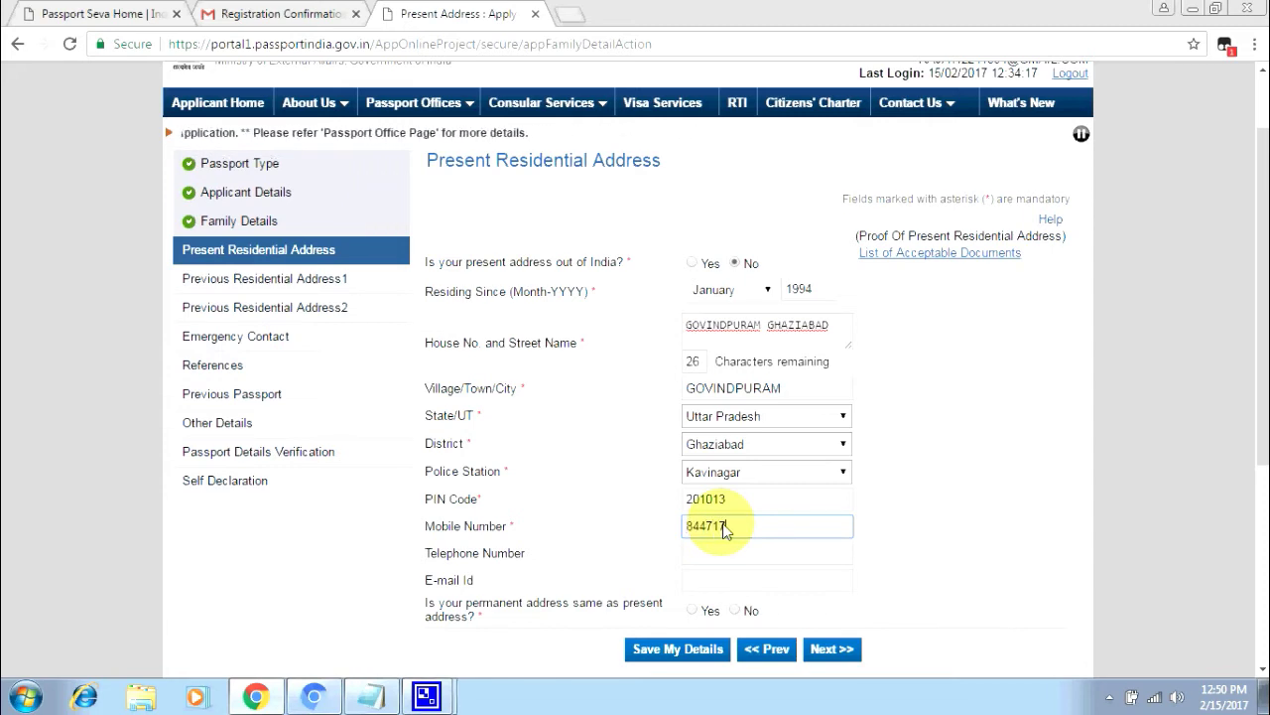
{"action": "type", "text": "5950"}
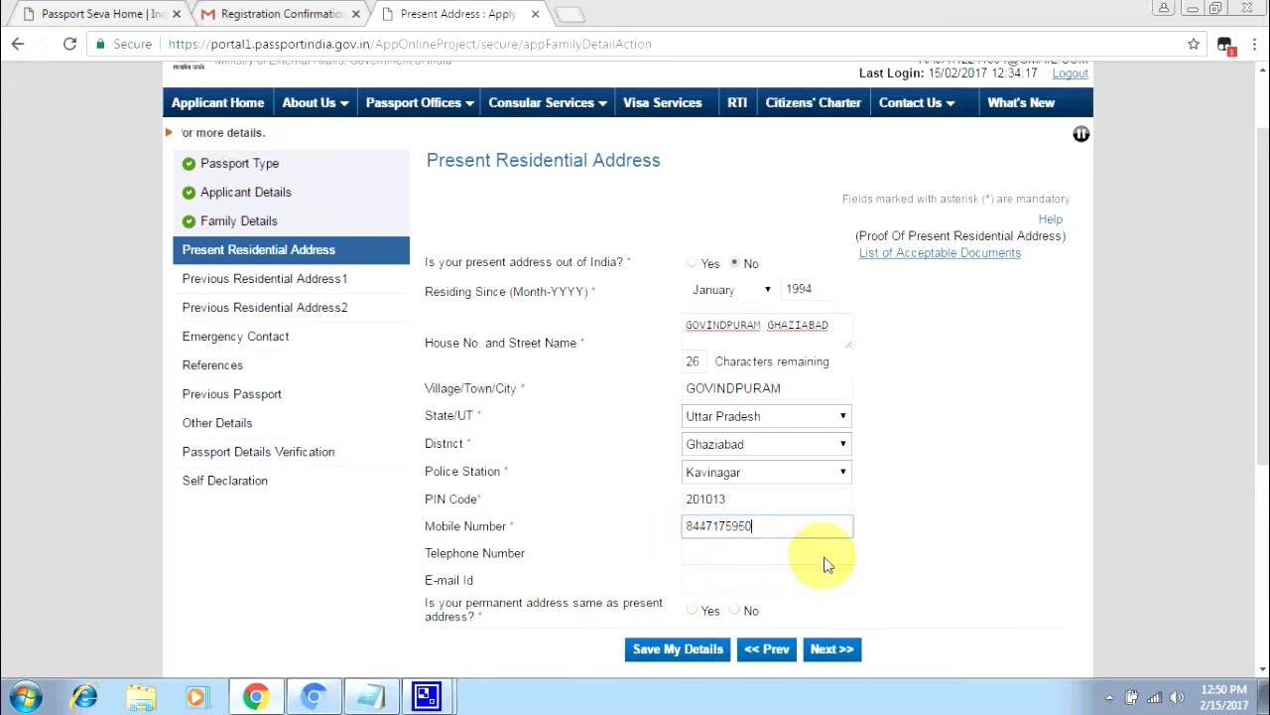
{"action": "left_click", "coordinate": [710, 586]}
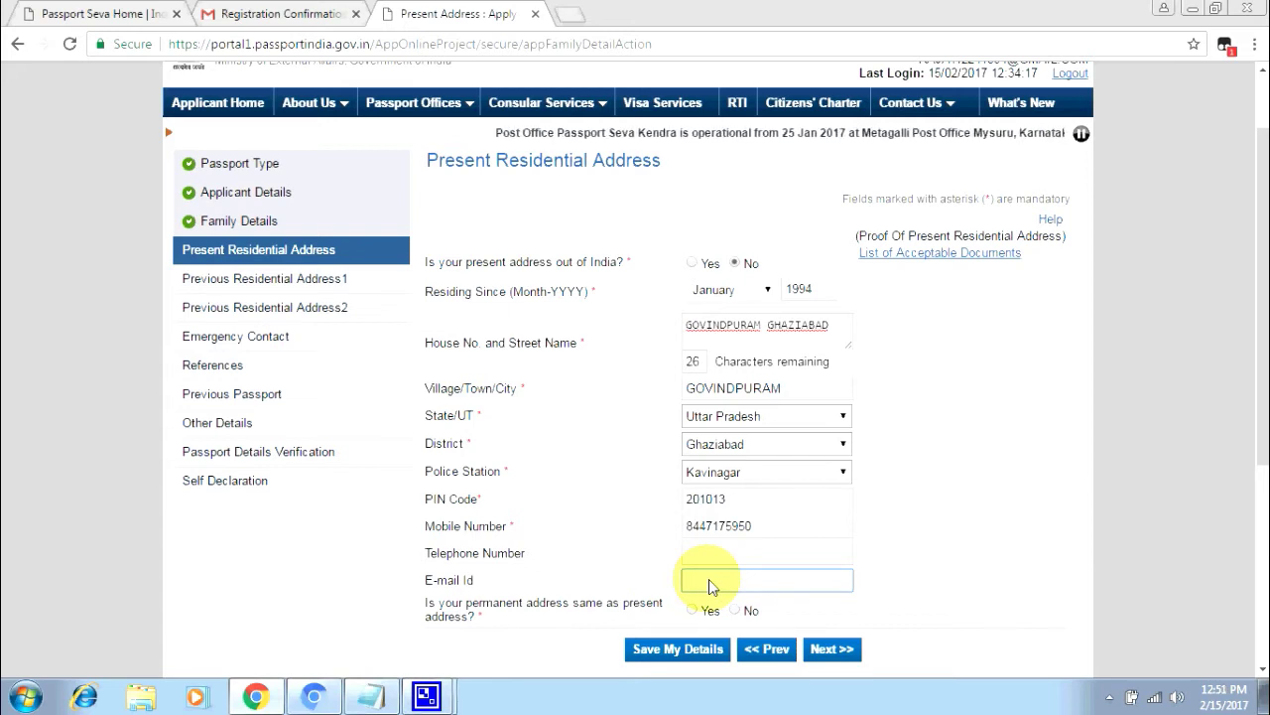
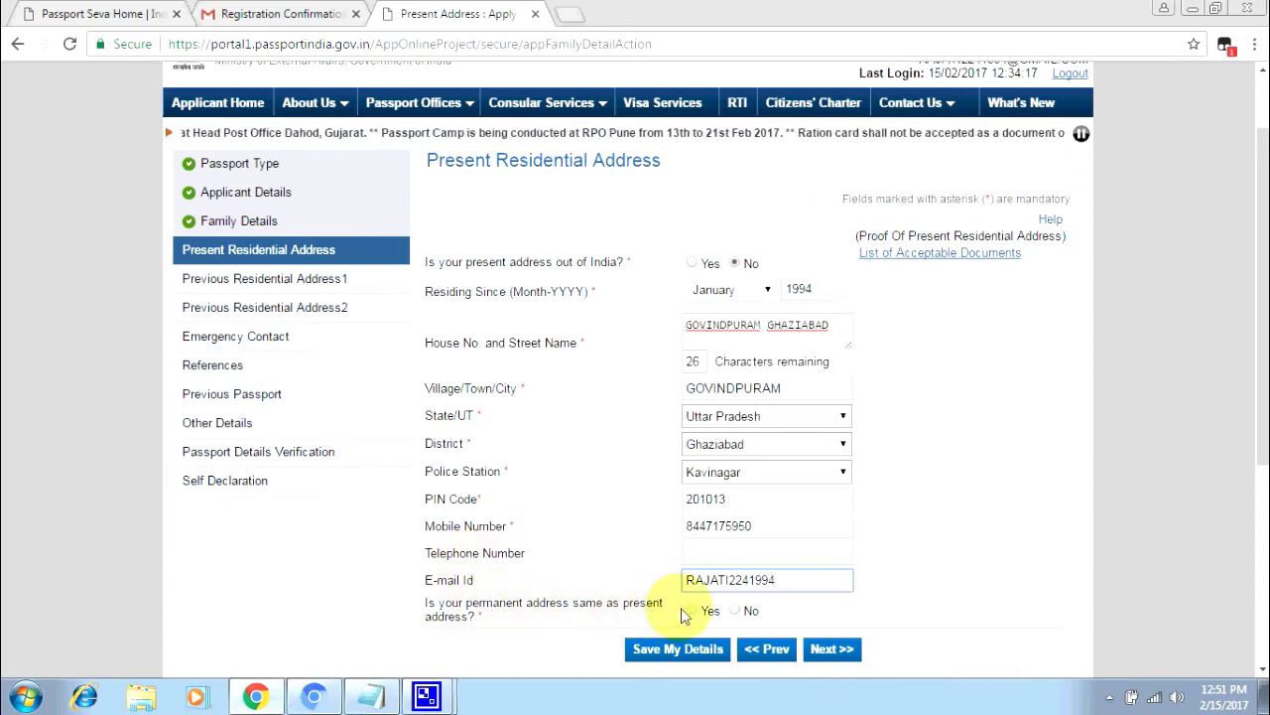
- Enter the applicant's e-mail ID and answer Yes to permanent address same as present
{"action": "scroll", "coordinate": [419, 618], "scroll_direction": "down", "scroll_amount": 3}
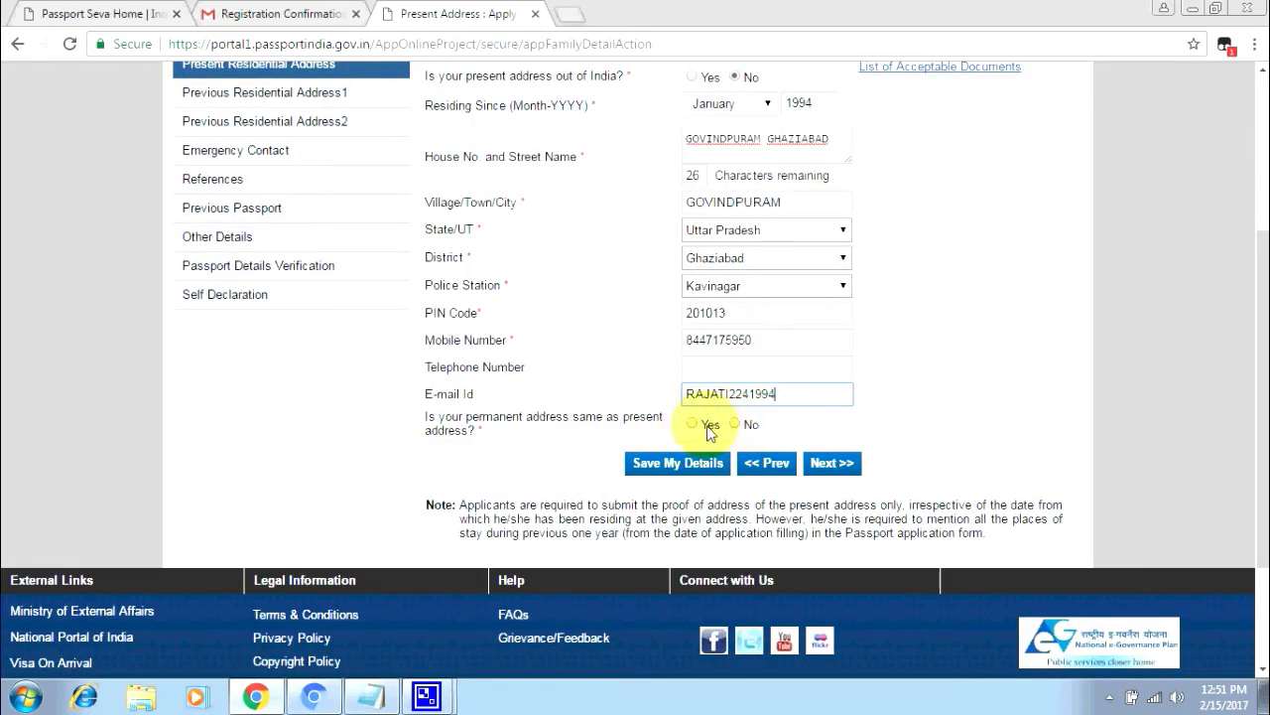
{"action": "left_click", "coordinate": [733, 425]}
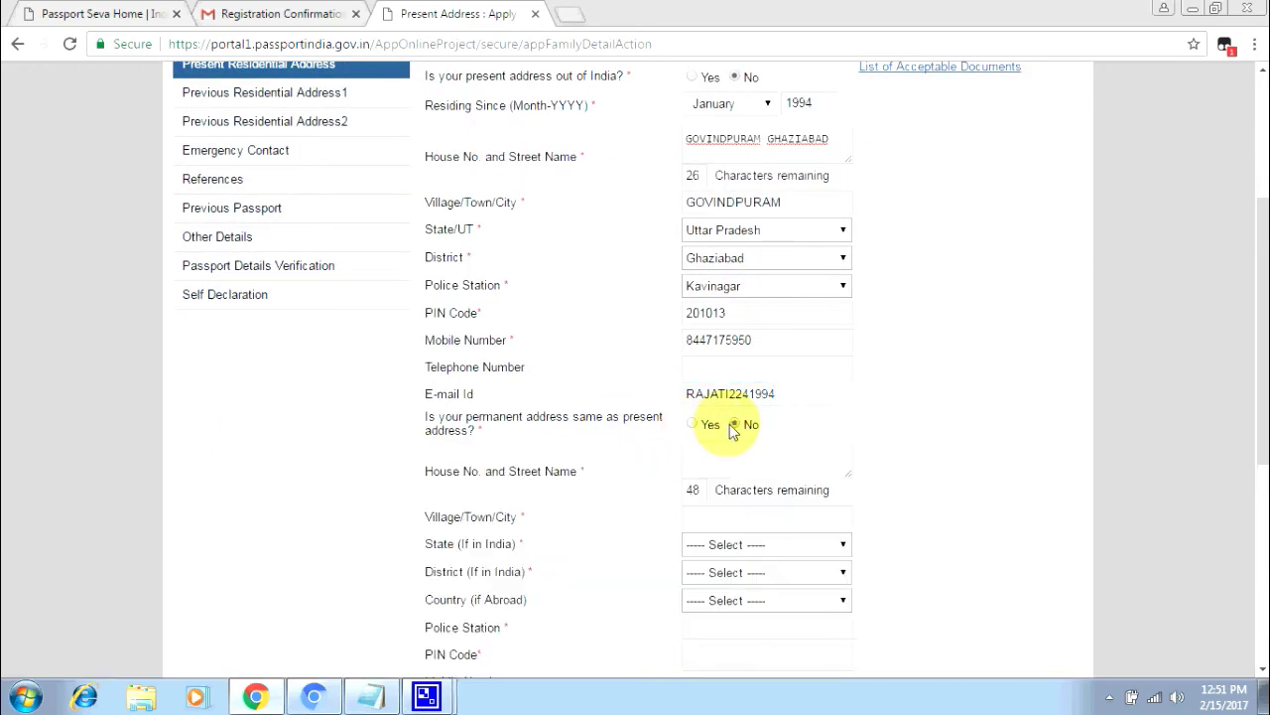
{"action": "scroll", "coordinate": [714, 544], "scroll_direction": "down", "scroll_amount": 5}
{"action": "scroll", "coordinate": [711, 538], "scroll_direction": "up", "scroll_amount": 3}
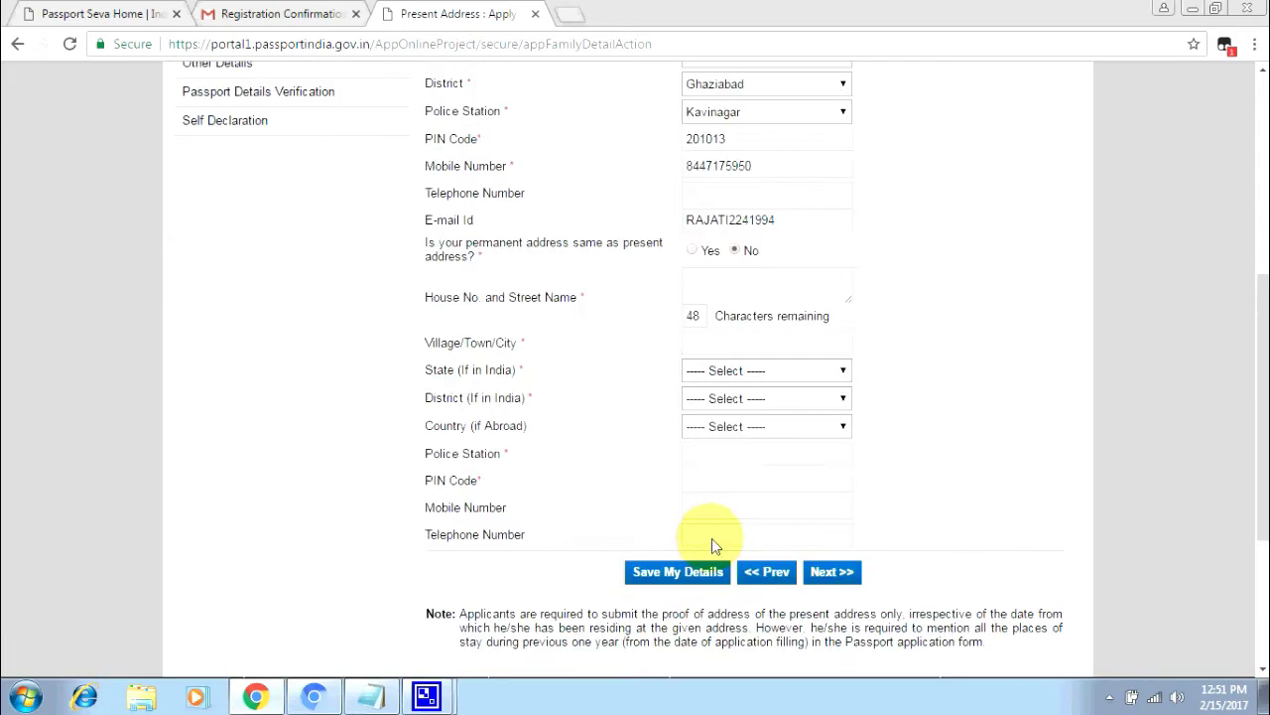
{"action": "scroll", "coordinate": [711, 538], "scroll_direction": "up", "scroll_amount": 1}
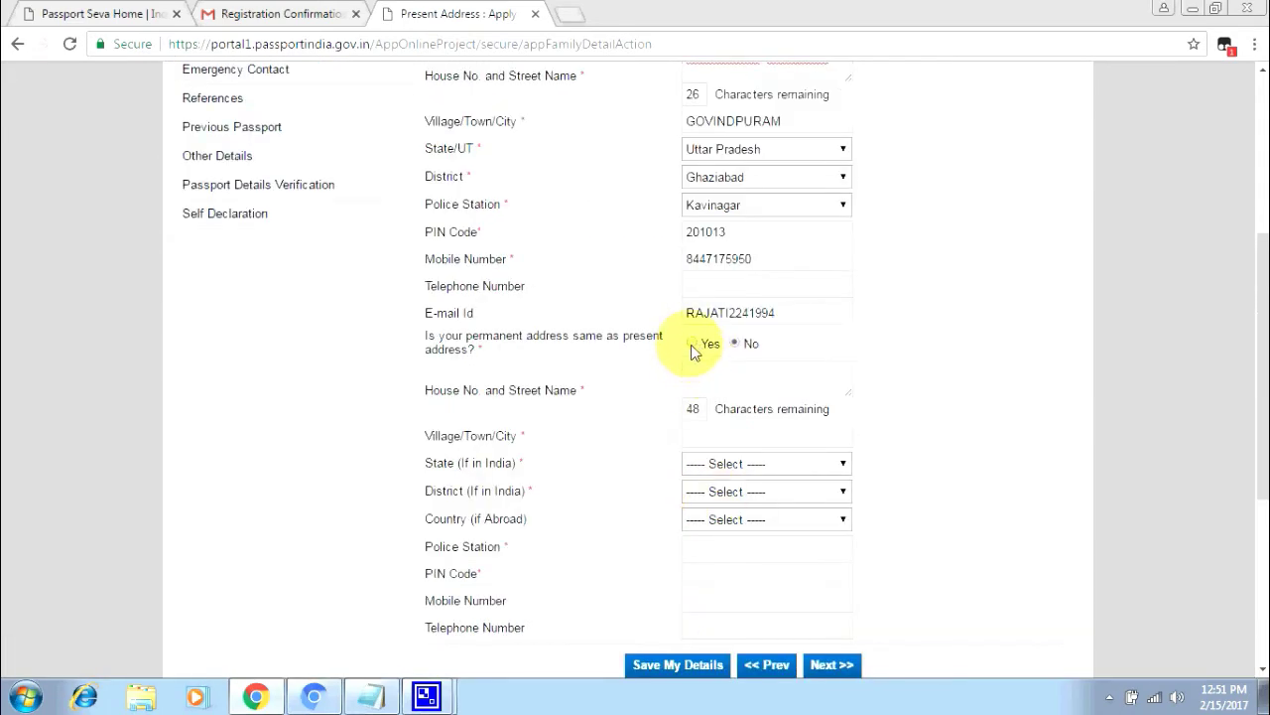
{"action": "left_click", "coordinate": [692, 348]}
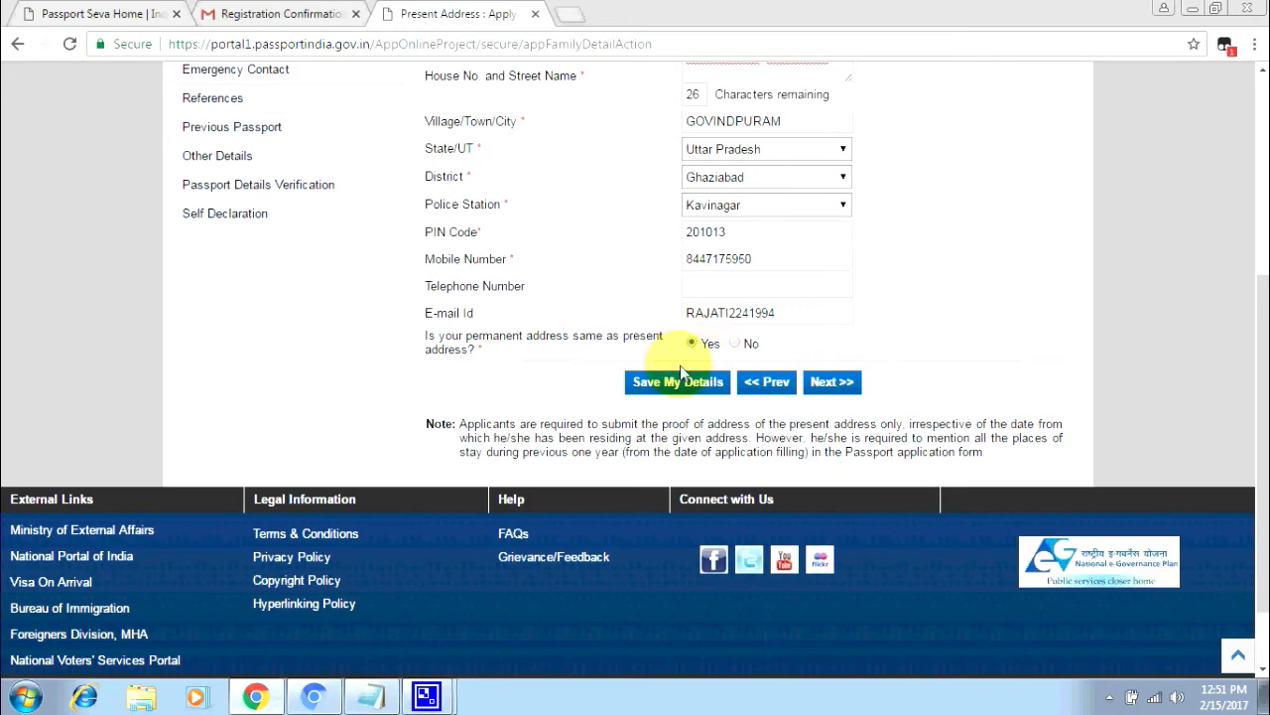
{"action": "left_click", "coordinate": [832, 386]}
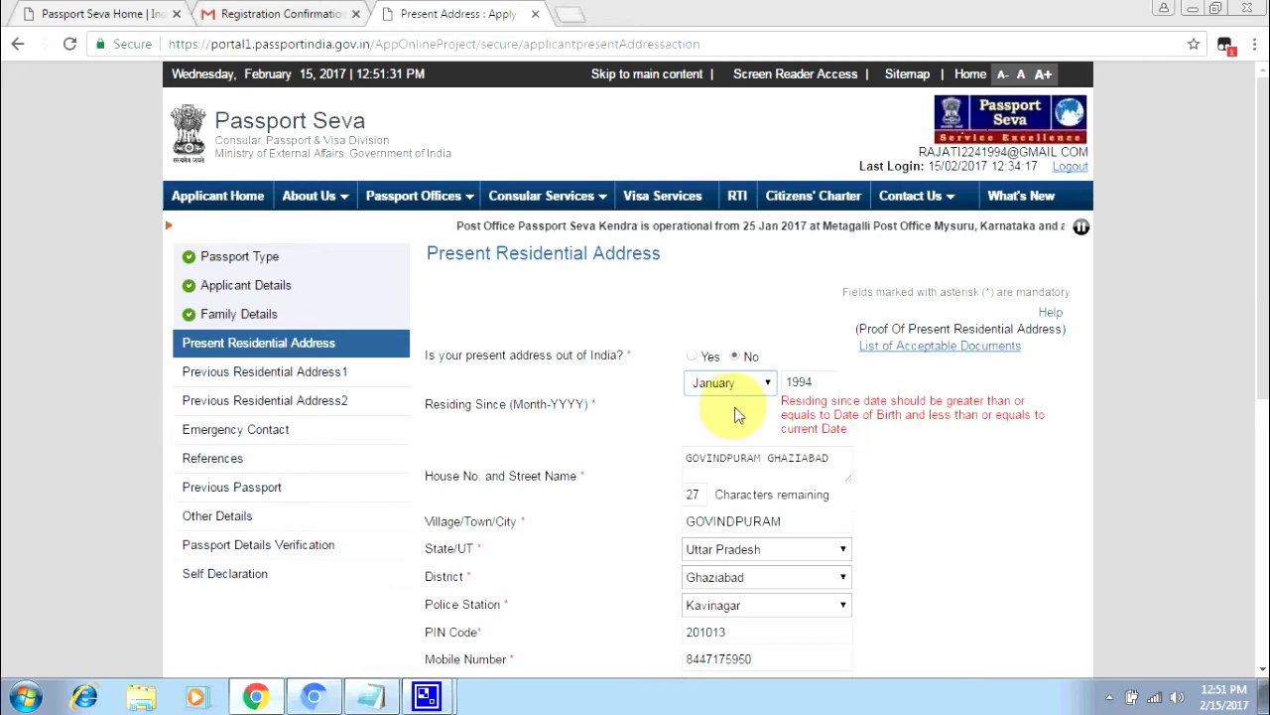
{"action": "left_click", "coordinate": [762, 385]}
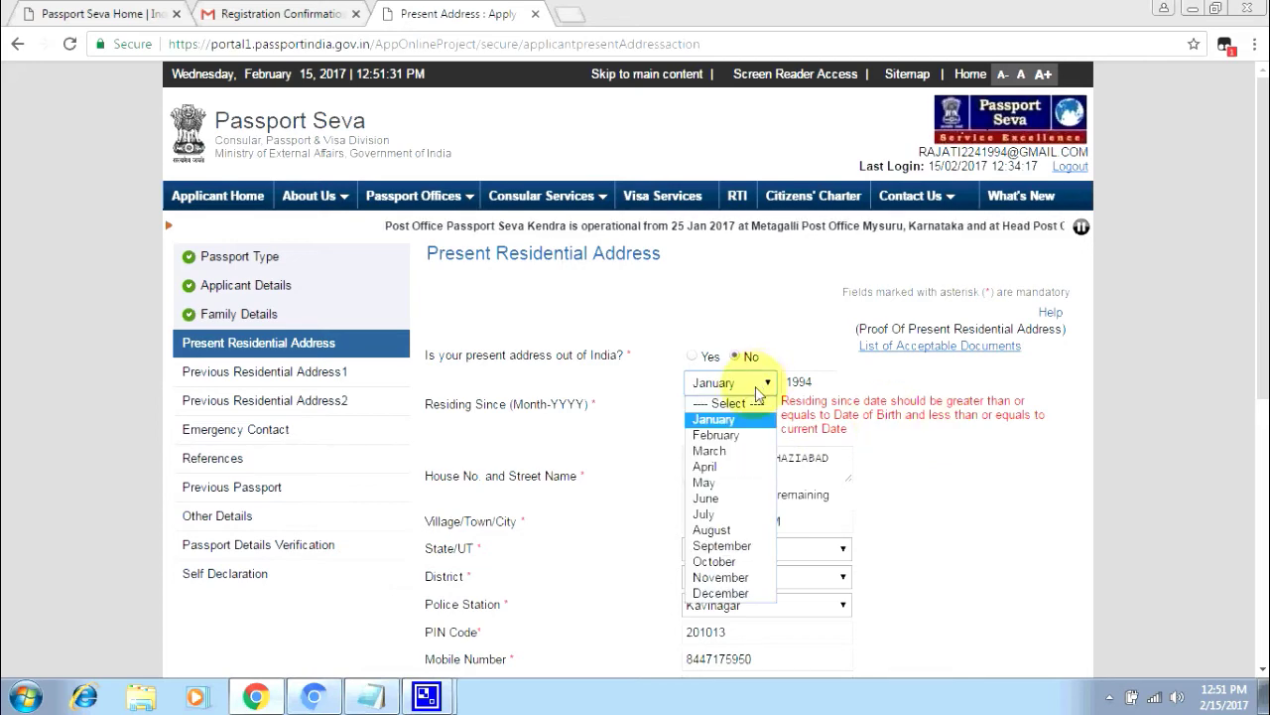
{"action": "left_click", "coordinate": [706, 466]}
{"action": "scroll", "coordinate": [754, 449], "scroll_direction": "down", "scroll_amount": 5}
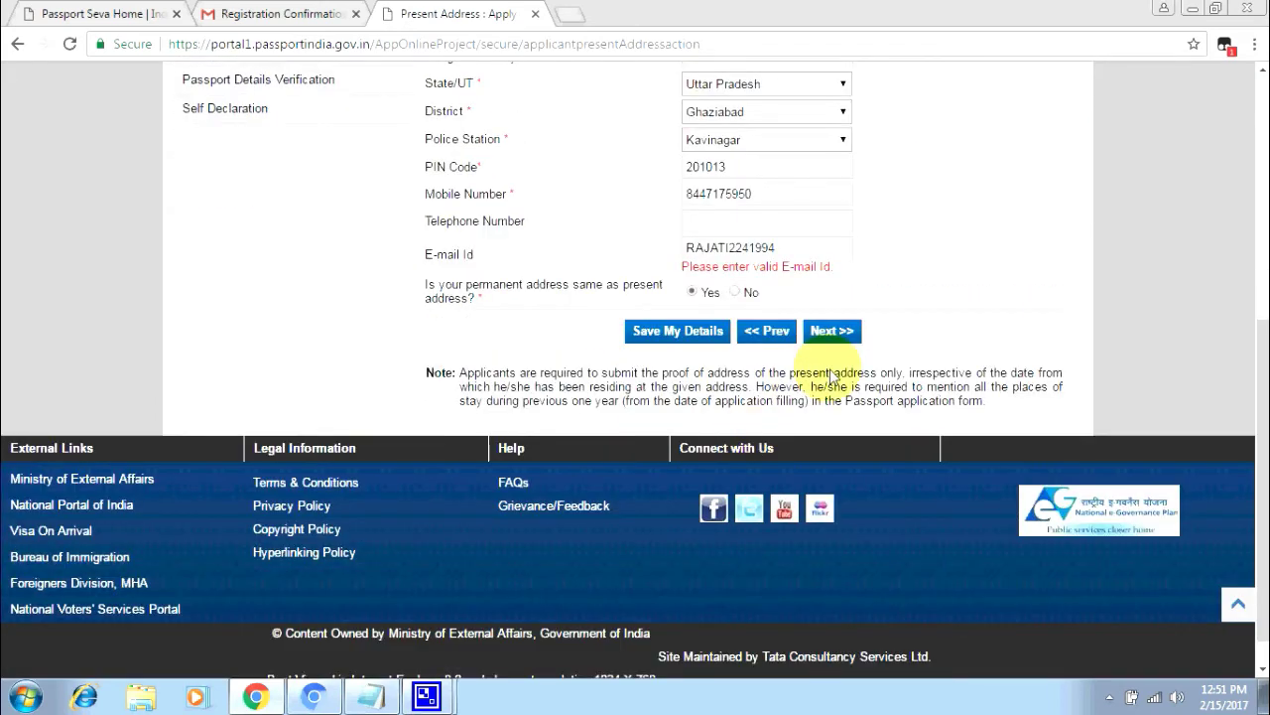
{"action": "left_click", "coordinate": [786, 253]}
{"action": "type", "text": "@"}
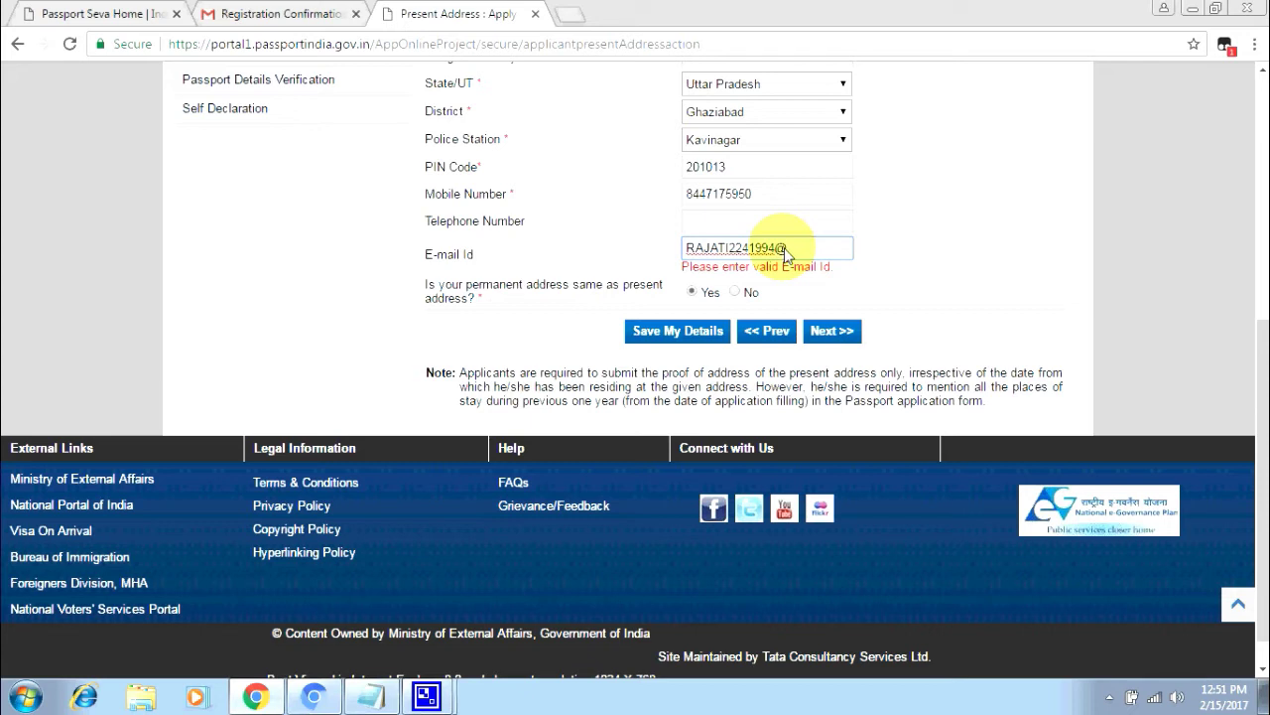
{"action": "type", "text": "GMAIL.COM"}
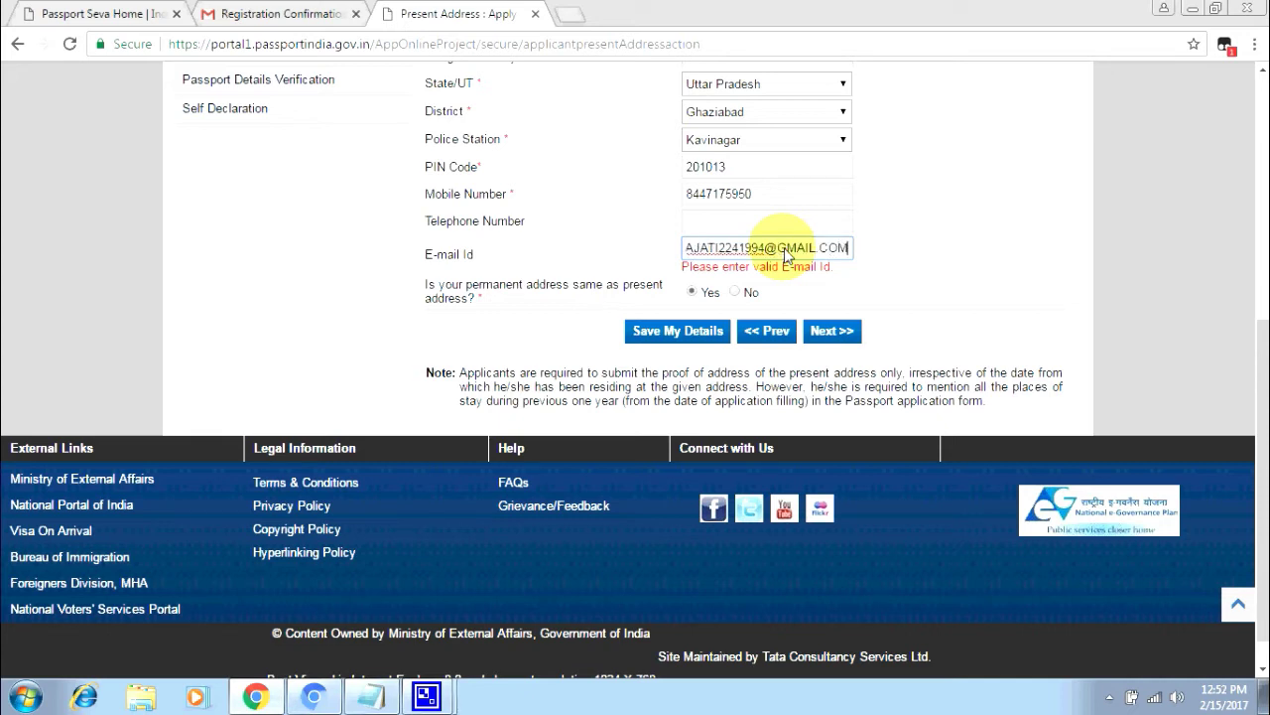
{"action": "left_click", "coordinate": [827, 333]}
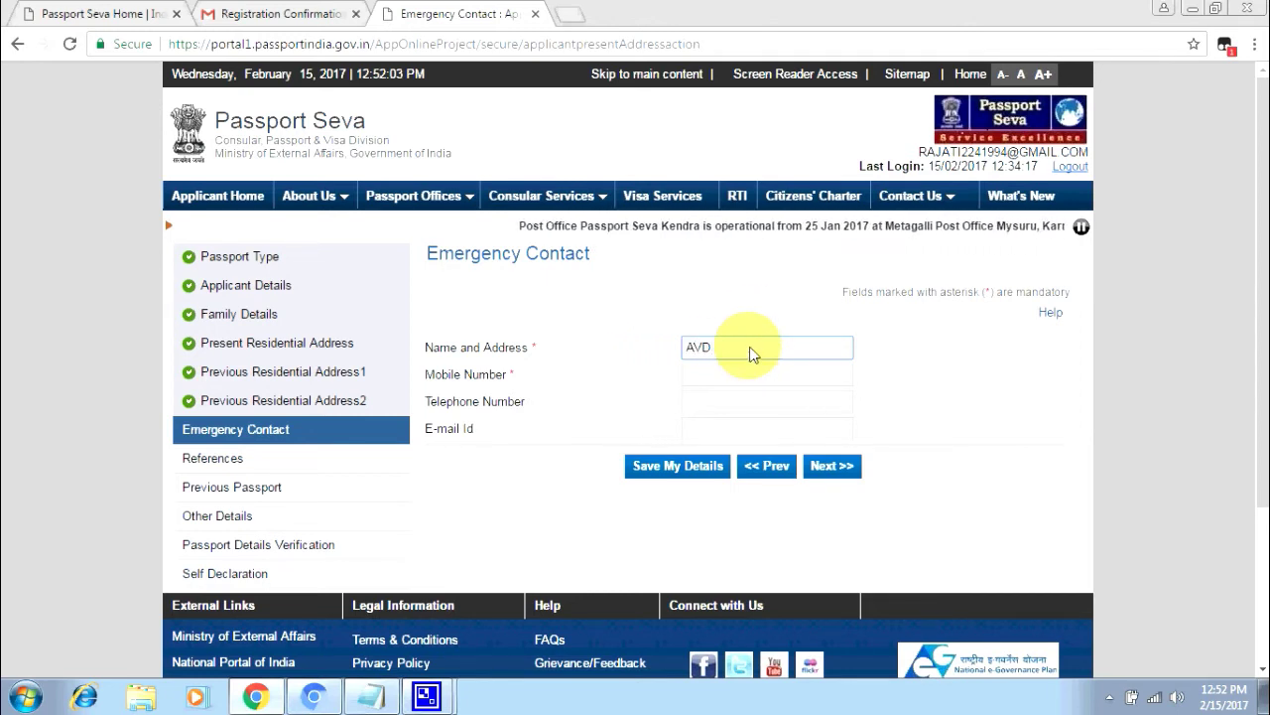
- Enter the emergency contact's name and mobile number, then save the Emergency Contact details
{"action": "type", "text": "SH KUMAR"}
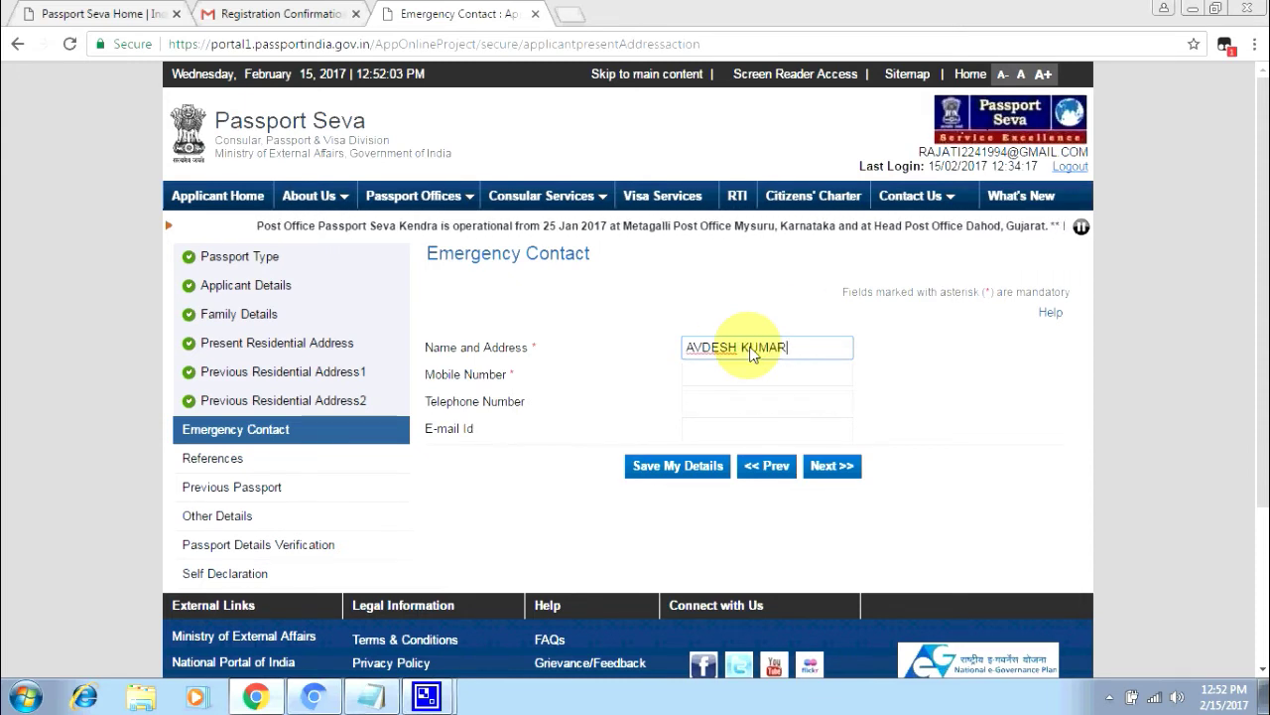
{"action": "left_click", "coordinate": [780, 377]}
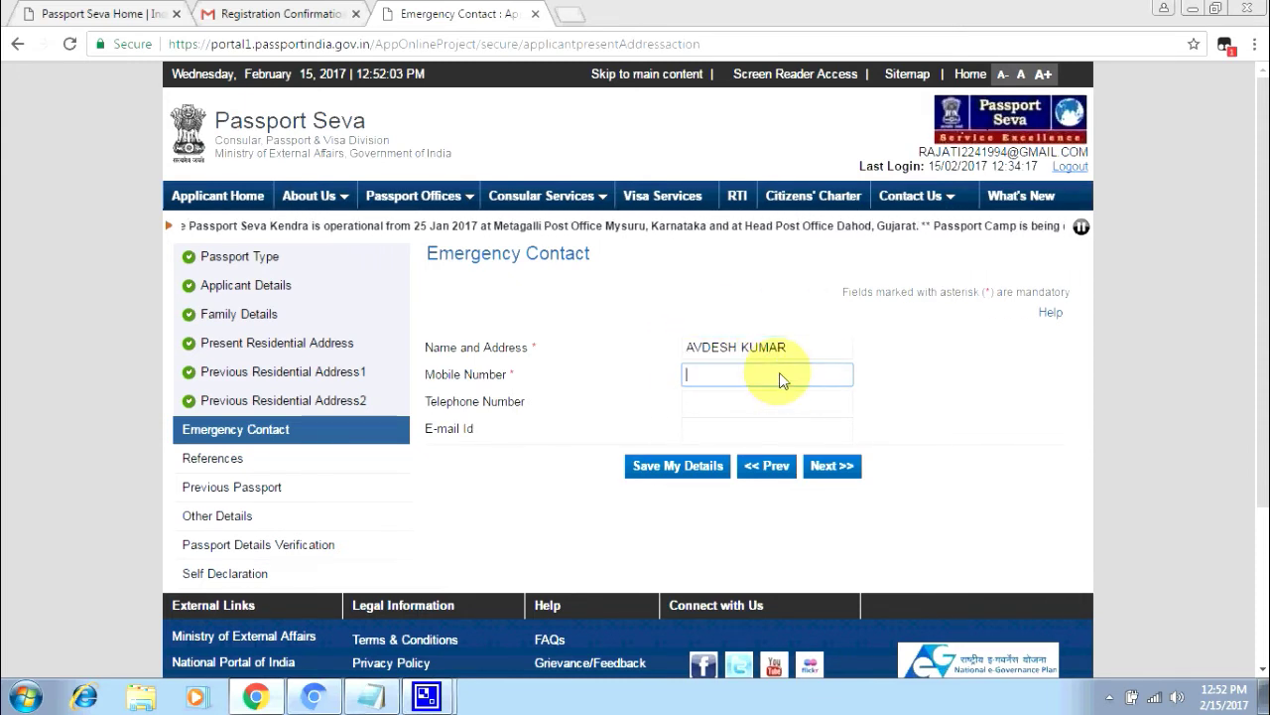
{"action": "type", "text": "9"}
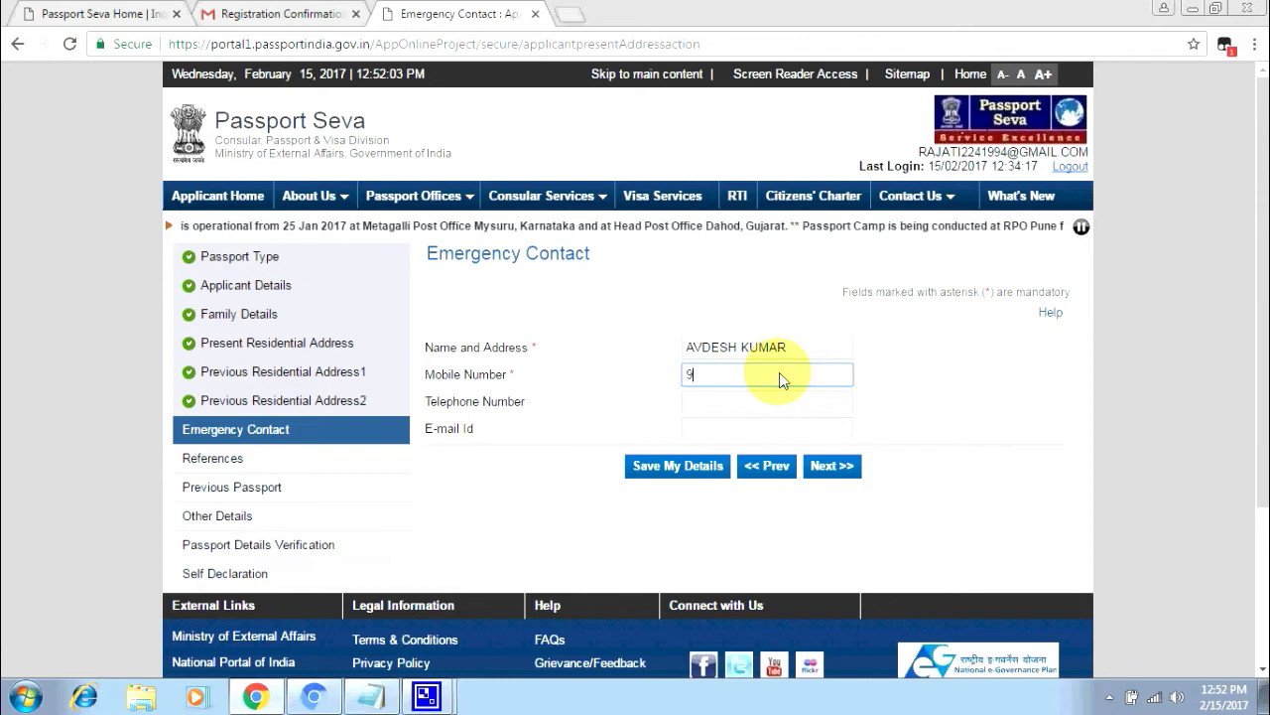
{"action": "key", "text": "BackSpace"}
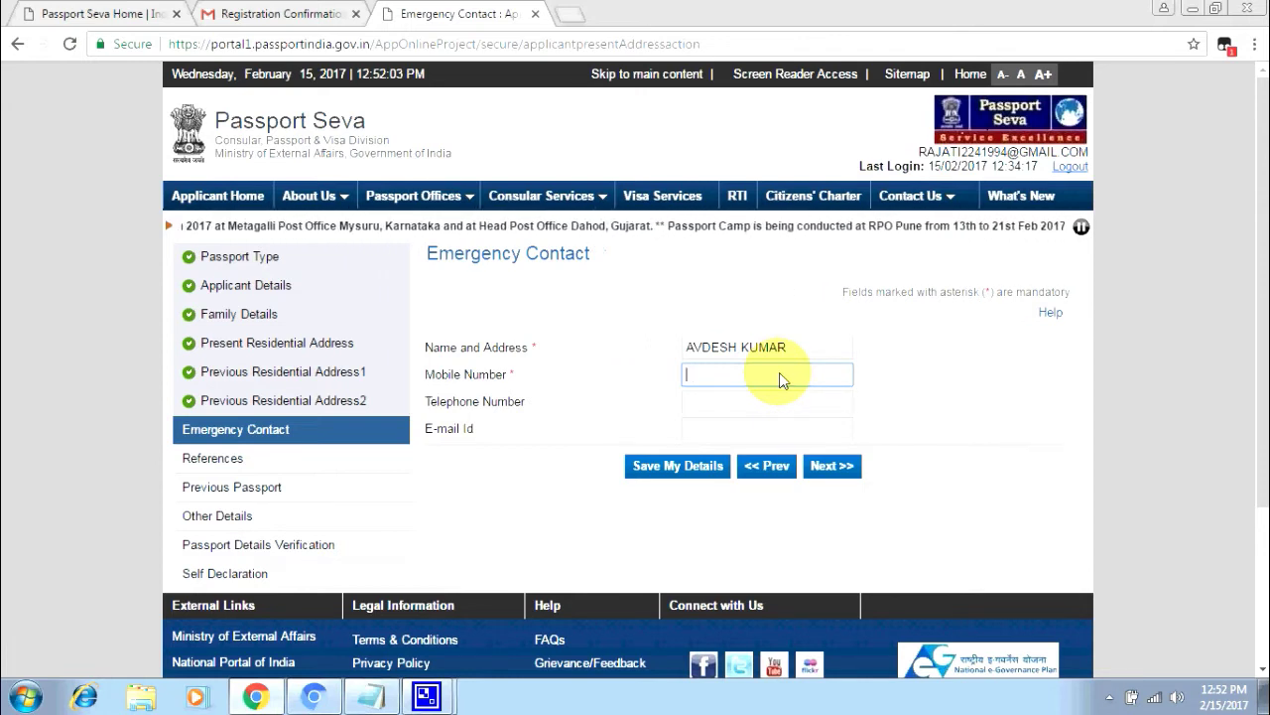
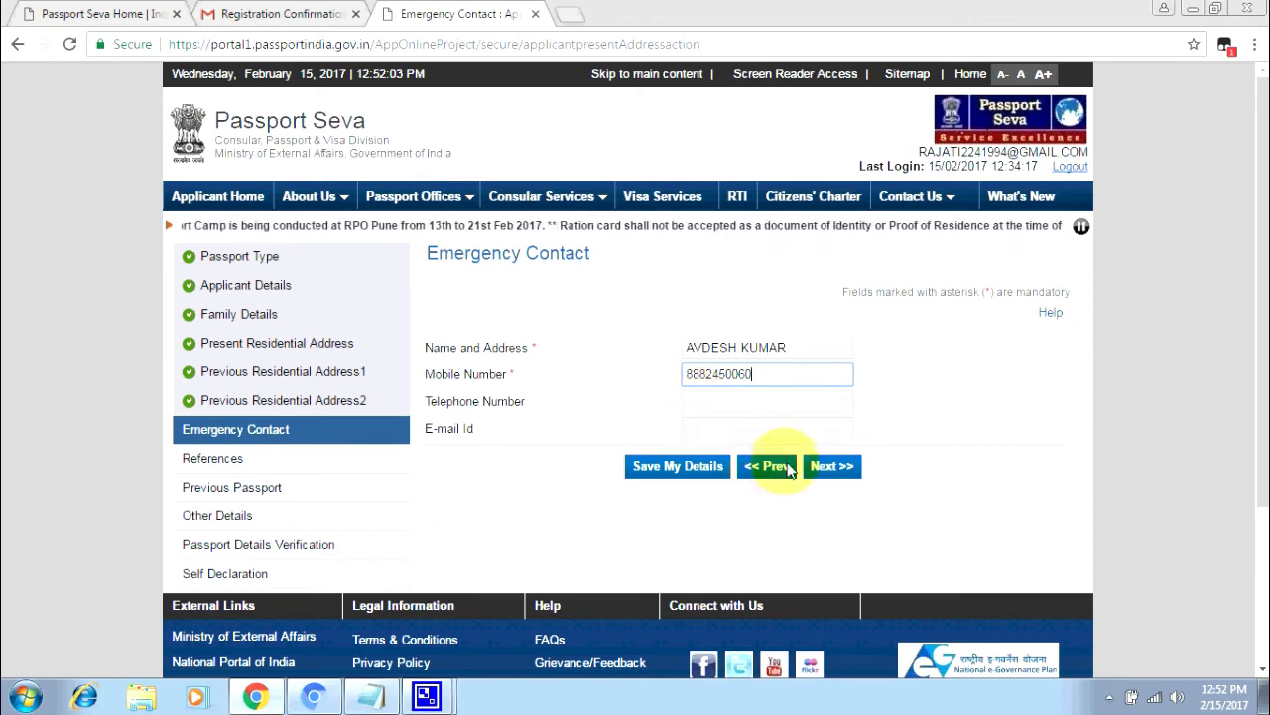
{"action": "left_click", "coordinate": [690, 465]}
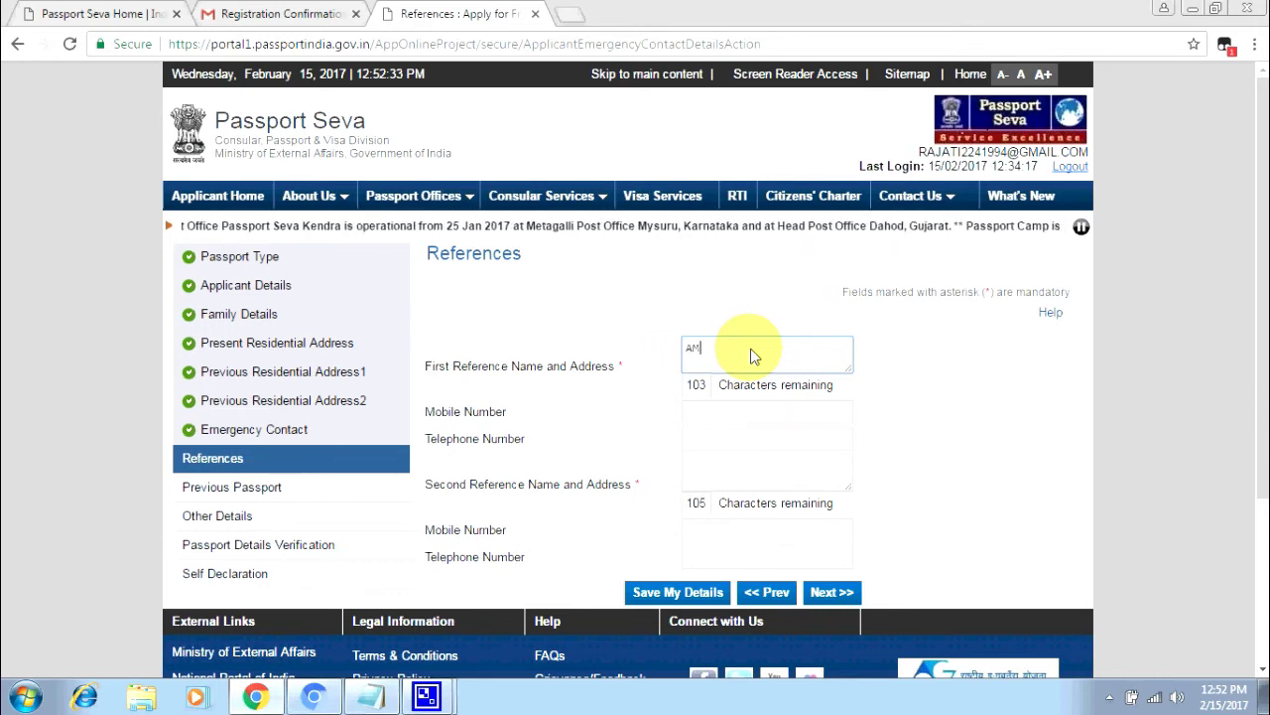
- Enter the first and second references' names and addresses, save them, and continue
{"action": "type", "text": "IT "}
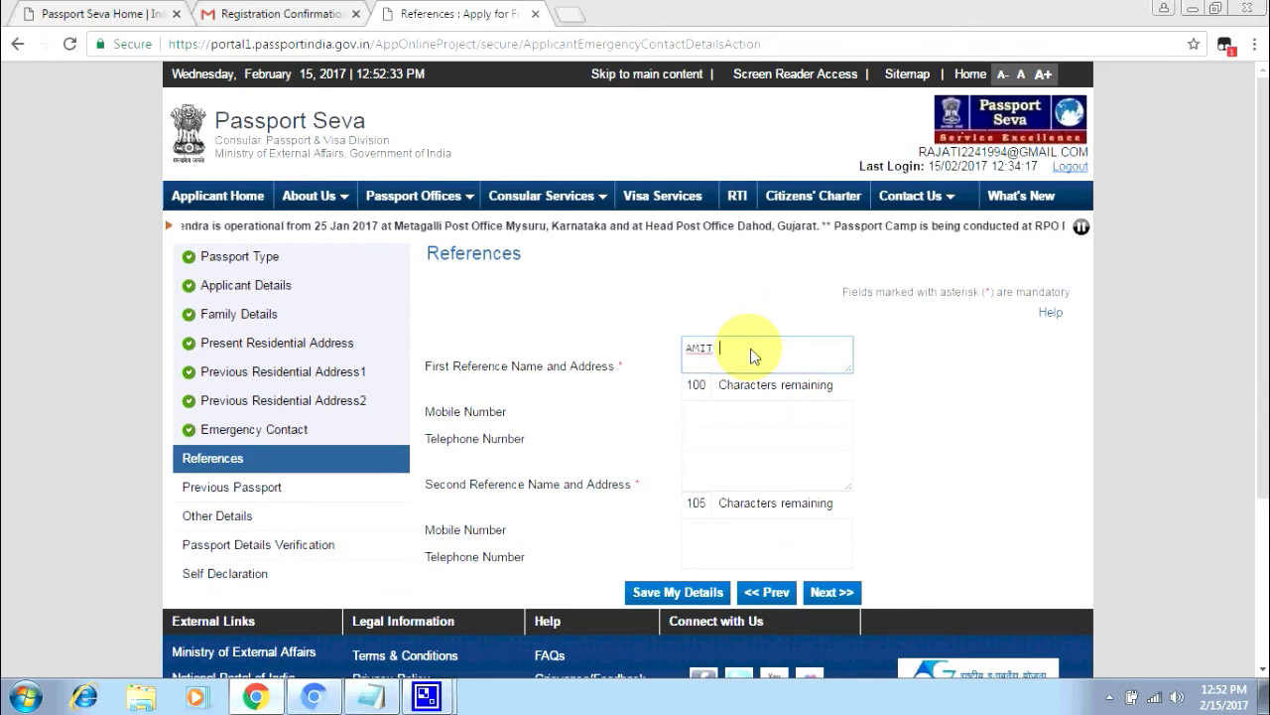
{"action": "type", "text": "GOCIN"}
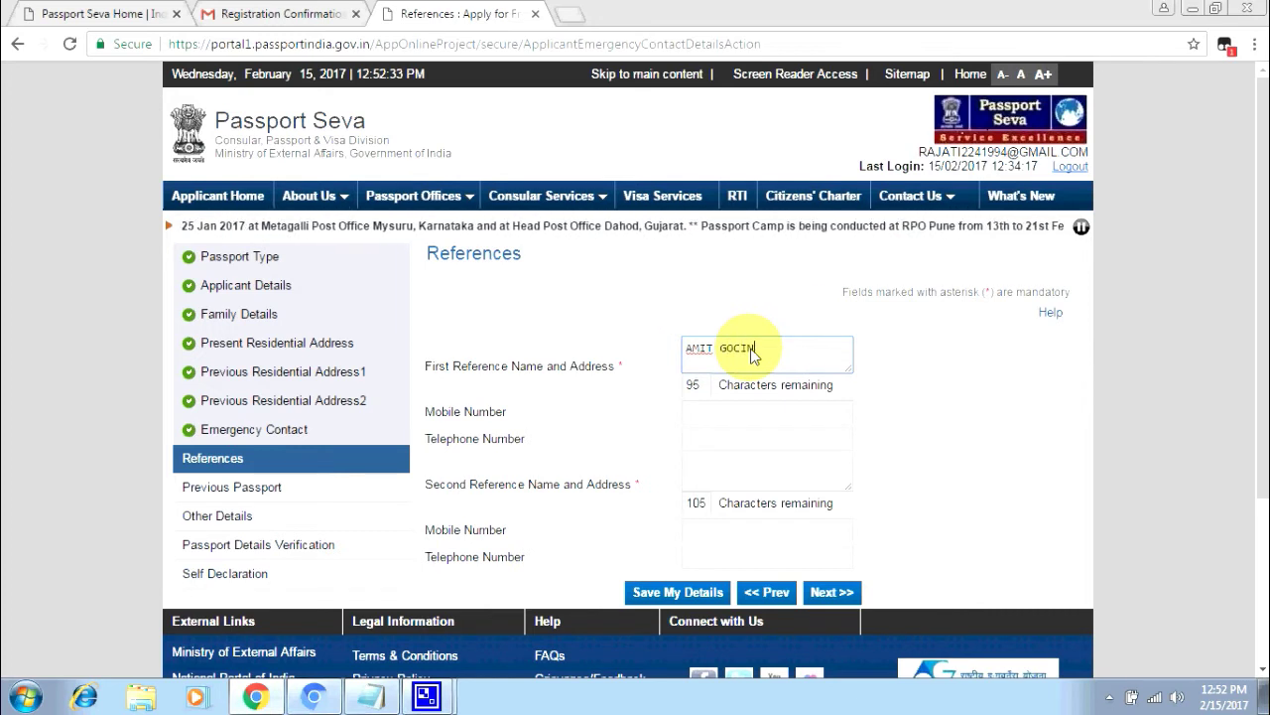
{"action": "key", "text": "BackSpace"}
{"action": "key", "text": "BackSpace"}
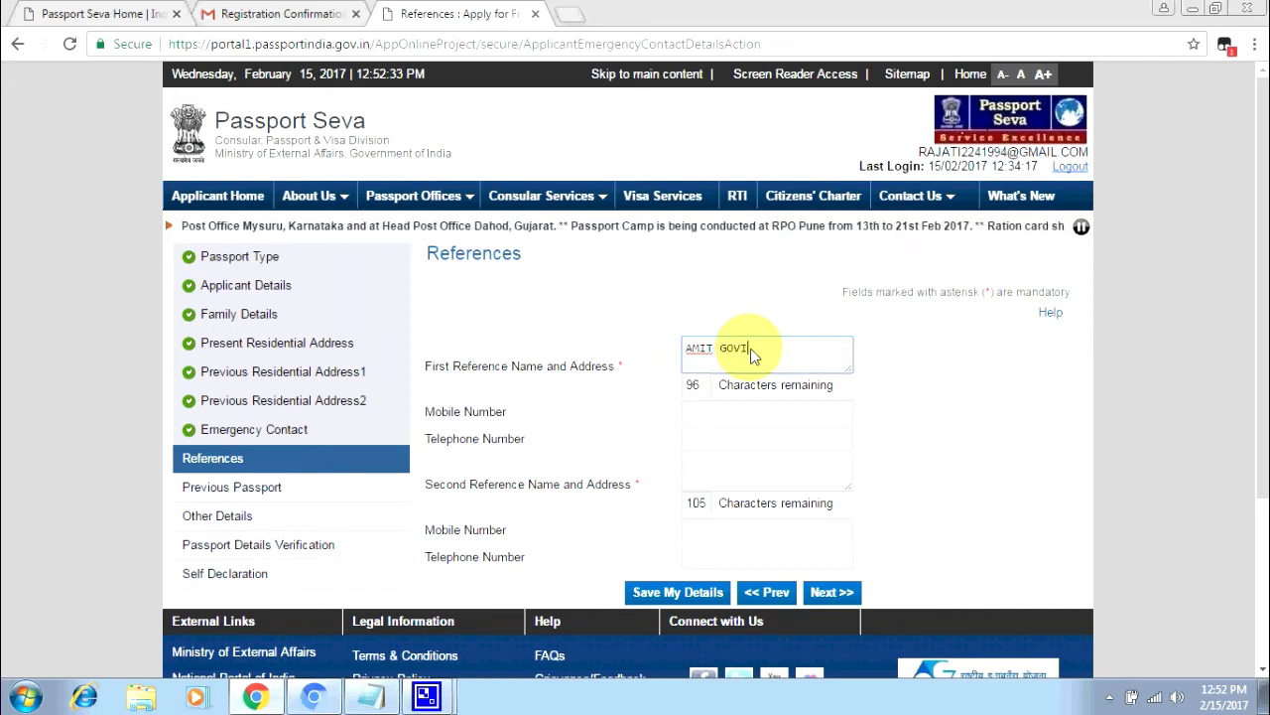
{"action": "type", "text": "VINDPU"}
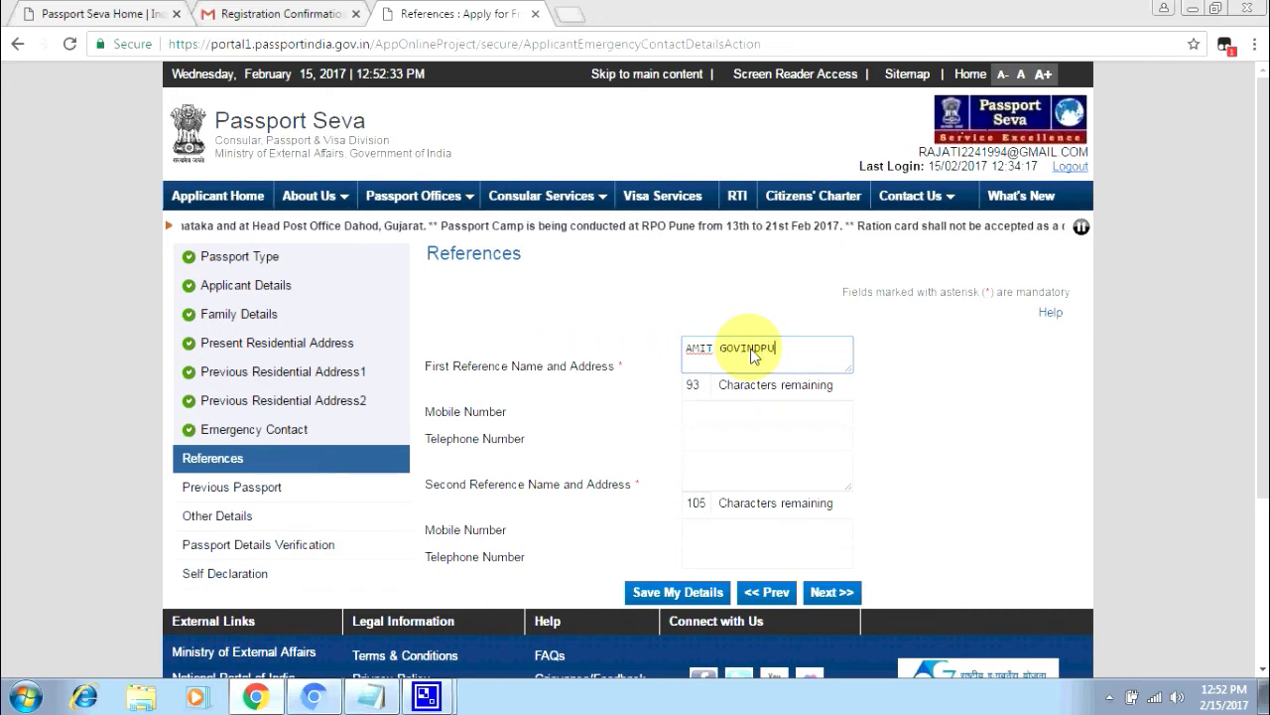
{"action": "type", "text": "RAM "}
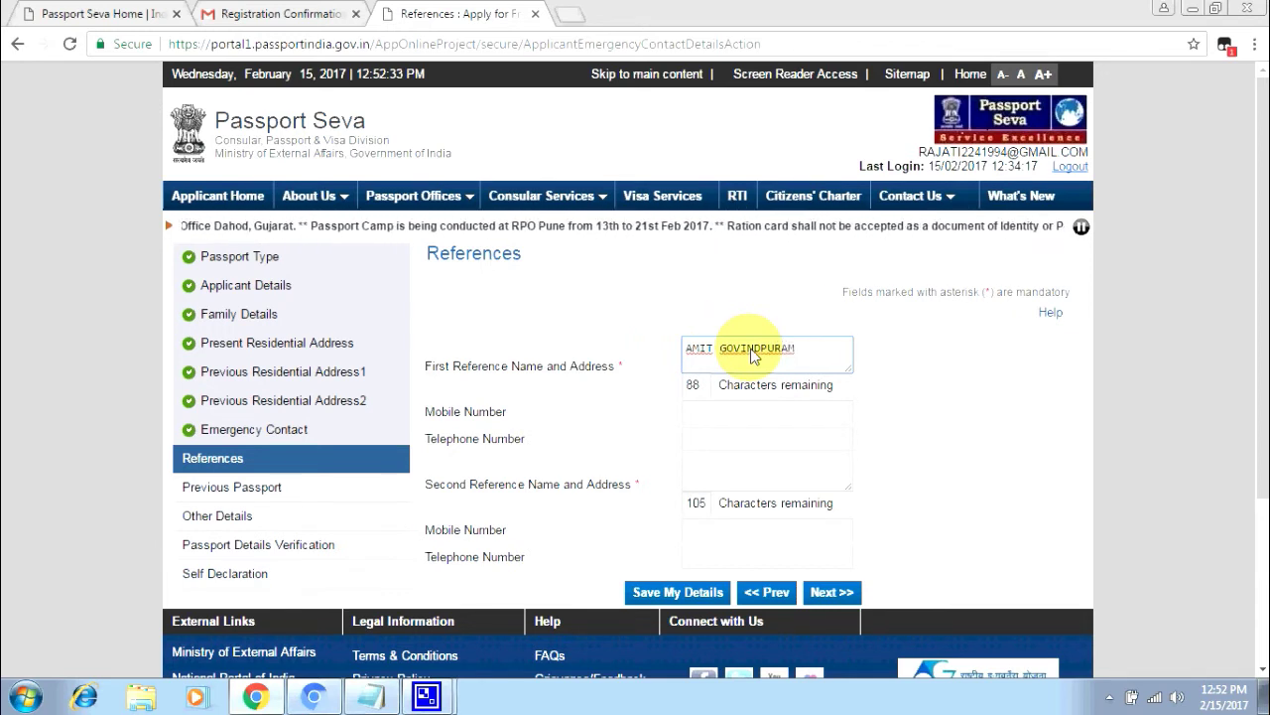
{"action": "type", "text": "GHA"}
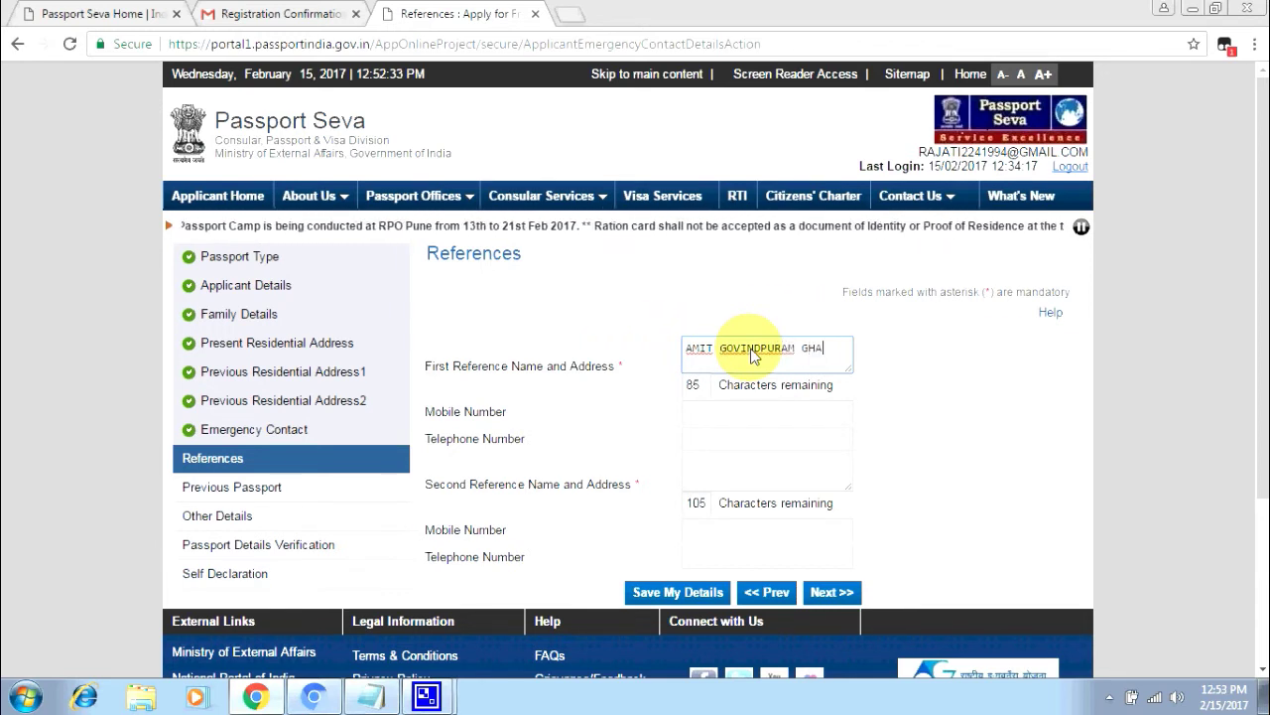
{"action": "type", "text": "ZA"}
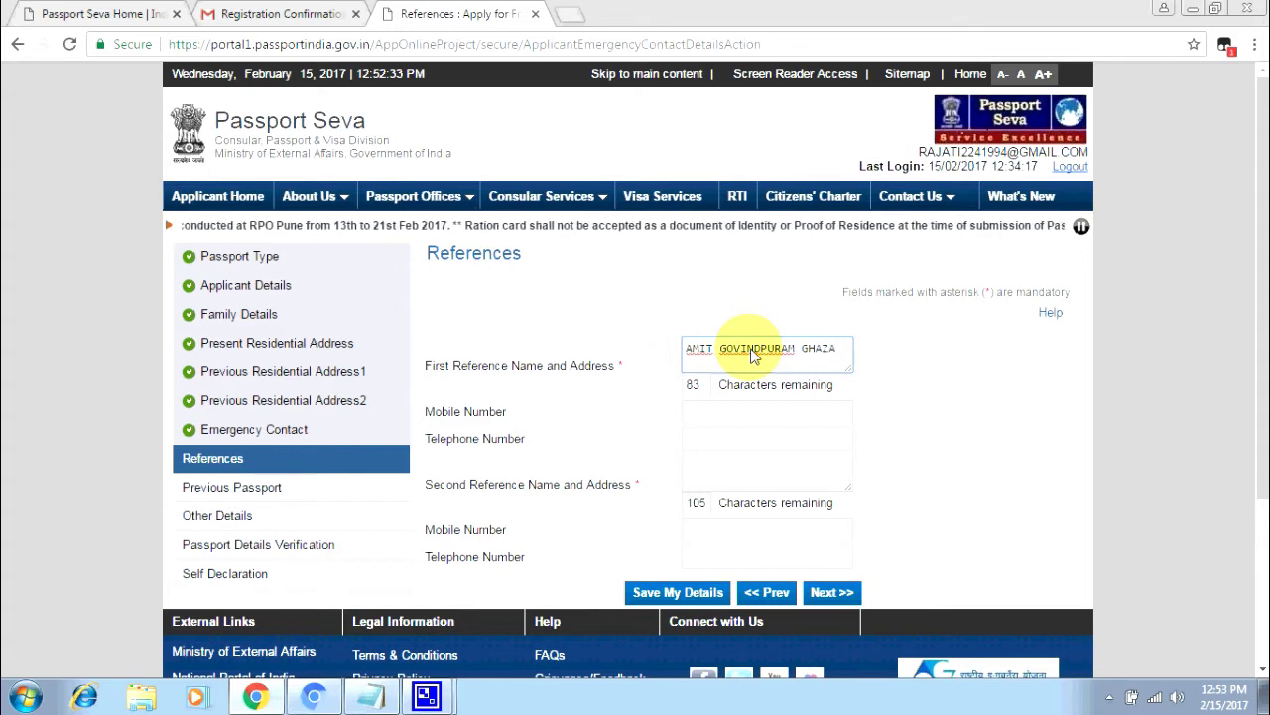
{"action": "type", "text": "BAD UP"}
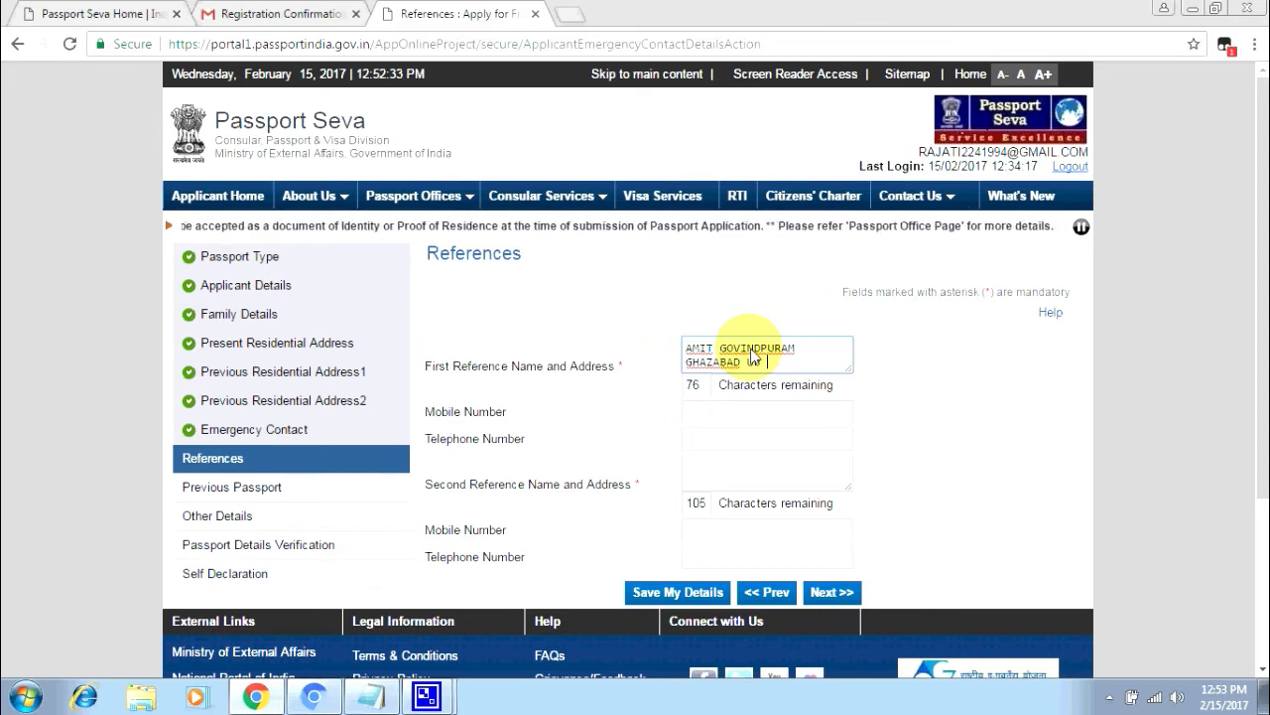
{"action": "key", "text": "Tab"}
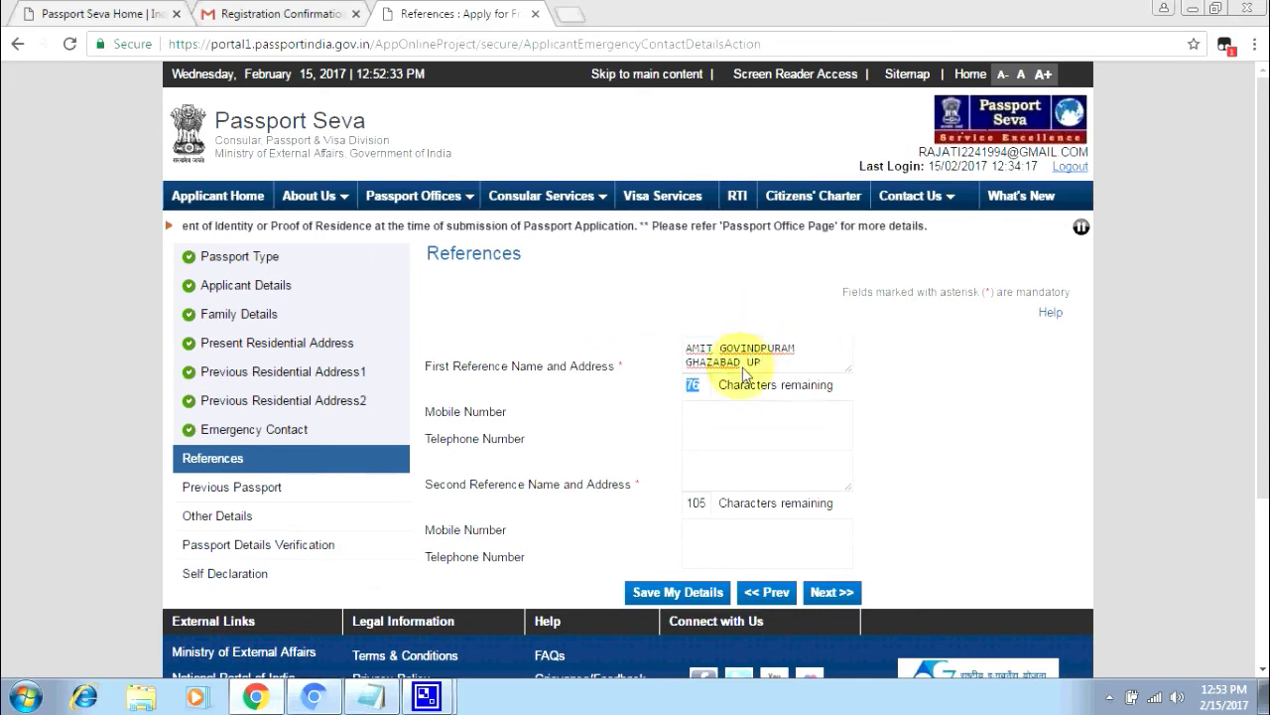
{"action": "left_click", "coordinate": [725, 477]}
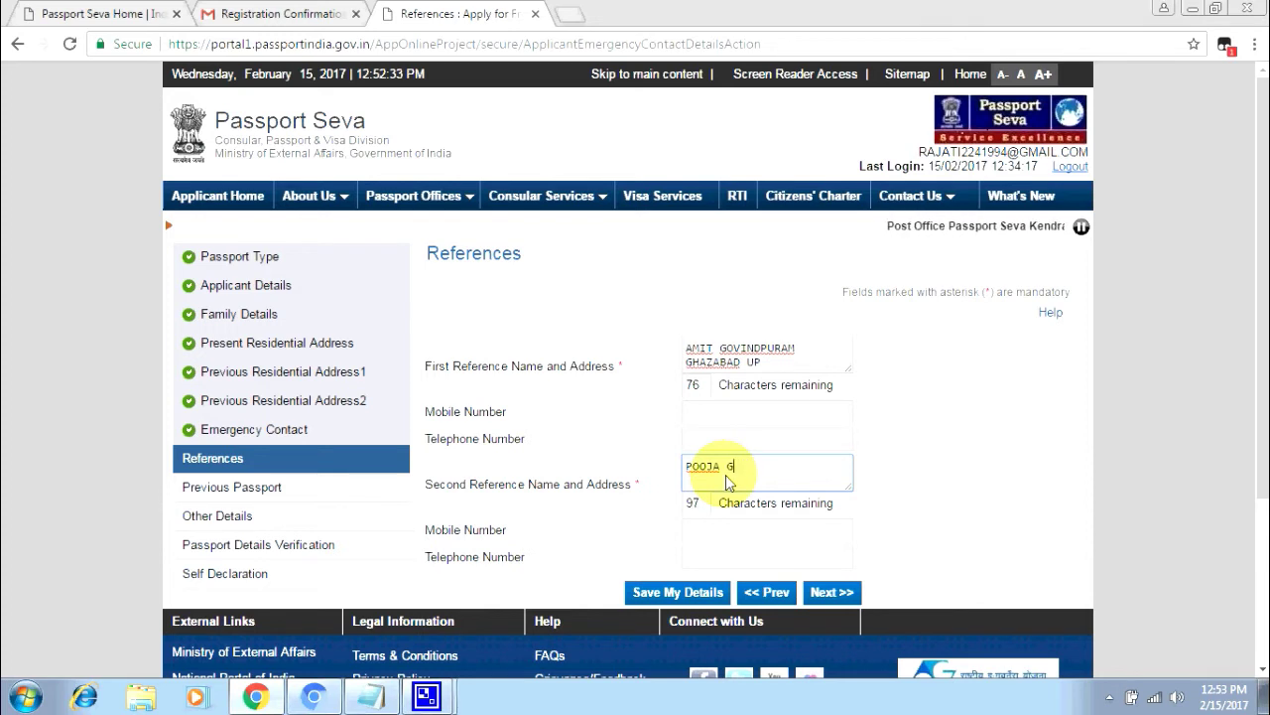
{"action": "type", "text": "V"}
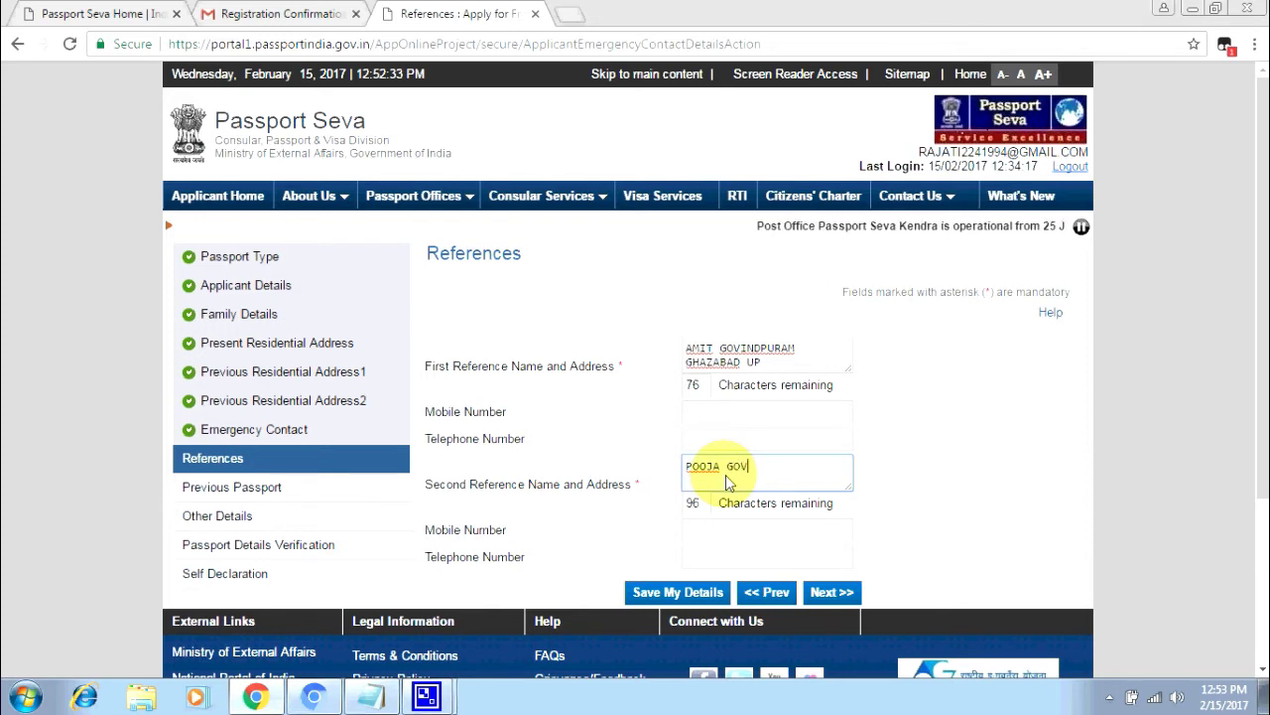
{"action": "type", "text": "IN"}
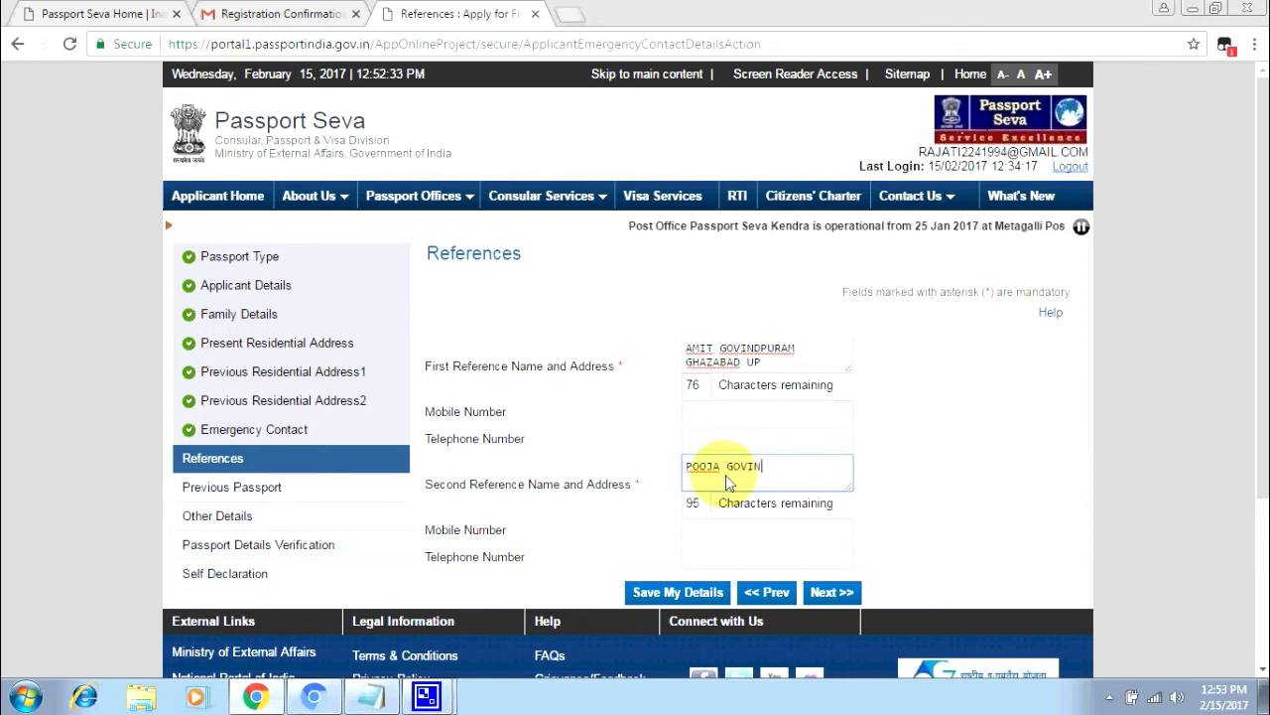
{"action": "type", "text": "DPUR"}
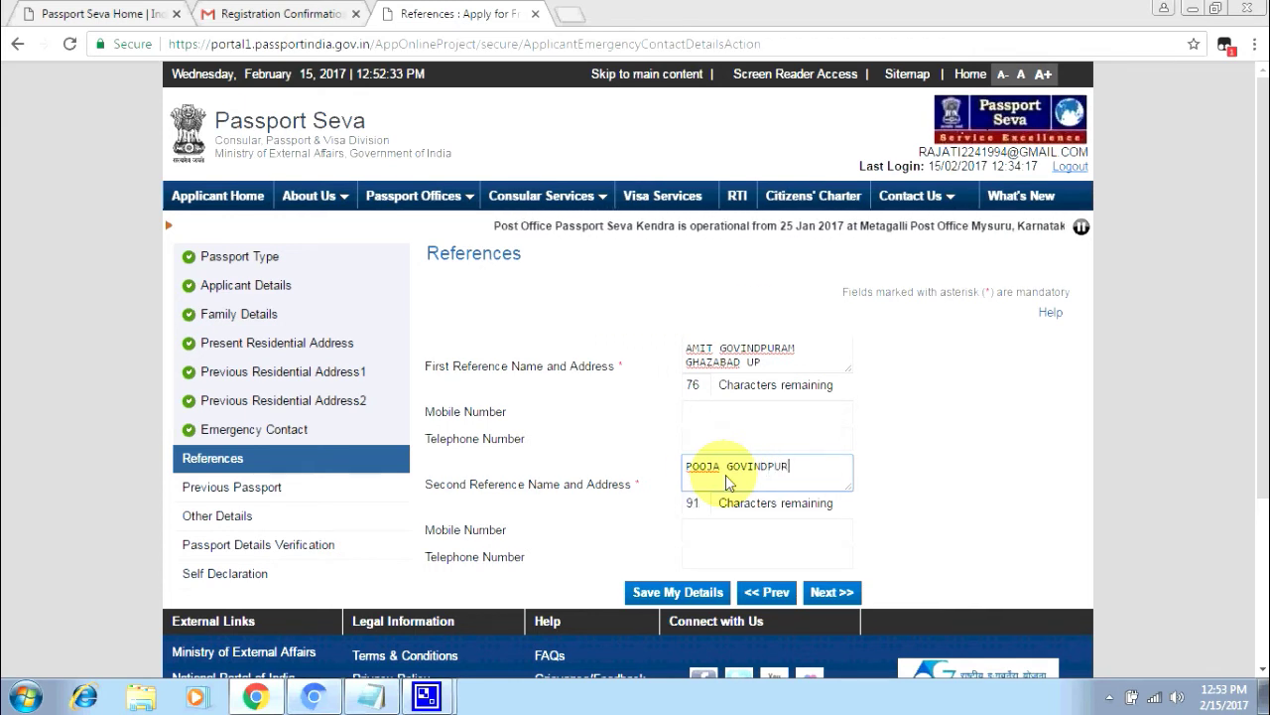
{"action": "type", "text": "AM G"}
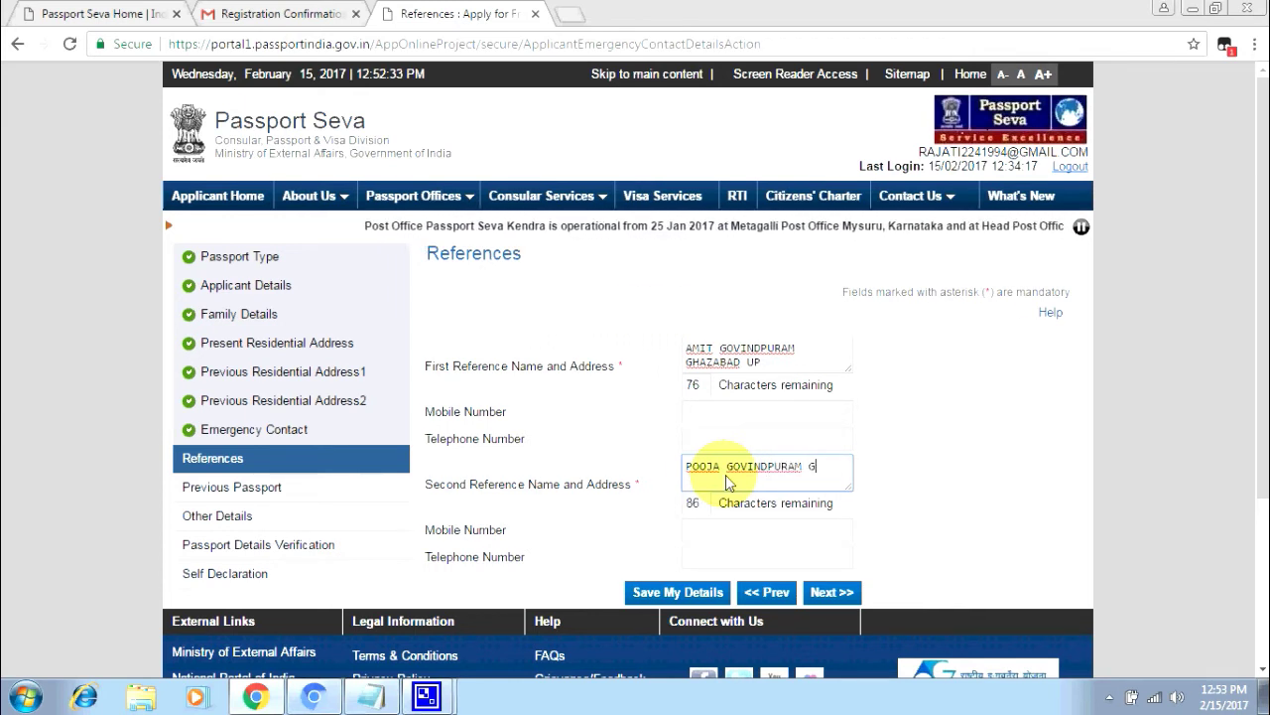
{"action": "type", "text": "AZIABAD"}
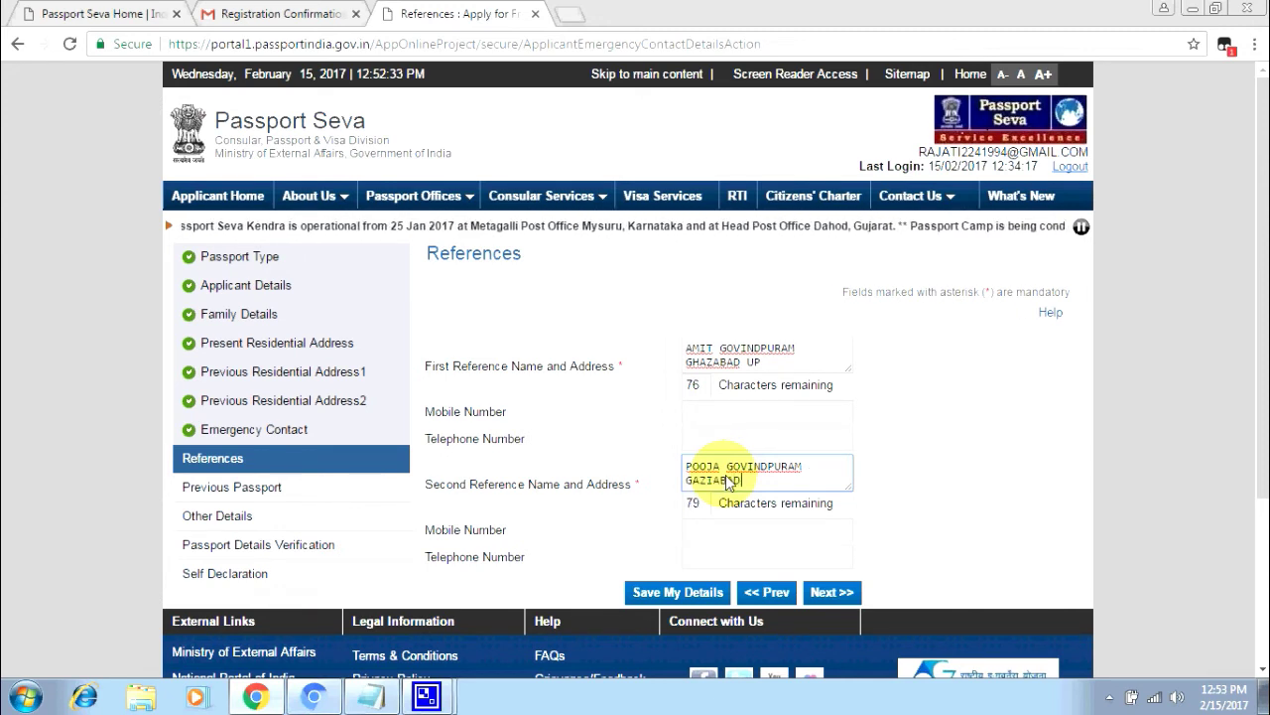
{"action": "left_click", "coordinate": [647, 593]}
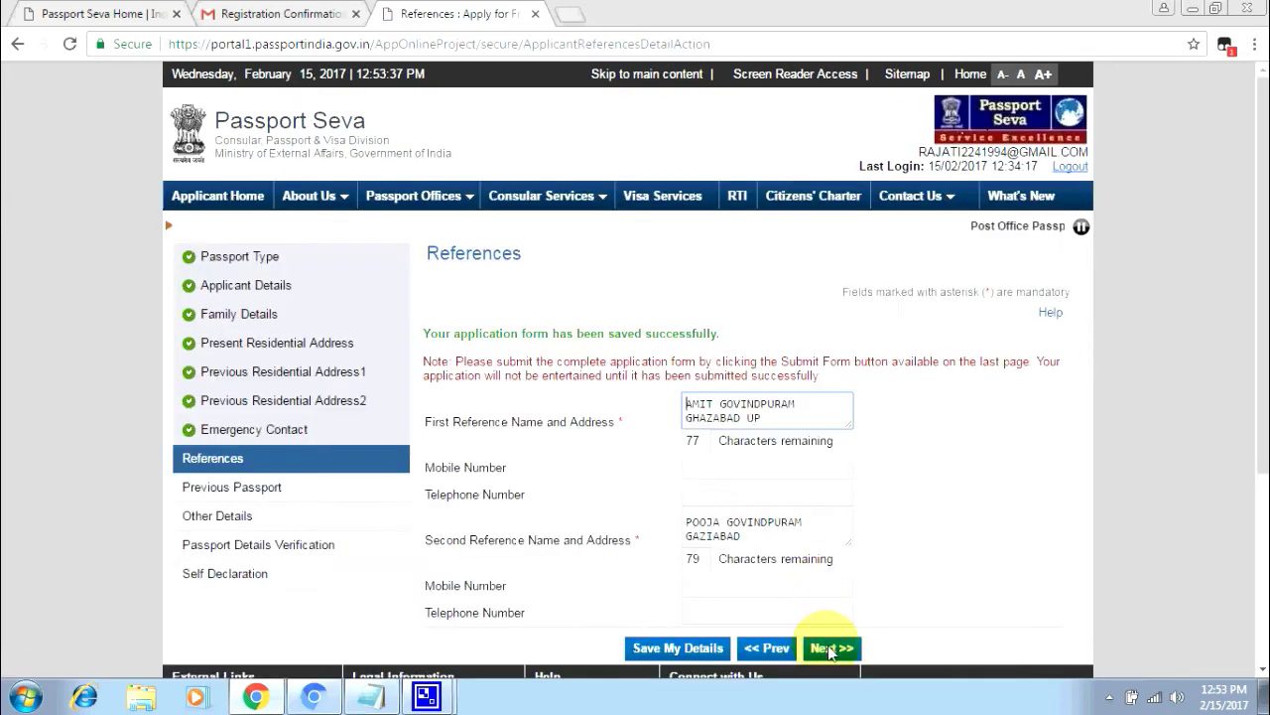
{"action": "left_click", "coordinate": [829, 648]}
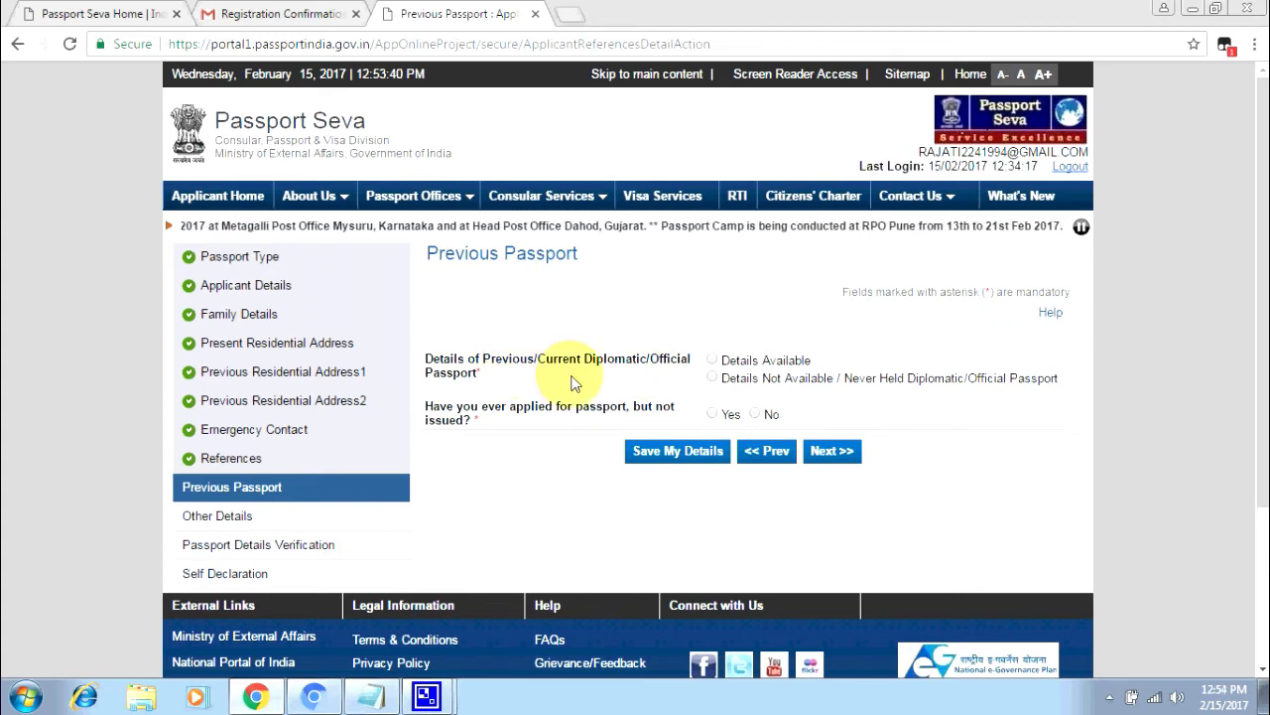
- Select 'Details Not Available / Never Held' and No for an unissued application, then continue
{"action": "left_click", "coordinate": [713, 361]}
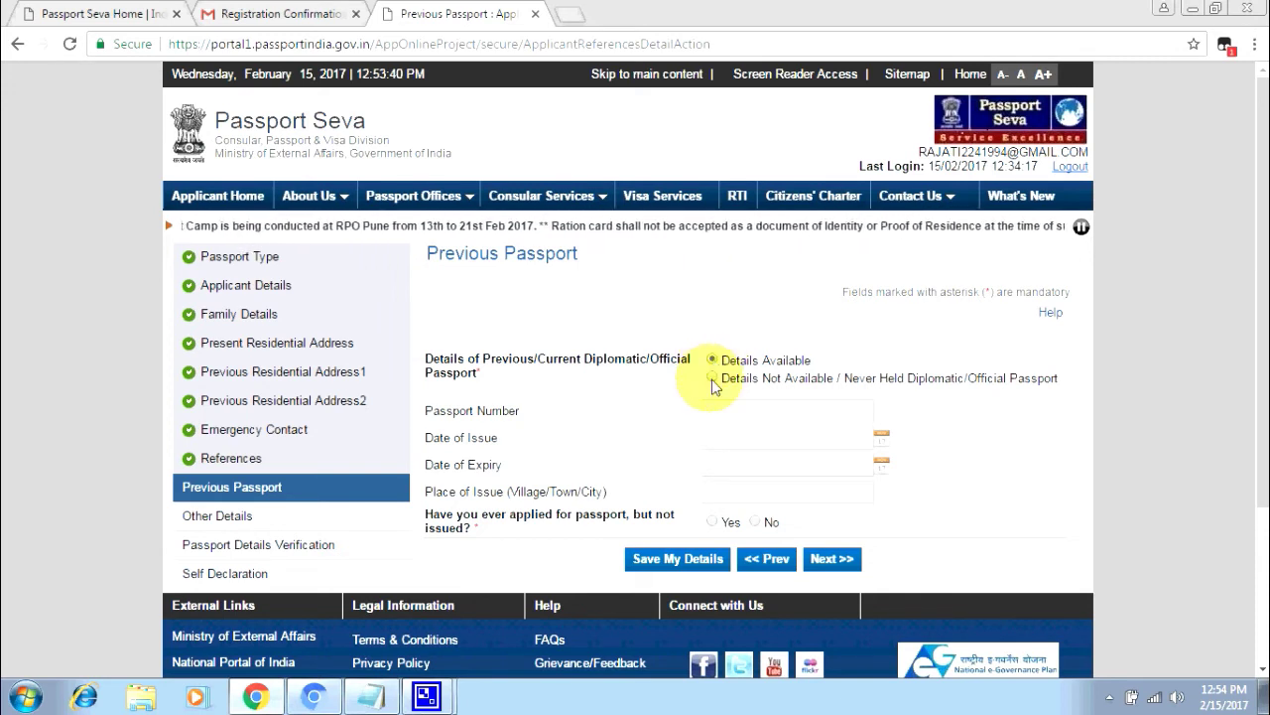
{"action": "left_click", "coordinate": [712, 379]}
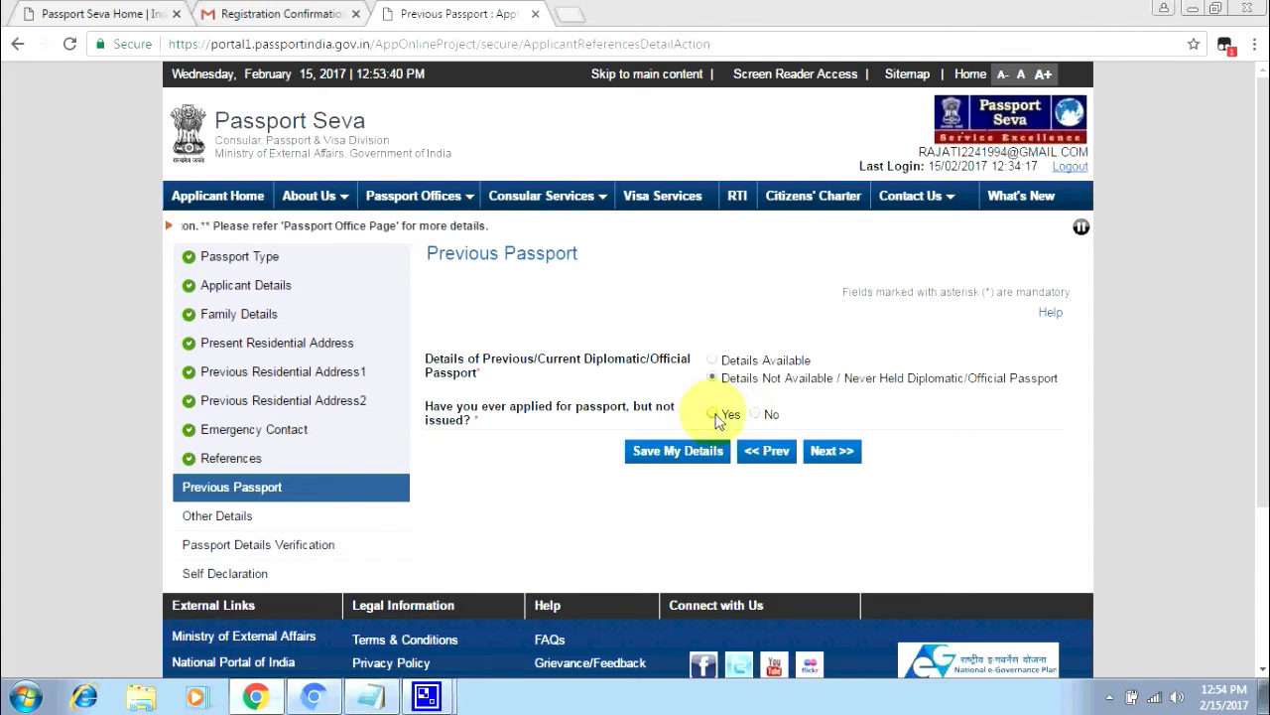
{"action": "left_click", "coordinate": [719, 421]}
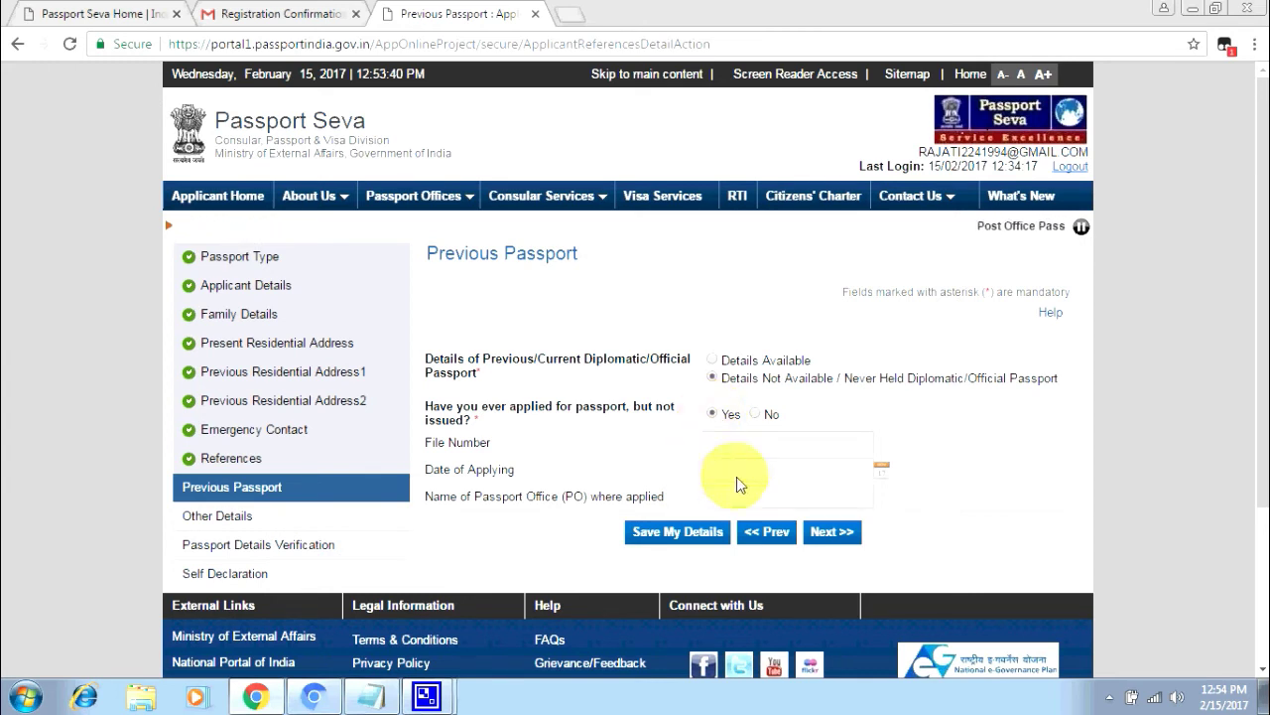
{"action": "left_click", "coordinate": [758, 417]}
{"action": "left_click", "coordinate": [830, 453]}
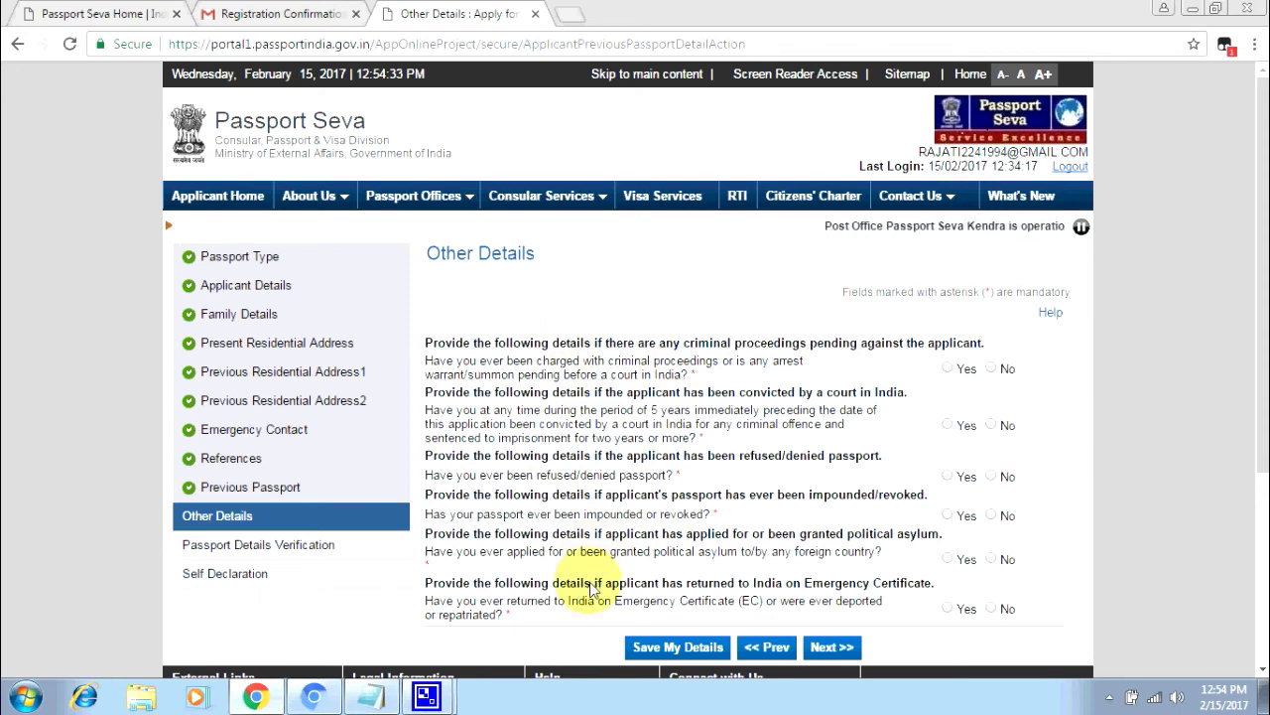
- Answer No to all six Other Details questions and continue to the verification preview
{"action": "left_click", "coordinate": [991, 367]}
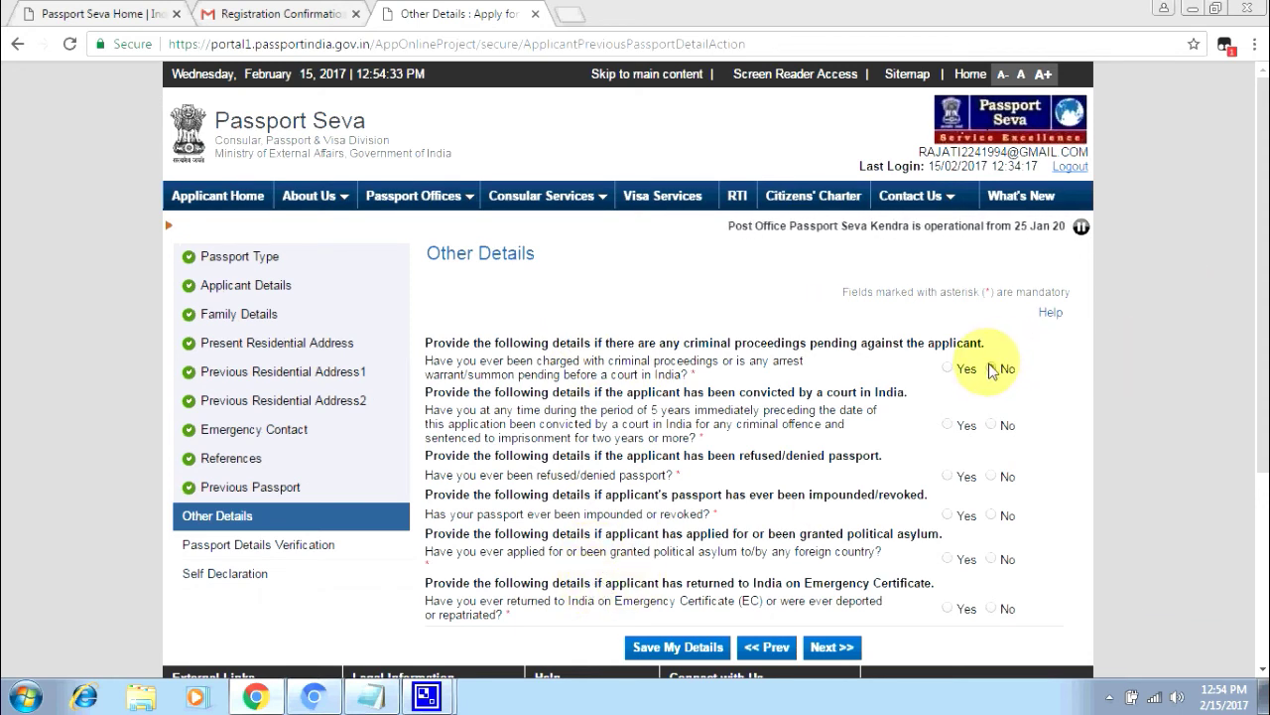
{"action": "left_click", "coordinate": [990, 426]}
{"action": "left_click", "coordinate": [991, 476]}
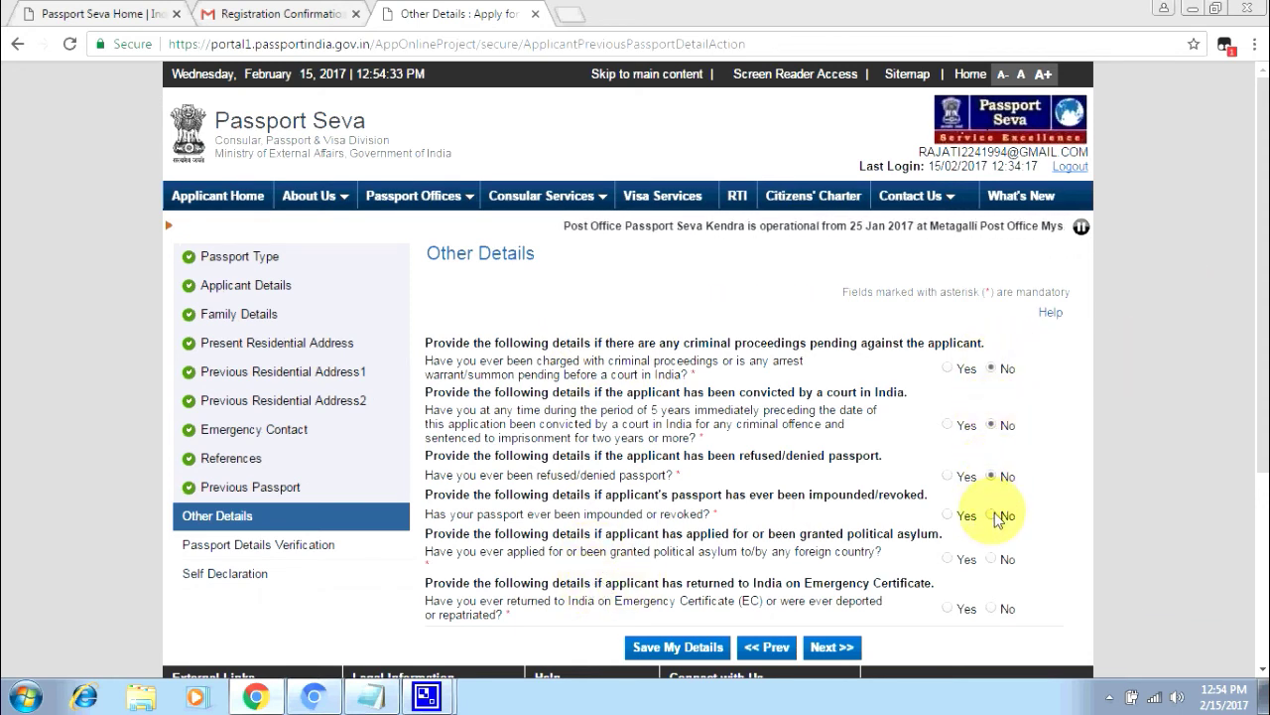
{"action": "left_click", "coordinate": [990, 515]}
{"action": "left_click", "coordinate": [990, 559]}
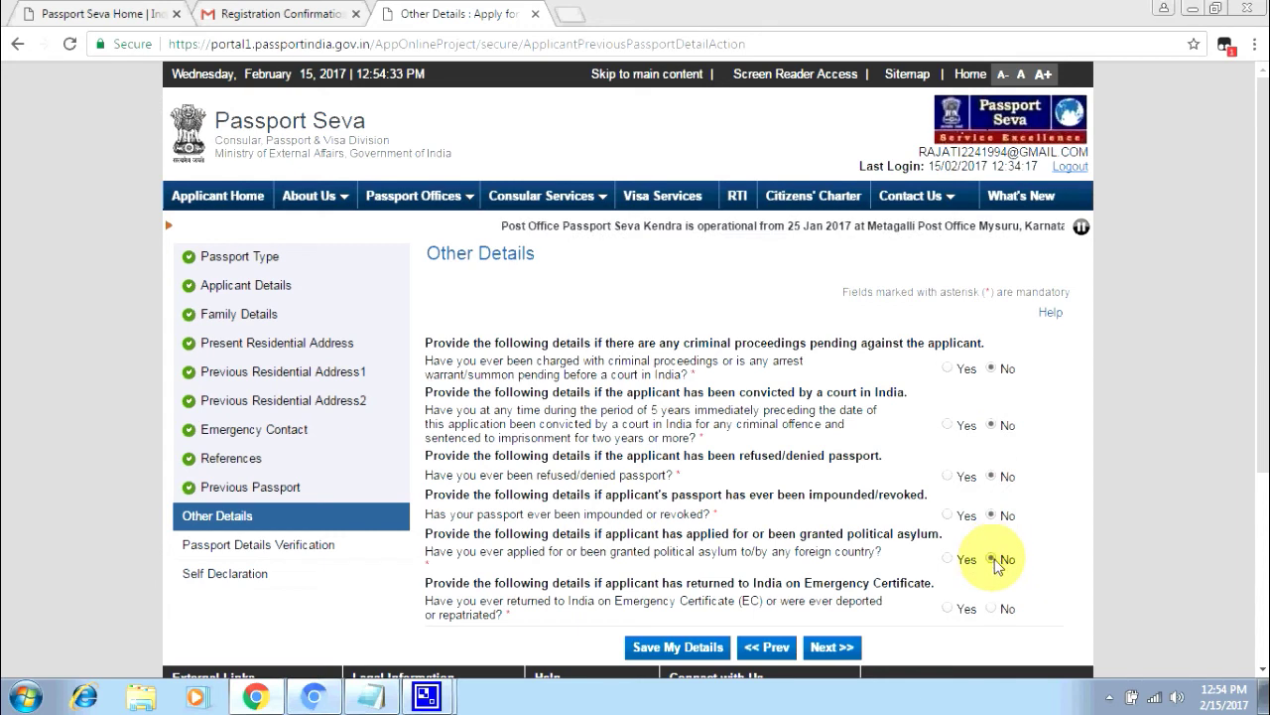
{"action": "left_click", "coordinate": [991, 608]}
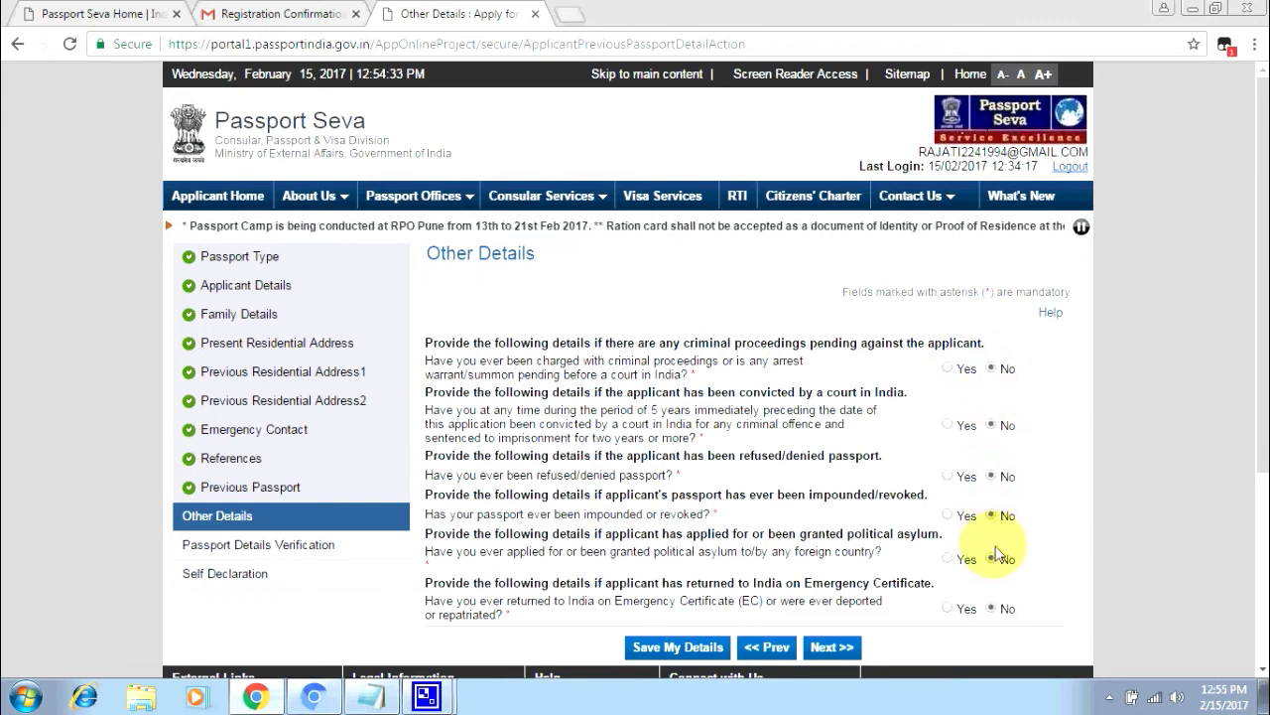
{"action": "left_click", "coordinate": [830, 648]}
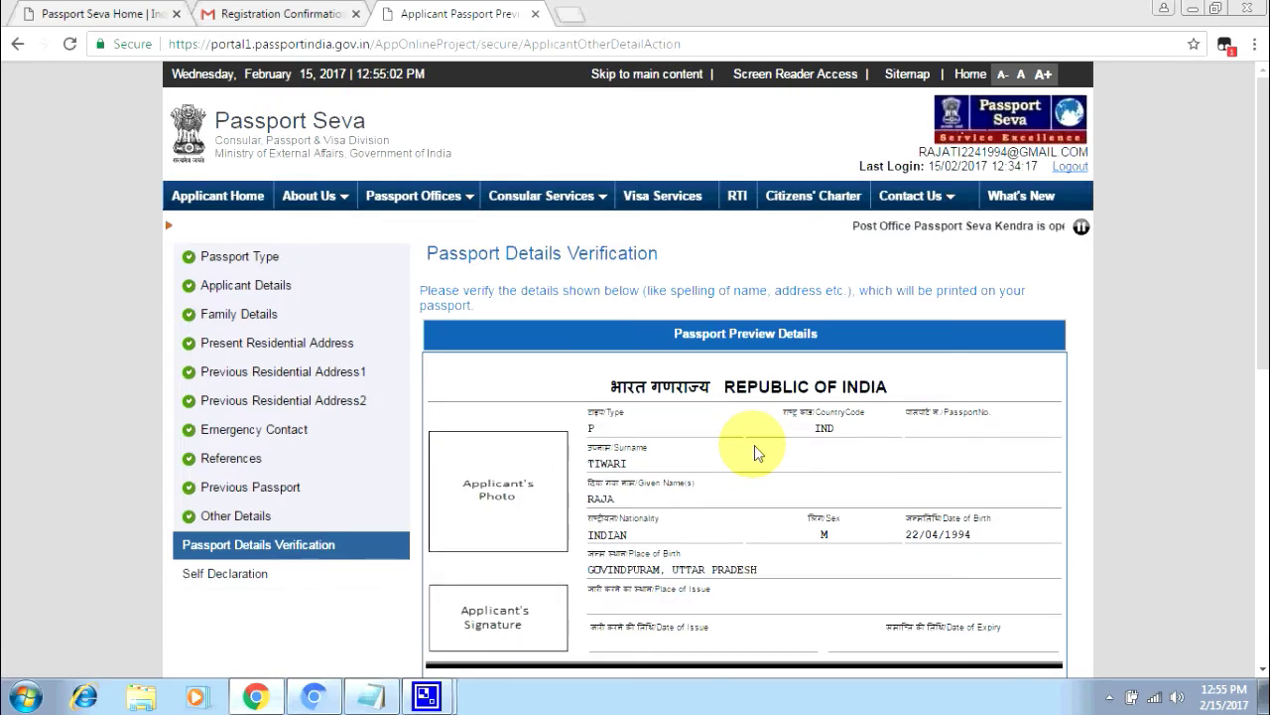
- Review the Passport Preview Details and proceed to the Self Declaration page
{"action": "scroll", "coordinate": [715, 348], "scroll_direction": "down", "scroll_amount": 3}
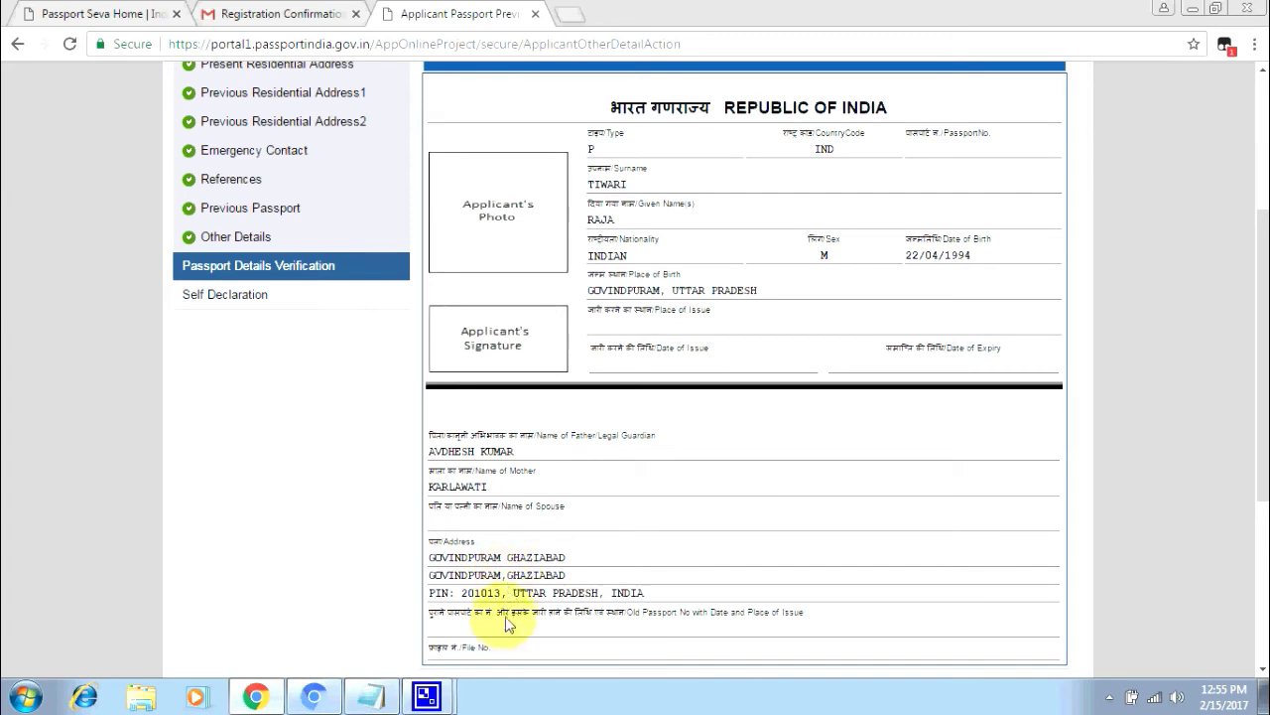
{"action": "scroll", "coordinate": [506, 628], "scroll_direction": "up", "scroll_amount": 1}
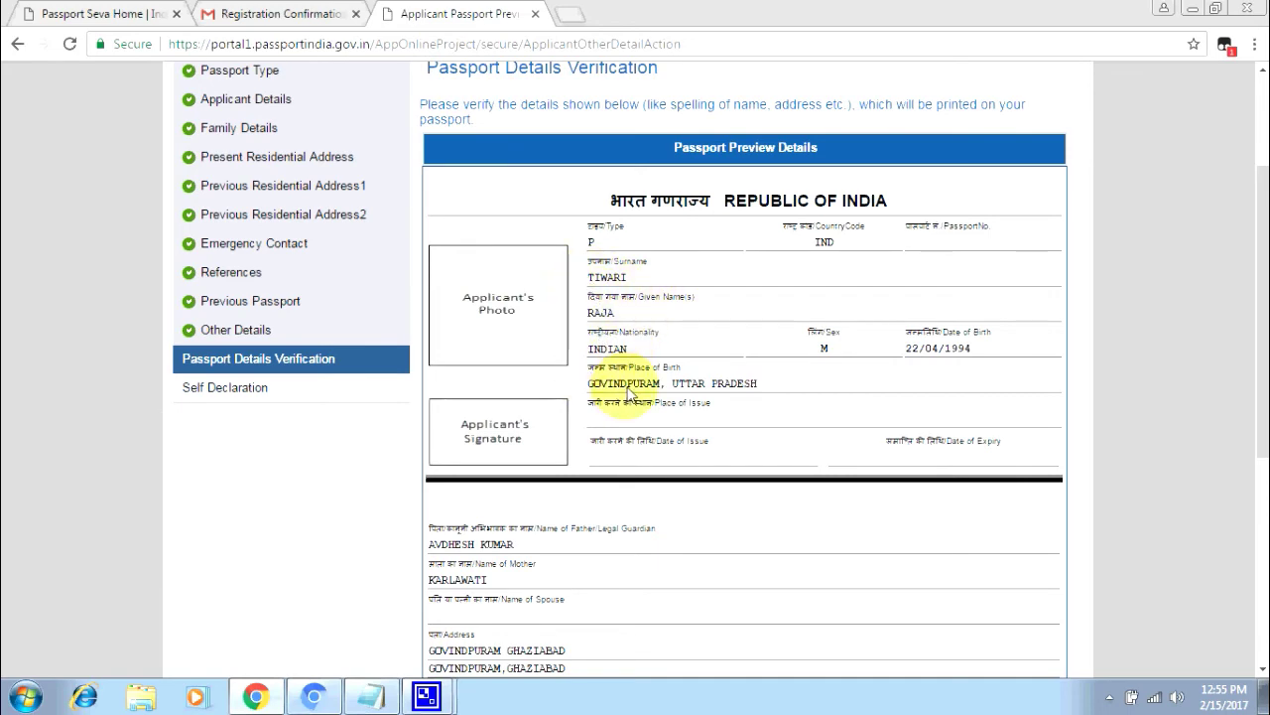
{"action": "scroll", "coordinate": [608, 417], "scroll_direction": "down", "scroll_amount": 5}
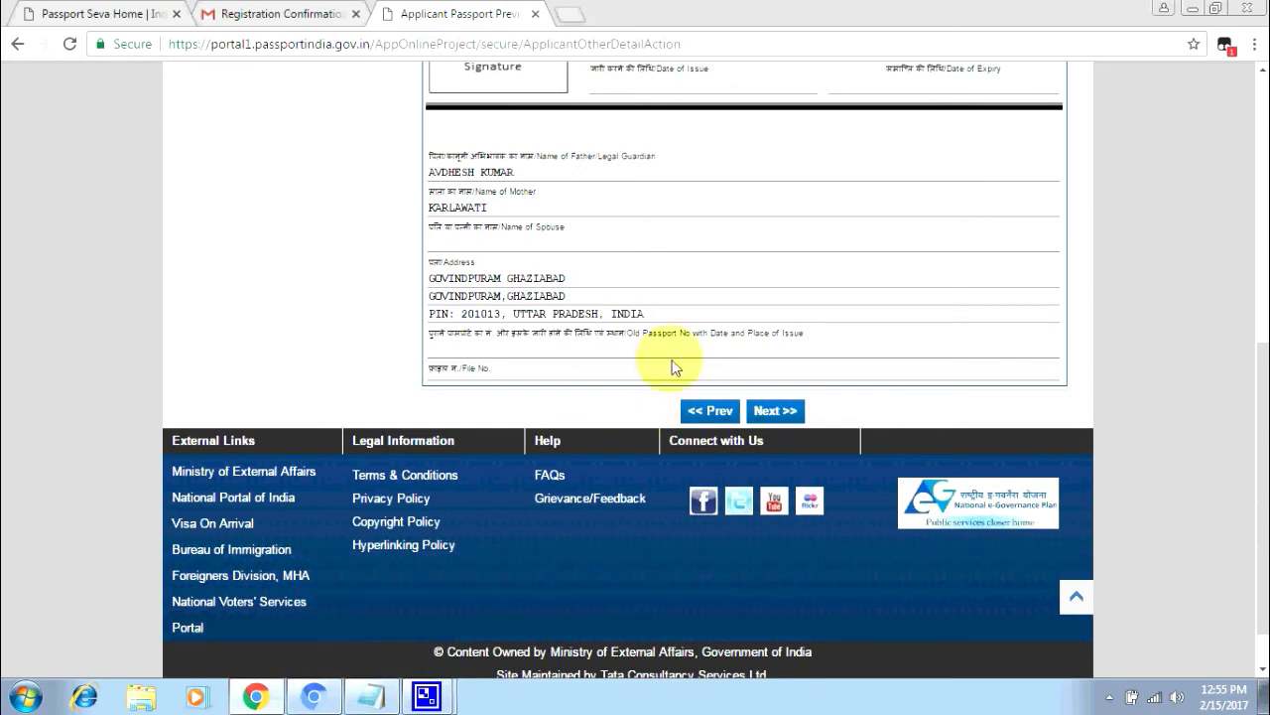
{"action": "left_click", "coordinate": [777, 411]}
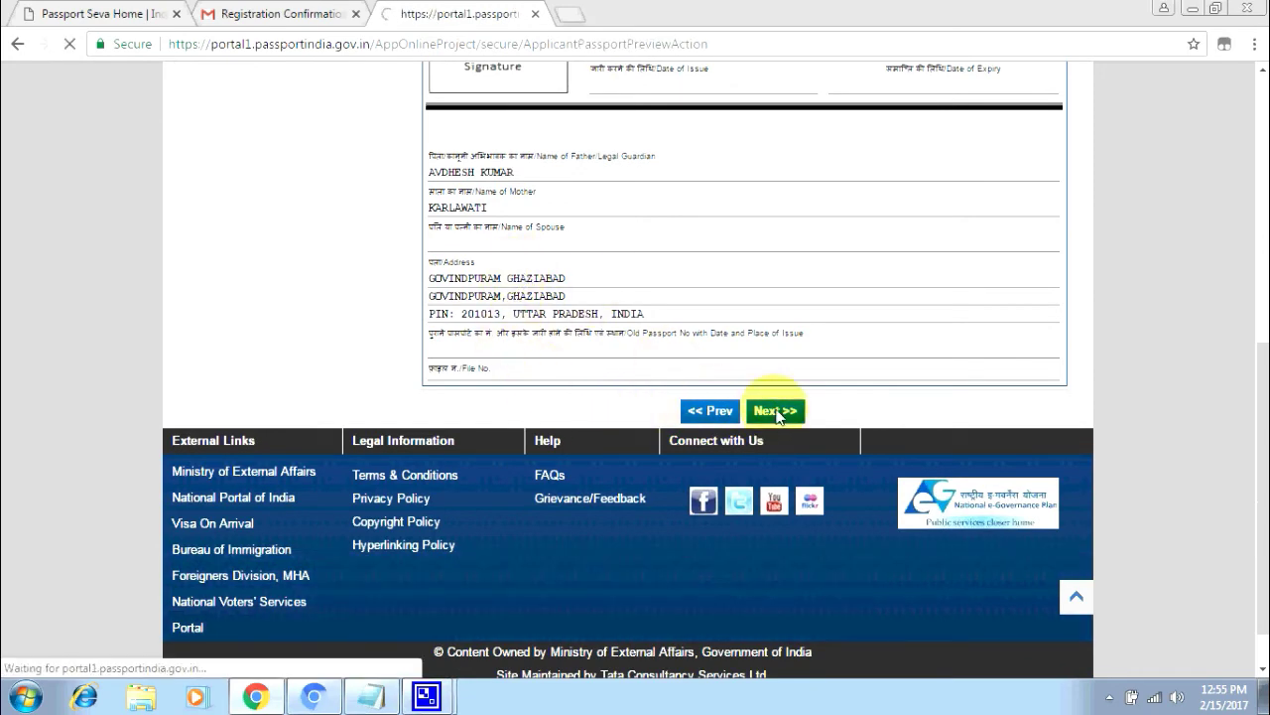
{"action": "scroll", "coordinate": [778, 417], "scroll_direction": "down", "scroll_amount": 1}
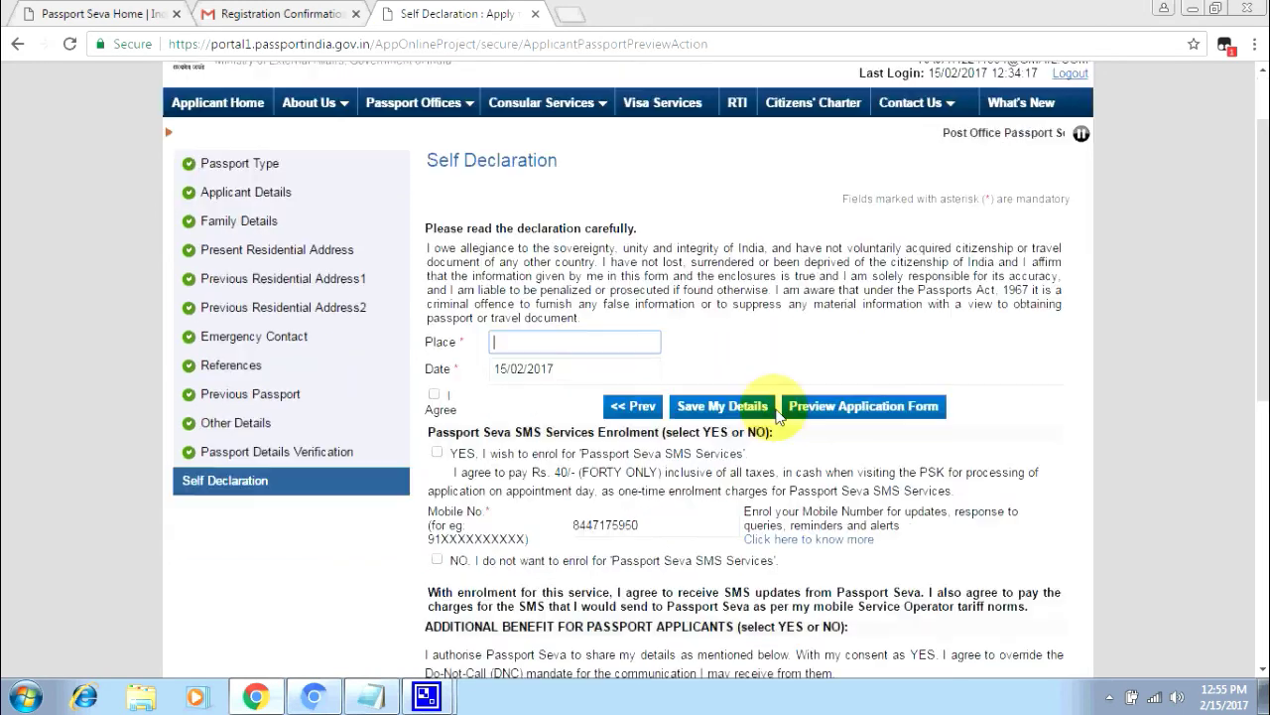
- Enter GHAZIABAD as the place of declaration, tick I Agree, and decline SMS services
{"action": "left_click", "coordinate": [521, 341]}
{"action": "type", "text": "GHAZIA"}
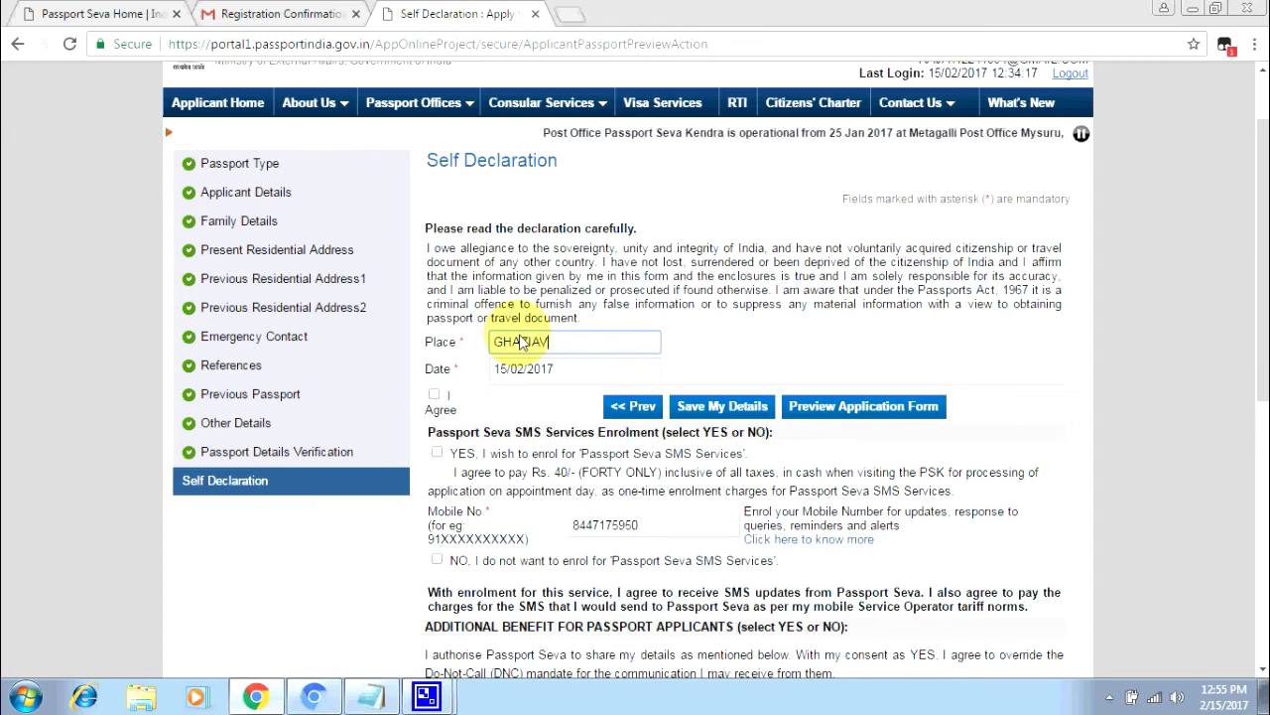
{"action": "type", "text": "BAD"}
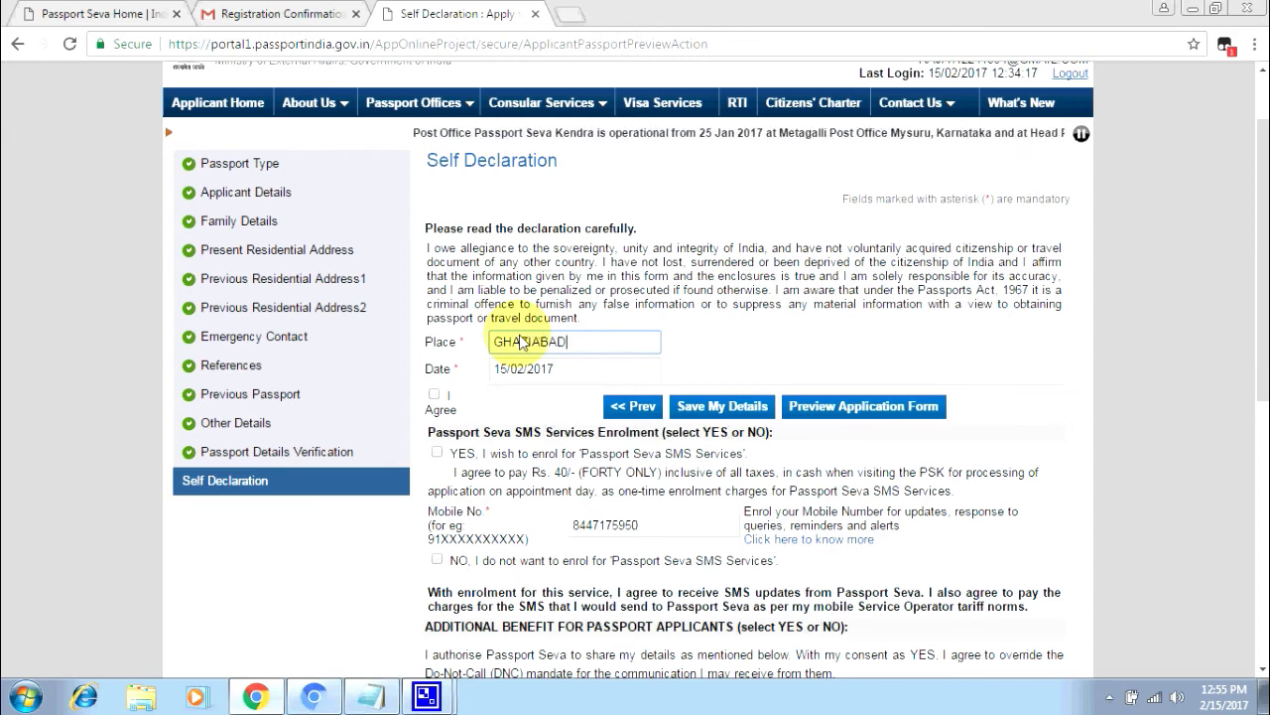
{"action": "left_click", "coordinate": [442, 369]}
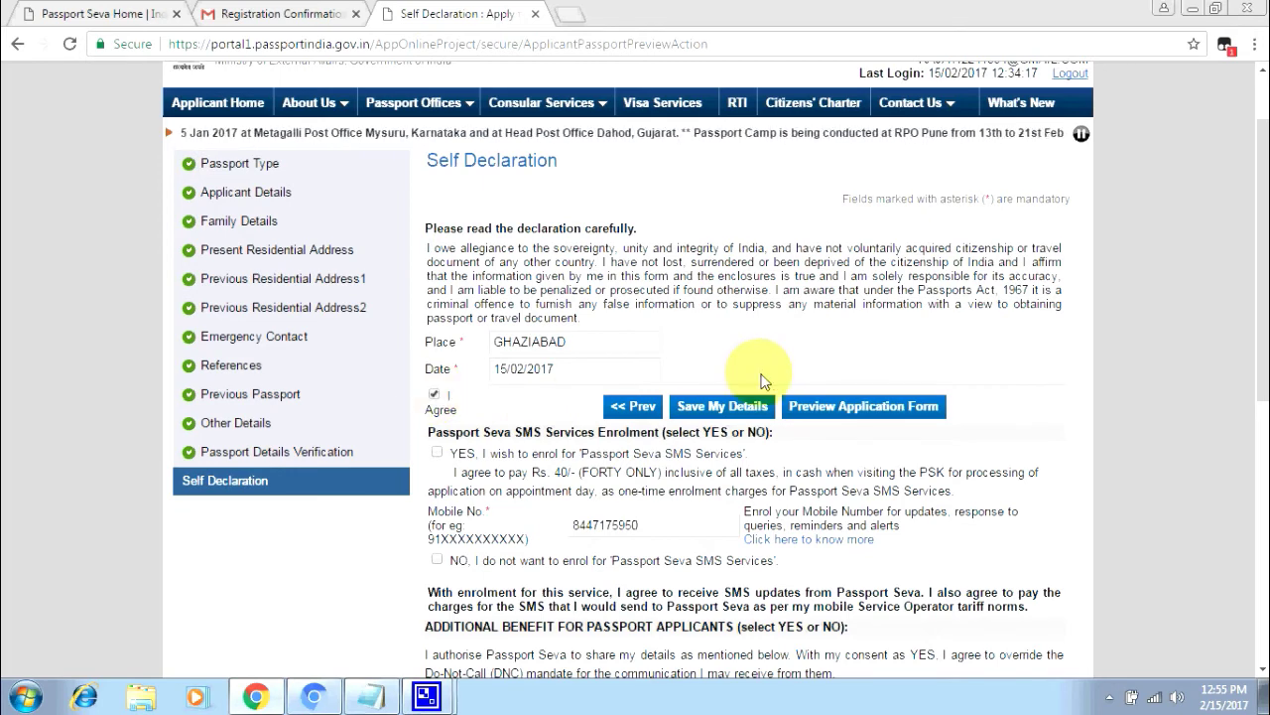
{"action": "scroll", "coordinate": [695, 447], "scroll_direction": "down", "scroll_amount": 3}
{"action": "scroll", "coordinate": [695, 447], "scroll_direction": "up", "scroll_amount": 2}
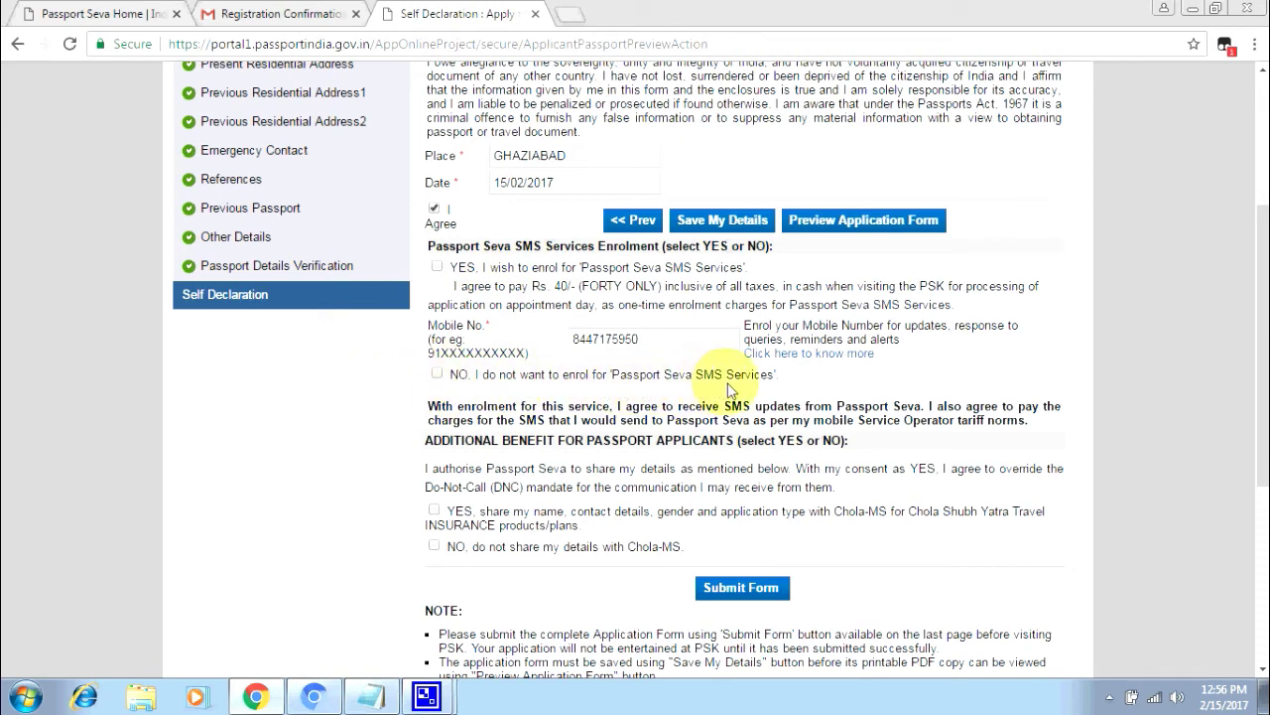
{"action": "left_click", "coordinate": [436, 377]}
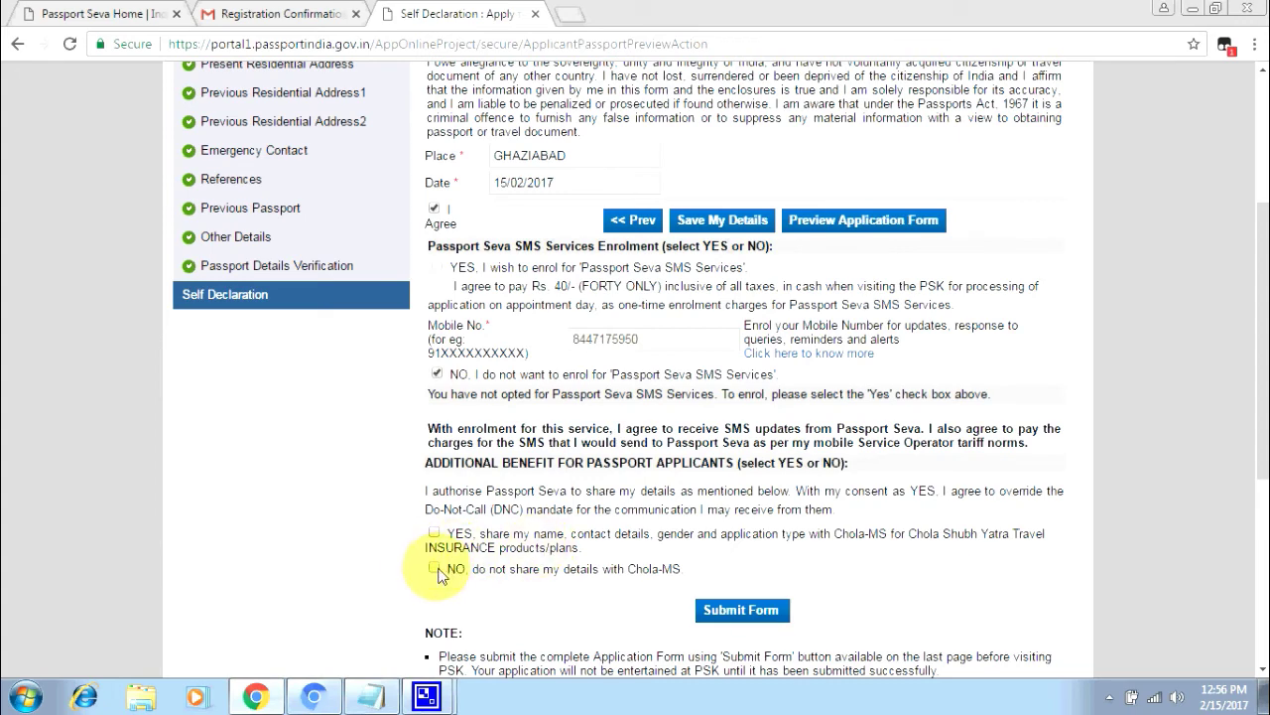
{"action": "scroll", "coordinate": [427, 546], "scroll_direction": "down", "scroll_amount": 3}
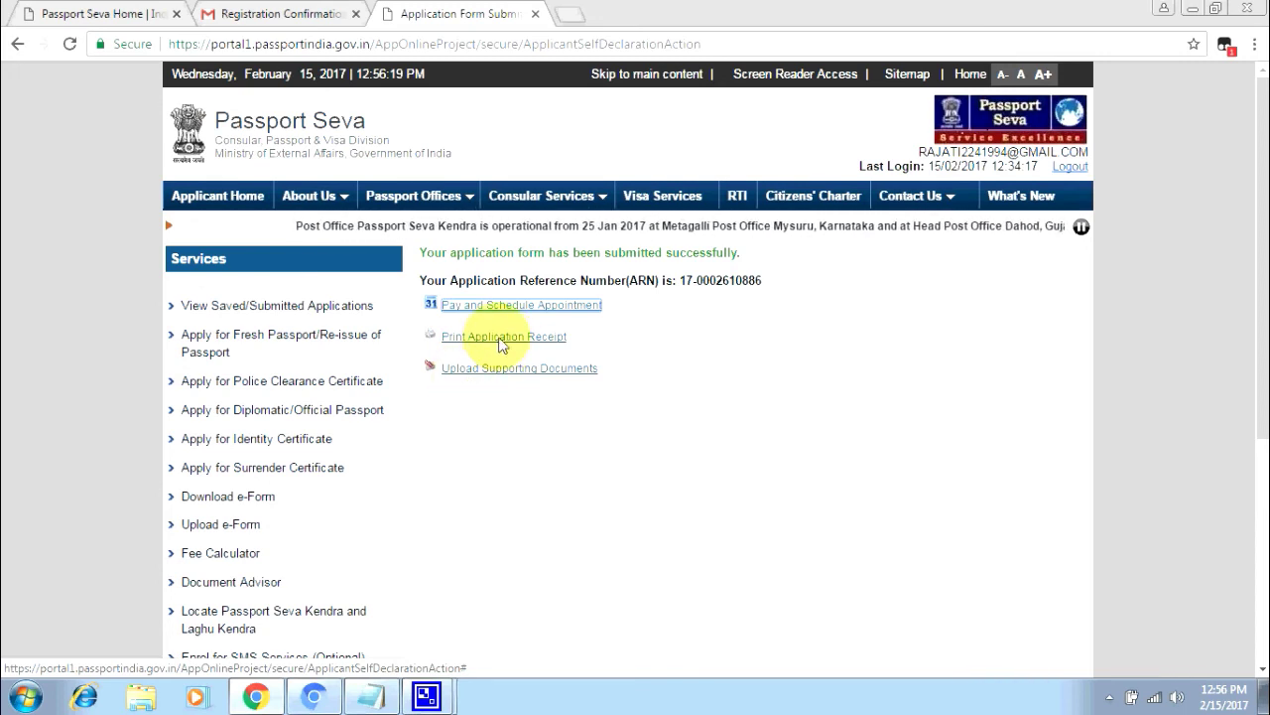
- Open the application receipt details, review the printable online receipt PDF, then close it
{"action": "left_click", "coordinate": [501, 337]}
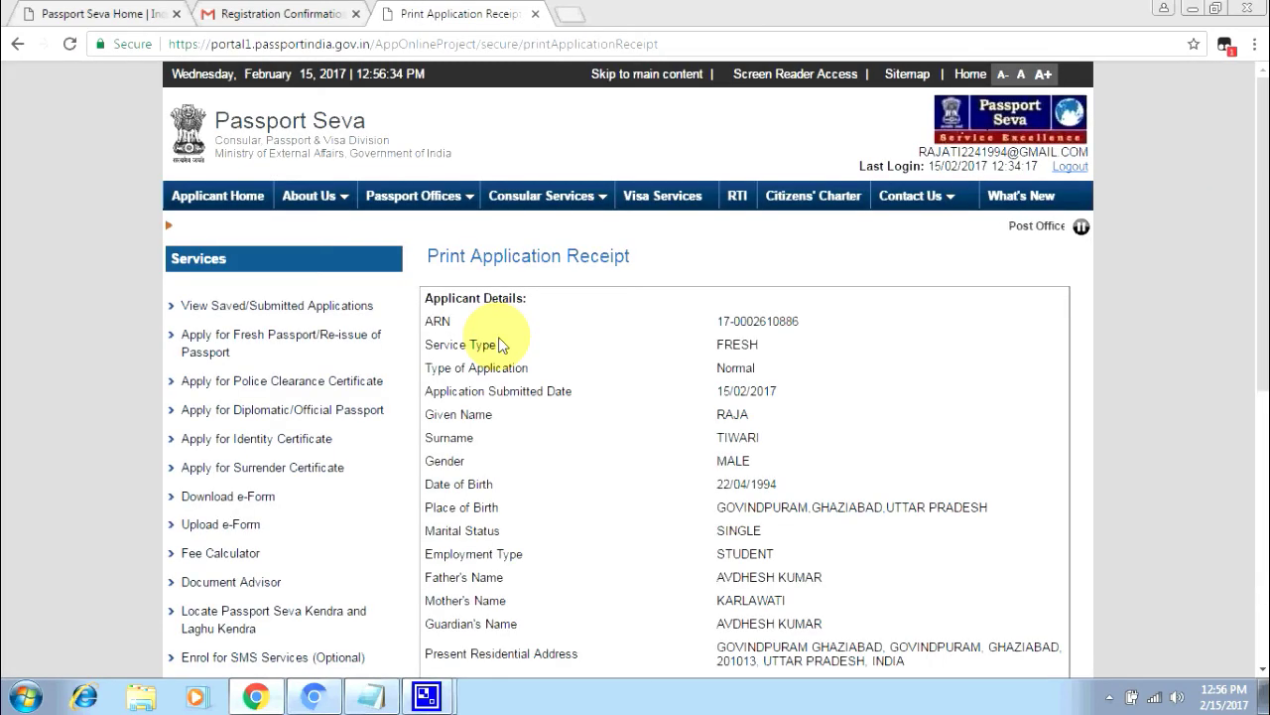
{"action": "scroll", "coordinate": [692, 340], "scroll_direction": "down", "scroll_amount": 5}
{"action": "left_click", "coordinate": [703, 357]}
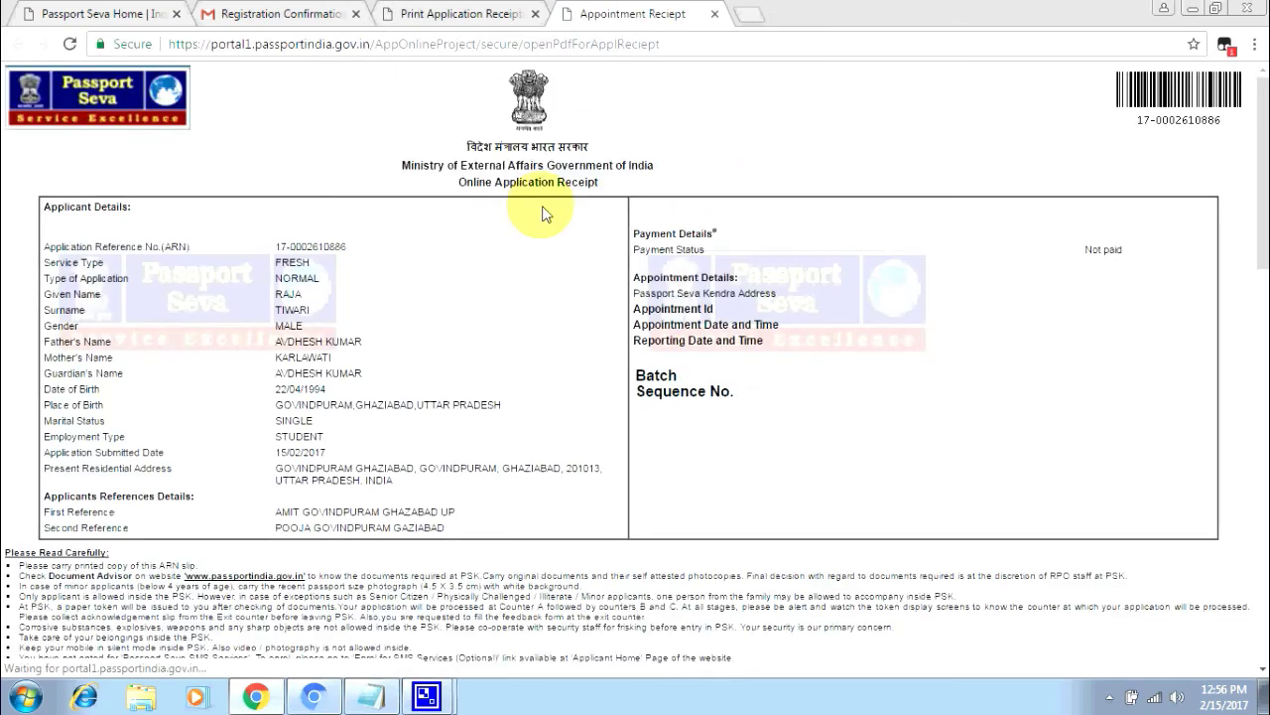
{"action": "scroll", "coordinate": [543, 213], "scroll_direction": "down", "scroll_amount": 2}
{"action": "scroll", "coordinate": [543, 213], "scroll_direction": "down", "scroll_amount": 15}
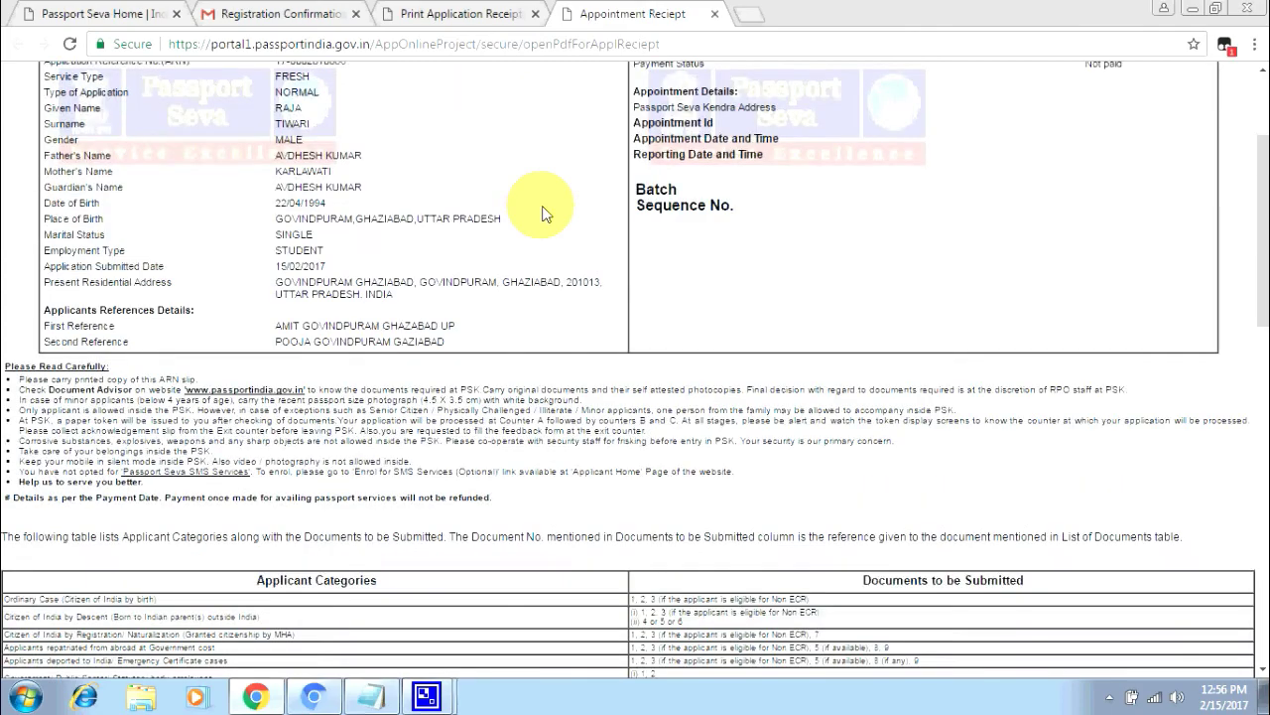
{"action": "scroll", "coordinate": [543, 213], "scroll_direction": "up", "scroll_amount": 15}
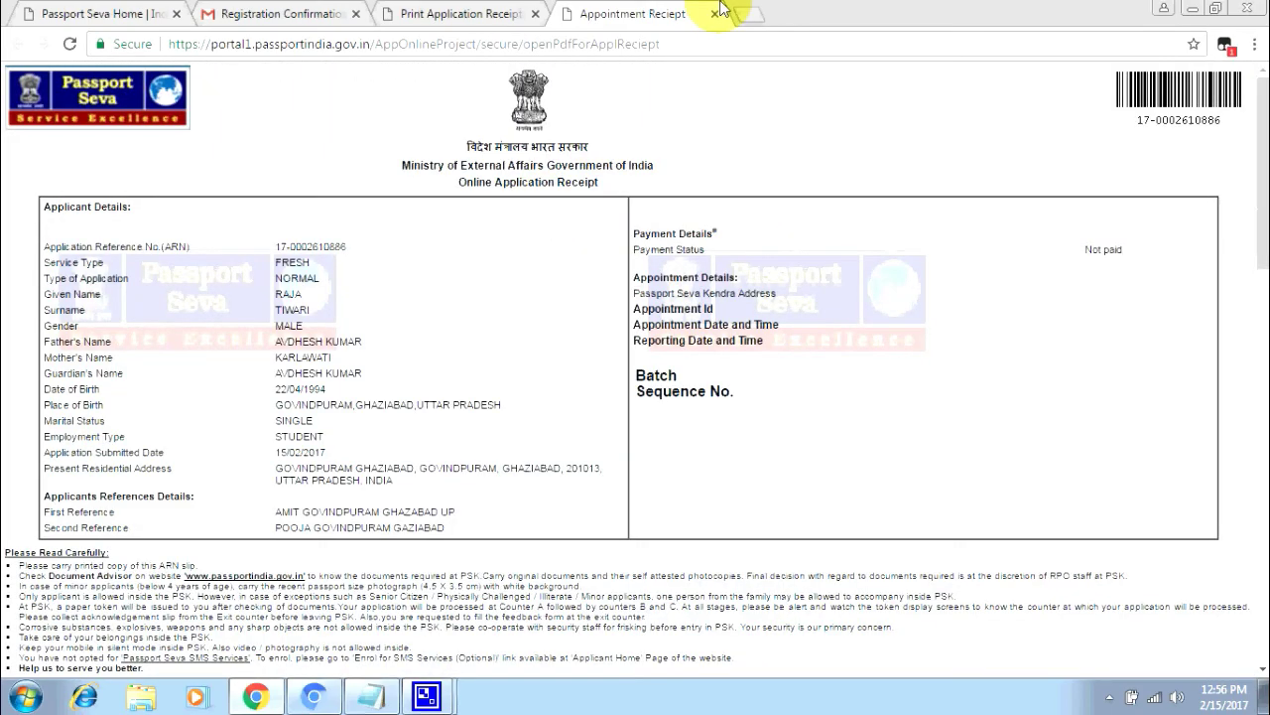
{"action": "left_click", "coordinate": [715, 14]}
{"action": "scroll", "coordinate": [298, 170], "scroll_direction": "up", "scroll_amount": 6}
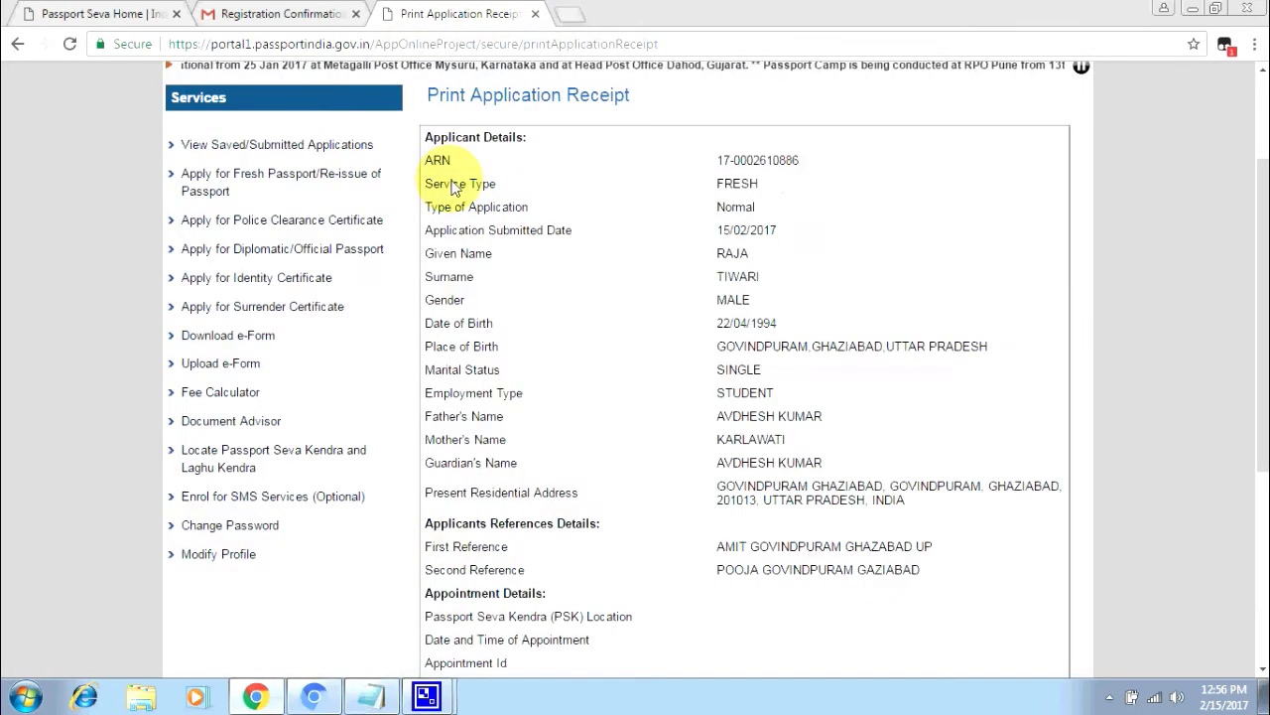
{"action": "scroll", "coordinate": [547, 335], "scroll_direction": "down", "scroll_amount": 5}
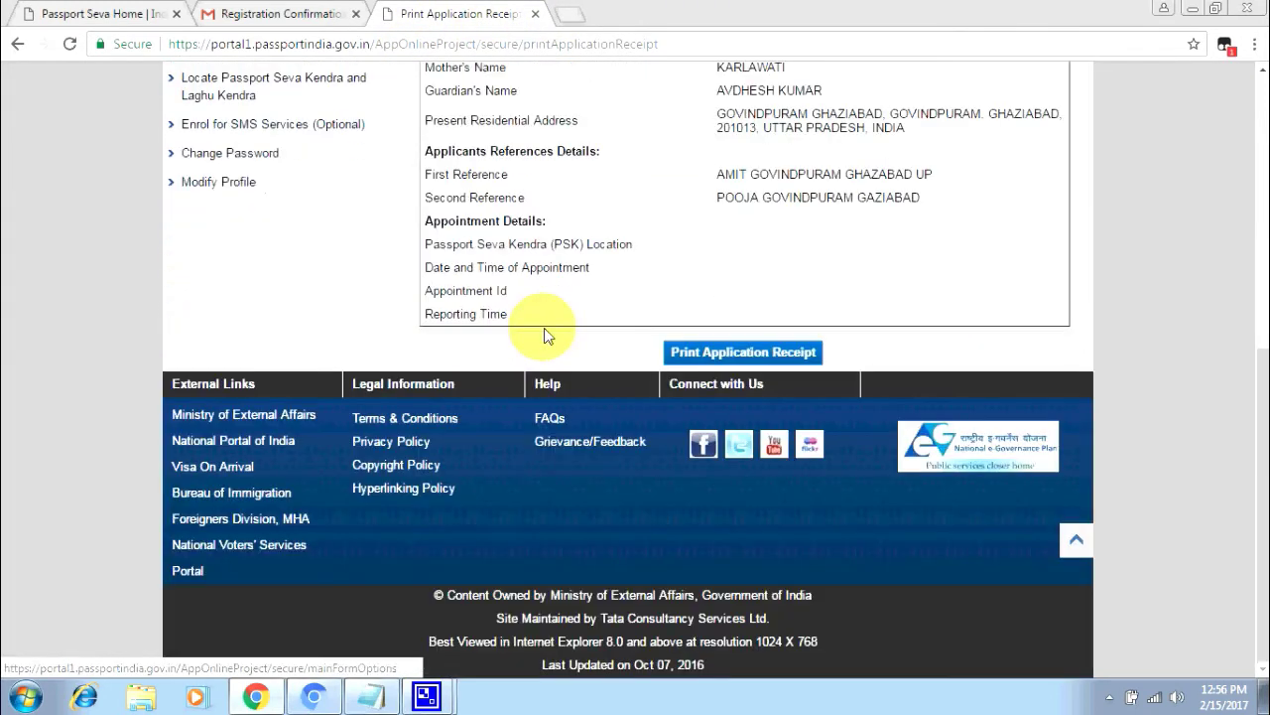
{"action": "scroll", "coordinate": [547, 328], "scroll_direction": "up", "scroll_amount": 5}
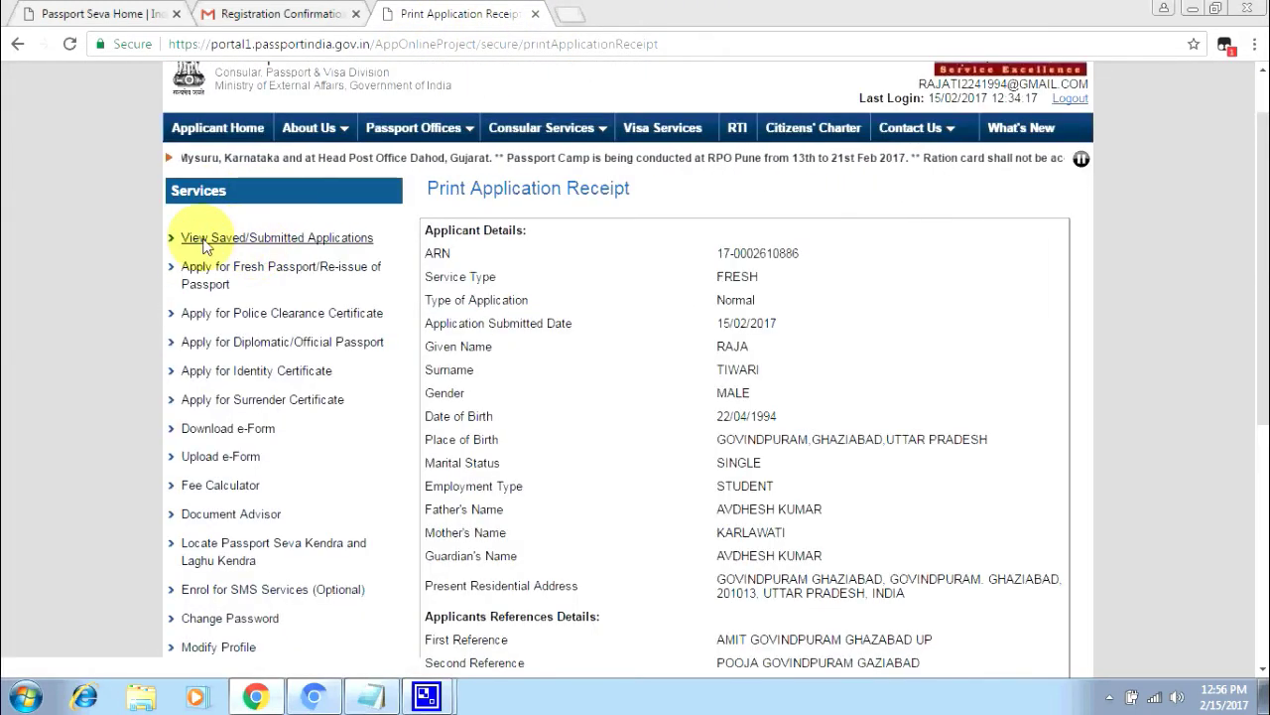
- From View Saved/Submitted Applications, open Upload Supporting Documents for the submitted application
{"action": "left_click", "coordinate": [244, 241]}
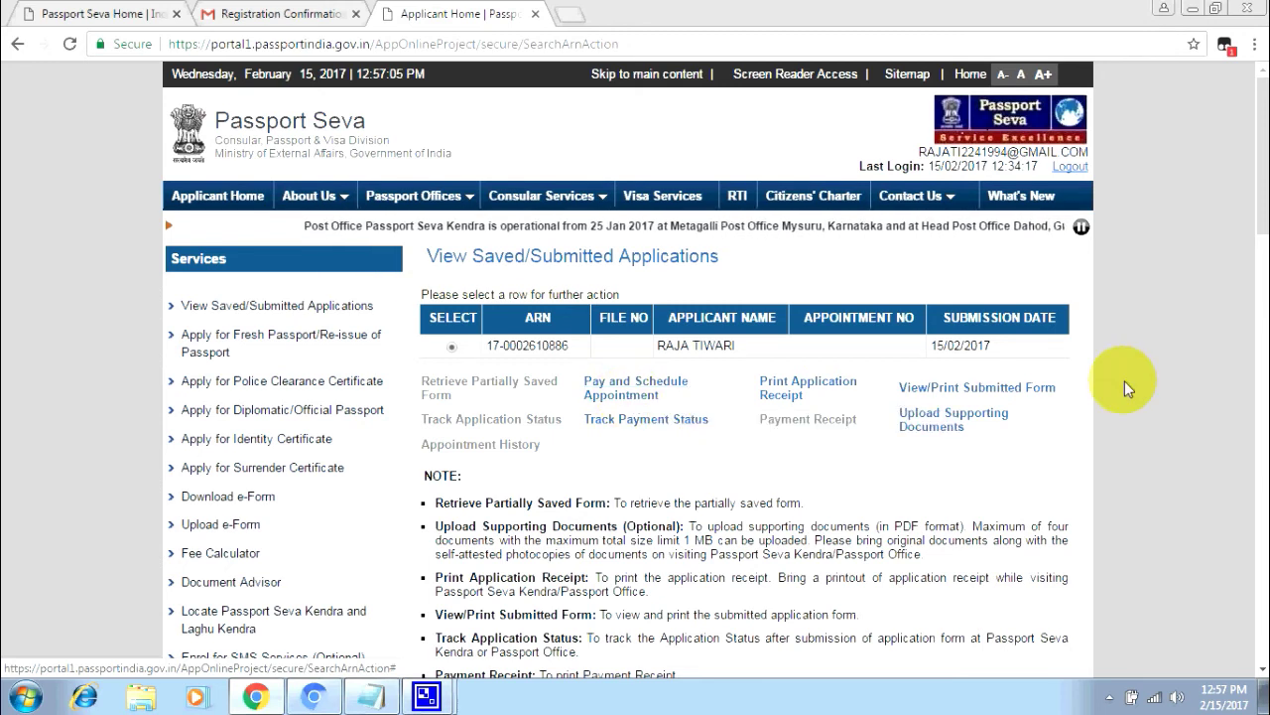
{"action": "left_click", "coordinate": [933, 426]}
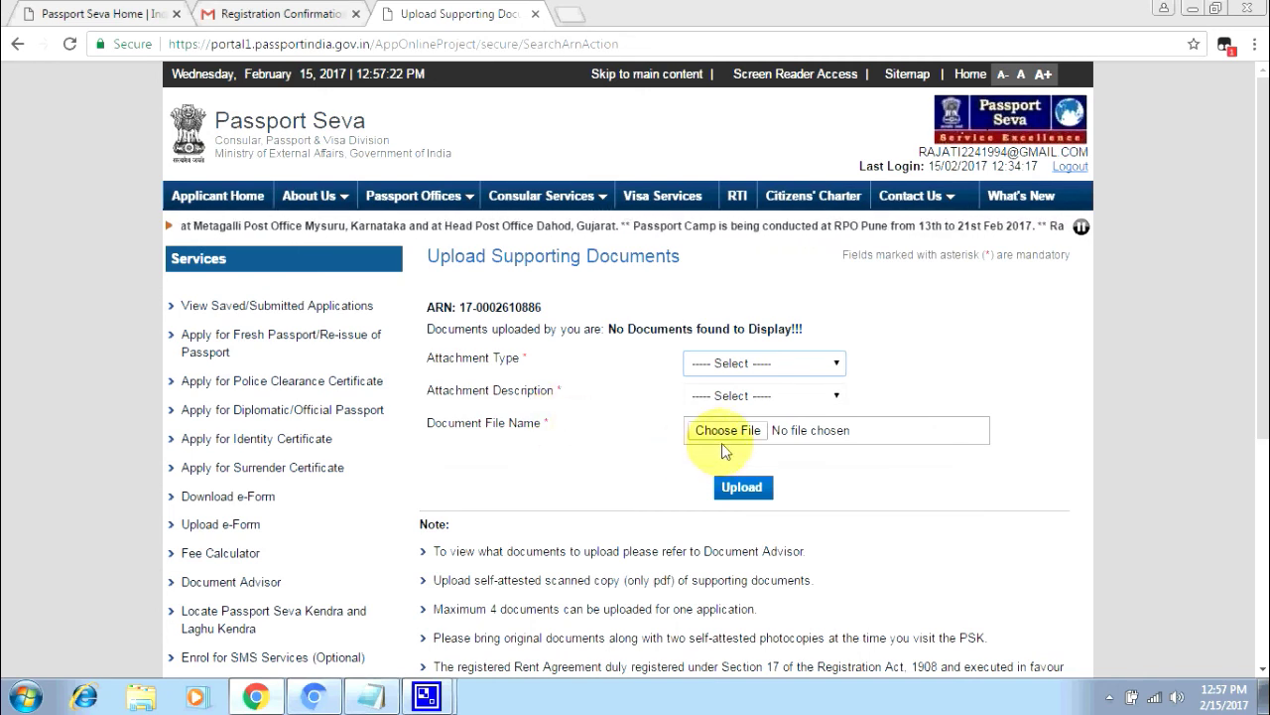
- Choose Address Proof as the attachment type and look over the Attachment Description list
{"action": "left_click", "coordinate": [712, 365]}
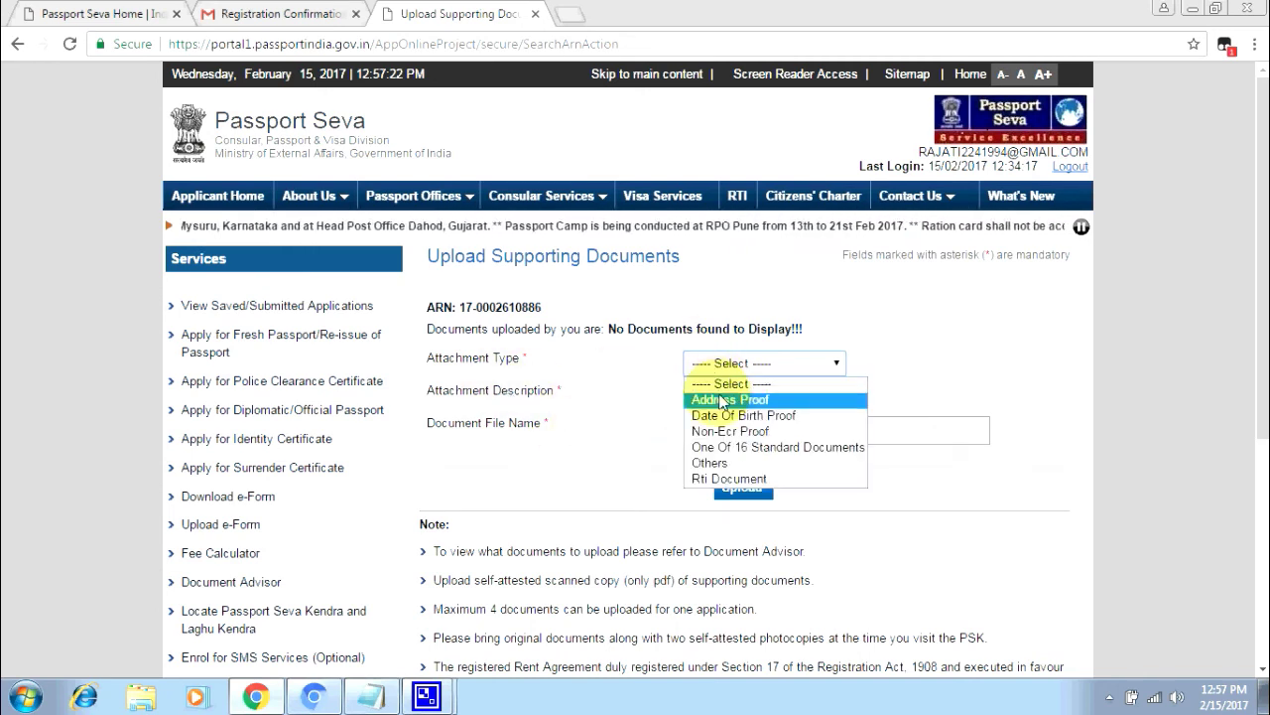
{"action": "left_click", "coordinate": [761, 396]}
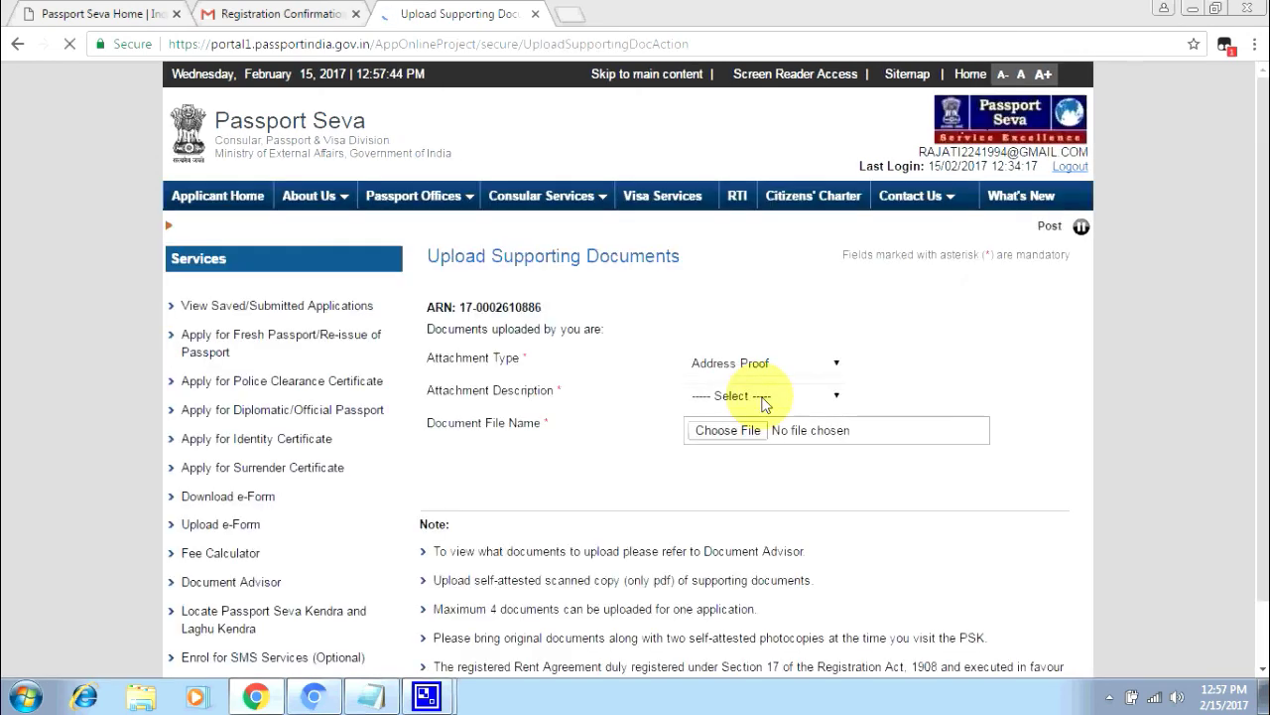
{"action": "left_click", "coordinate": [763, 398]}
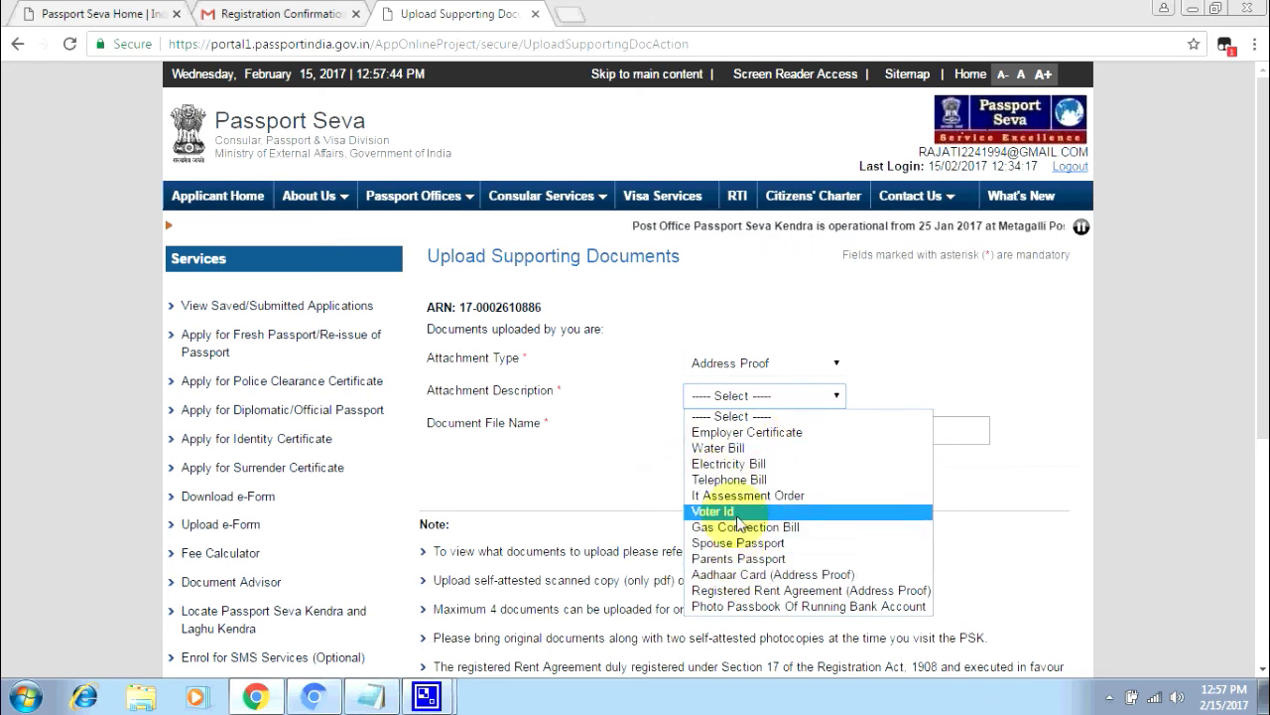
{"action": "left_click", "coordinate": [599, 436]}
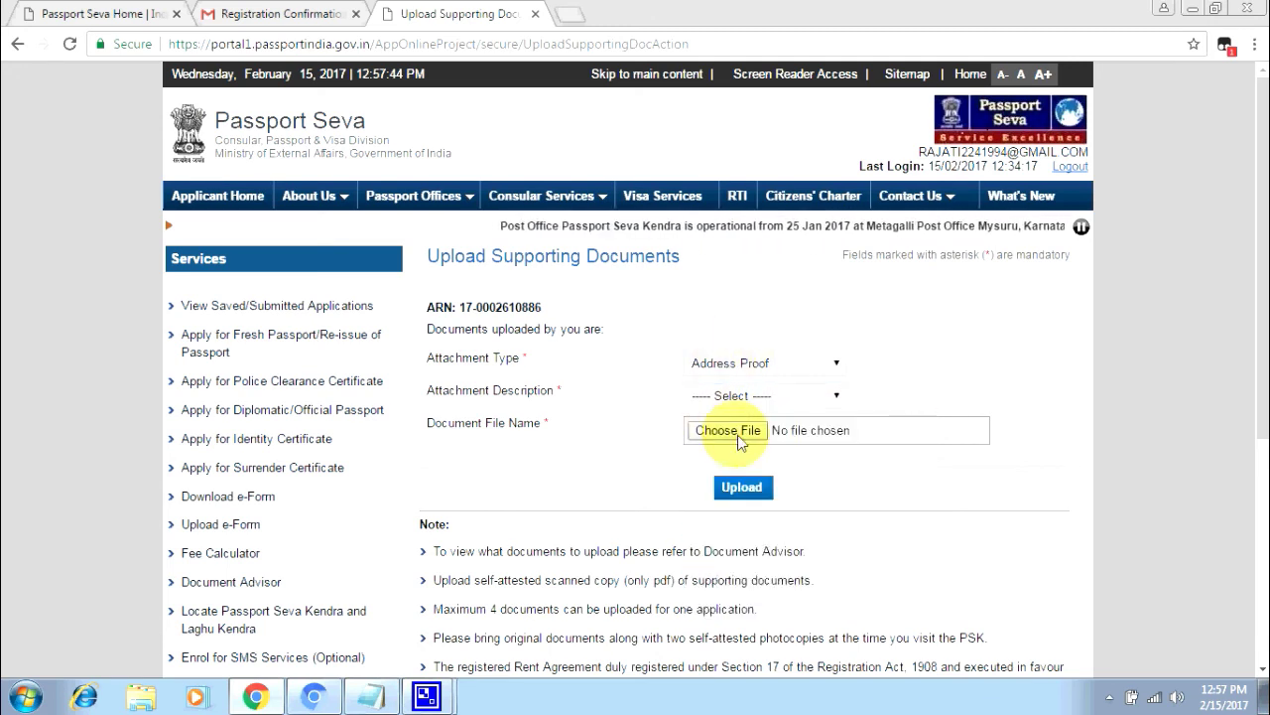